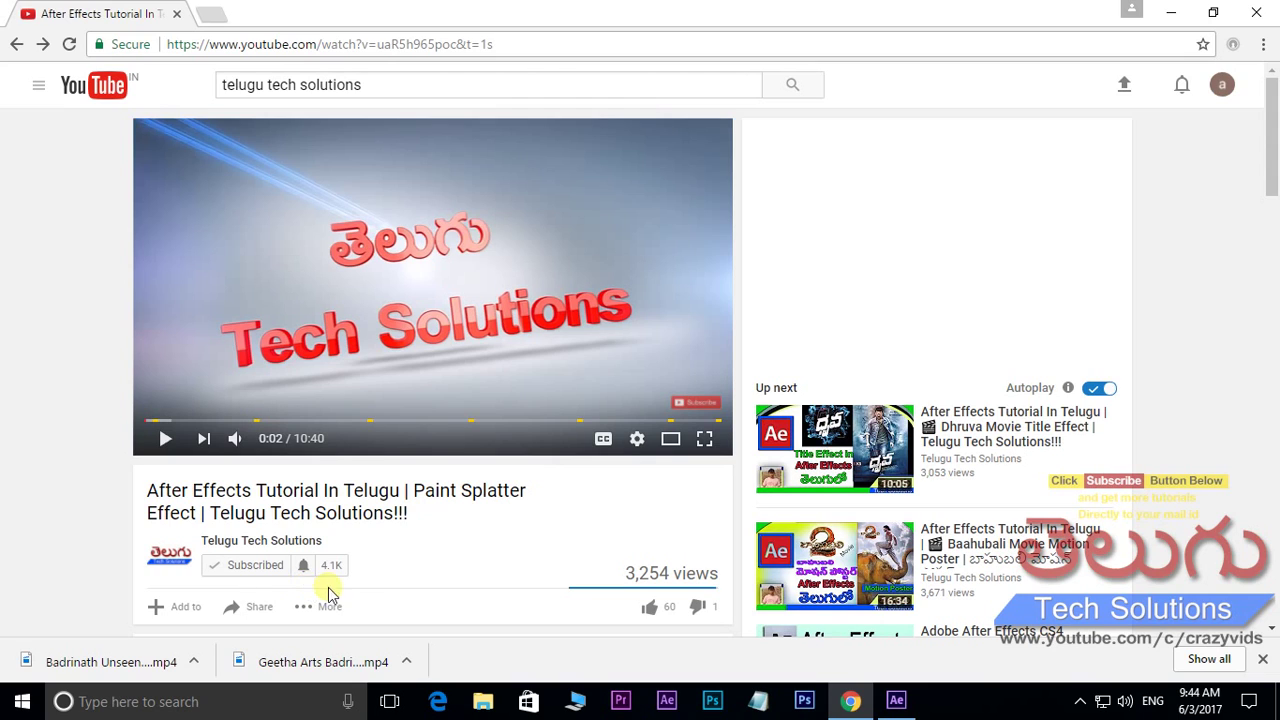
Step: Open the Telugu Tech Solutions channel from the video page and look over its home page sections
click(297, 546)
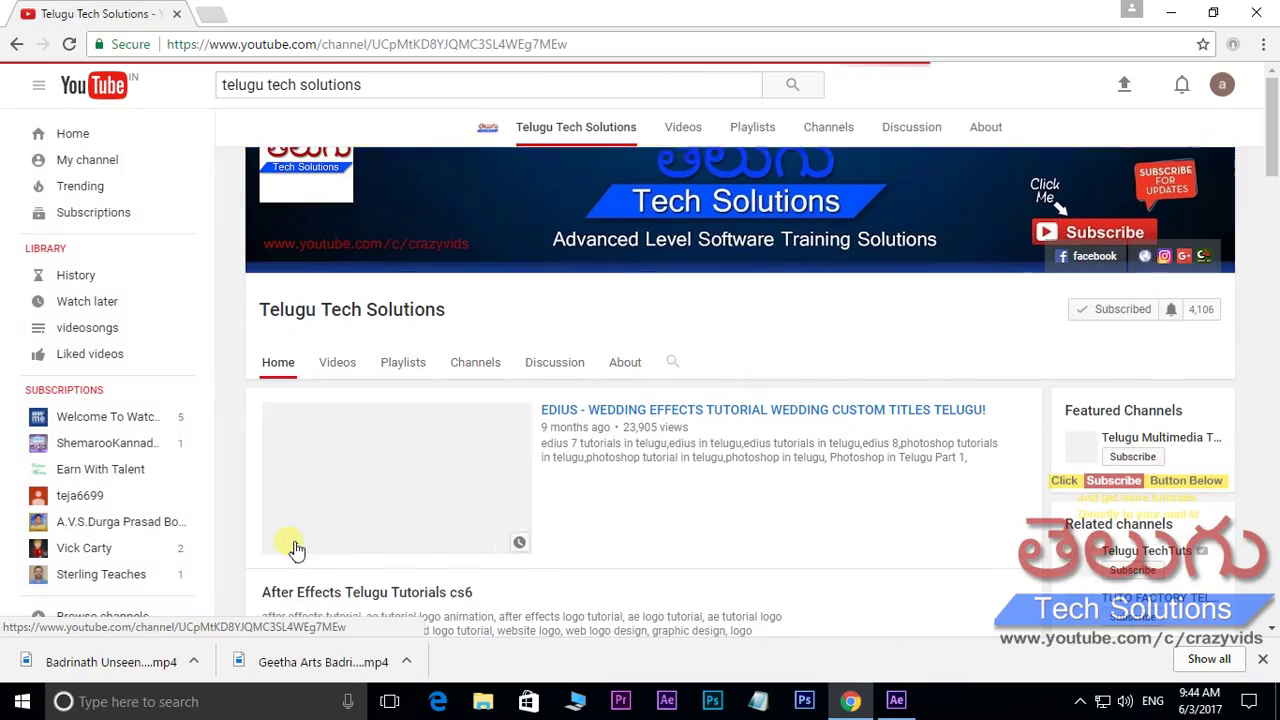
scroll(509, 459, down, 4)
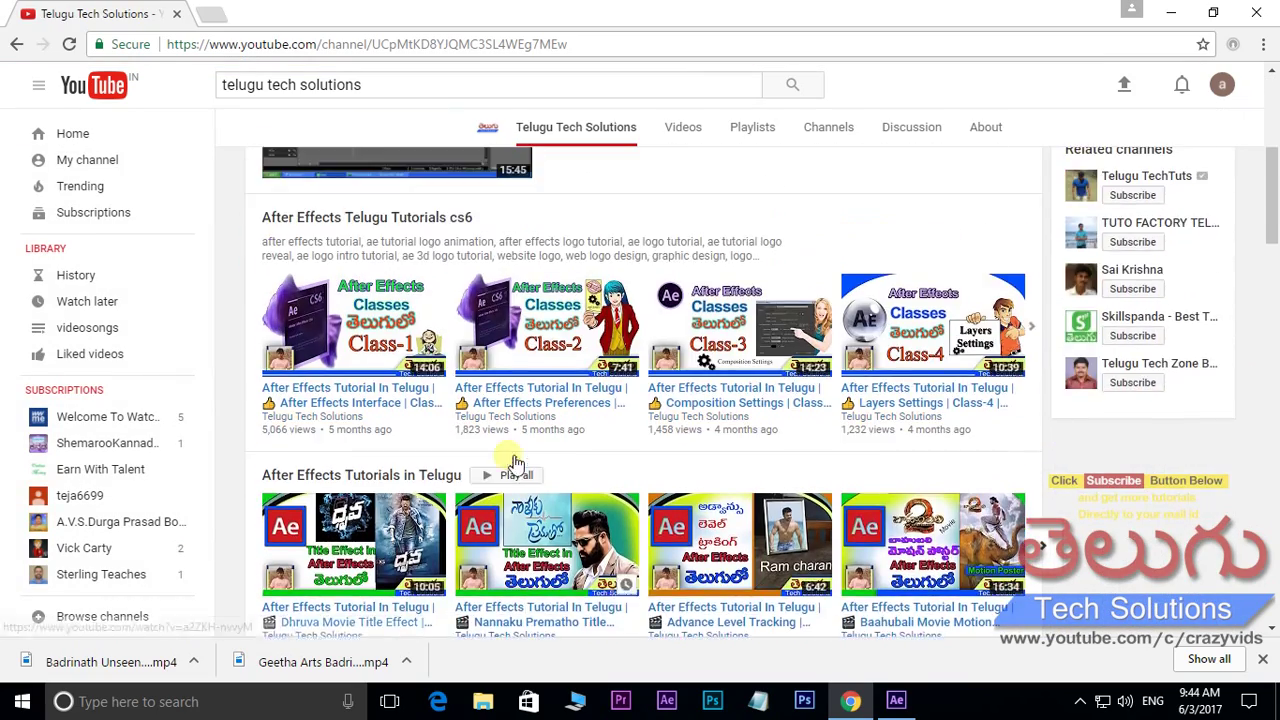
scroll(666, 371, up, 2)
scroll(678, 378, down, 2)
scroll(678, 378, up, 4)
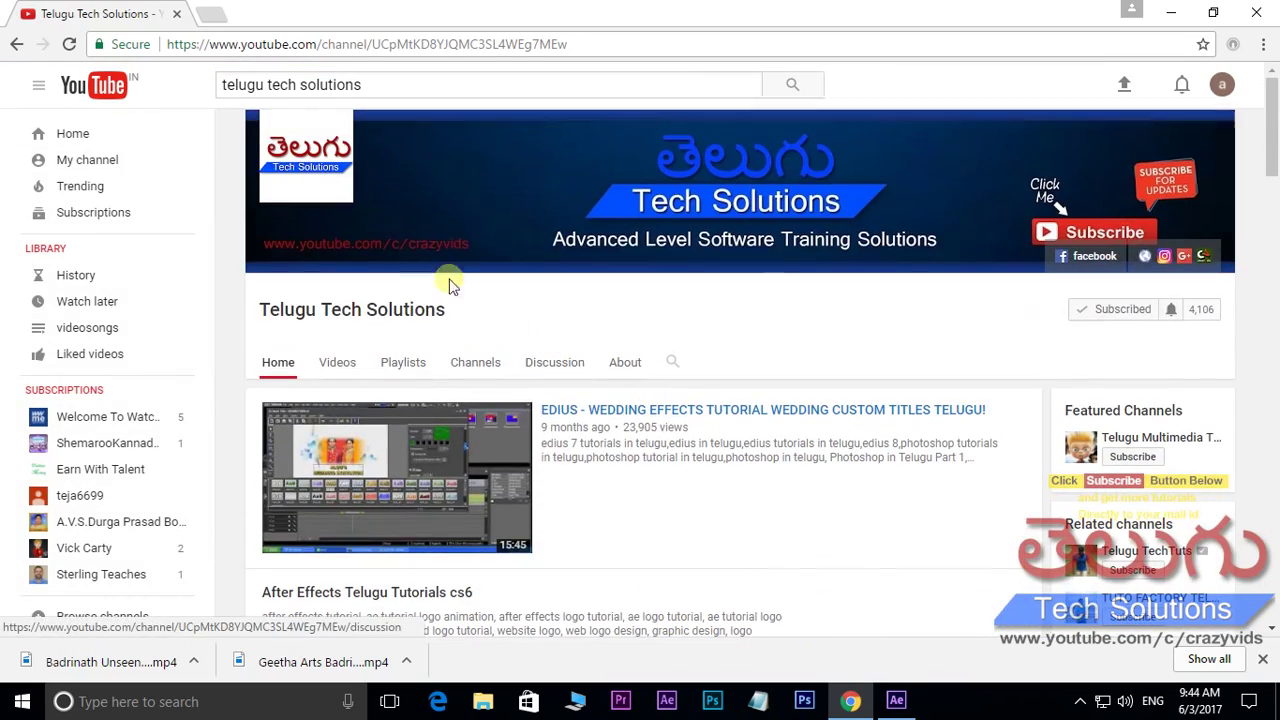
Step: Browse the channel's uploaded videos
click(347, 368)
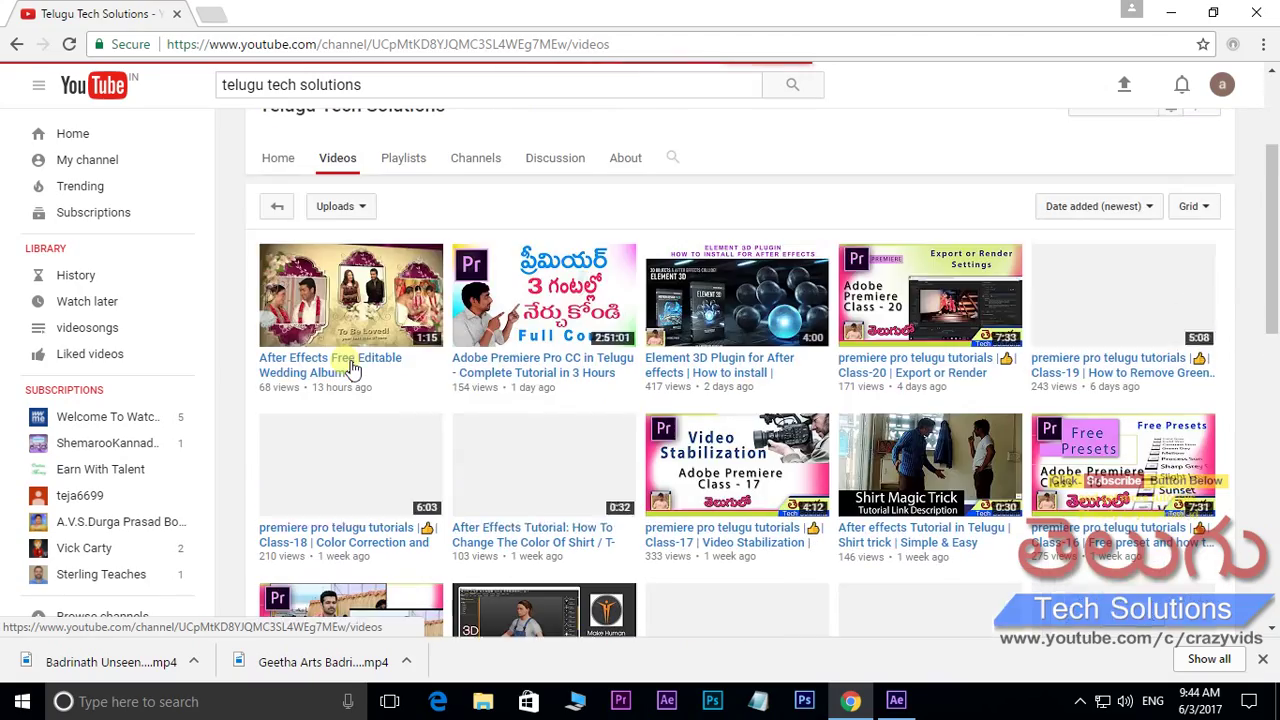
scroll(1043, 365, down, 3)
scroll(1043, 365, down, 3)
scroll(1010, 357, up, 8)
scroll(1010, 357, up, 1)
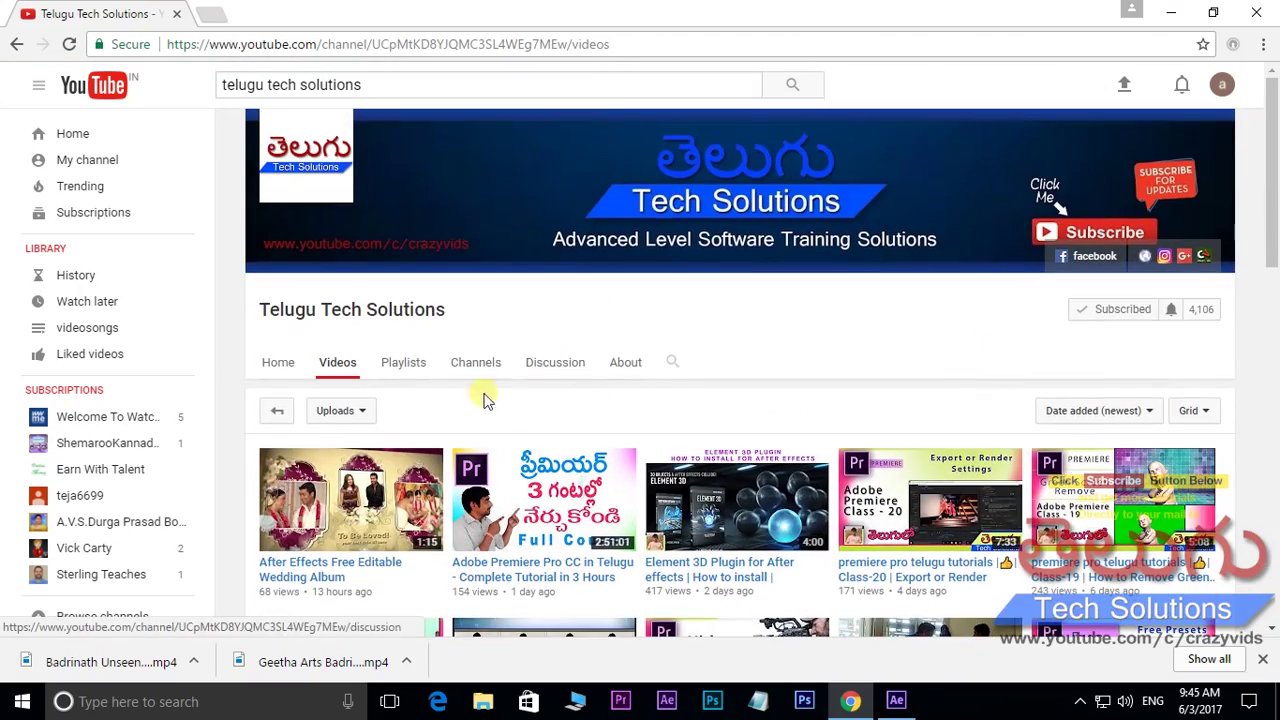
Step: Browse the channel's created playlists
click(405, 366)
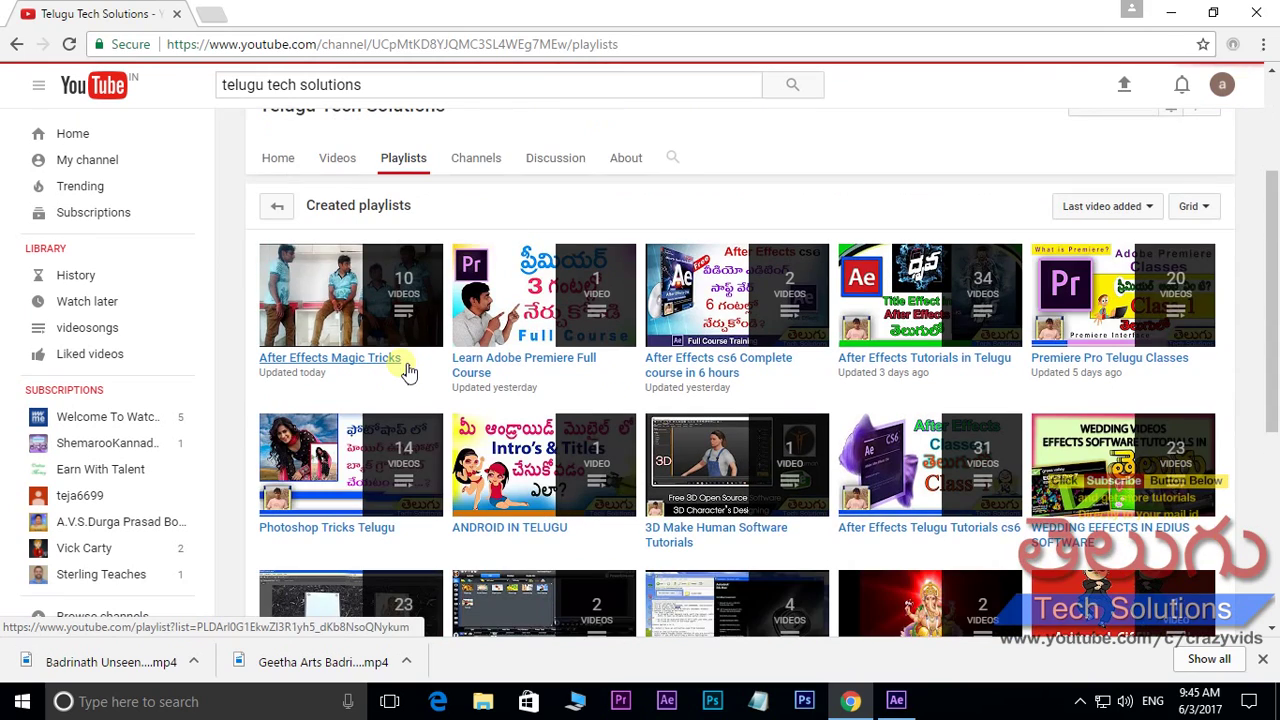
scroll(1130, 300, down, 2)
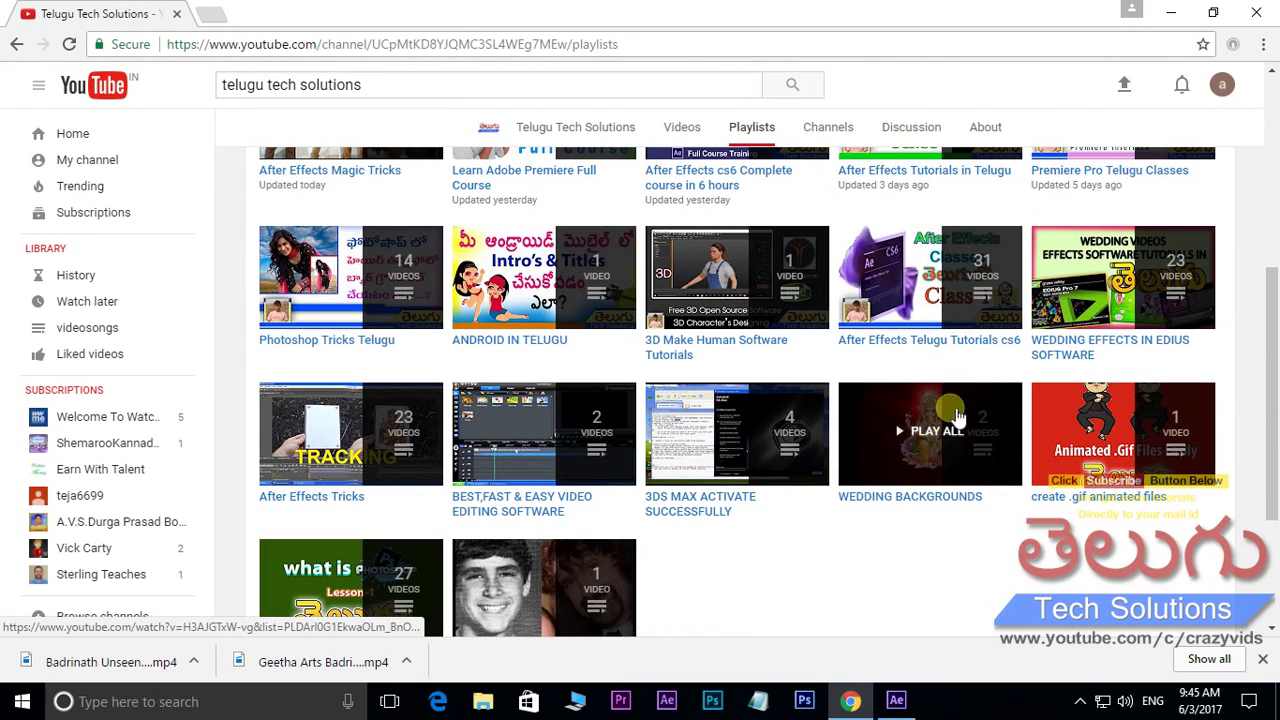
scroll(912, 293, up, 2)
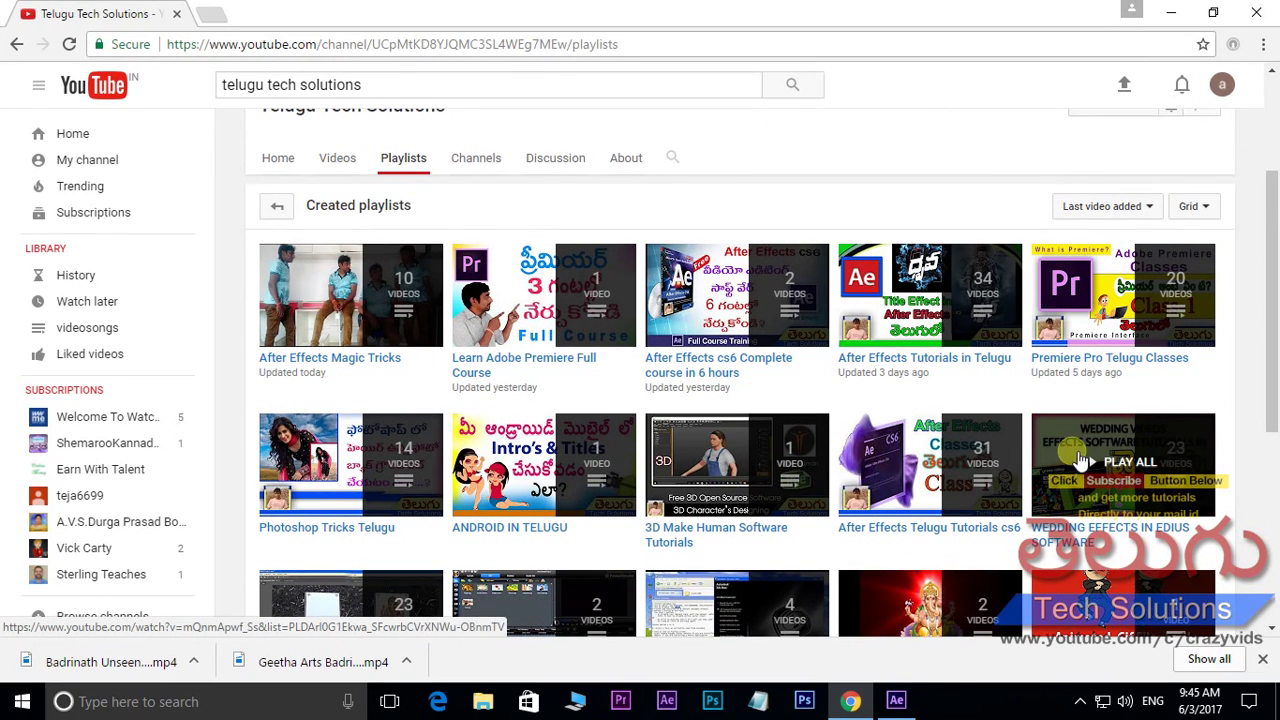
scroll(1148, 468, up, 2)
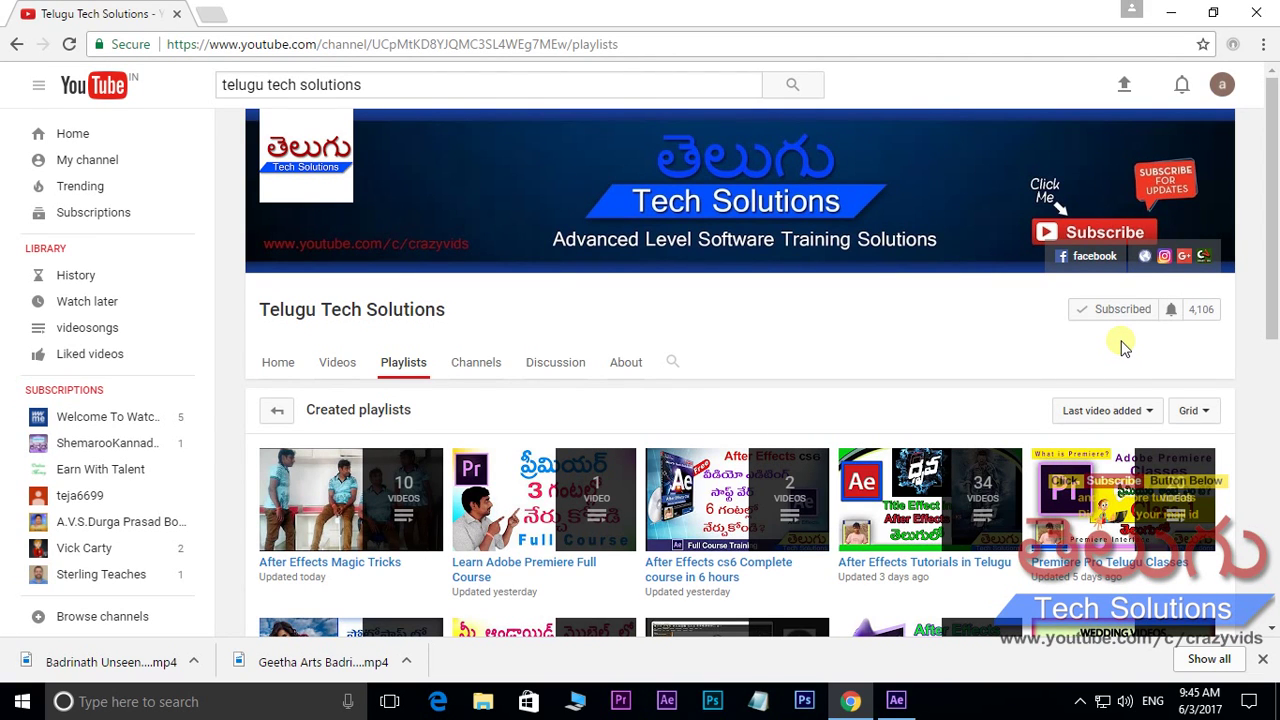
Step: Switch to After Effects, restore the full panel layout and activate the Brush tool
click(896, 700)
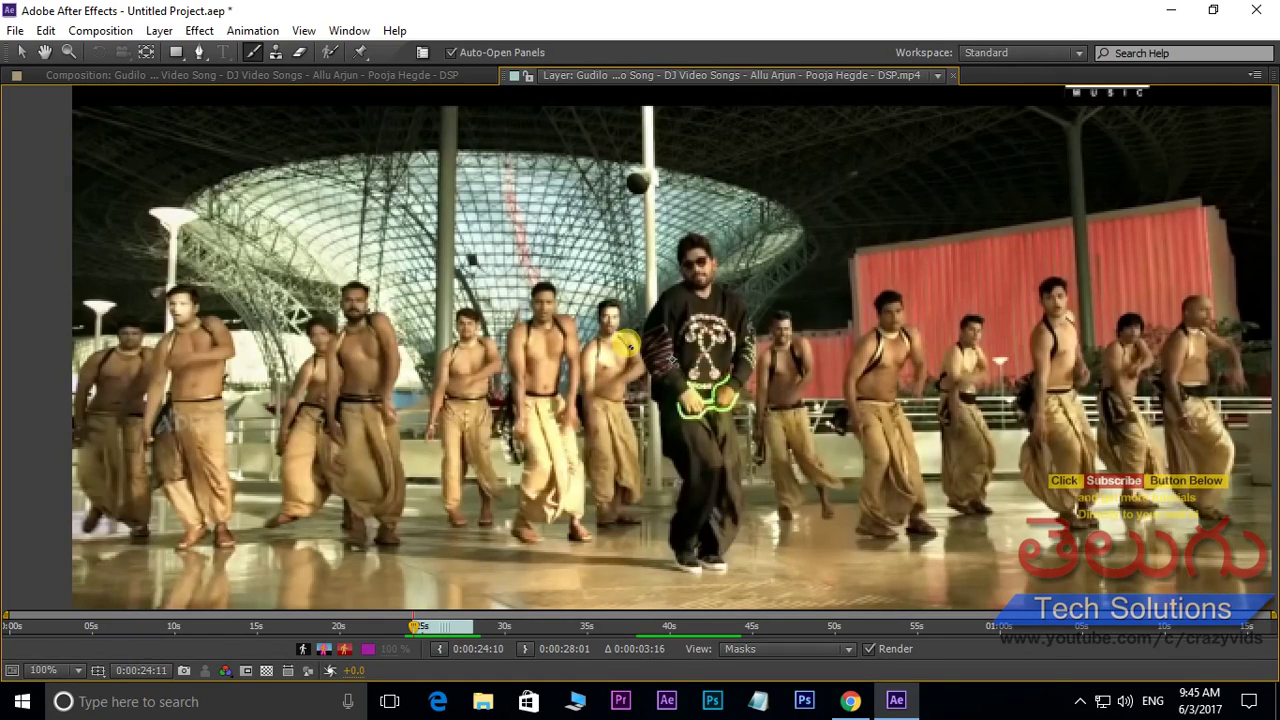
key(grave)
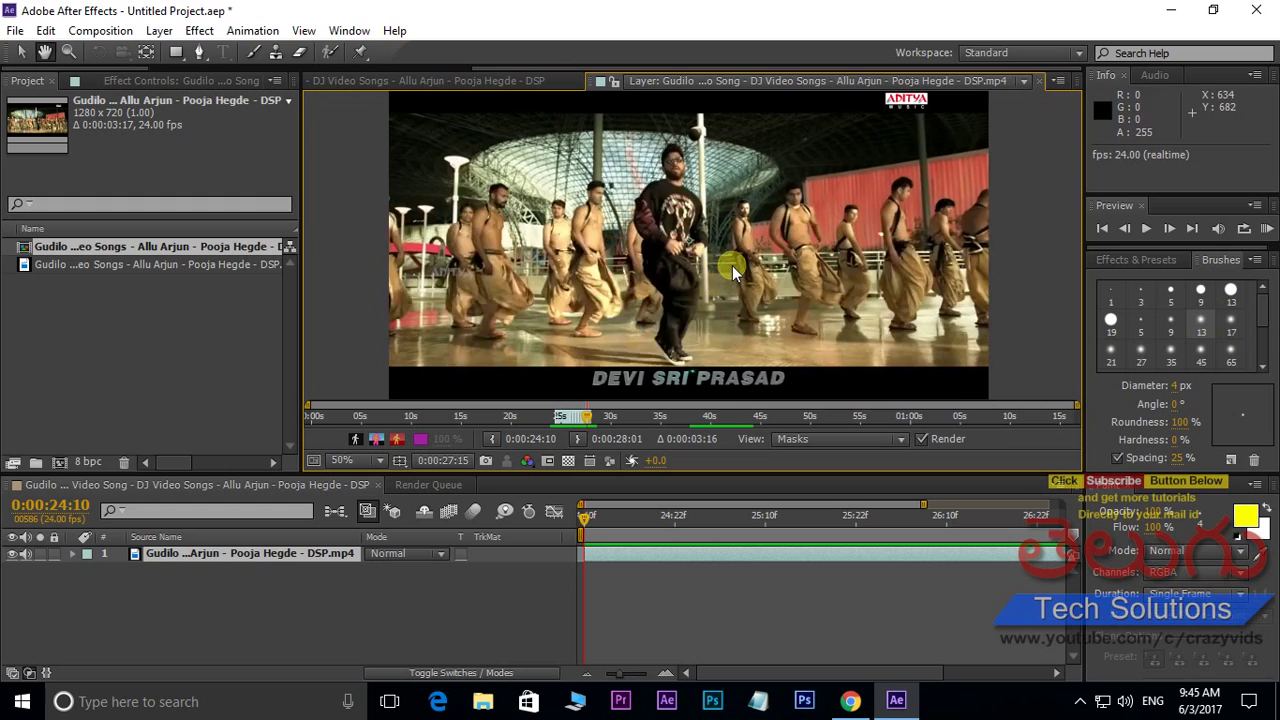
key(ctrl+b)
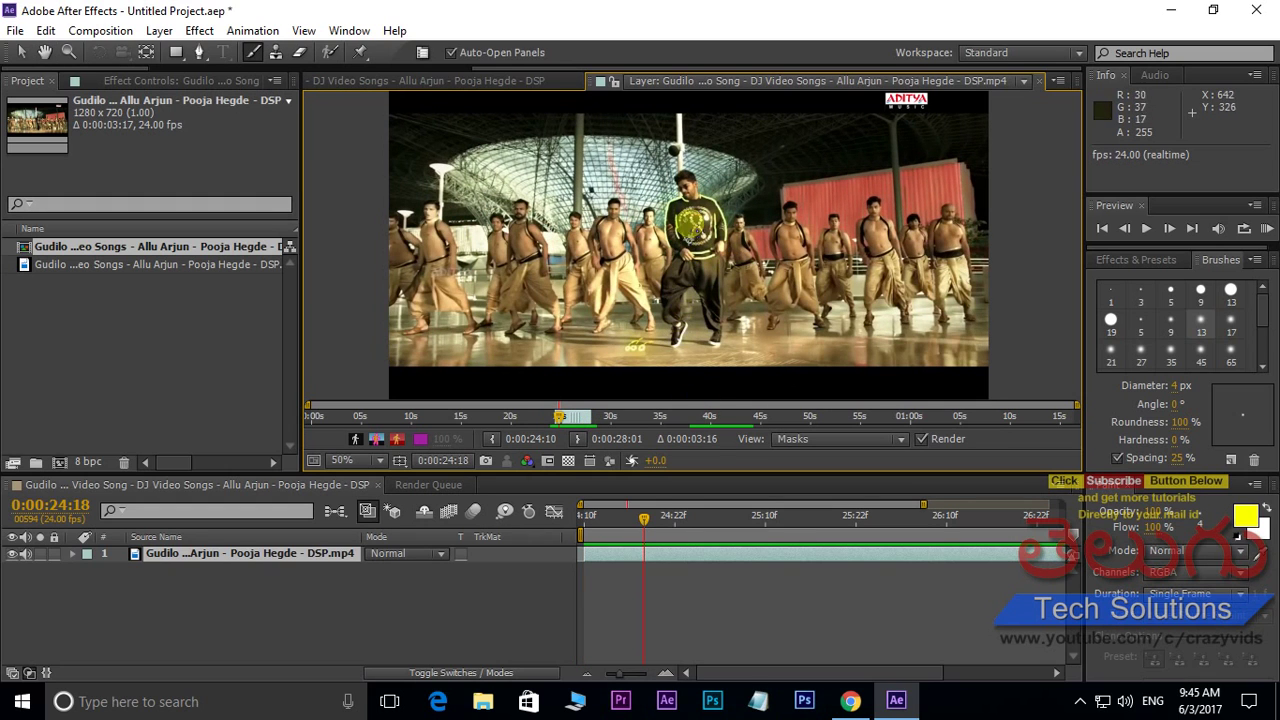
mouse_move(615, 250)
mouse_down()
mouse_move(607, 213)
mouse_move(609, 255)
mouse_up()
key(ctrl+z)
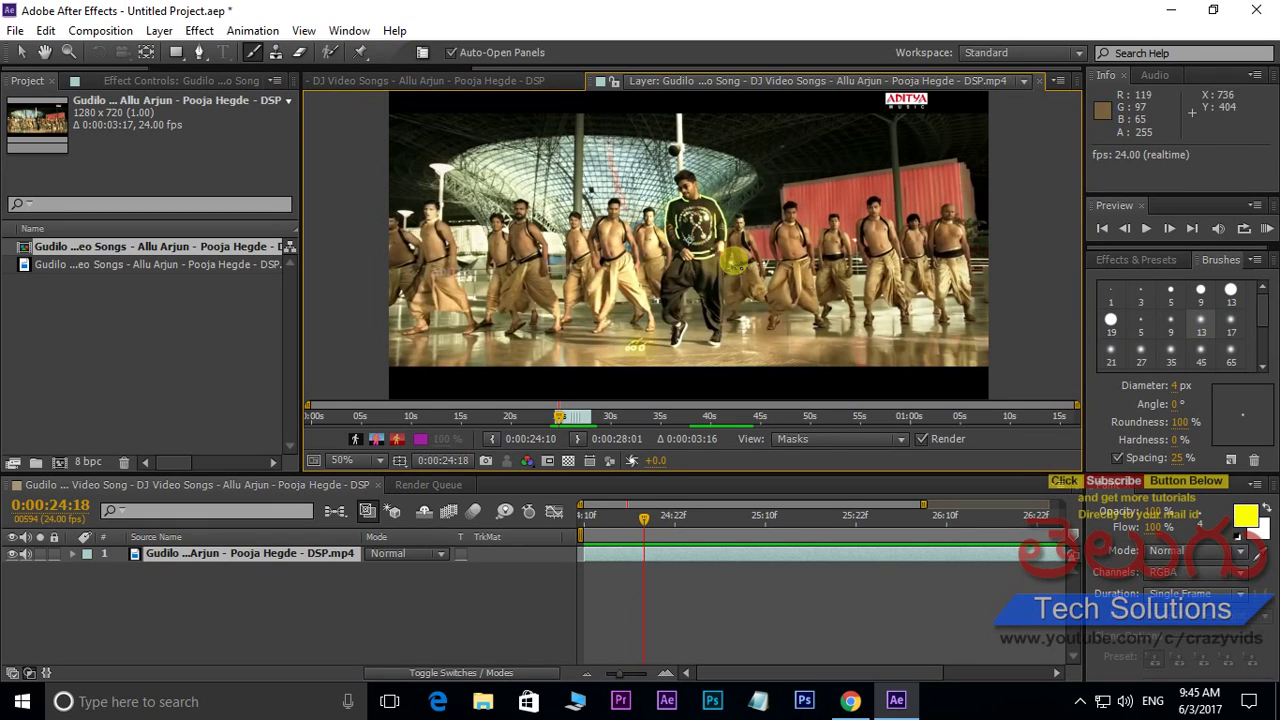
key(ctrl+z)
Step: Show the composition, reopen its video layer in the layer viewer and move the current time to 0:00:24:10
click(426, 80)
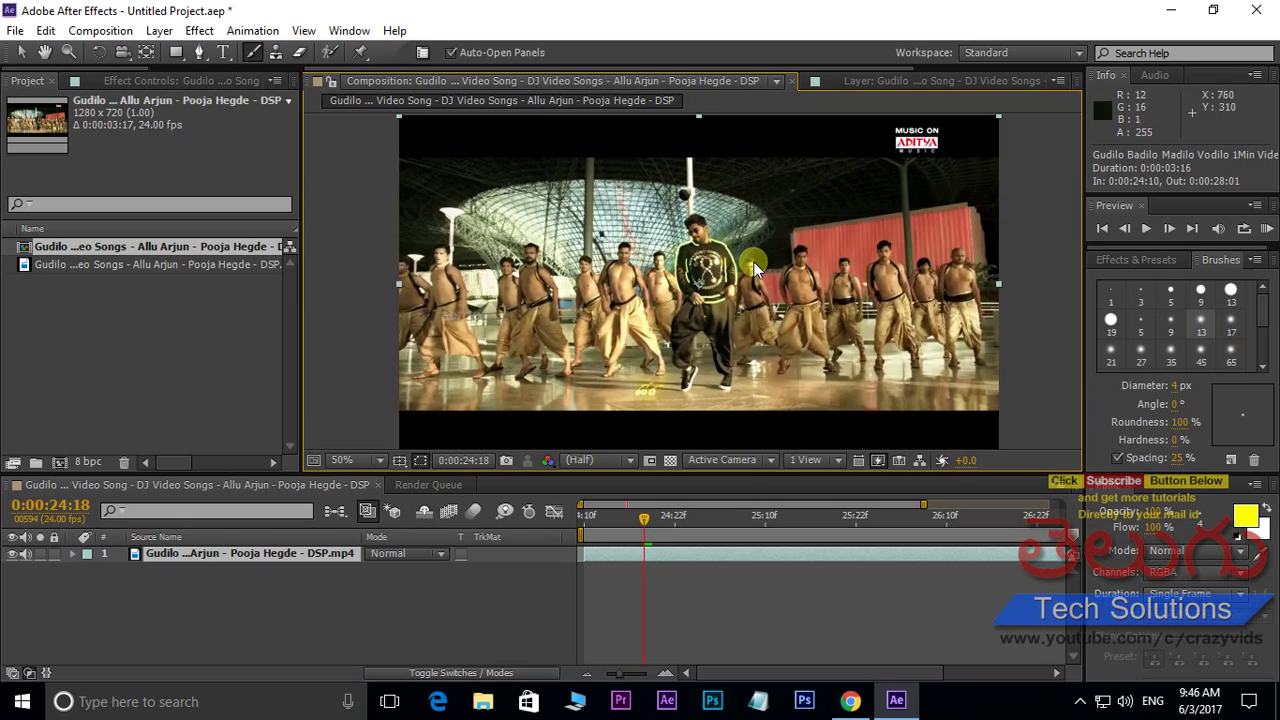
double_click(753, 262)
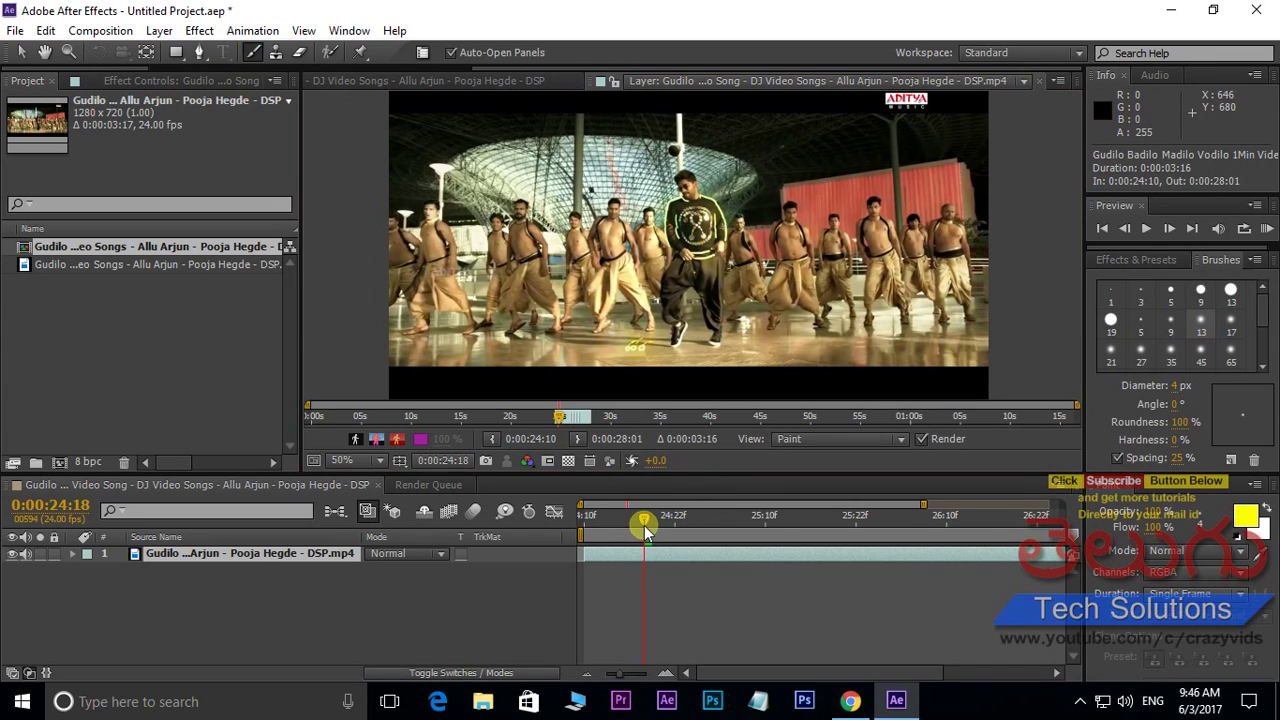
drag(643, 523, 580, 517)
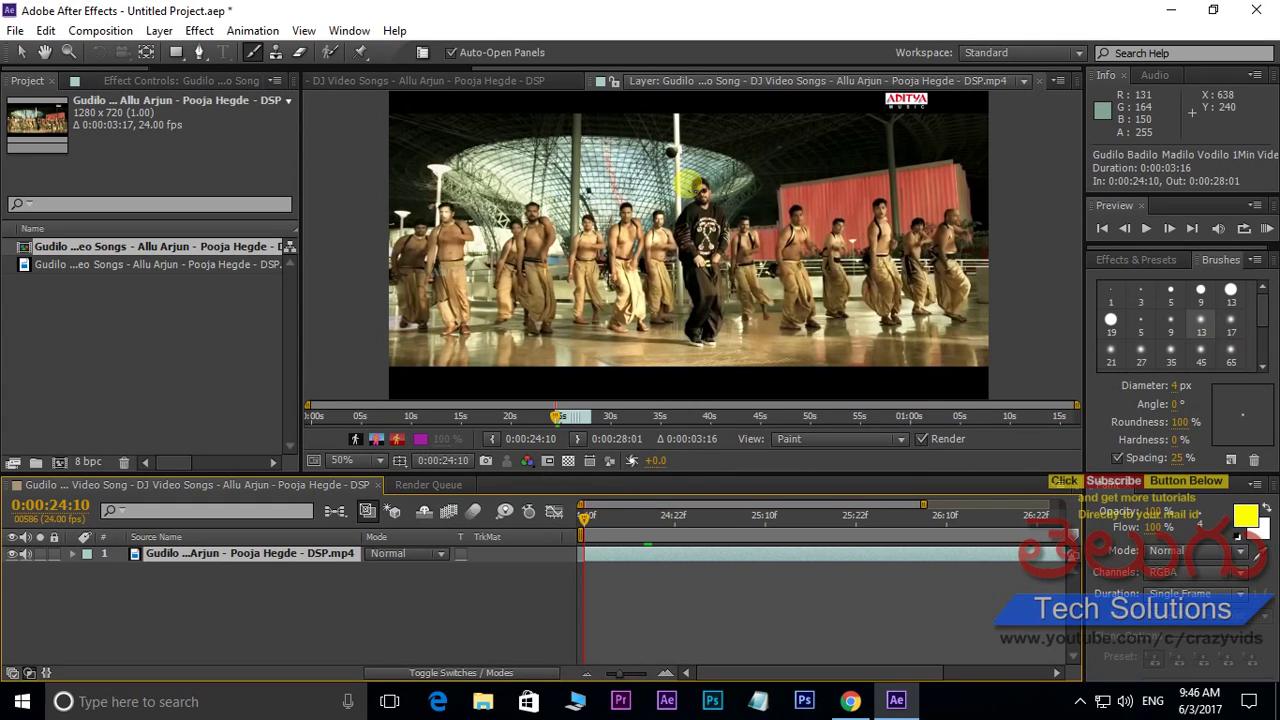
Step: Swap the paint colours so white is the foreground, and choose Single Frame as the stroke duration
key(grave)
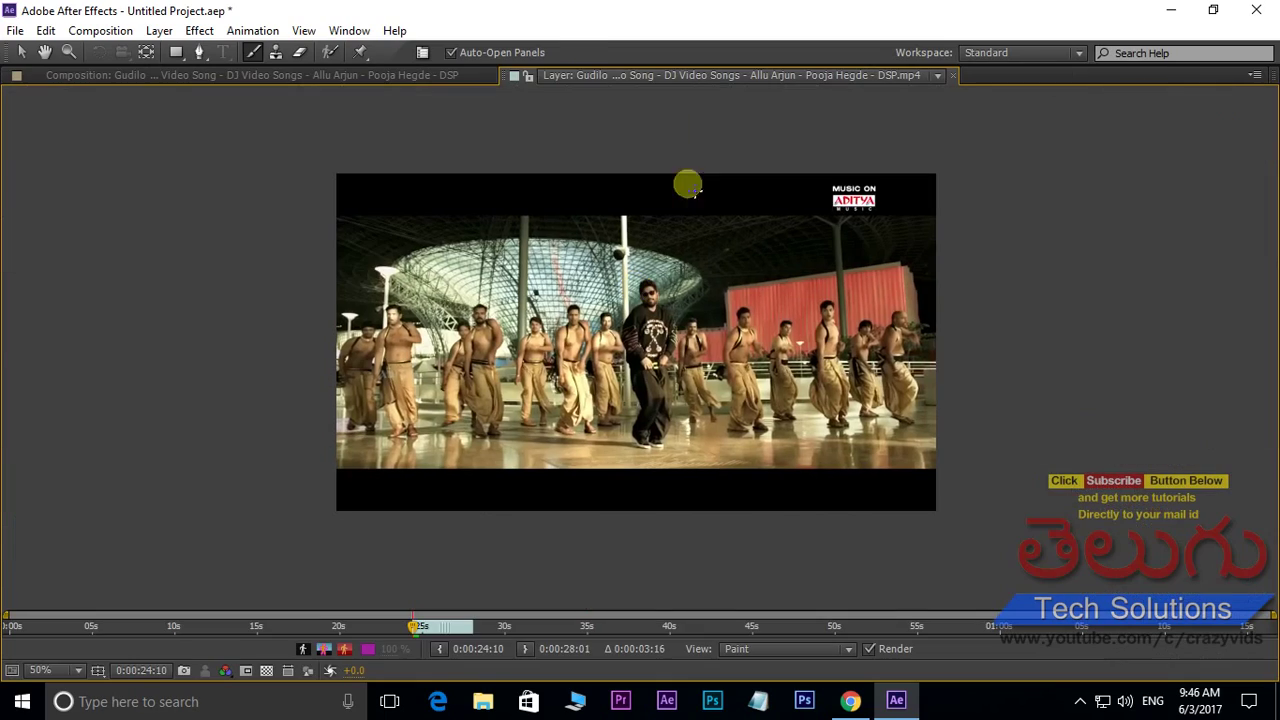
scroll(645, 322, up, 1)
key(grave)
key(grave)
key(grave)
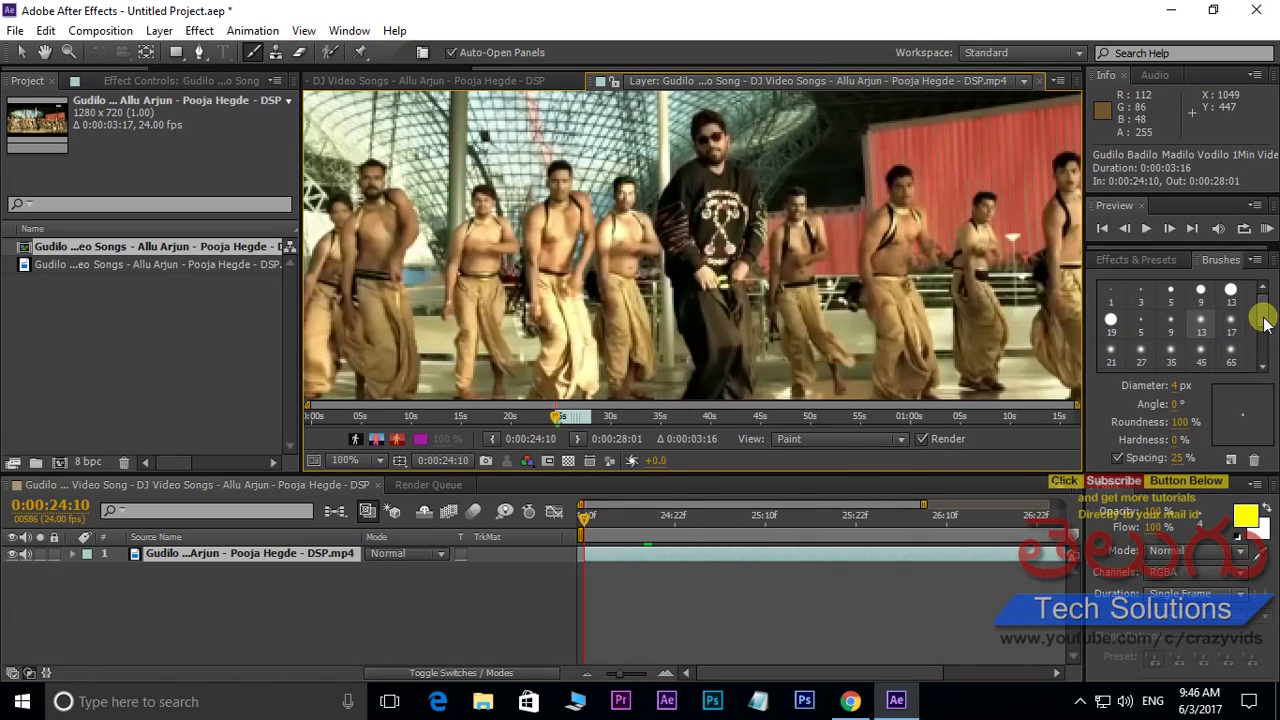
click(1266, 507)
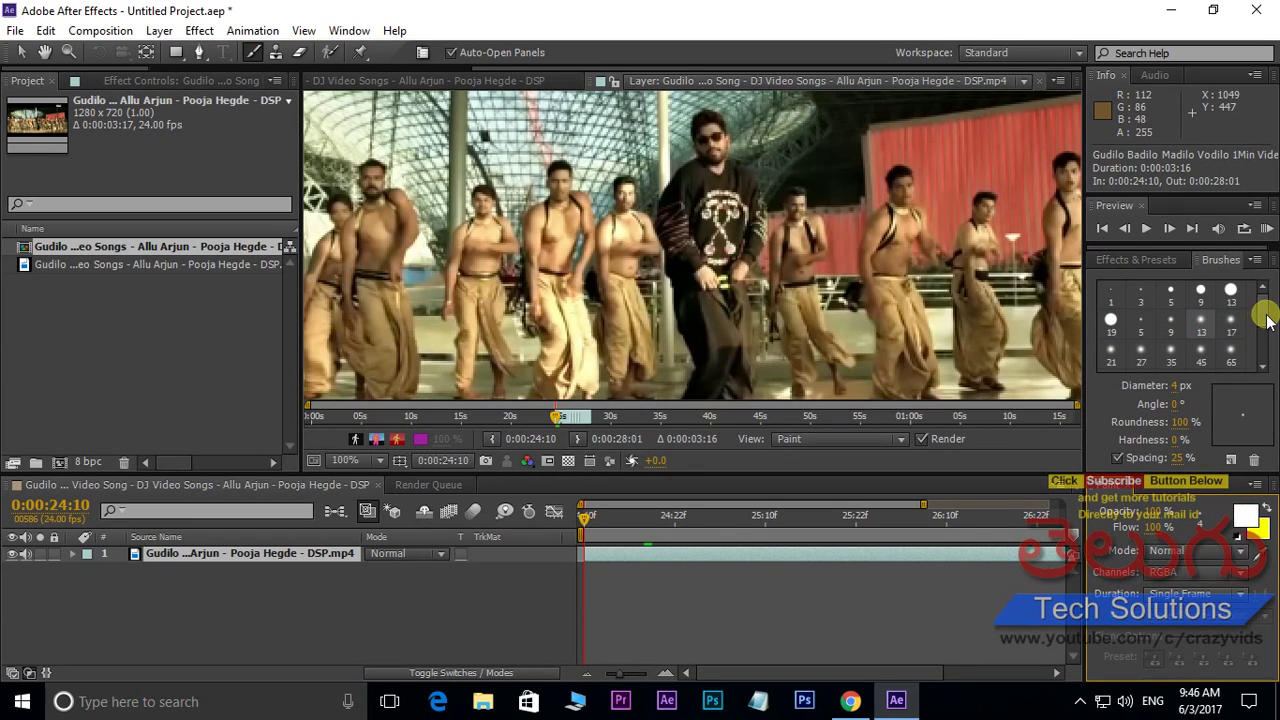
drag(1262, 320, 1261, 355)
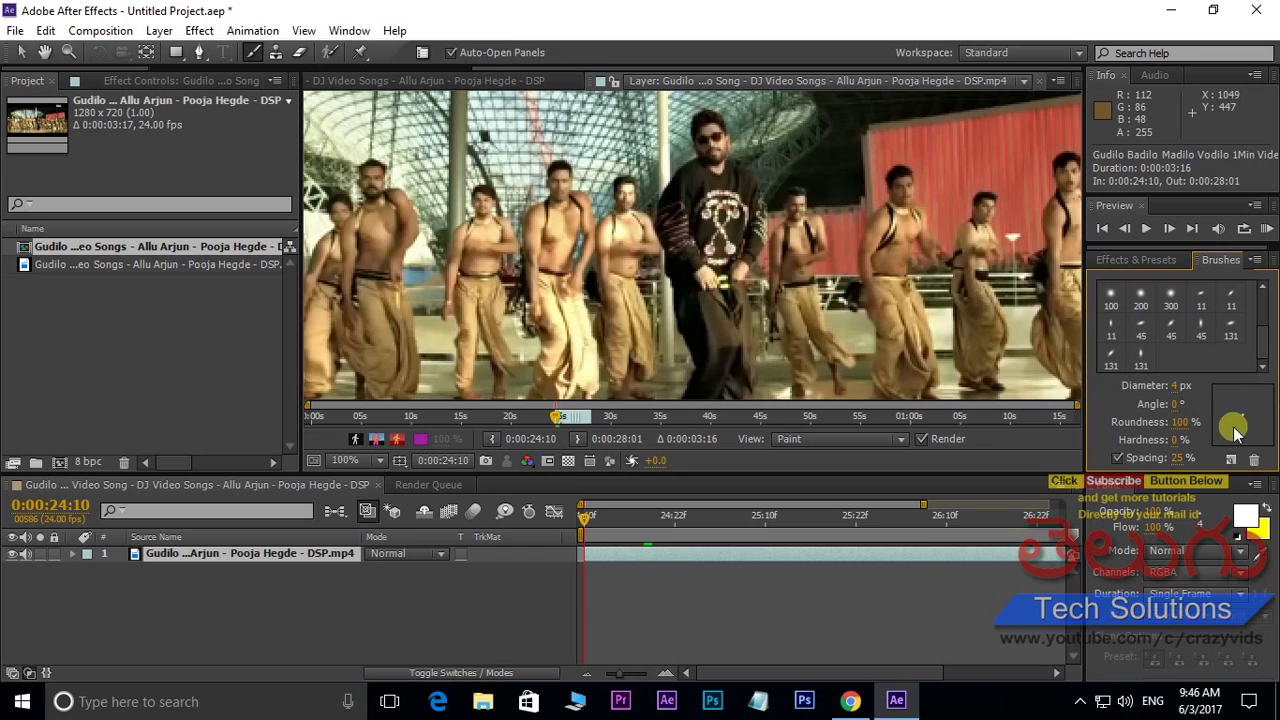
click(1183, 595)
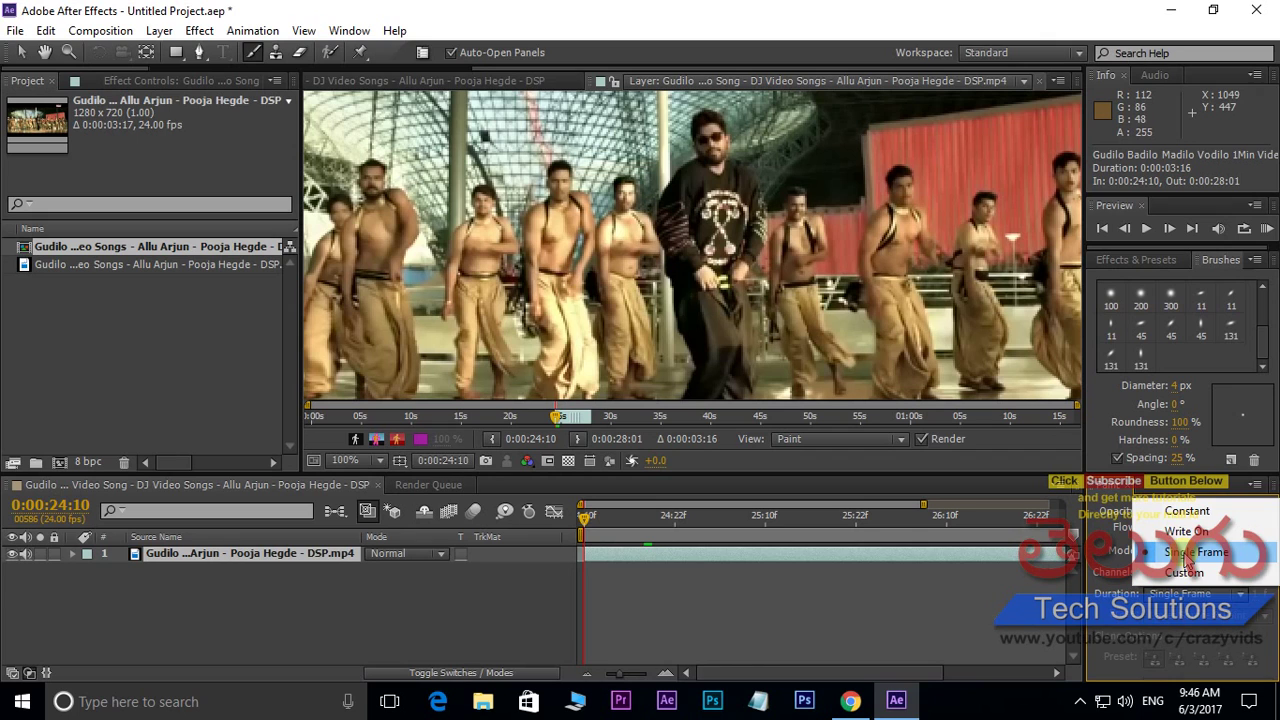
click(1186, 562)
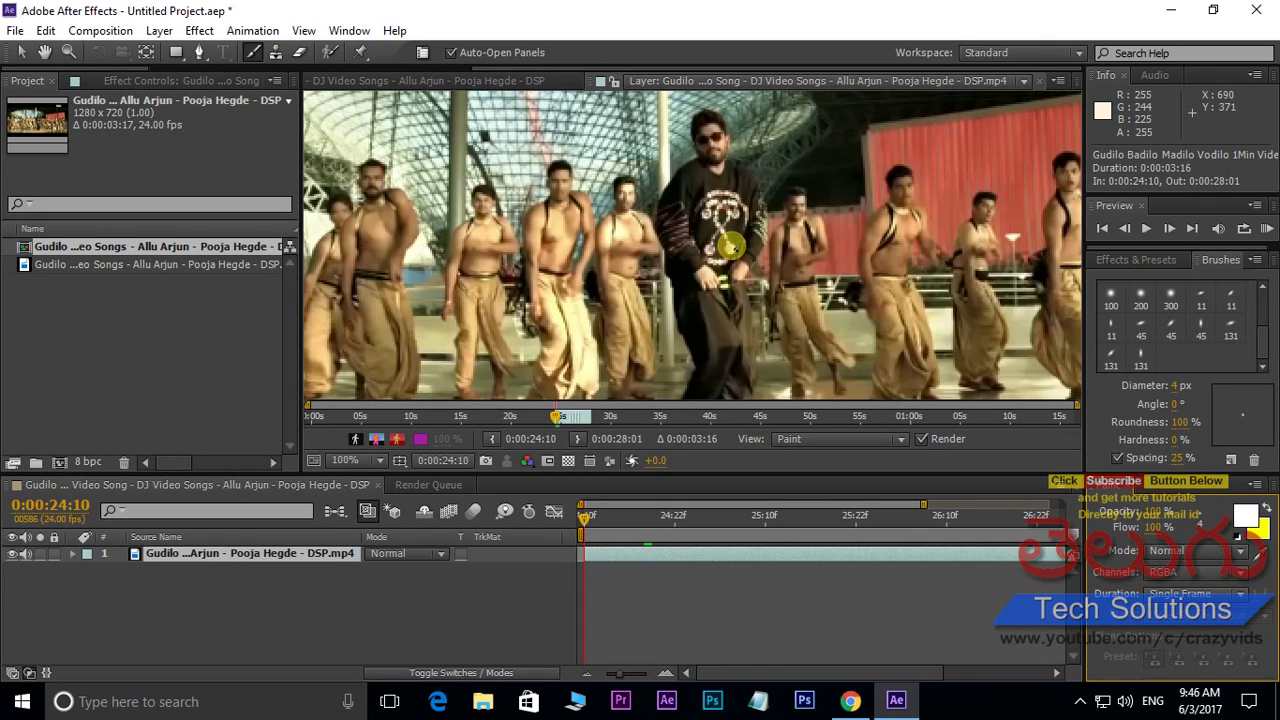
Step: Enlarge the layer view and step through the frames from 0:00:24:10 to 0:00:24:14 to examine the glowing outline strokes
key(grave)
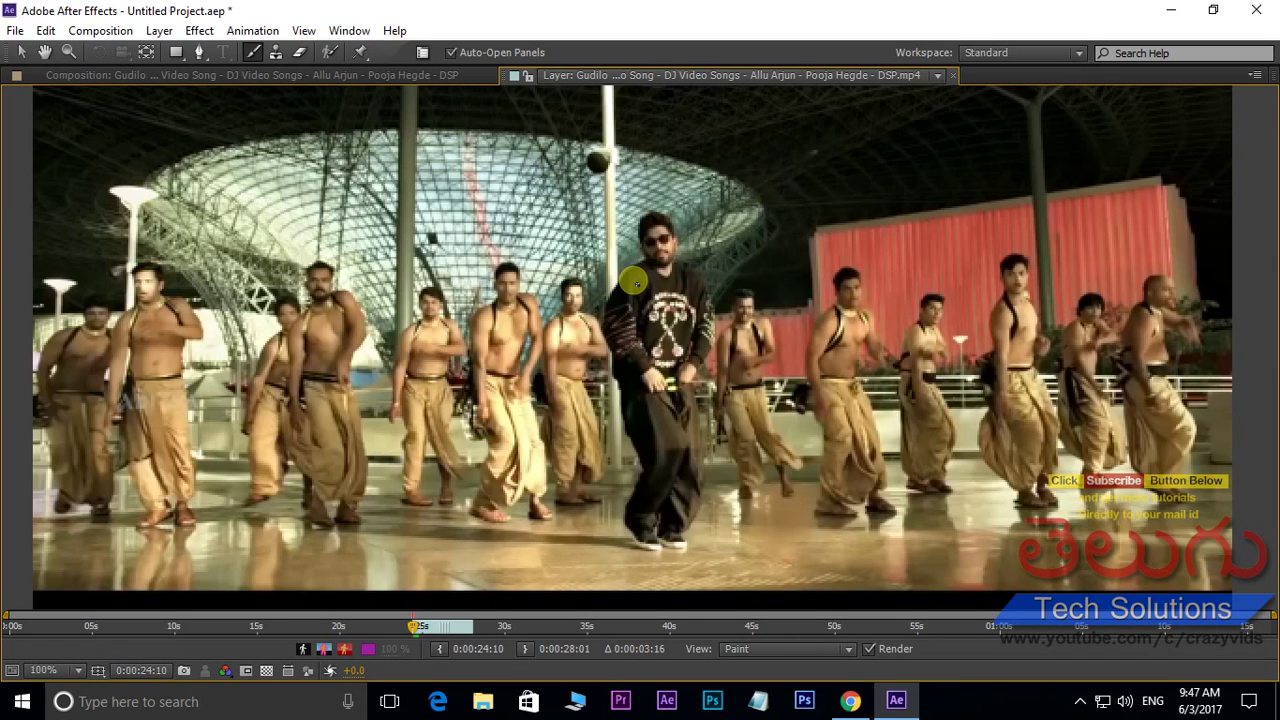
key(Page_Down)
key(Page_Down)
key(Page_Down)
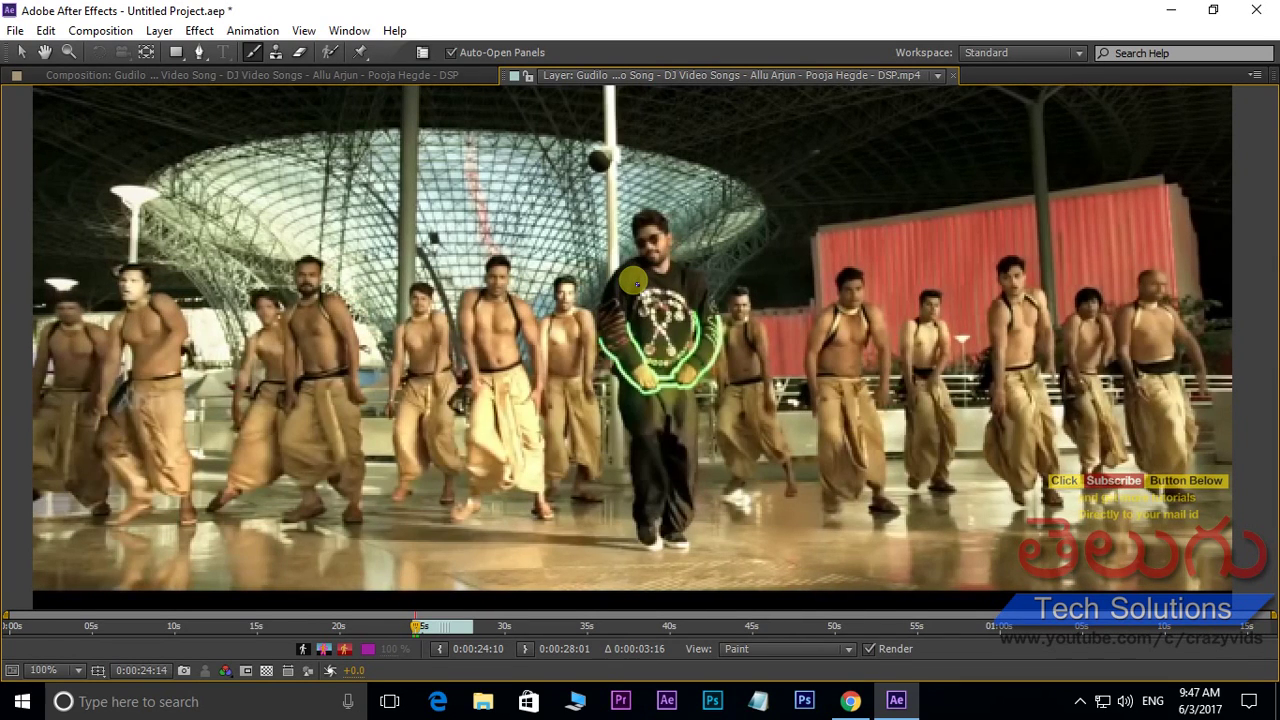
key(Page_Down)
key(space)
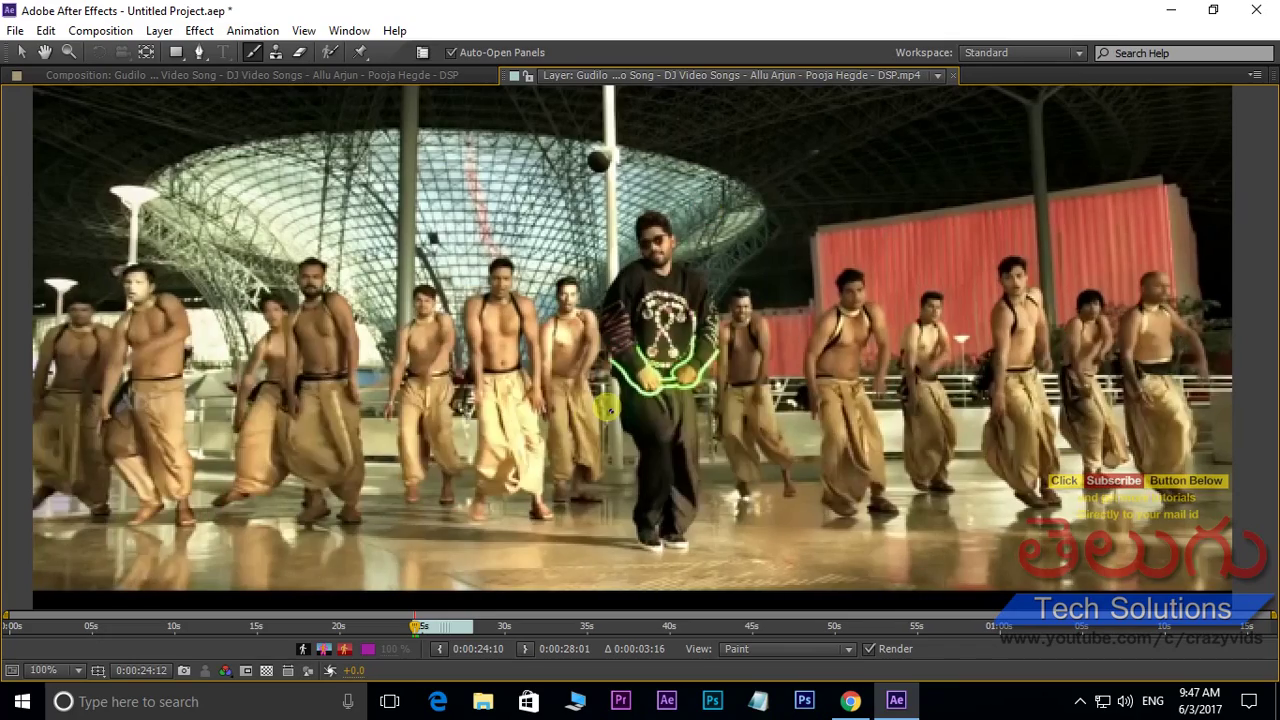
key(Page_Down)
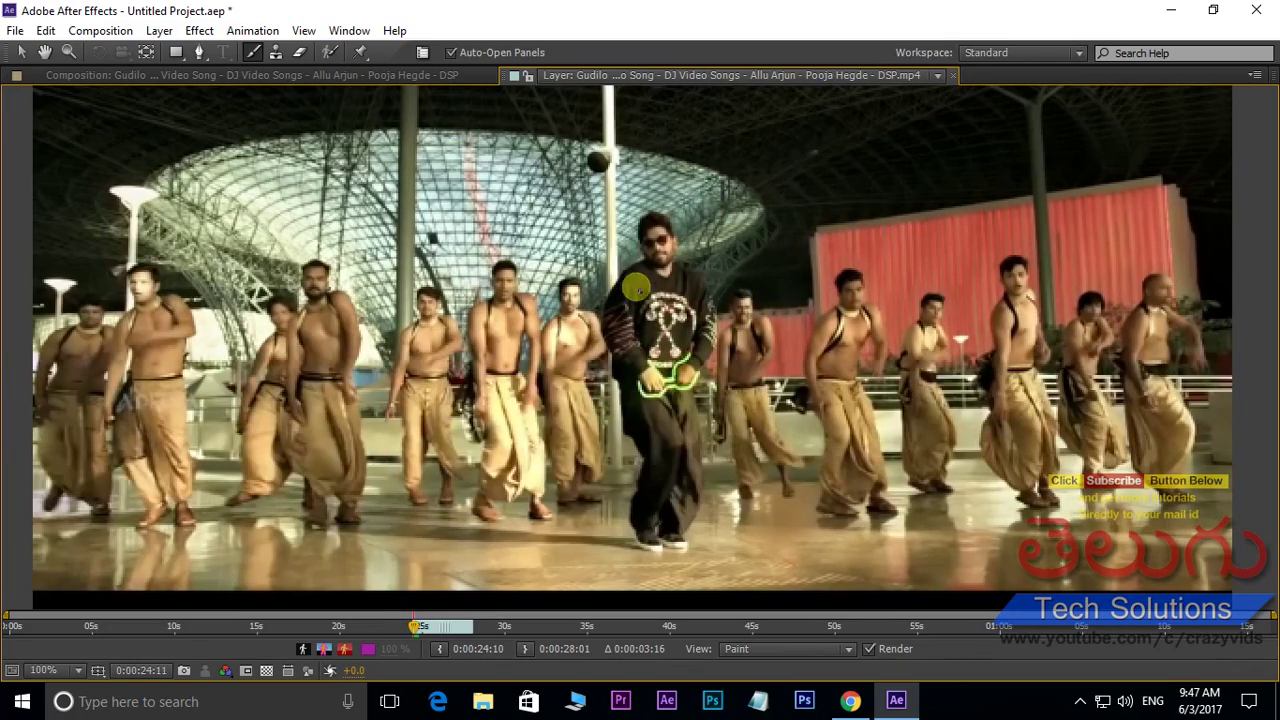
Step: At 0:00:24:11, set the brush diameter to 3 px and paint a white outline around the hands and waist of the shirtless dancer left of centre
drag(552, 377, 648, 371)
scroll(662, 370, up, 1)
key(grave)
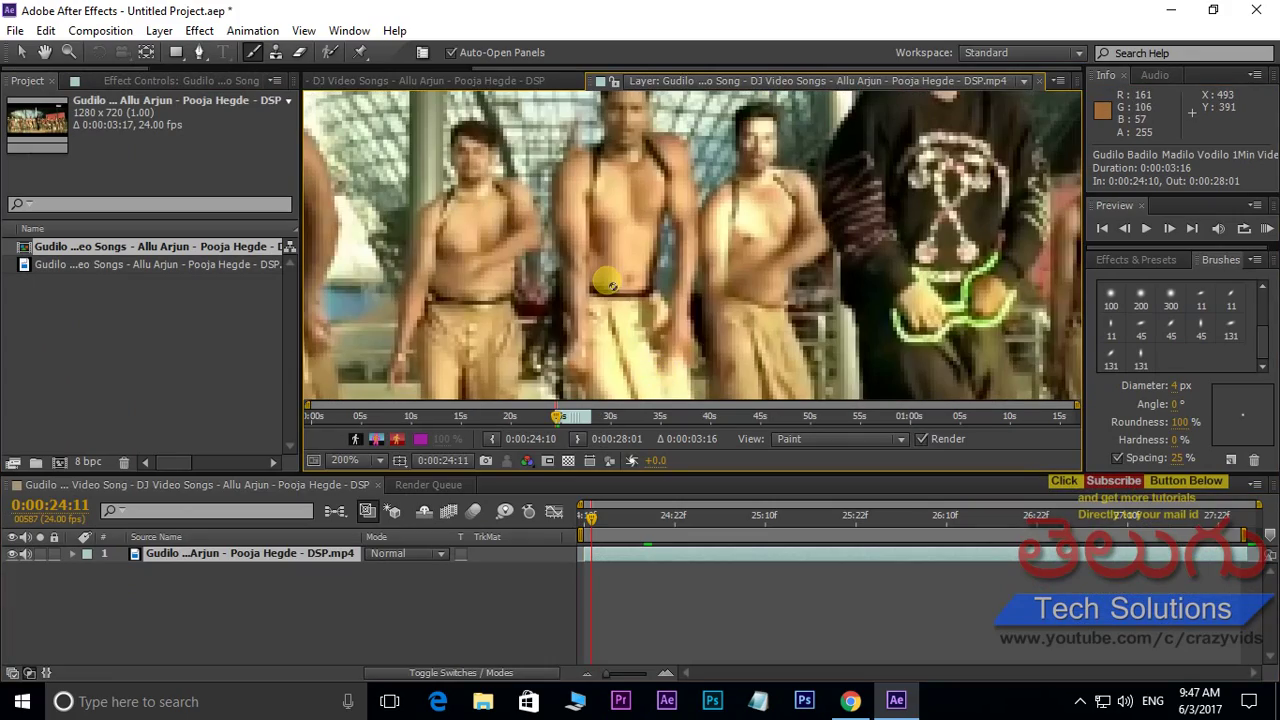
key(grave)
key(grave)
key(grave)
key(grave)
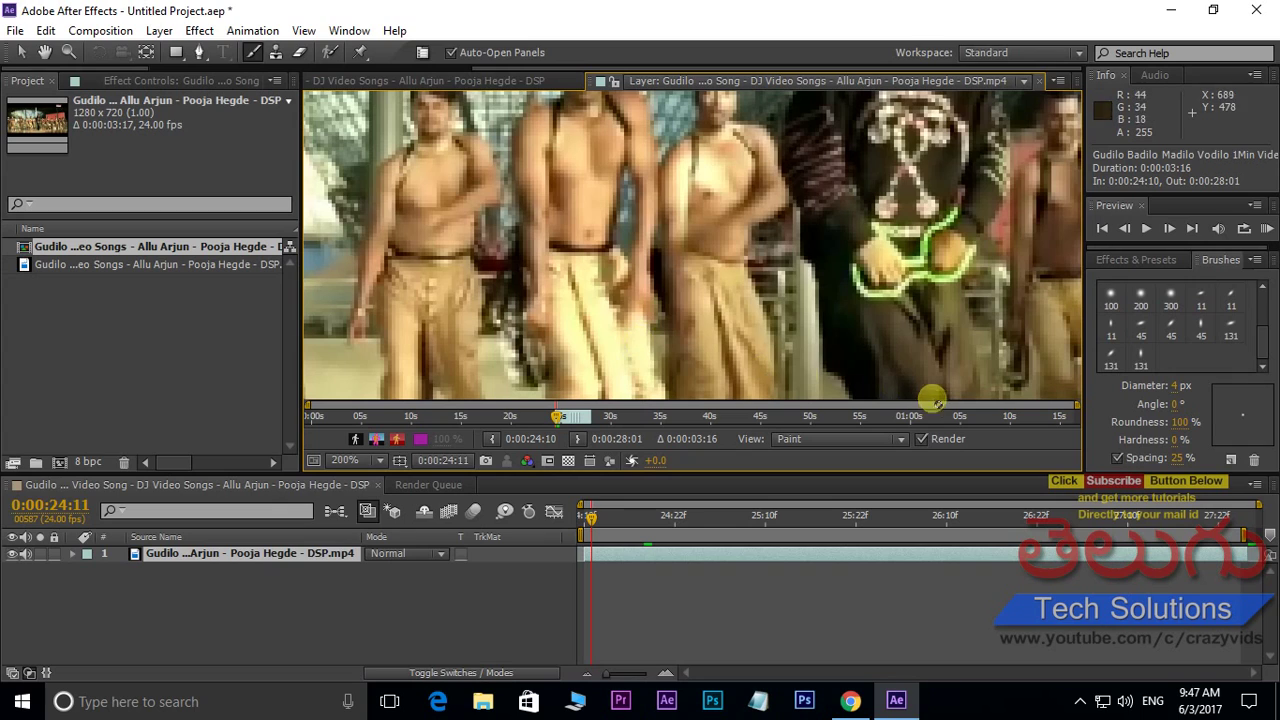
mouse_move(688, 252)
mouse_down()
mouse_move(776, 220)
mouse_move(620, 220)
mouse_move(745, 195)
mouse_move(554, 199)
mouse_move(752, 192)
mouse_move(556, 210)
mouse_up()
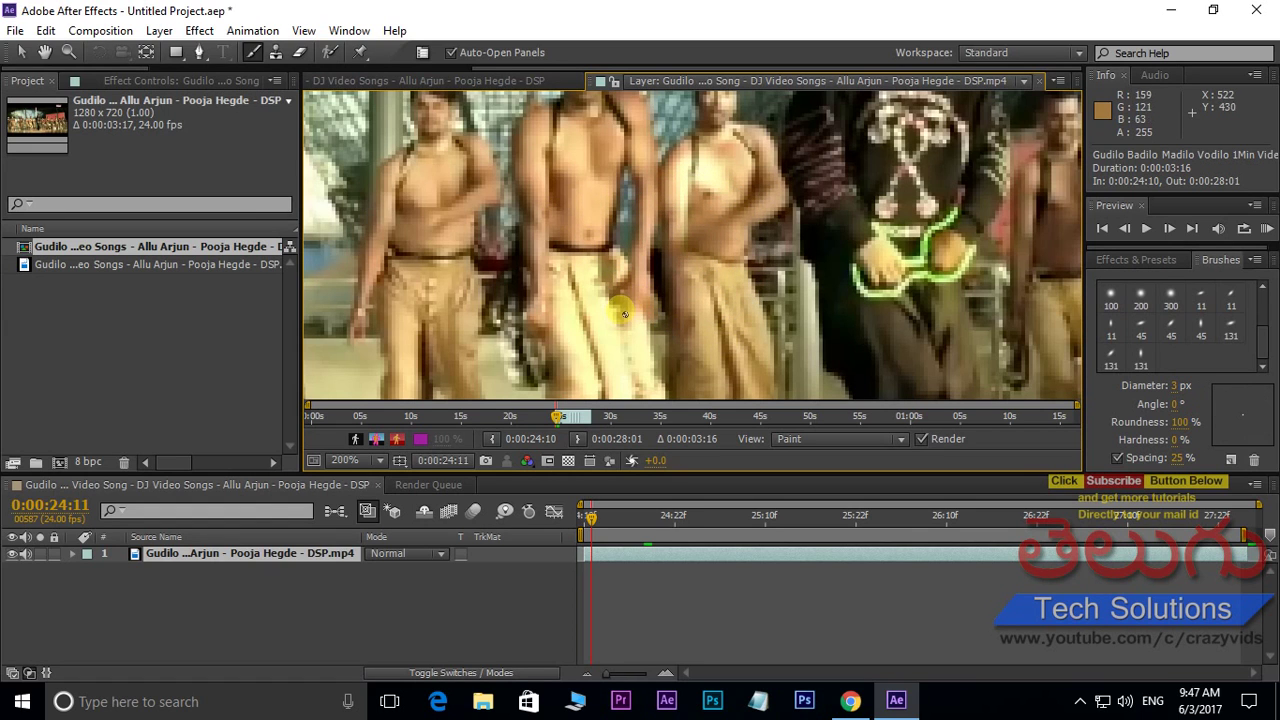
key(grave)
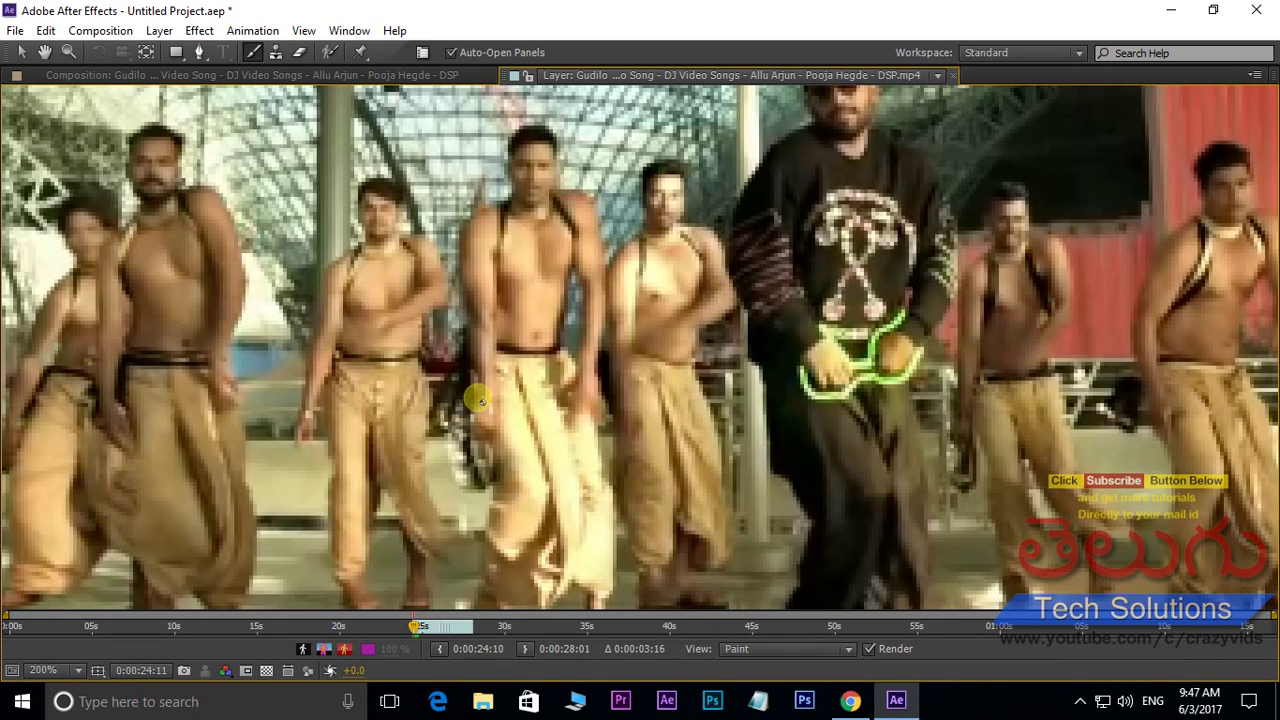
mouse_move(475, 404)
mouse_down()
mouse_move(490, 441)
mouse_move(567, 416)
mouse_move(578, 428)
mouse_move(600, 419)
mouse_move(604, 388)
mouse_move(503, 400)
mouse_move(562, 402)
mouse_move(581, 363)
mouse_move(506, 406)
mouse_move(501, 376)
mouse_move(472, 419)
mouse_move(478, 383)
mouse_move(596, 375)
mouse_up()
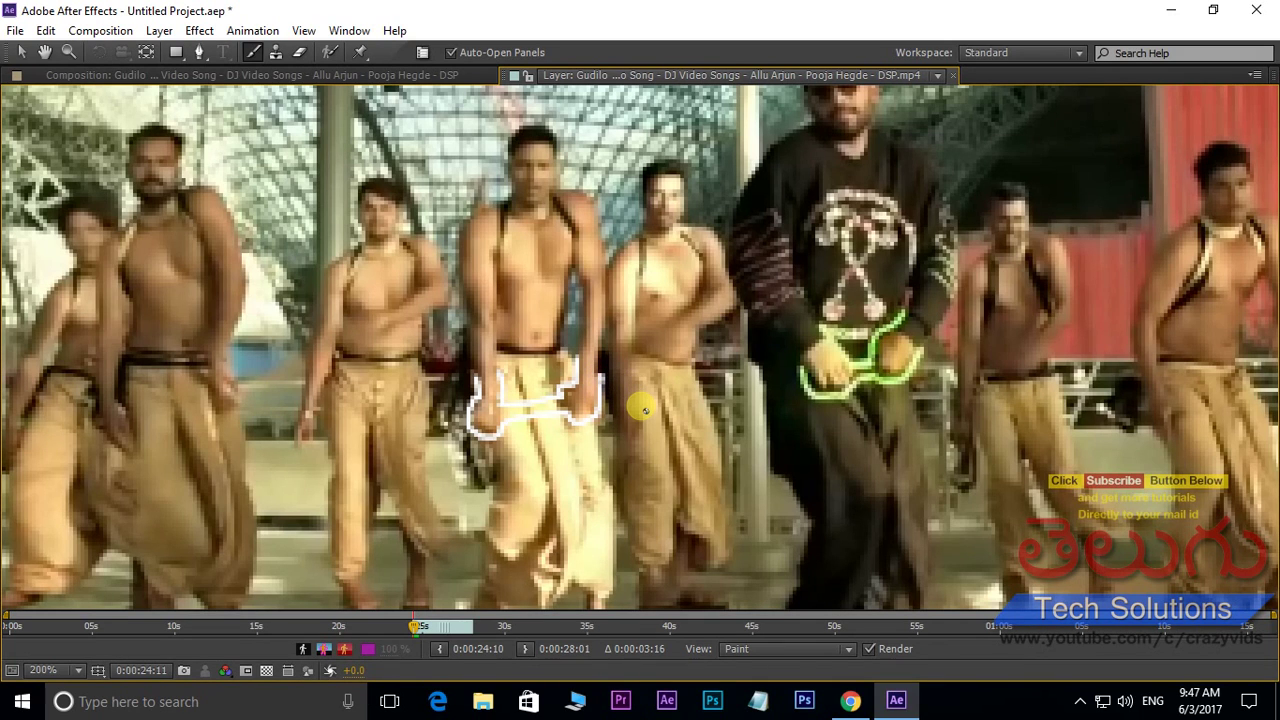
Step: At 0:00:24:12, paint a white single-frame outline around the forearms, hands and waist of the shirtless dancer left of the lead
key(Page_Down)
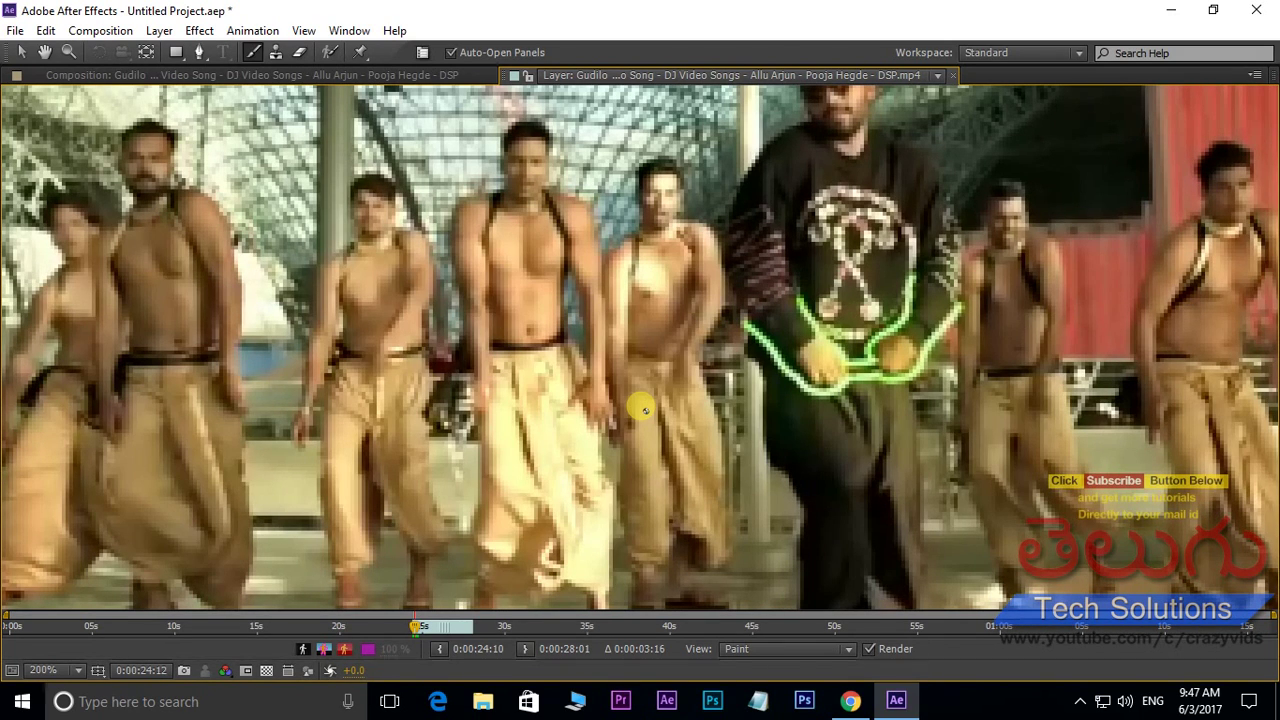
key(Page_Up)
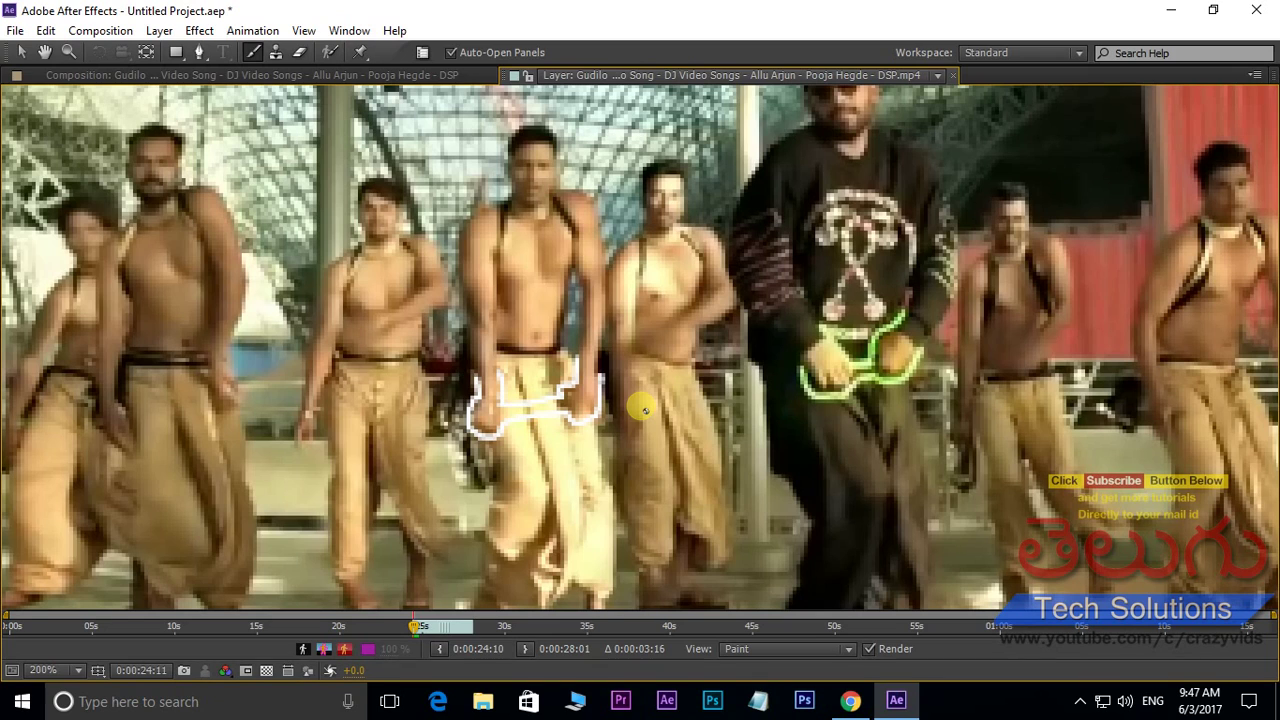
key(Page_Down)
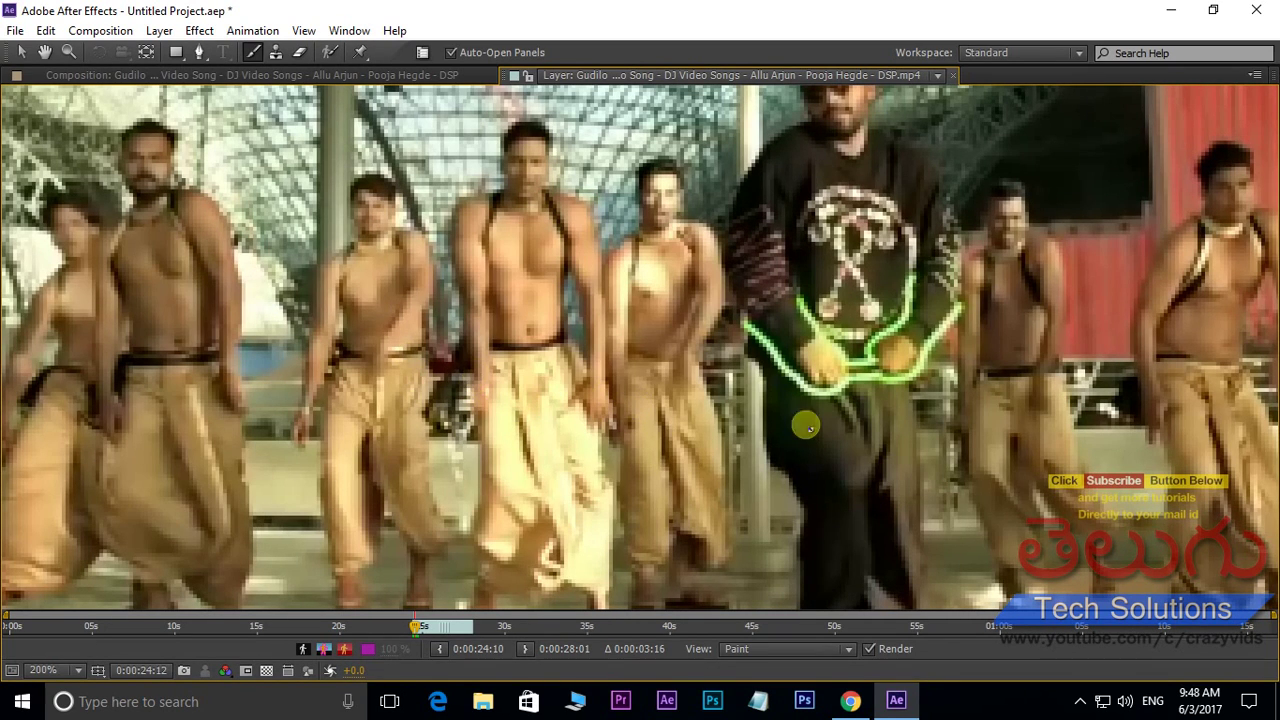
mouse_move(471, 364)
mouse_down()
mouse_move(488, 415)
mouse_move(504, 390)
mouse_move(581, 401)
mouse_move(609, 433)
mouse_move(605, 322)
mouse_up()
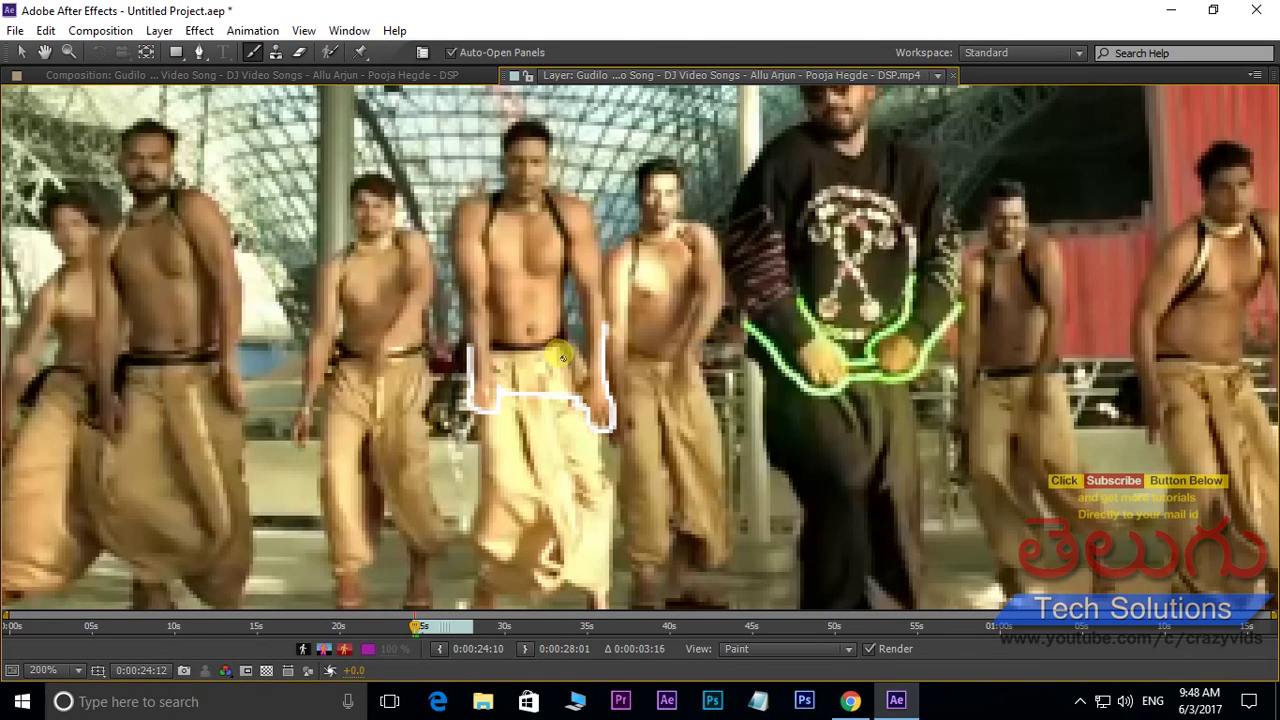
mouse_move(496, 368)
mouse_down()
mouse_move(582, 382)
mouse_move(585, 320)
mouse_up()
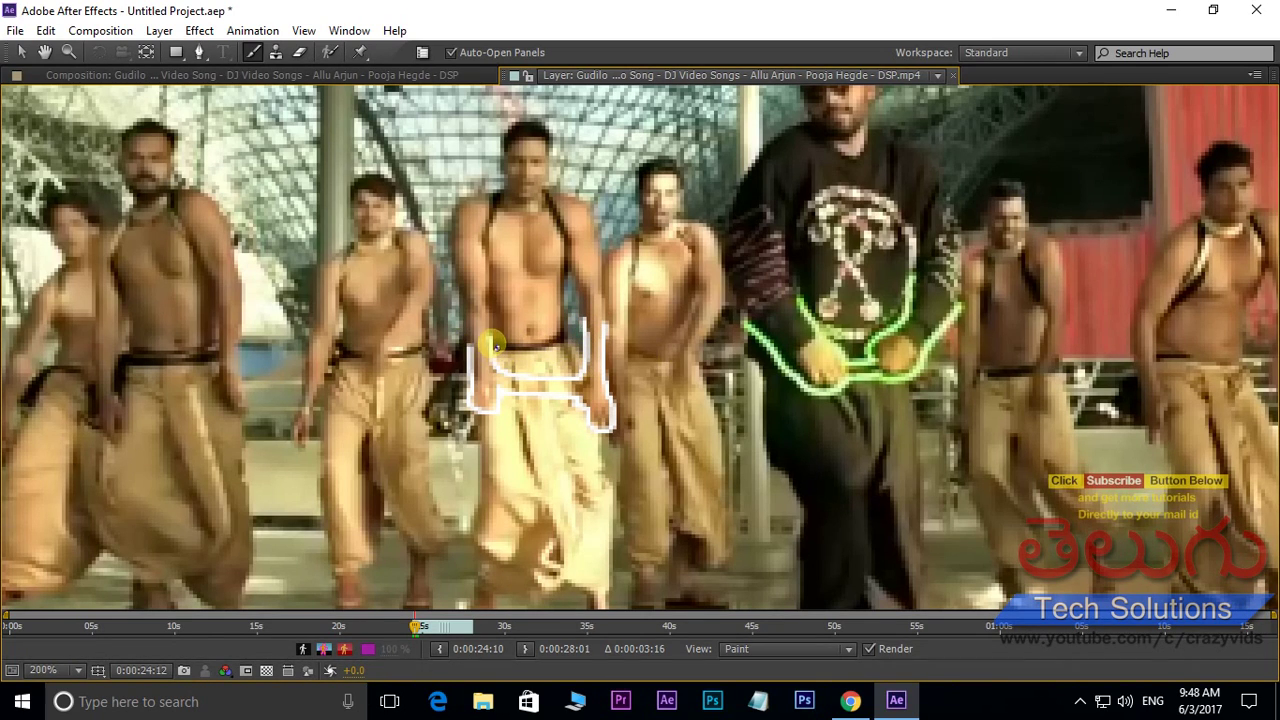
Step: At 0:00:24:13, paint white inner and outer lines along the same dancer's forearms, around his hands and across his waist
key(Page_Down)
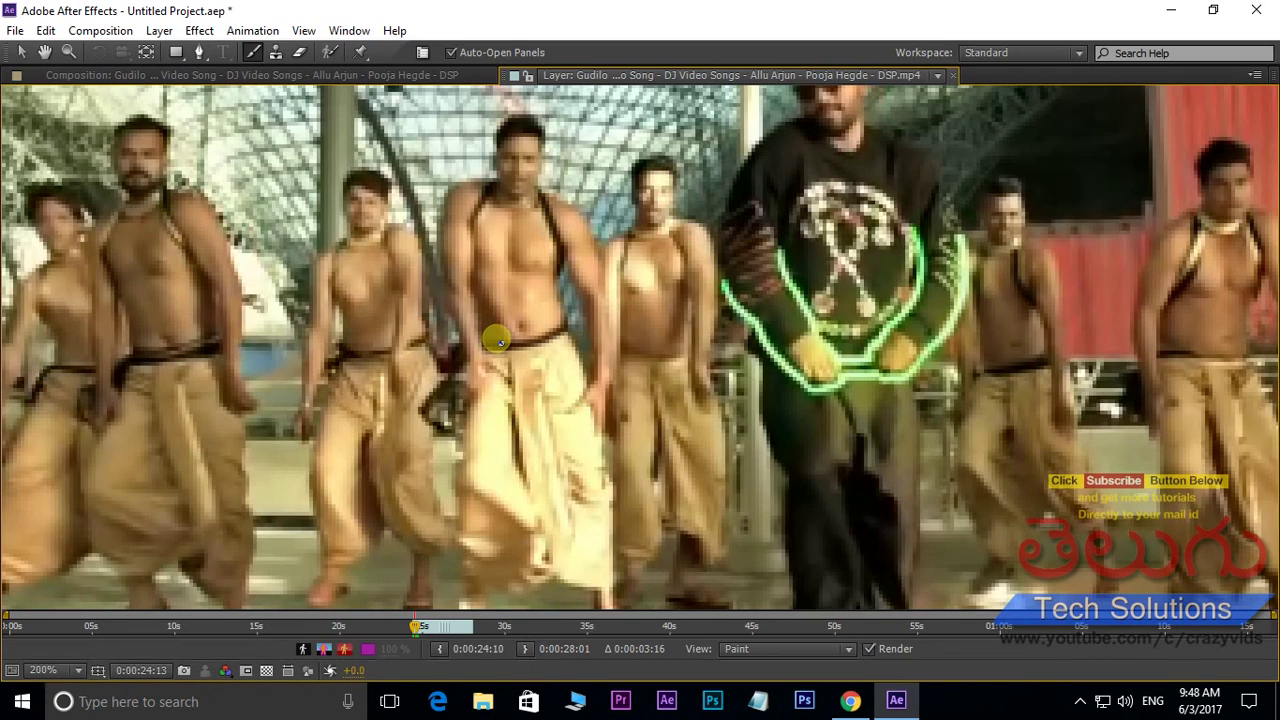
mouse_move(470, 288)
mouse_down()
mouse_move(498, 375)
mouse_move(591, 386)
mouse_move(601, 346)
mouse_move(575, 275)
mouse_up()
mouse_move(440, 288)
mouse_down()
mouse_move(469, 364)
mouse_move(458, 402)
mouse_move(513, 388)
mouse_up()
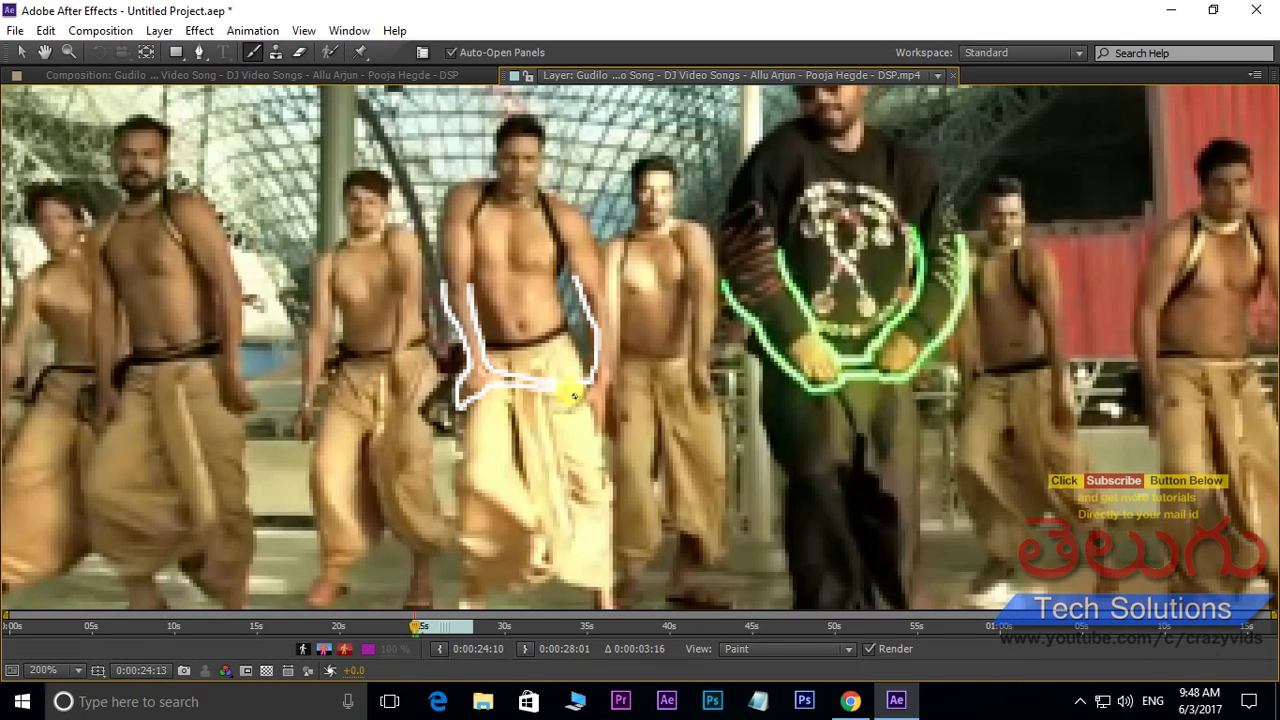
mouse_move(592, 408)
mouse_down()
mouse_move(606, 432)
mouse_move(621, 347)
mouse_move(611, 307)
mouse_up()
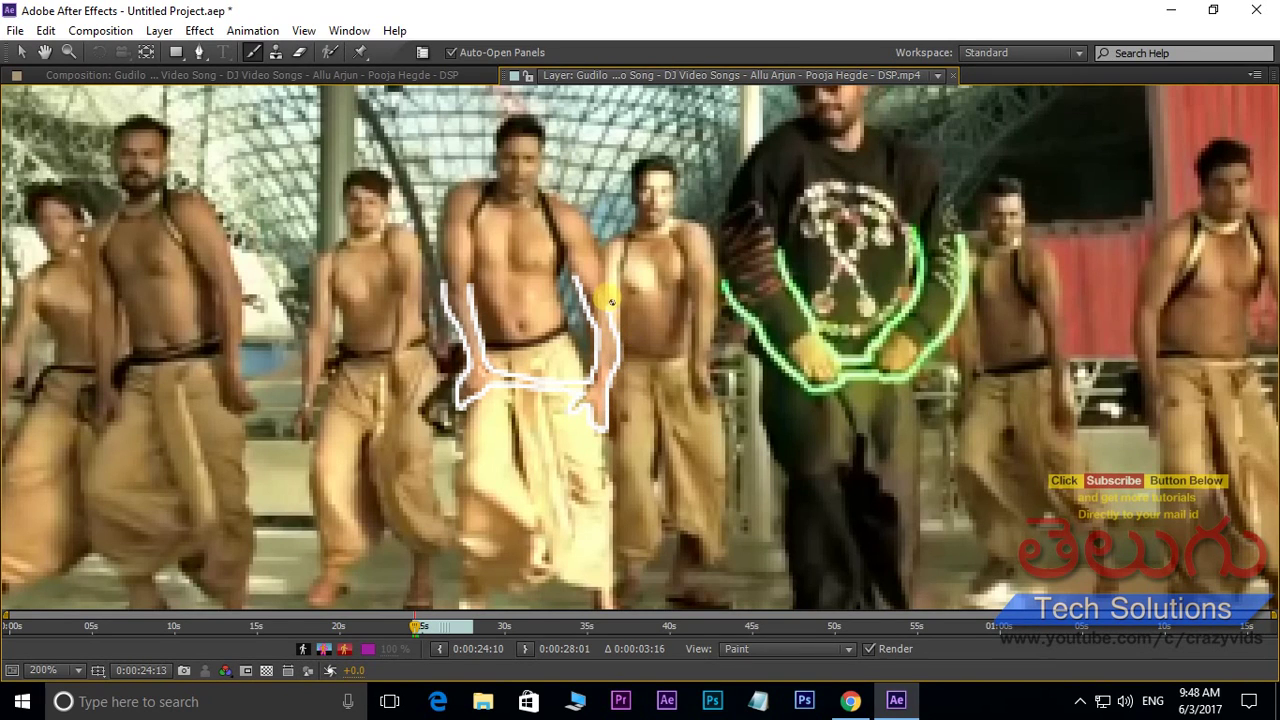
Step: At 0:00:24:14, paint the white outline from the dancer's upper arms down both sides and across his hips
key(Page_Down)
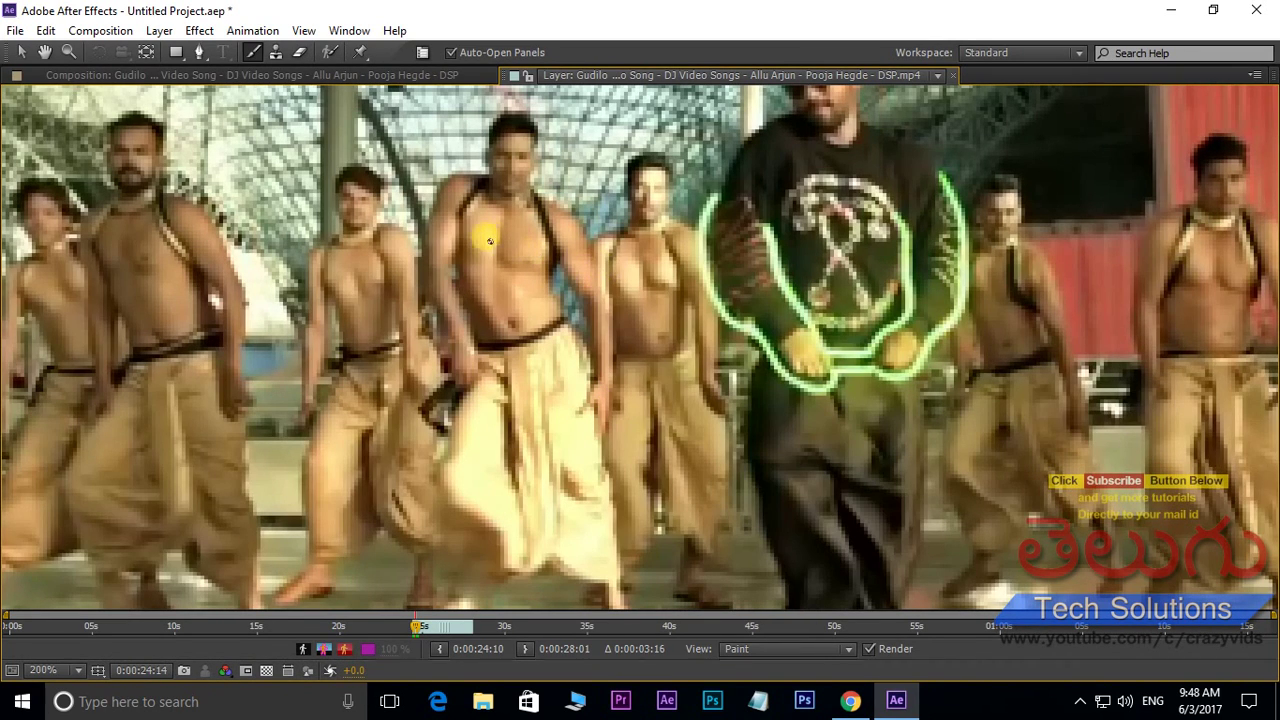
mouse_move(430, 220)
mouse_down()
mouse_move(424, 282)
mouse_move(452, 380)
mouse_move(490, 381)
mouse_up()
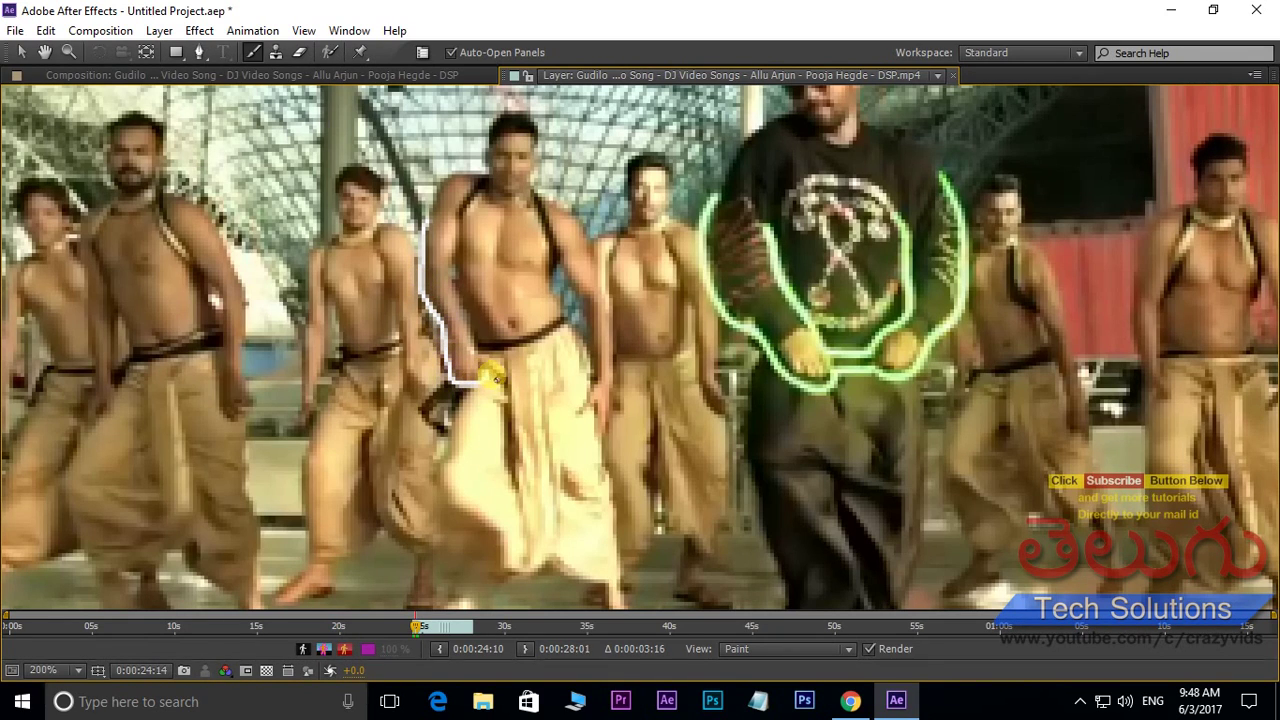
mouse_move(583, 410)
mouse_down()
mouse_move(598, 408)
mouse_move(603, 428)
mouse_move(592, 260)
mouse_move(557, 264)
mouse_move(595, 383)
mouse_move(462, 340)
mouse_move(458, 236)
mouse_up()
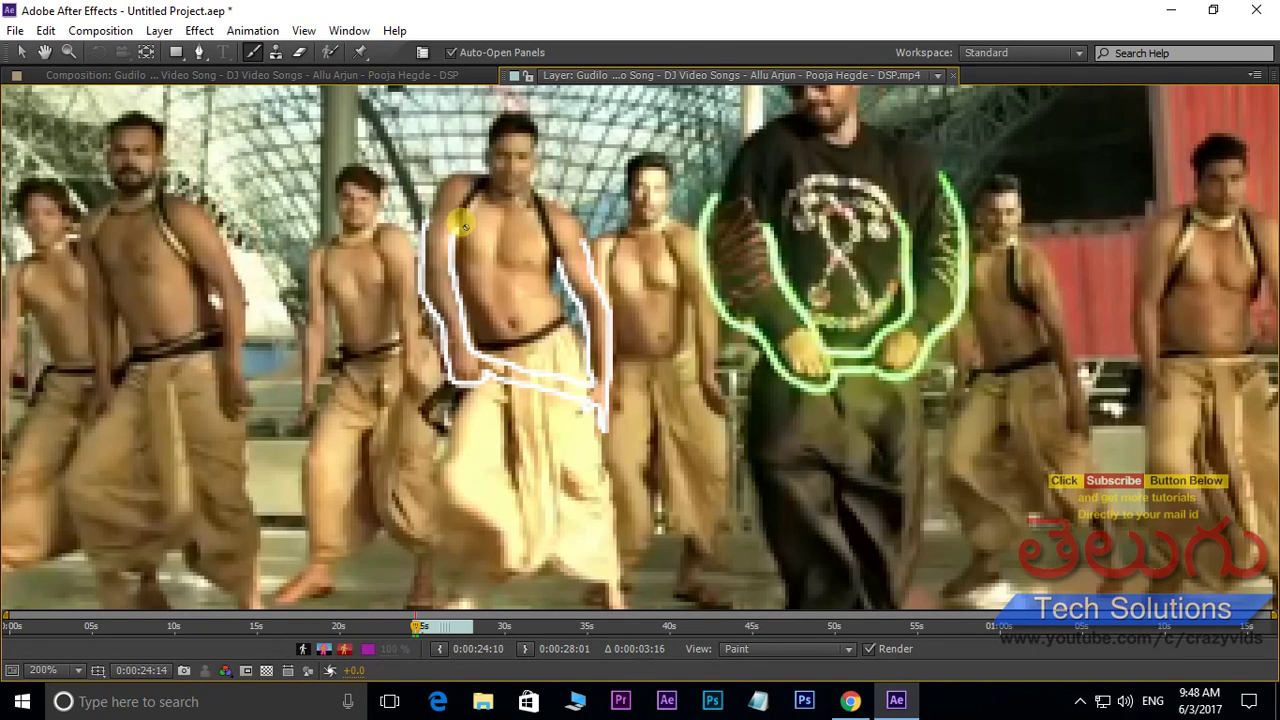
Step: At 0:00:24:15, paint a white outer outline from shoulder height around the dancer's arms and an inner line along his torso
key(Page_Down)
mouse_move(425, 191)
mouse_down()
mouse_move(412, 288)
mouse_move(452, 380)
mouse_move(476, 362)
mouse_move(598, 411)
mouse_move(612, 354)
mouse_move(563, 215)
mouse_up()
mouse_move(441, 236)
mouse_down()
mouse_move(437, 268)
mouse_move(473, 347)
mouse_move(584, 389)
mouse_move(555, 258)
mouse_up()
Step: At 0:00:24:16, paint a white outline around the dancer's shoulders, arms and hips, plus an inner line along arms and waist
key(Page_Down)
mouse_move(479, 176)
mouse_down()
mouse_move(437, 173)
mouse_move(425, 186)
mouse_move(396, 251)
mouse_move(400, 299)
mouse_move(448, 381)
mouse_move(511, 375)
mouse_move(592, 409)
mouse_move(608, 358)
mouse_move(584, 261)
mouse_move(559, 207)
mouse_move(520, 185)
mouse_up()
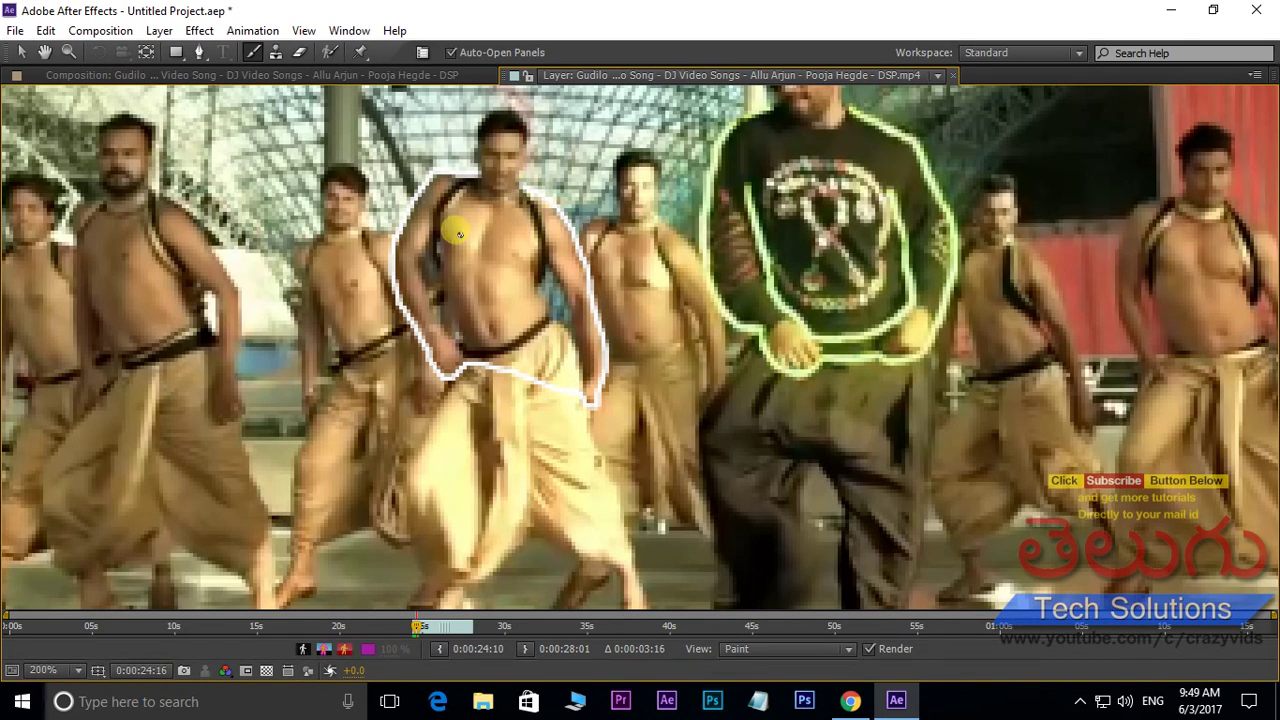
mouse_move(440, 249)
mouse_down()
mouse_move(433, 237)
mouse_move(443, 334)
mouse_move(468, 349)
mouse_move(521, 364)
mouse_move(576, 332)
mouse_move(565, 287)
mouse_up()
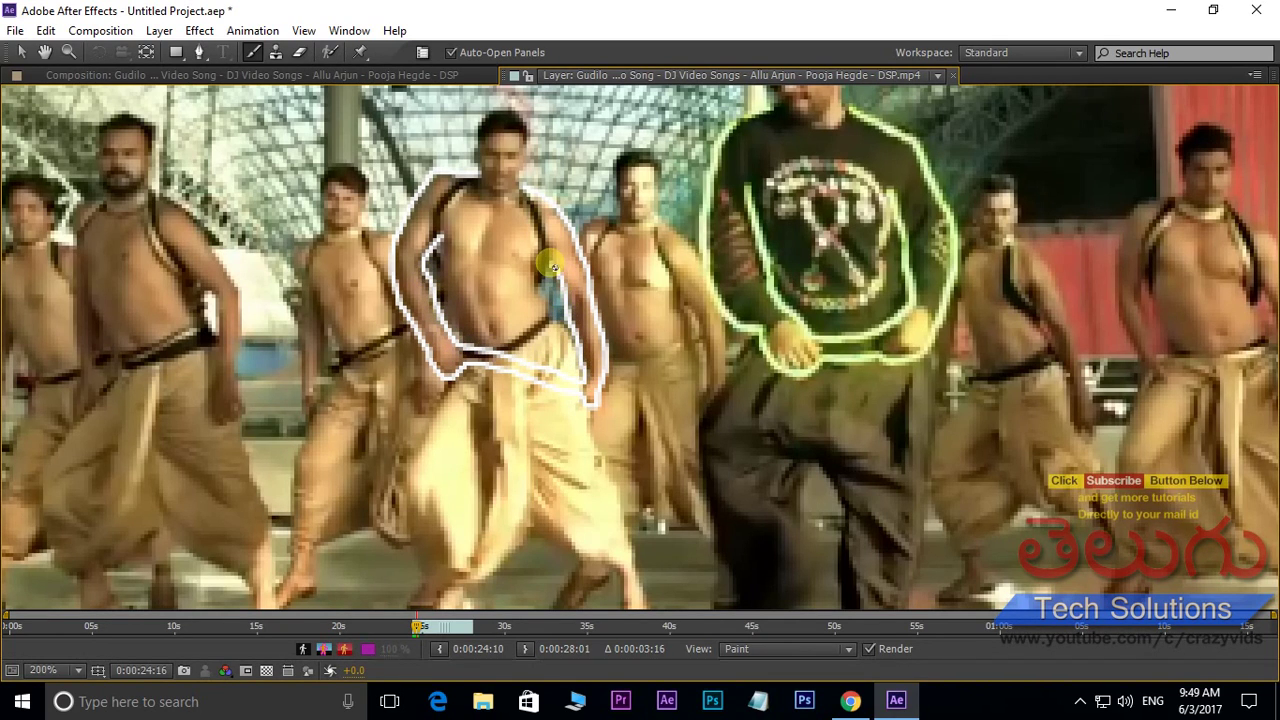
Step: At 0:00:24:17, paint white lines along both sides of the dancer's arms, over his shoulders and above and below his waistband
key(Page_Down)
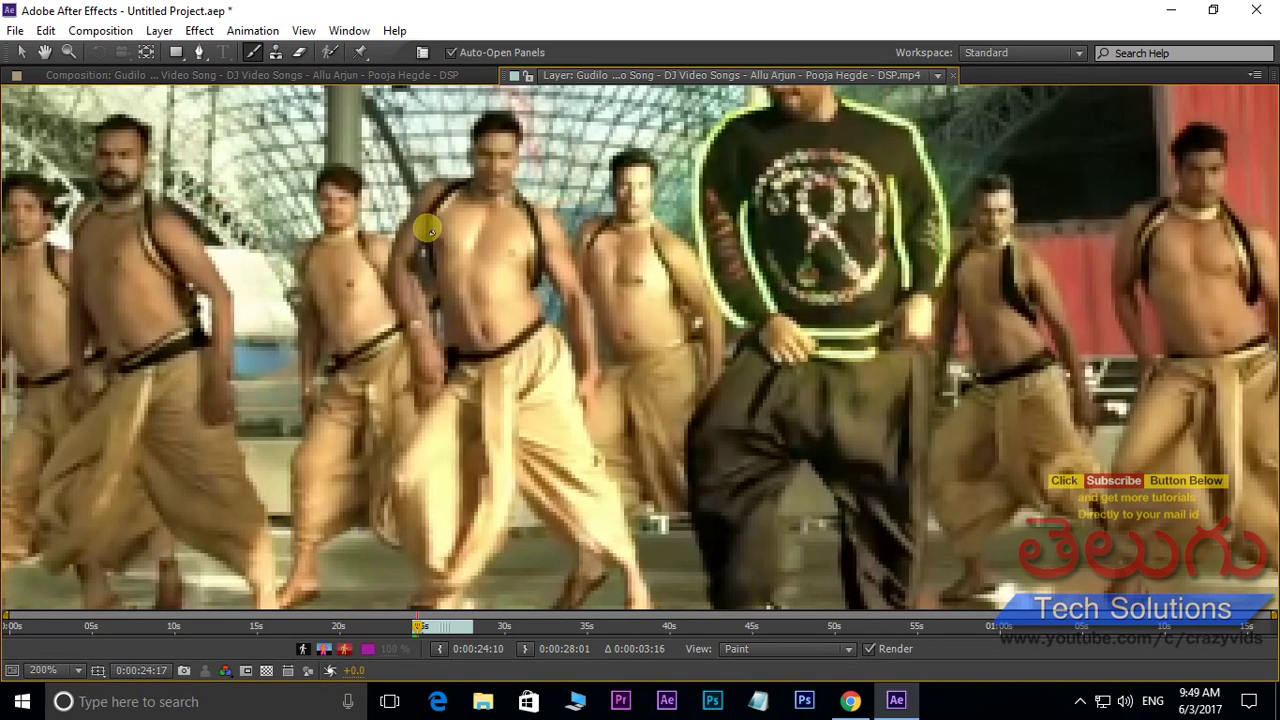
mouse_move(430, 237)
mouse_down()
mouse_move(409, 277)
mouse_move(423, 322)
mouse_move(462, 355)
mouse_up()
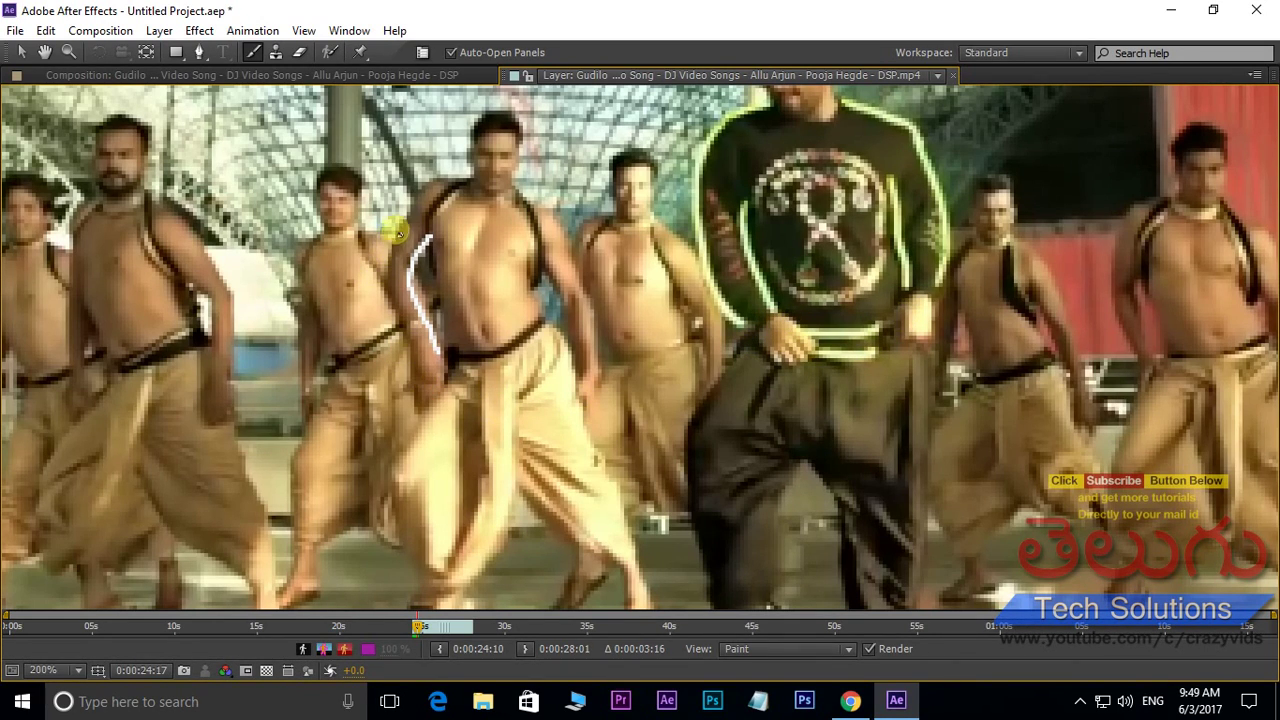
mouse_move(410, 212)
mouse_down()
mouse_move(386, 293)
mouse_move(412, 372)
mouse_up()
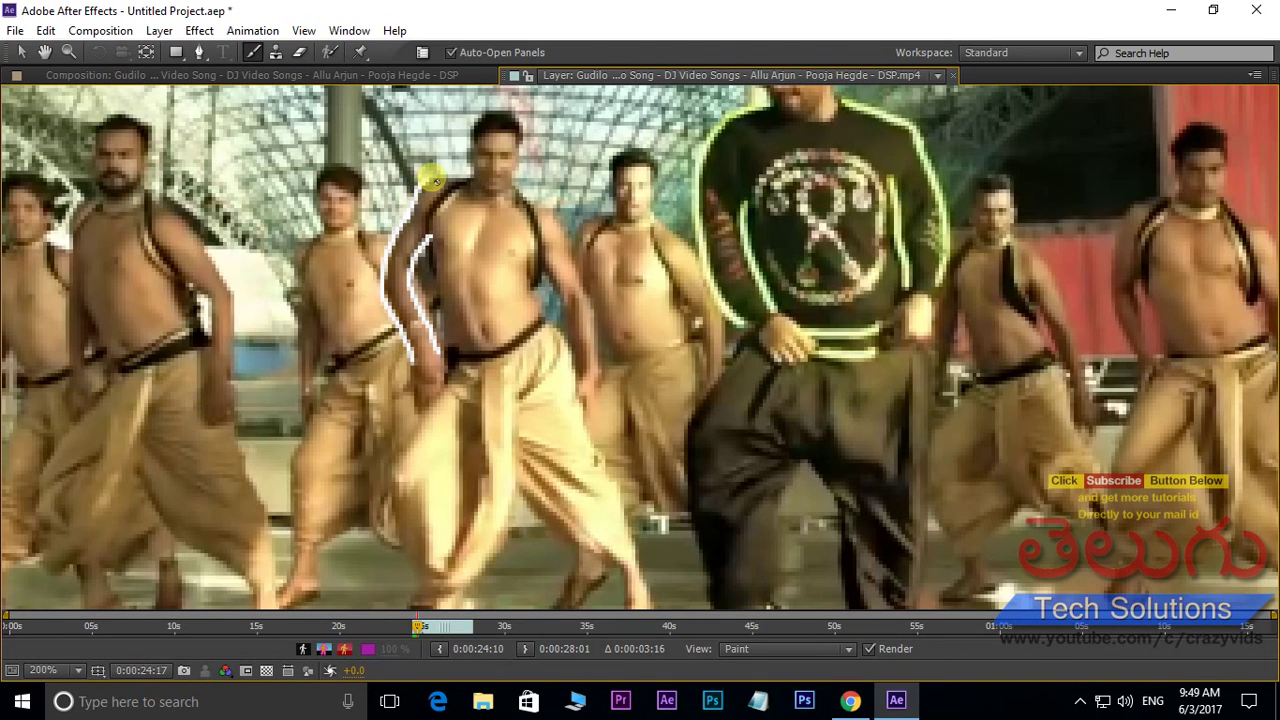
drag(440, 178, 466, 179)
mouse_move(537, 208)
mouse_down()
mouse_move(590, 290)
mouse_move(598, 381)
mouse_move(582, 375)
mouse_move(546, 272)
mouse_up()
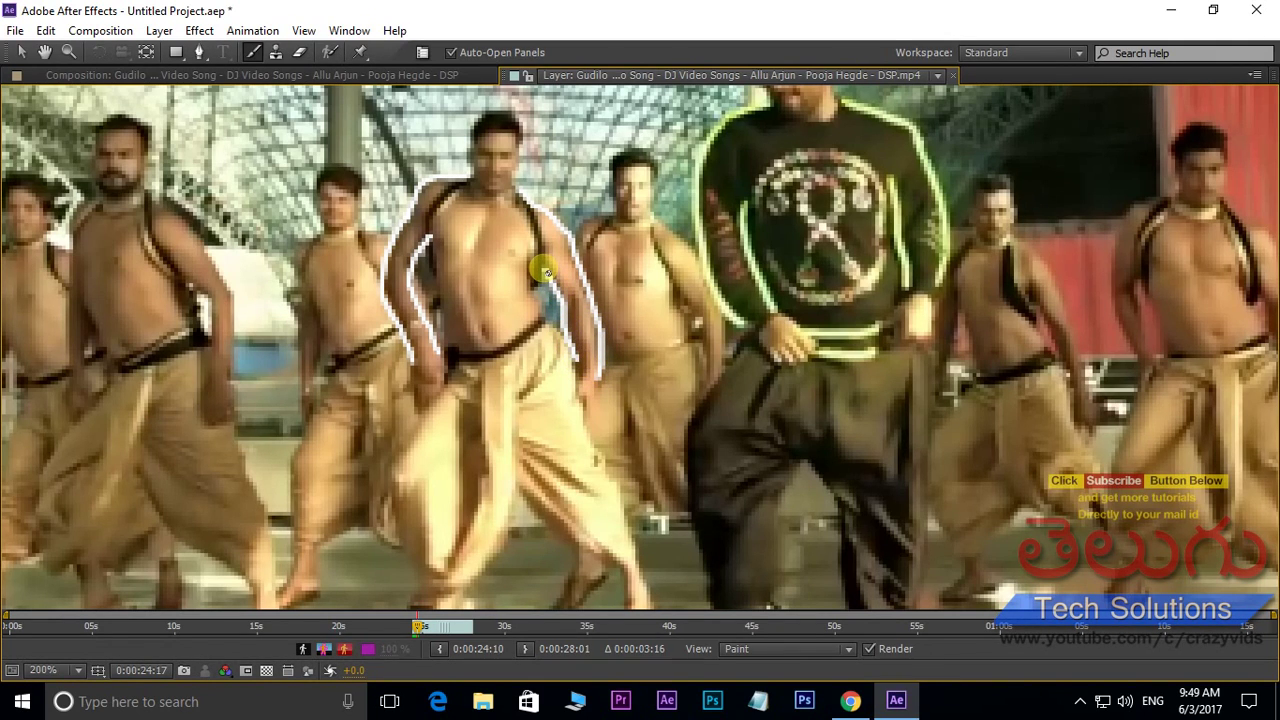
mouse_move(452, 355)
mouse_down()
mouse_move(497, 353)
mouse_move(538, 328)
mouse_up()
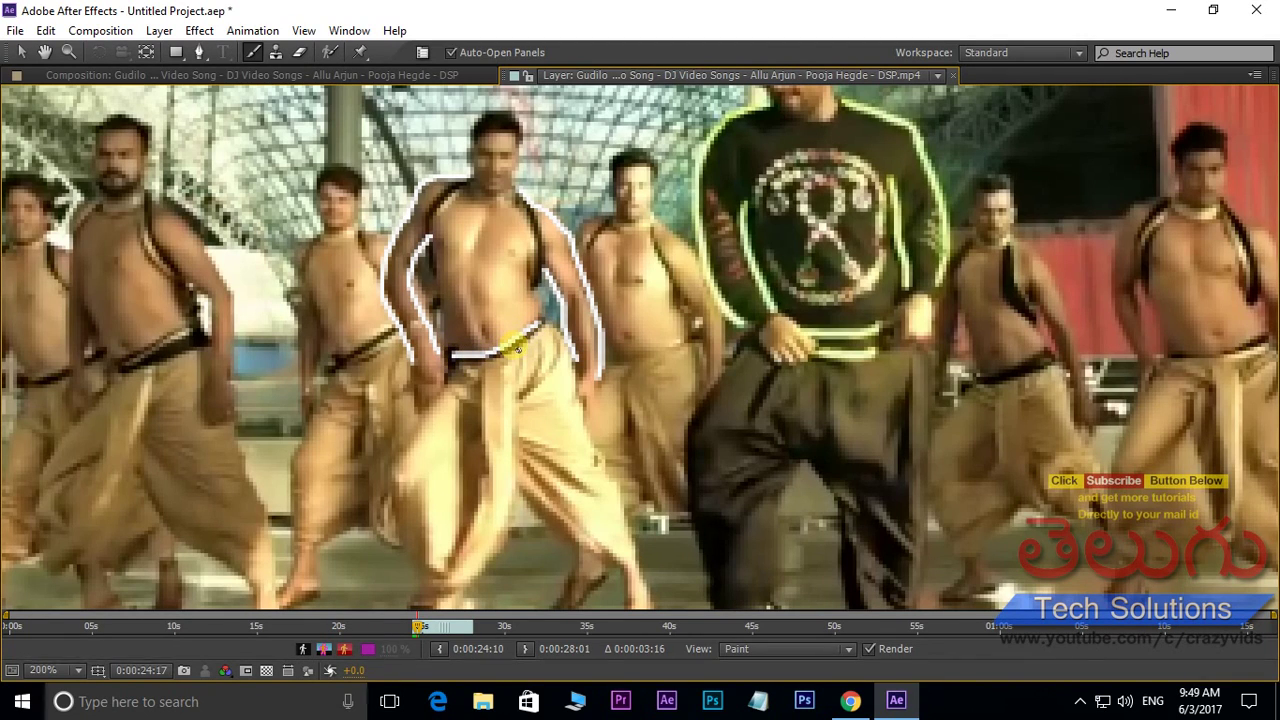
mouse_move(479, 369)
mouse_down()
mouse_move(457, 366)
mouse_move(522, 361)
mouse_up()
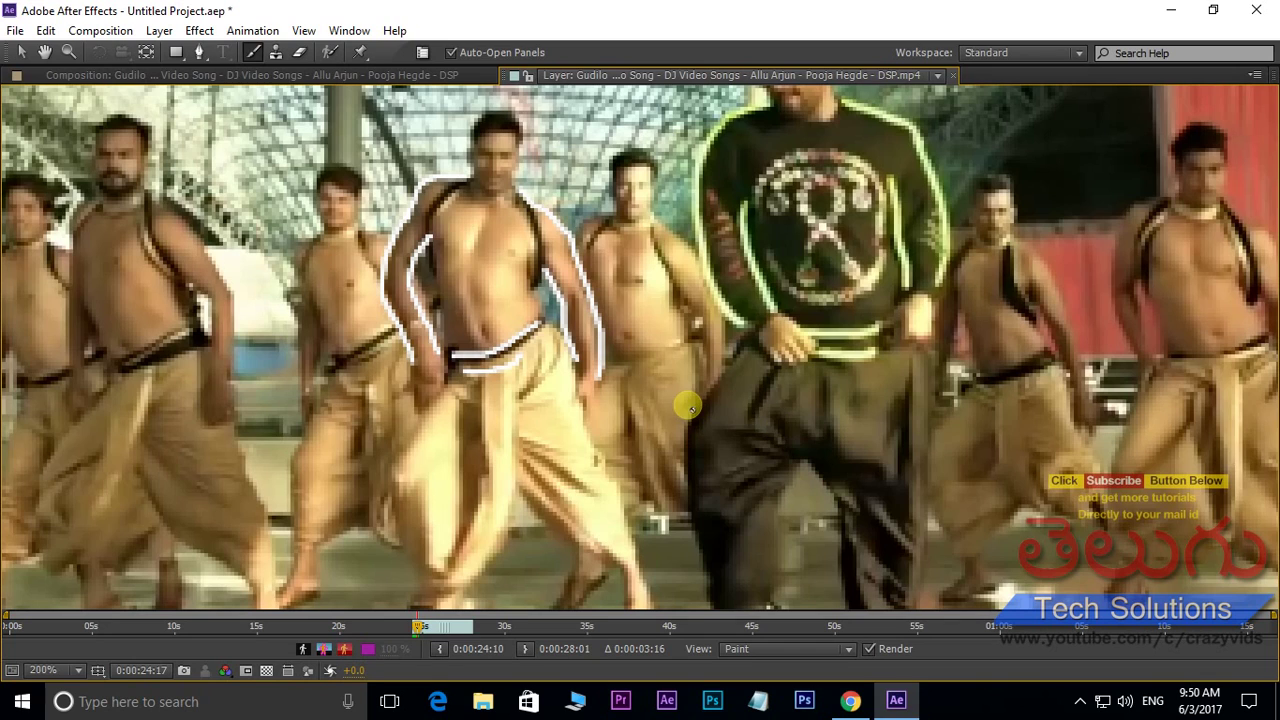
Step: At 0:00:24:18, paint a white line over the dancer's shoulders, neckline and outer arms, and add inner-arm and waistband strokes
key(Page_Down)
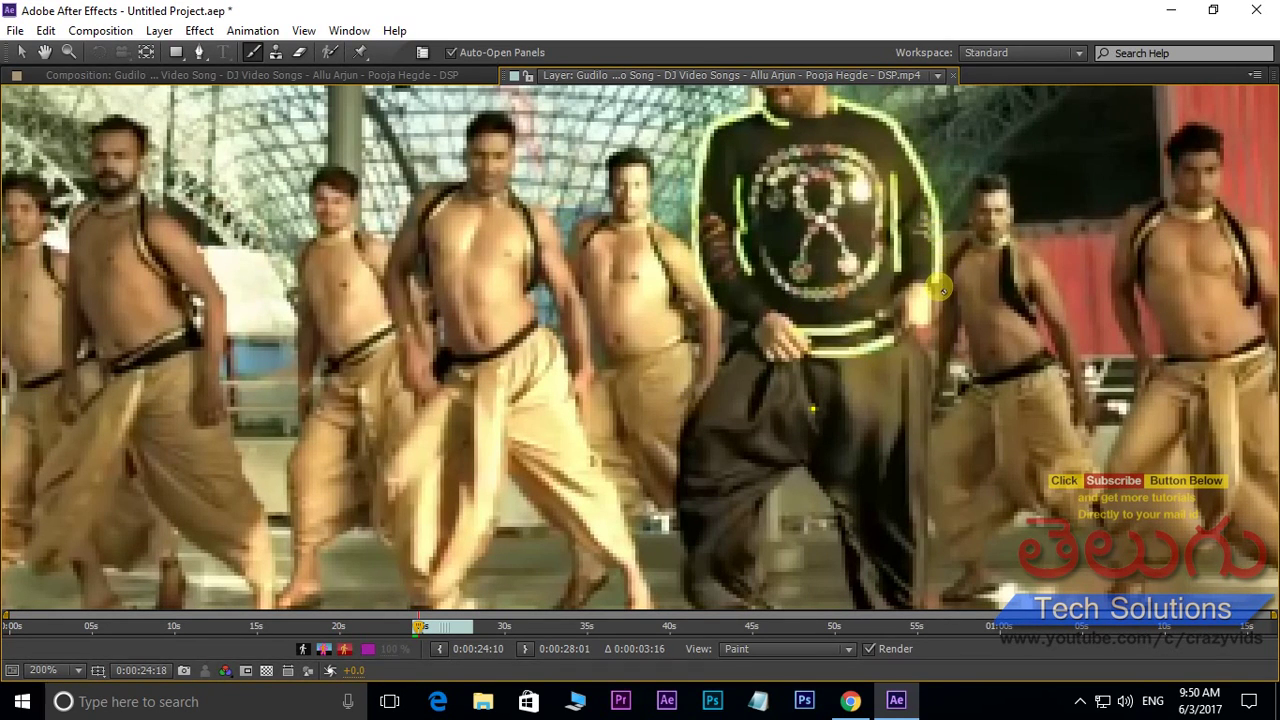
mouse_move(592, 328)
mouse_down()
mouse_move(554, 217)
mouse_move(520, 189)
mouse_move(471, 181)
mouse_move(432, 186)
mouse_move(407, 211)
mouse_move(384, 283)
mouse_move(396, 326)
mouse_up()
mouse_move(423, 251)
mouse_down()
mouse_move(409, 274)
mouse_move(420, 326)
mouse_up()
drag(522, 264, 565, 330)
drag(526, 258, 536, 305)
mouse_move(453, 362)
mouse_down()
mouse_move(516, 336)
mouse_move(470, 374)
mouse_up()
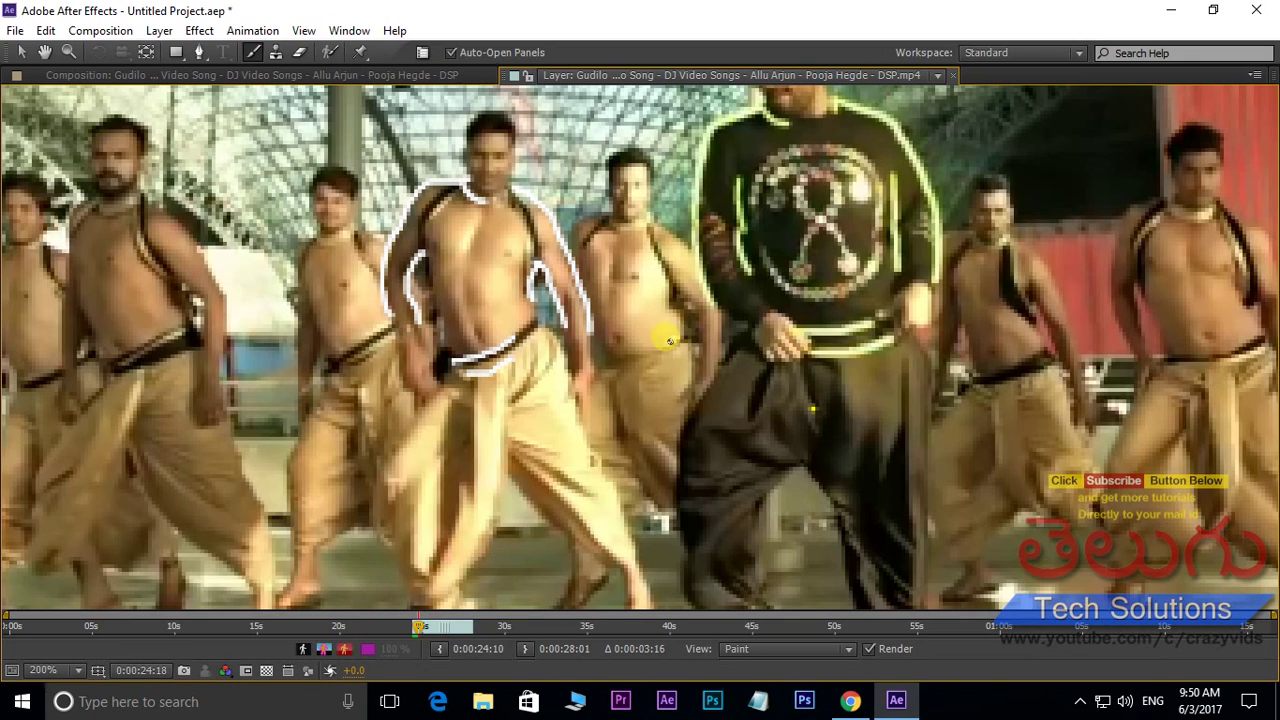
Step: At 0:00:24:19, paint white strokes along the dancer's neckline, shoulders and upper arms, and two strokes along his waistband
key(Page_Down)
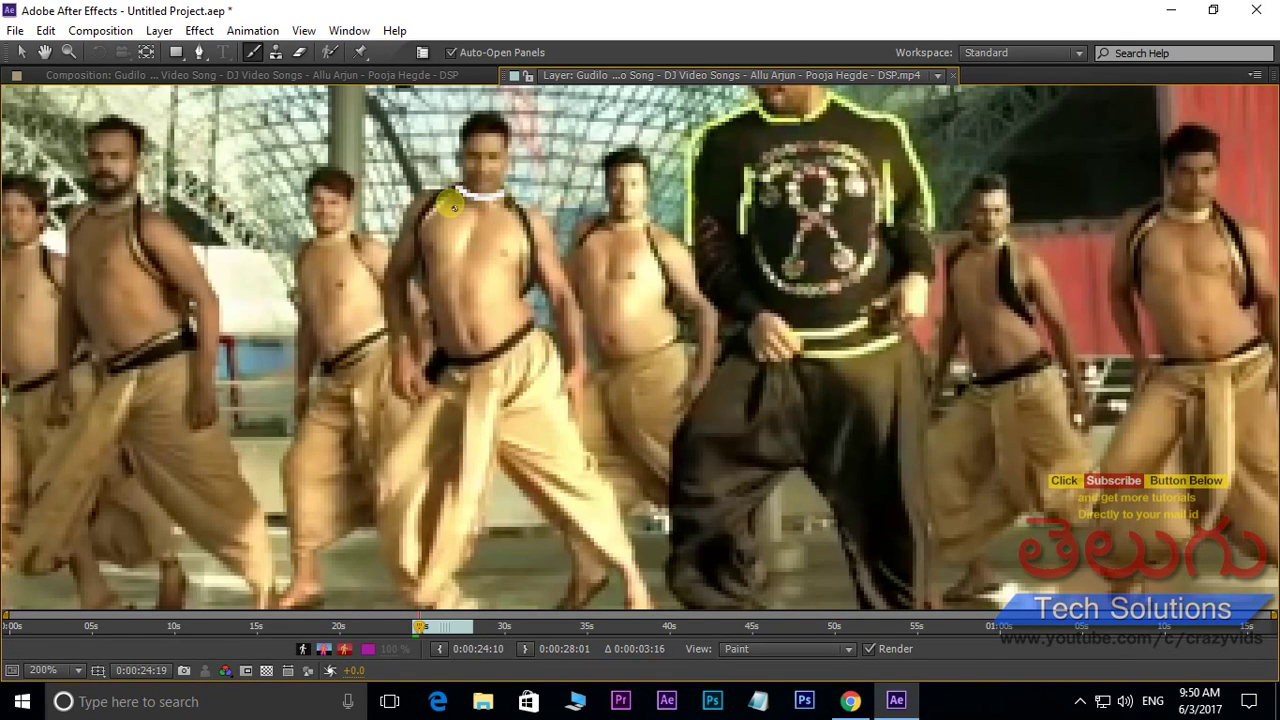
mouse_move(459, 193)
mouse_down()
mouse_move(434, 193)
mouse_move(403, 233)
mouse_move(388, 259)
mouse_move(409, 263)
mouse_move(403, 277)
mouse_up()
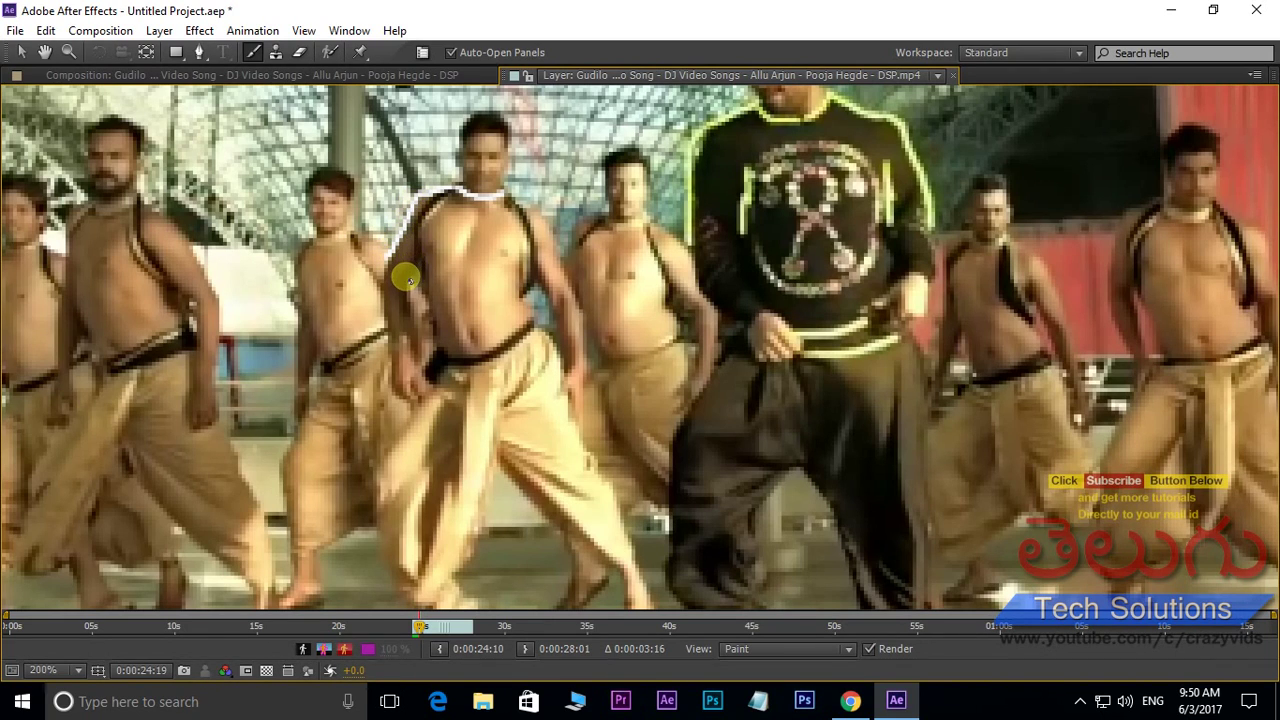
mouse_move(531, 258)
mouse_down()
mouse_move(540, 296)
mouse_move(527, 200)
mouse_move(510, 195)
mouse_move(550, 238)
mouse_move(567, 284)
mouse_up()
drag(455, 362, 528, 330)
drag(453, 388, 515, 362)
Step: At 0:00:24:20, paint a white line over the dancer's shoulders and neckline, short strokes by both armpits and one along his waistband
key(Page_Down)
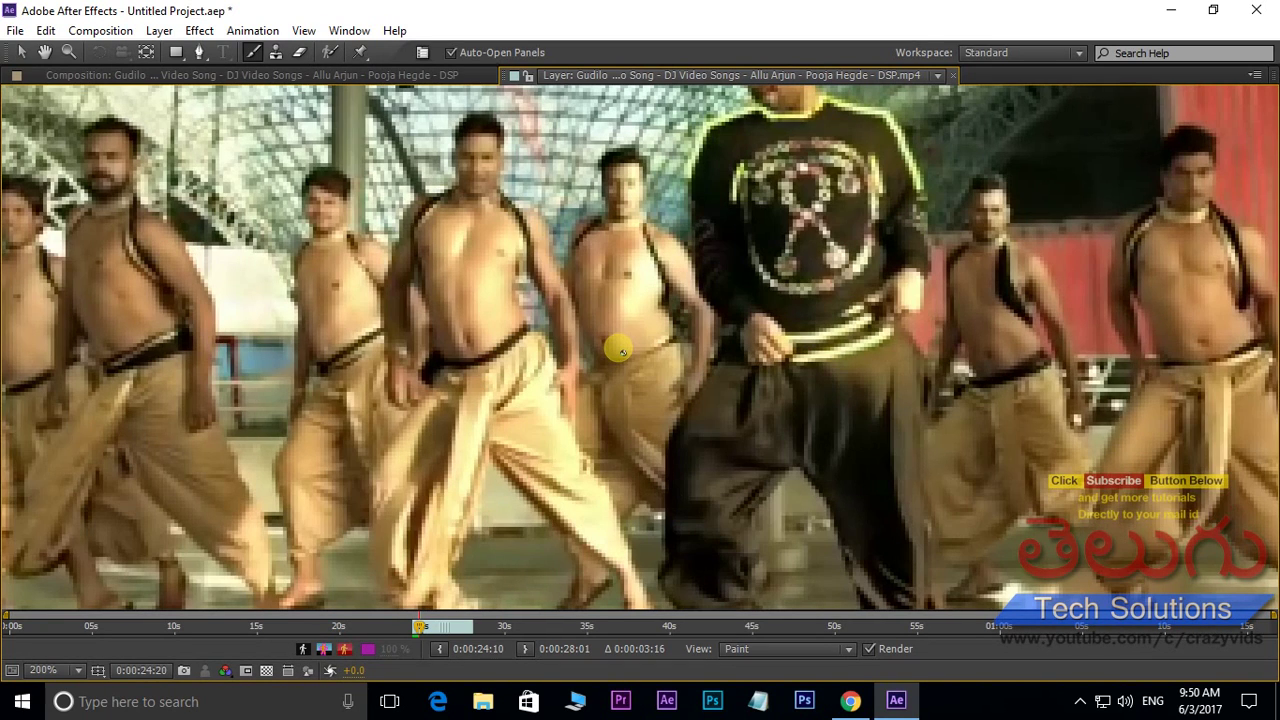
mouse_move(402, 237)
mouse_down()
mouse_move(431, 190)
mouse_move(520, 212)
mouse_up()
drag(421, 258, 404, 286)
drag(525, 255, 541, 280)
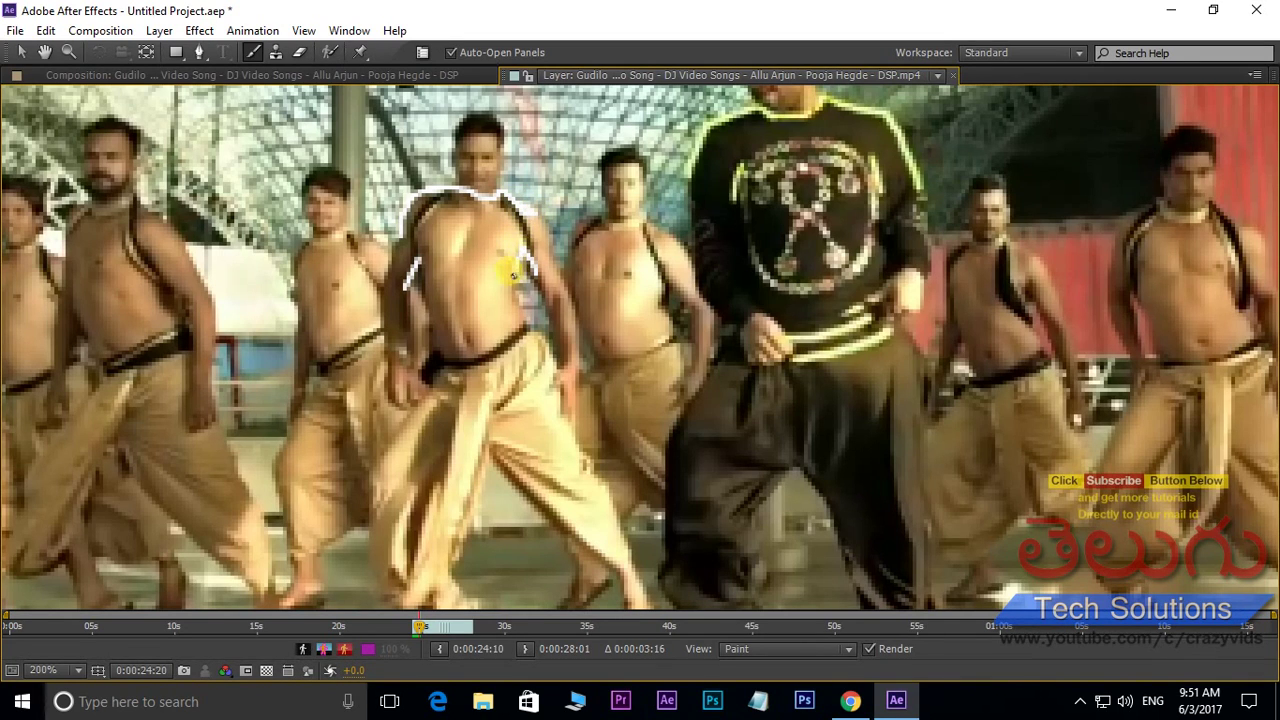
drag(419, 258, 424, 284)
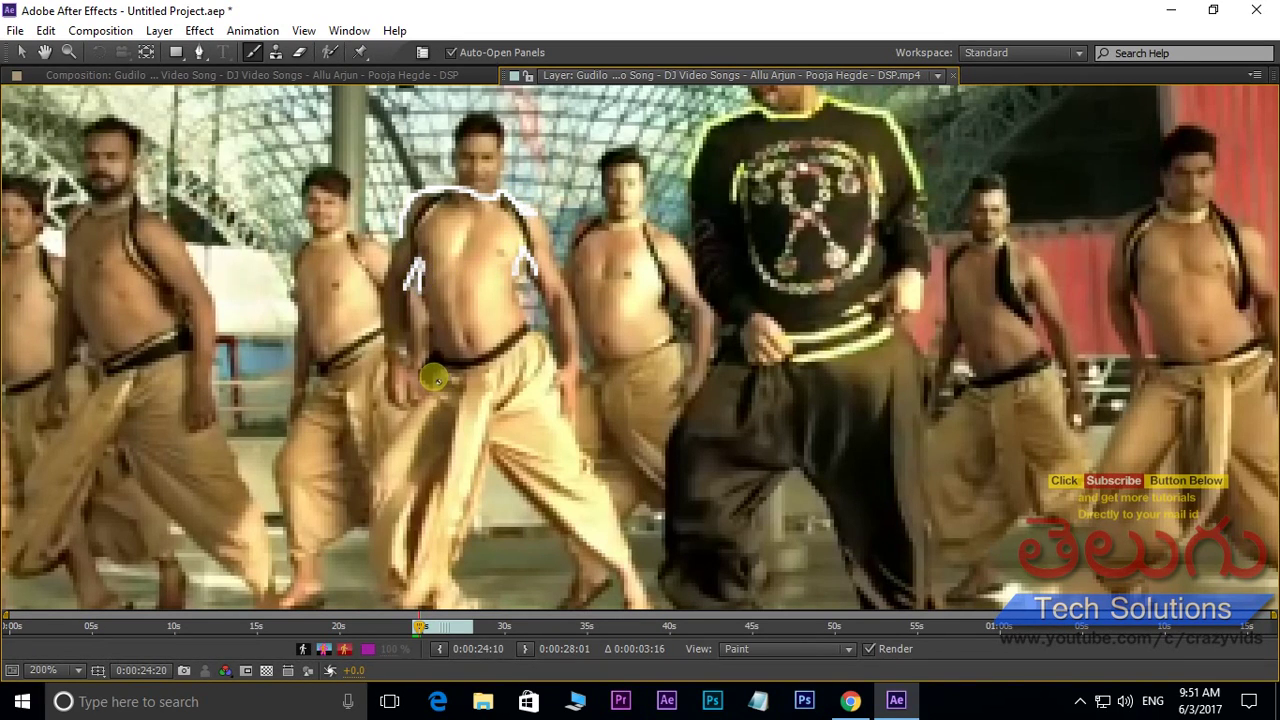
drag(450, 362, 505, 338)
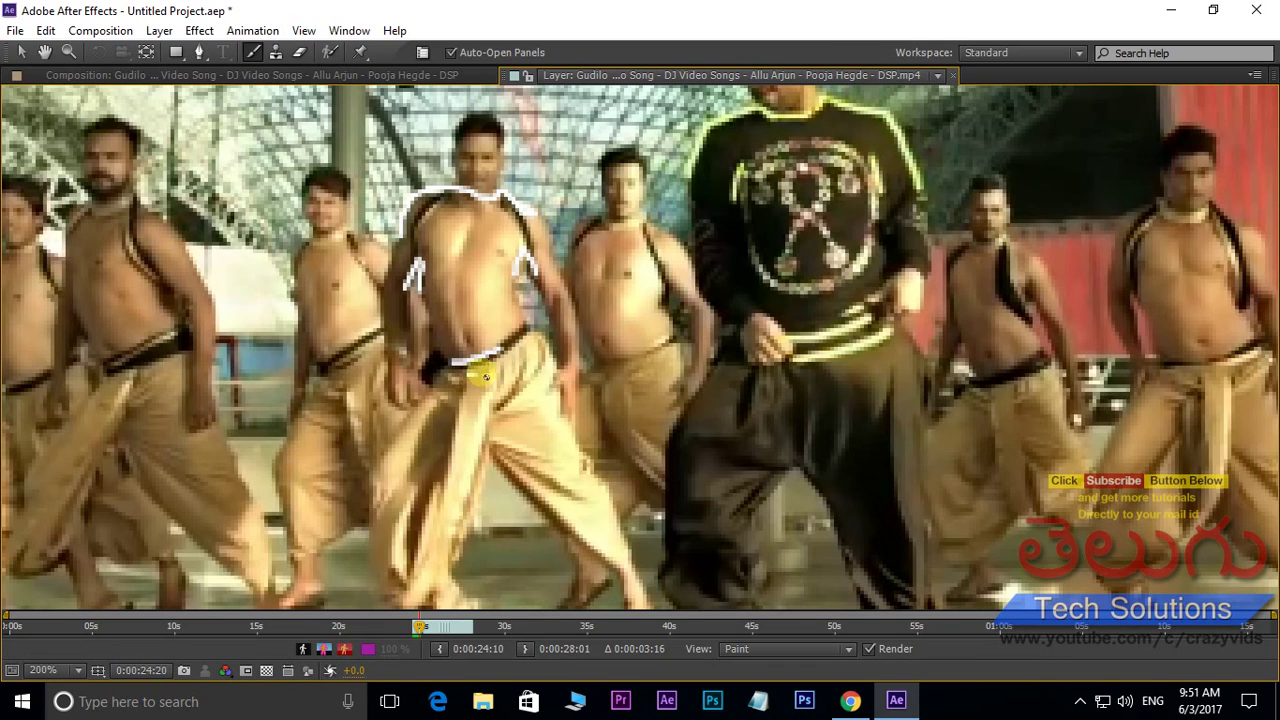
Step: At 0:00:24:21, paint a short white stroke on the dancer's upper arm, a line along his neckline and strokes at his waistband
key(Page_Down)
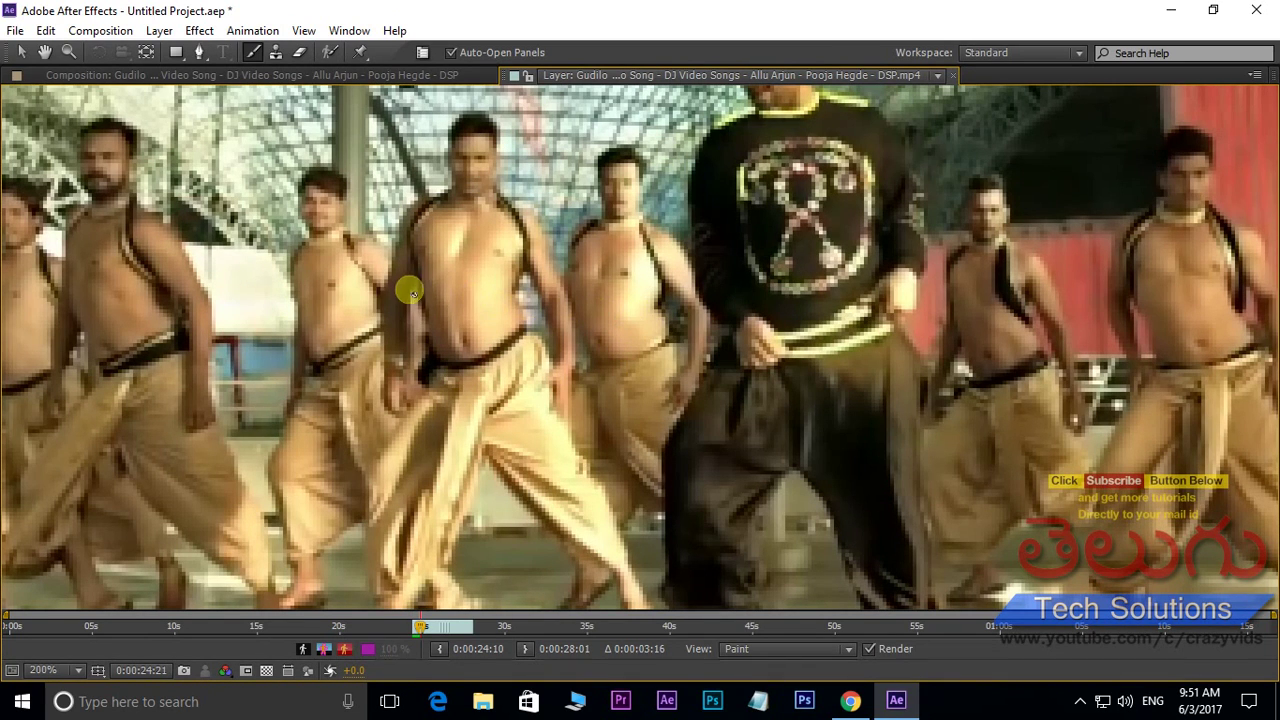
drag(411, 263, 408, 284)
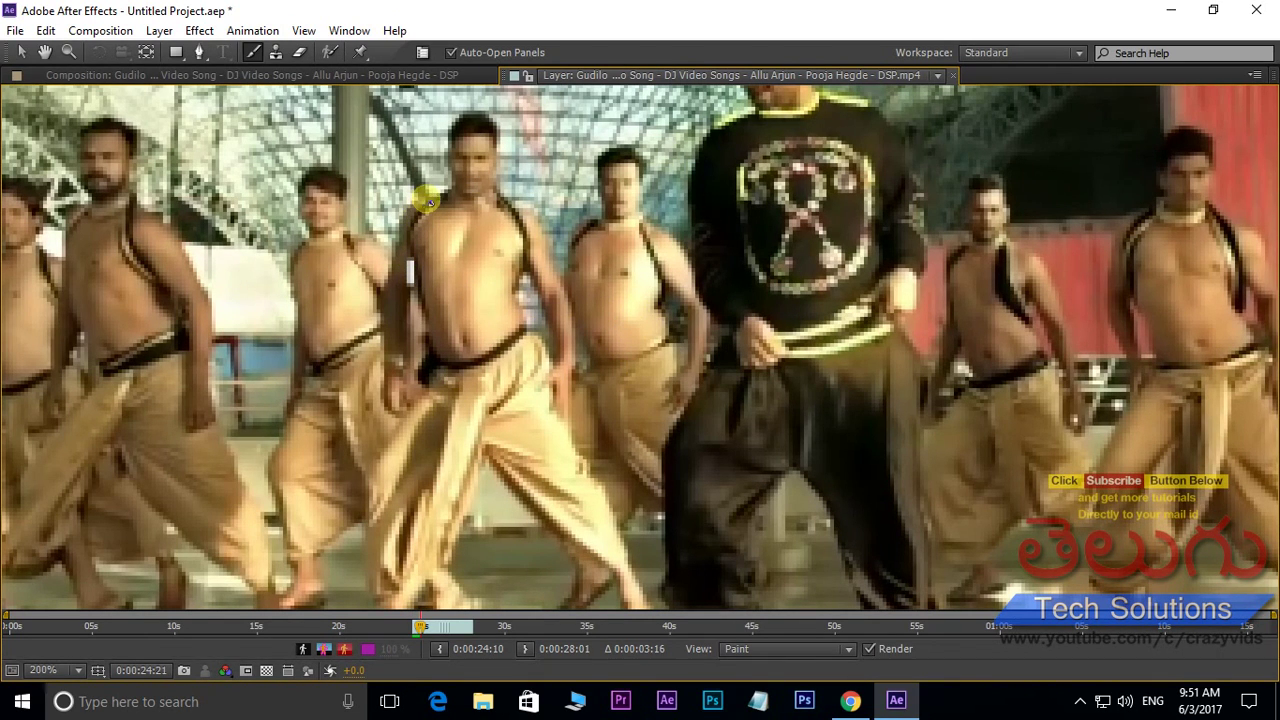
drag(460, 195, 522, 210)
mouse_move(441, 369)
mouse_down()
mouse_move(500, 347)
mouse_move(485, 374)
mouse_up()
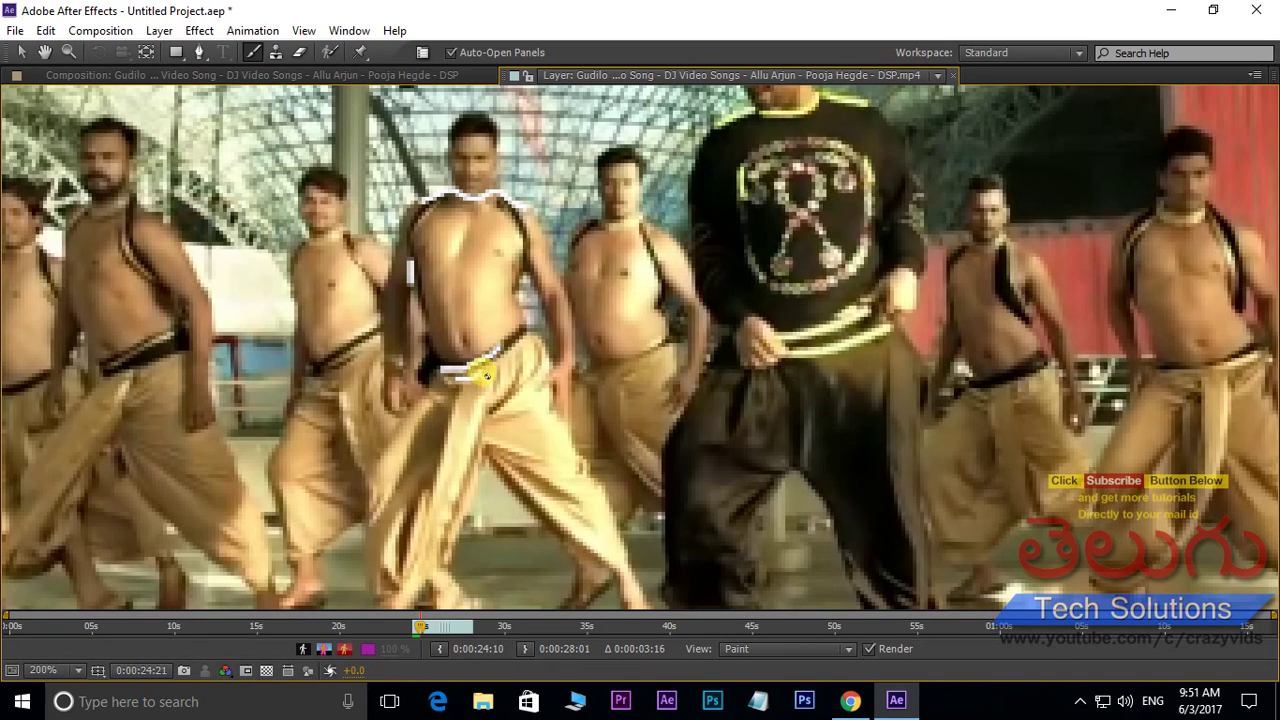
Step: Paint short white strokes on the dancer's neckline and waistband at 0:00:24:22 and 0:00:24:23, and advance to 0:00:25:01
key(Page_Down)
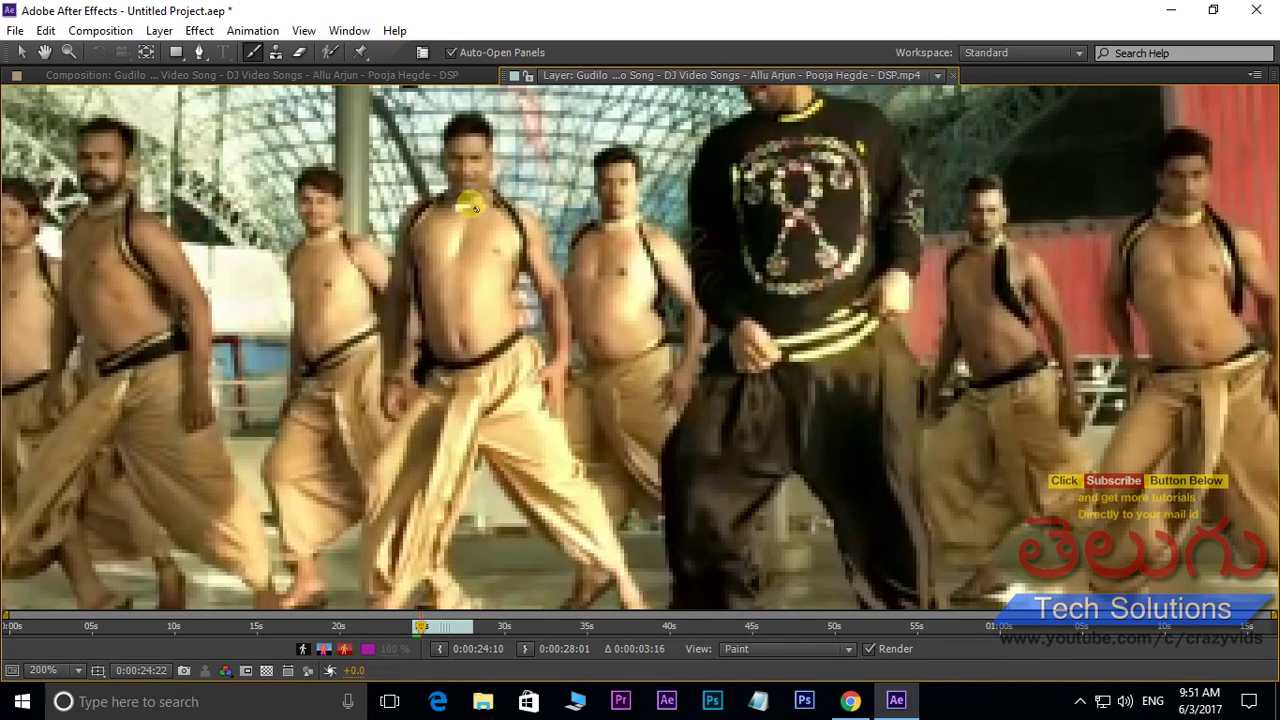
mouse_move(440, 368)
mouse_down()
mouse_move(480, 370)
mouse_move(515, 346)
mouse_up()
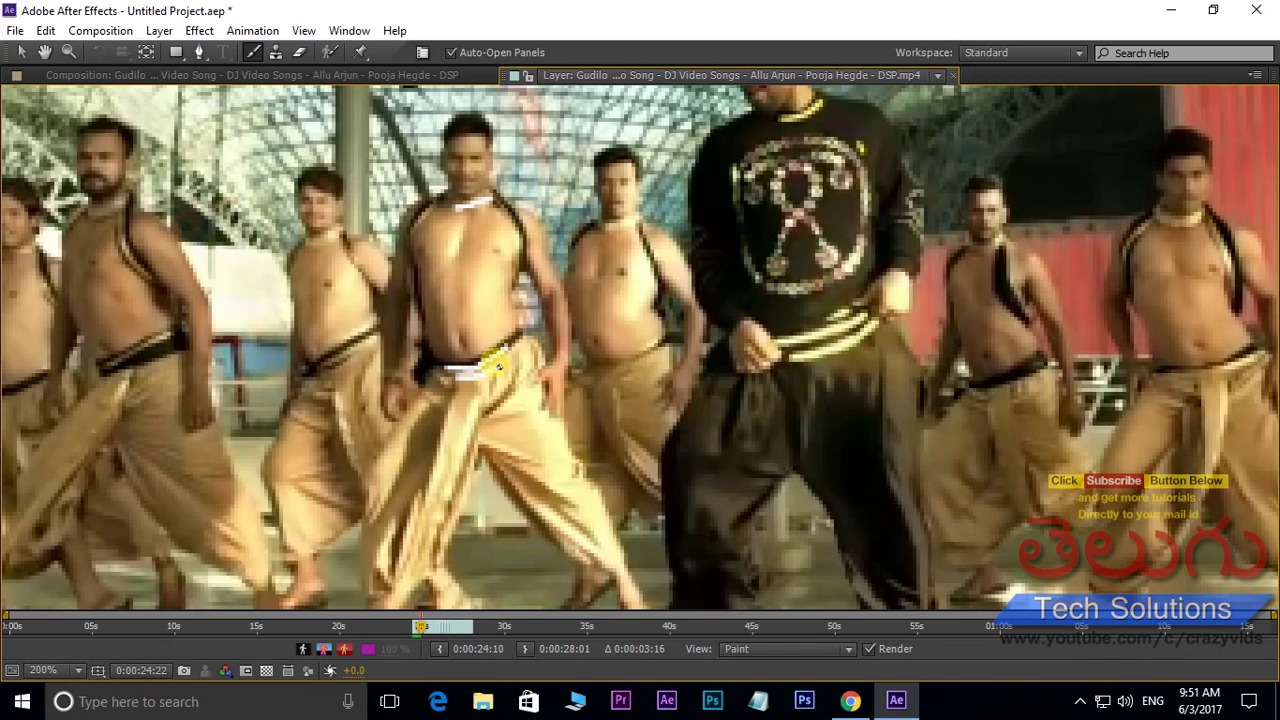
key(Page_Down)
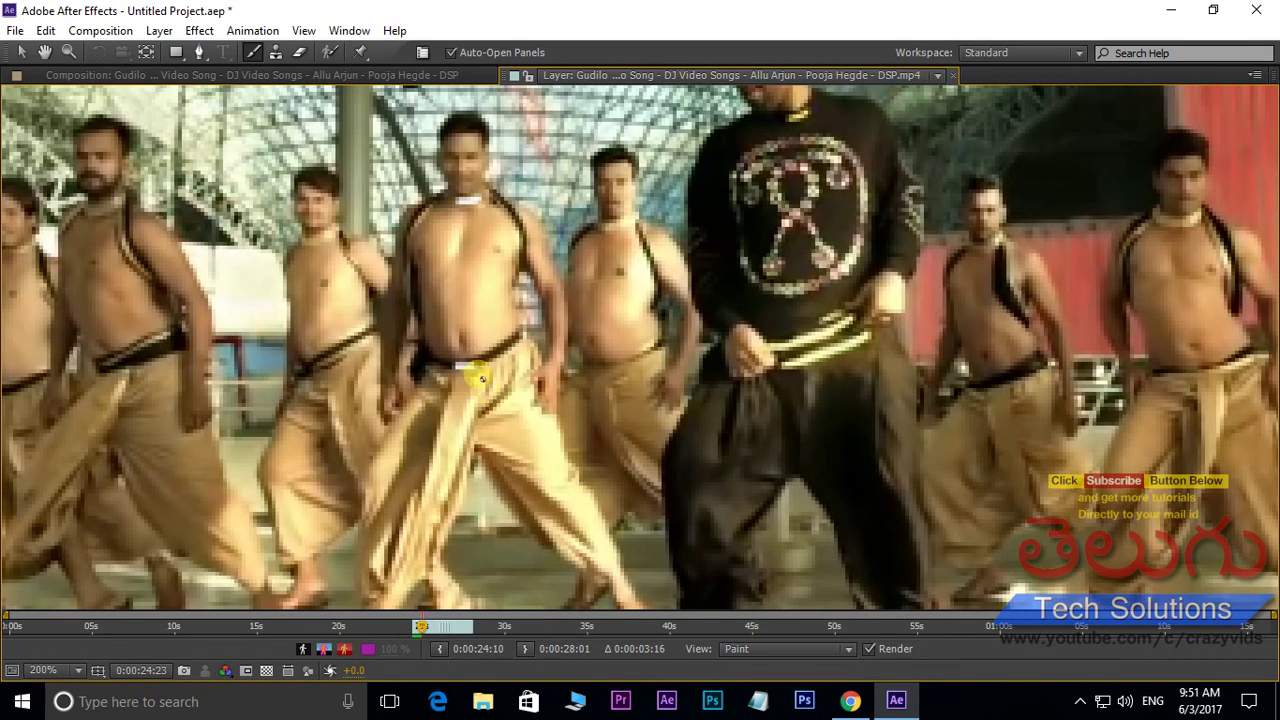
key(Page_Down)
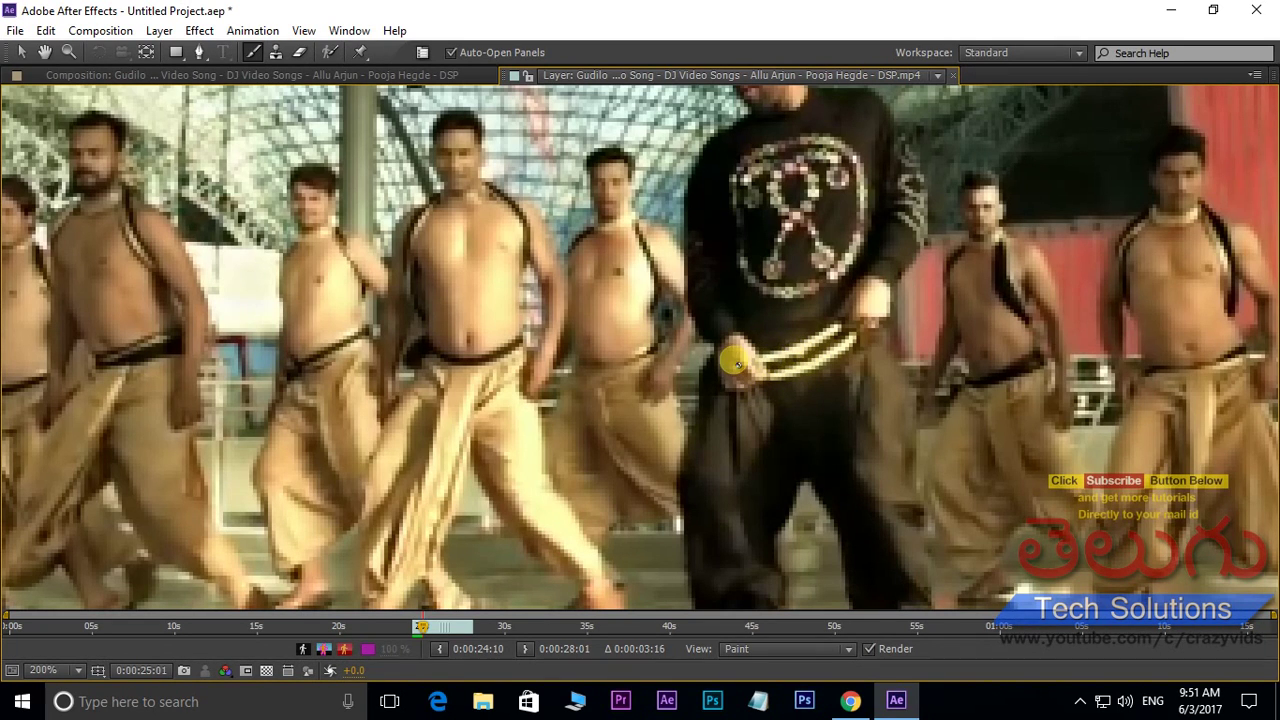
scroll(565, 268, down, 2)
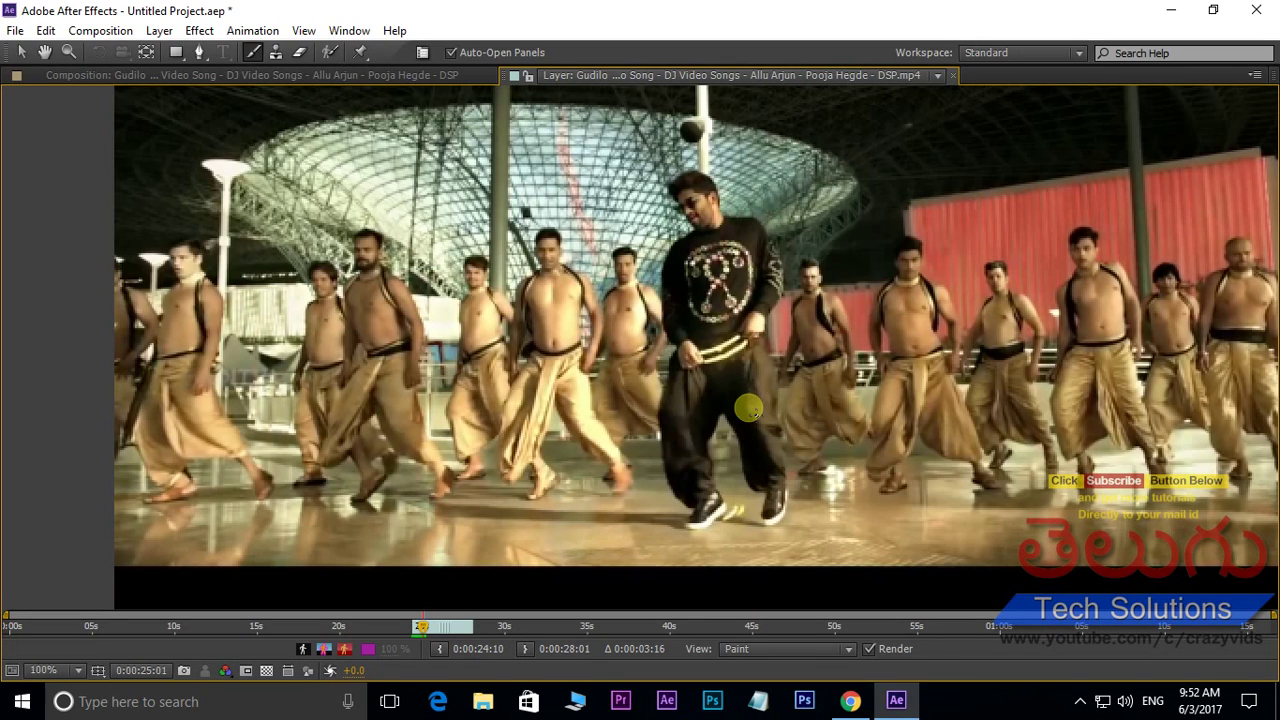
Step: At 0:00:25:13, paint short white strokes on the waistband and upper trousers of the second shirtless dancer left of the man in black
key(Page_Down)
key(Page_Down)
key(Page_Down)
key(Page_Down)
key(Page_Down)
key(Page_Down)
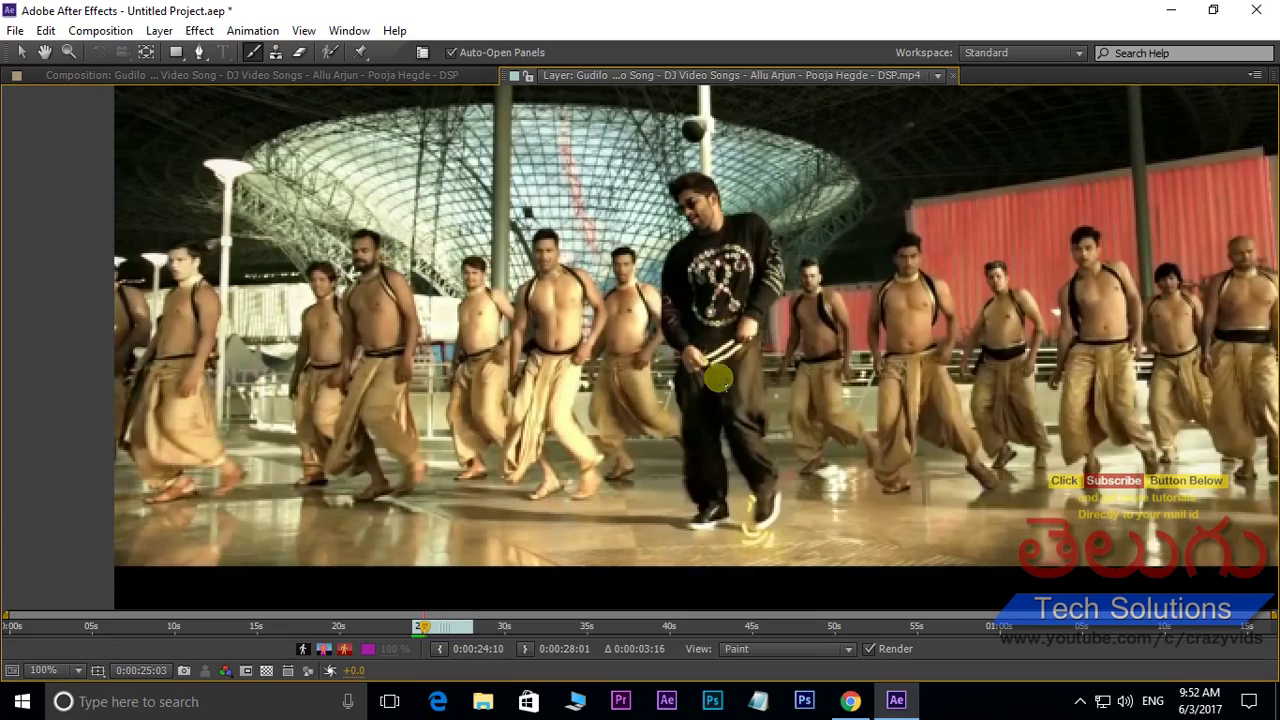
key(Page_Down)
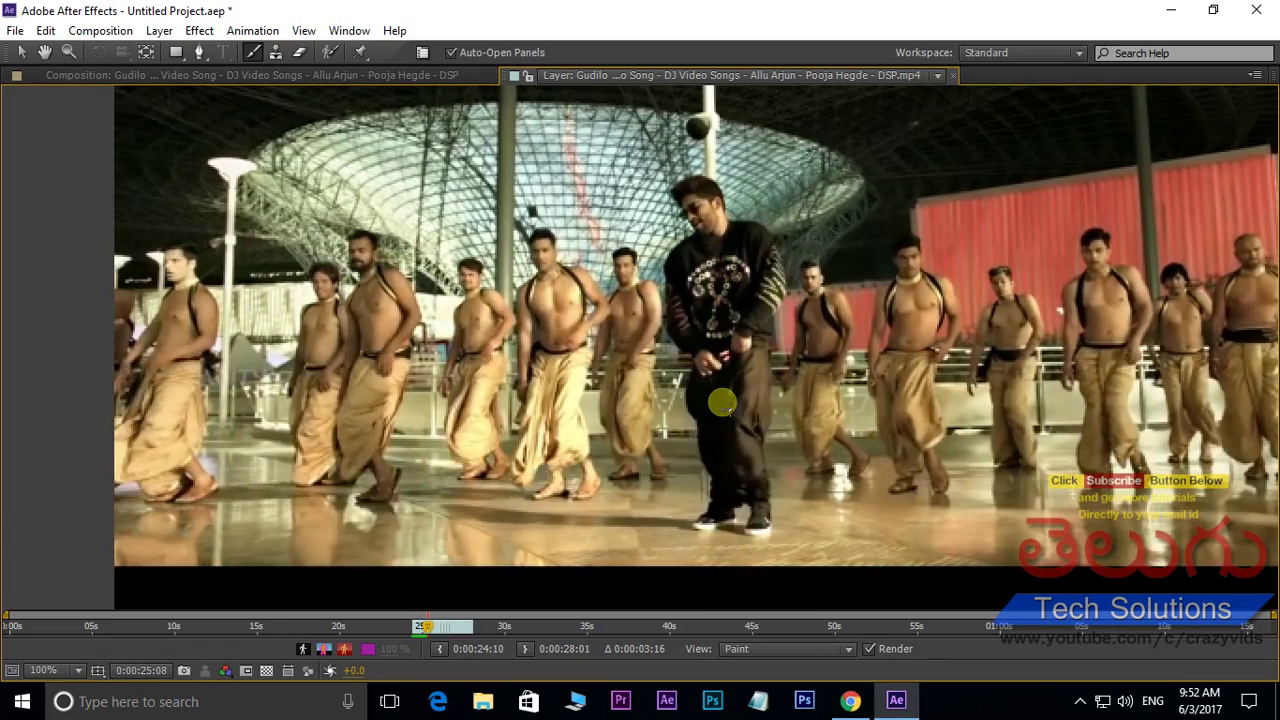
drag(722, 403, 765, 337)
scroll(764, 333, up, 1)
key(grave)
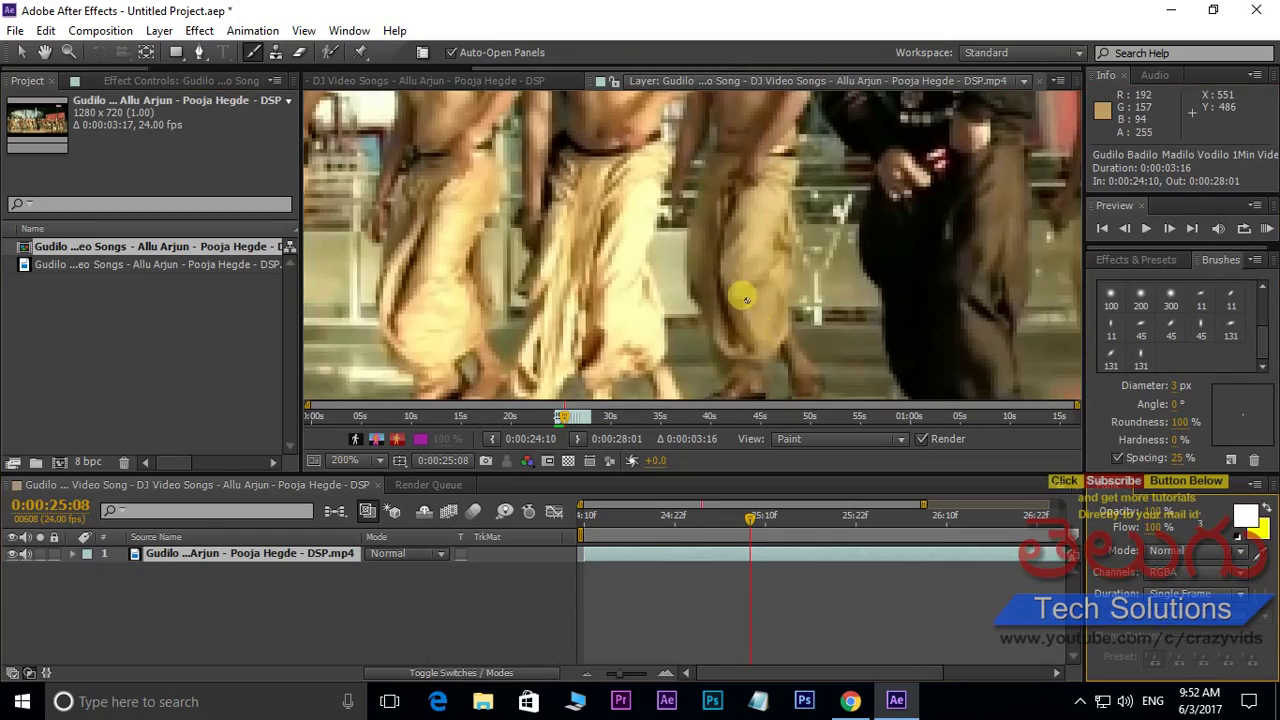
drag(735, 285, 621, 398)
key(grave)
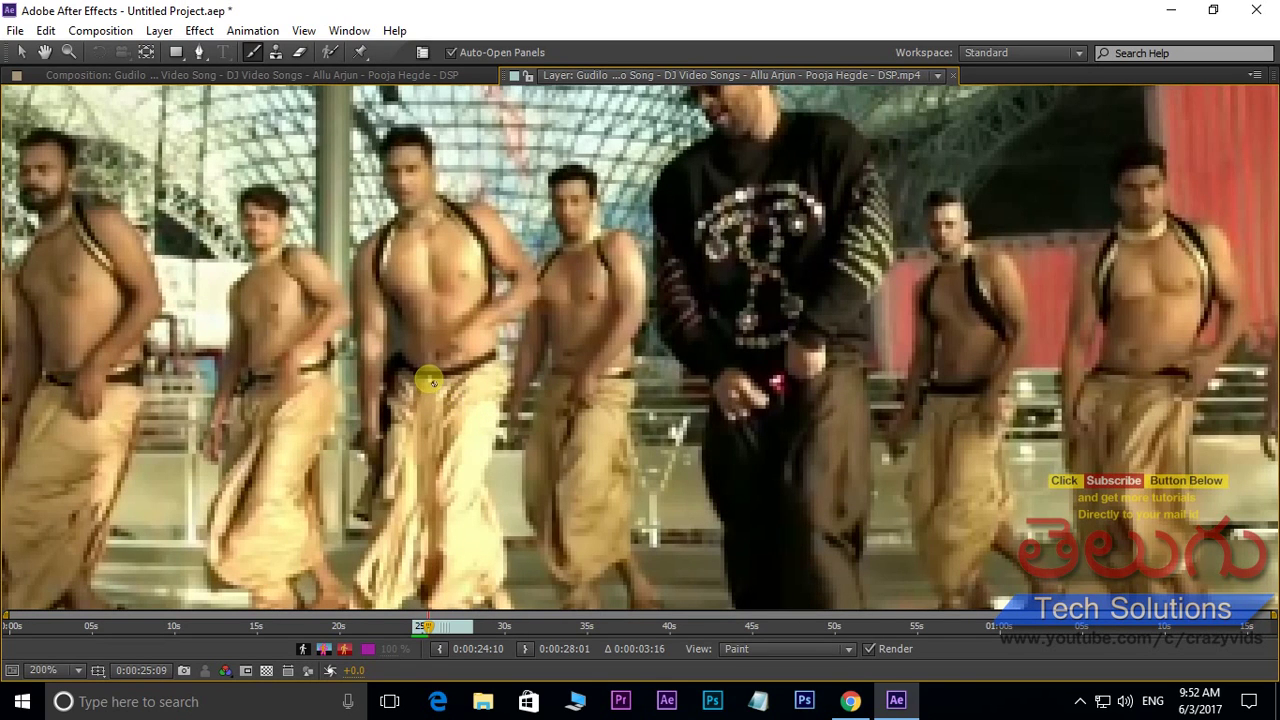
key(Page_Down)
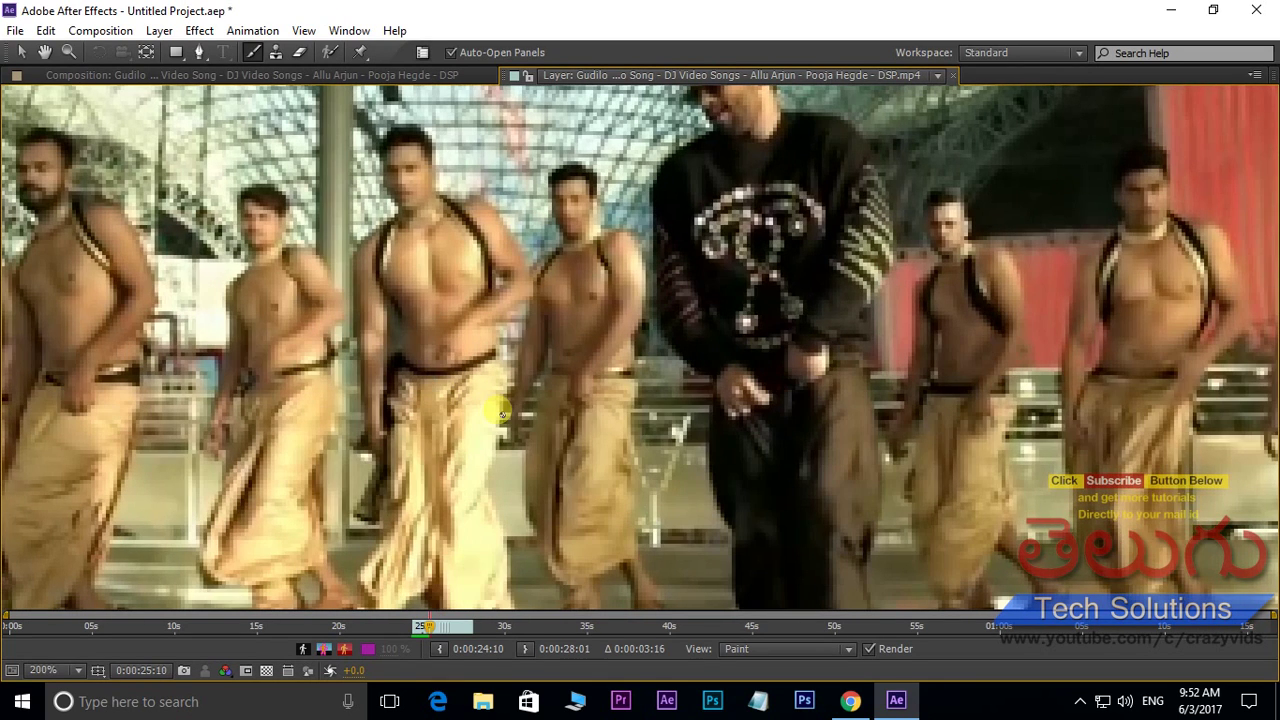
key(Page_Down)
key(Page_Down)
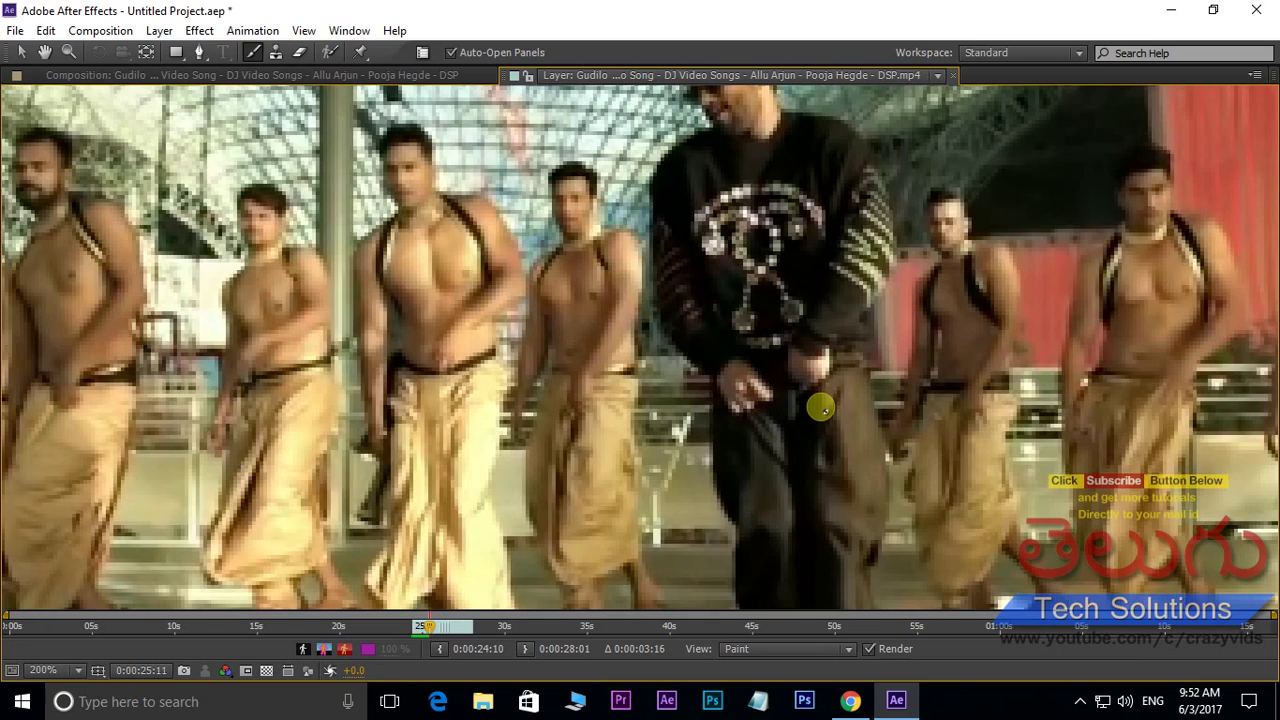
key(Page_Down)
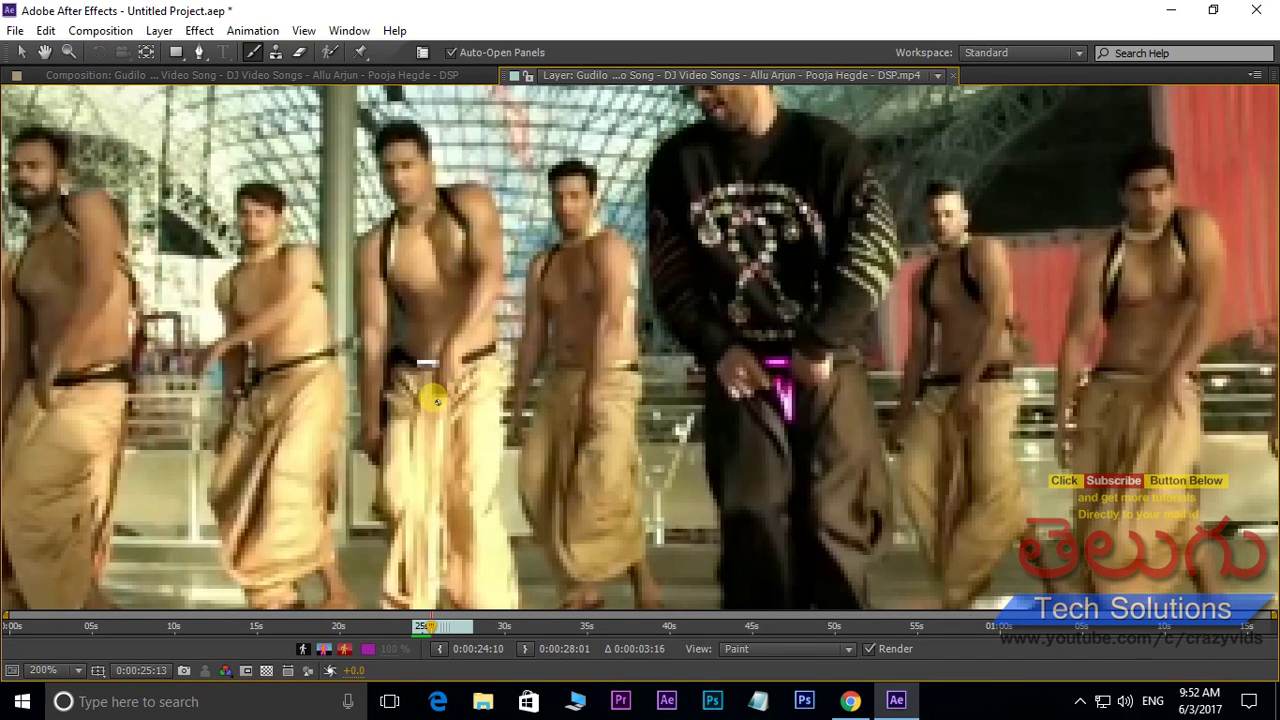
mouse_move(431, 400)
mouse_down()
mouse_move(436, 424)
mouse_move(448, 410)
mouse_up()
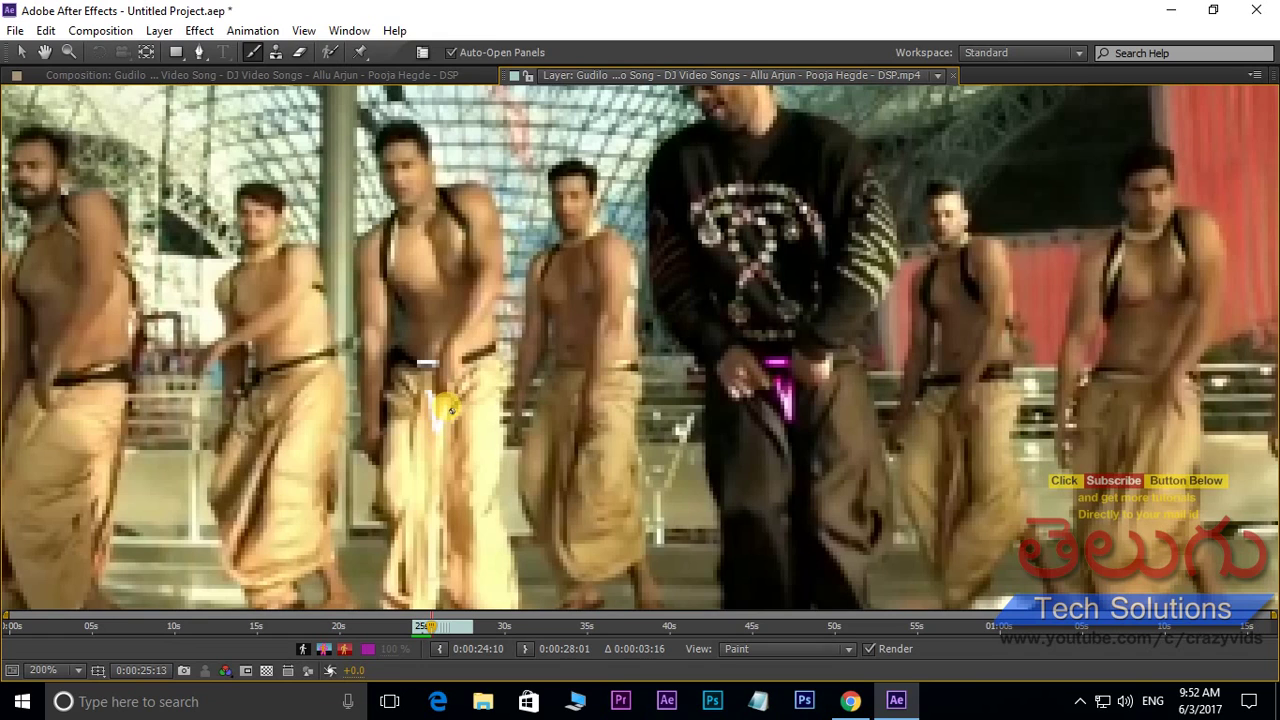
Step: At 0:00:25:14, paint white strokes along the same dancer's waistband and hips, and a line down the middle of his trousers
key(Page_Down)
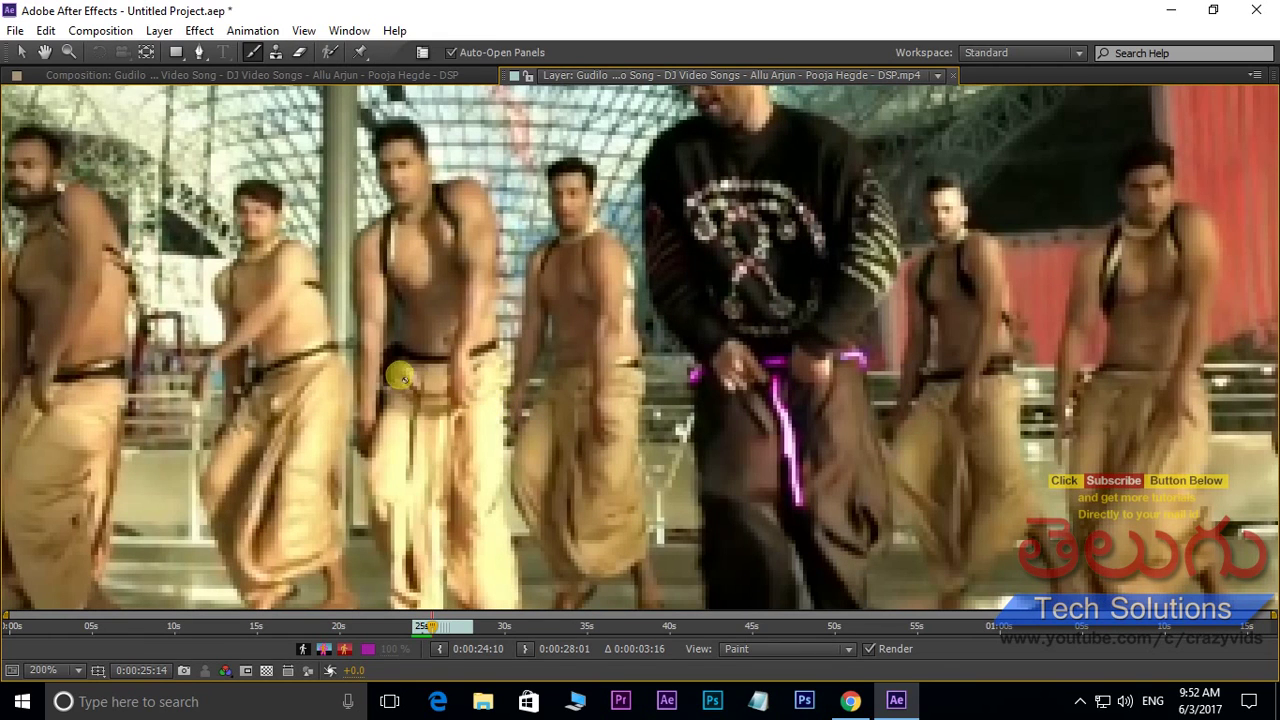
mouse_move(403, 354)
mouse_down()
mouse_move(451, 360)
mouse_move(431, 369)
mouse_move(418, 455)
mouse_up()
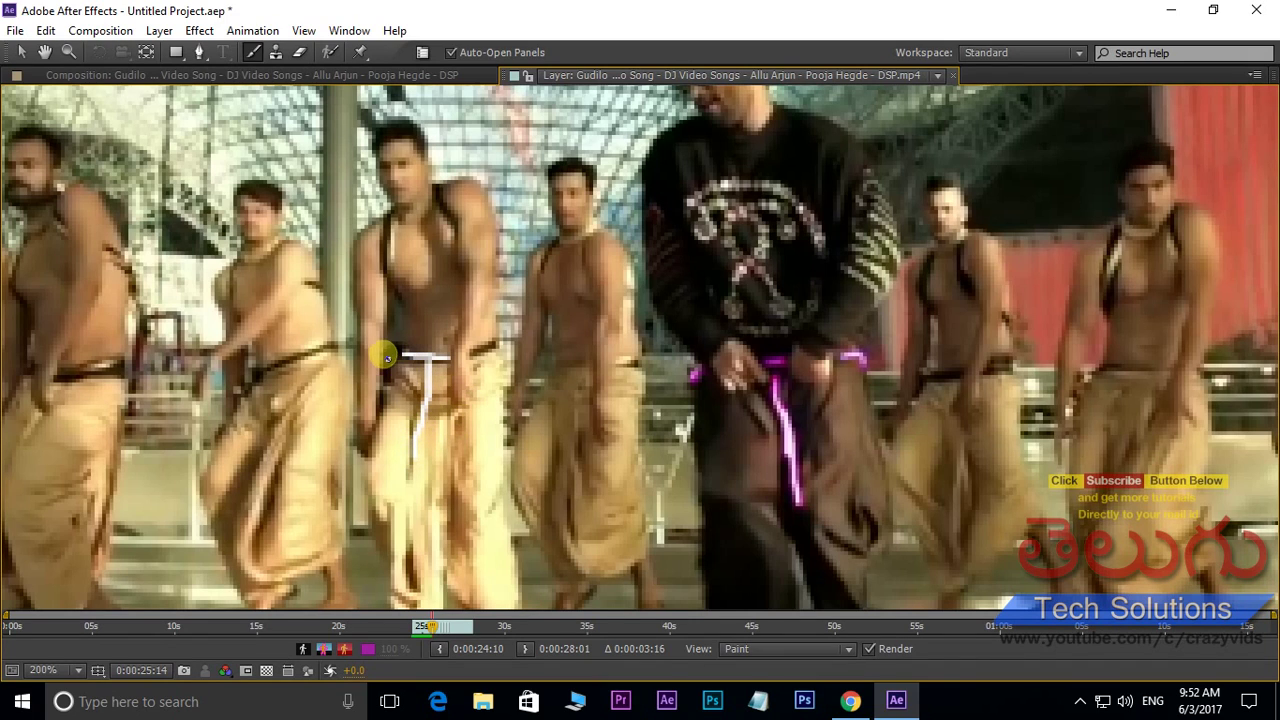
drag(386, 350, 388, 376)
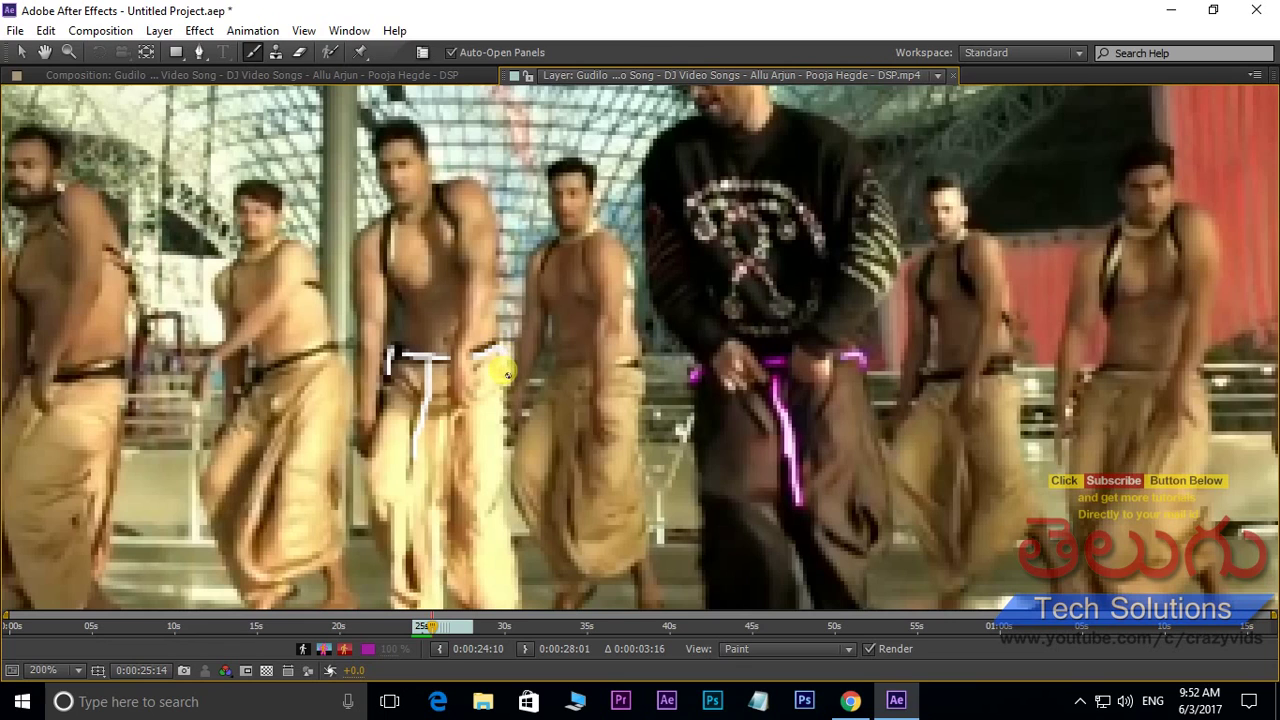
Step: At 0:00:25:15, paint white lines along the dancer's waistband and down both hips, plus short fold strokes on his trousers
key(Page_Down)
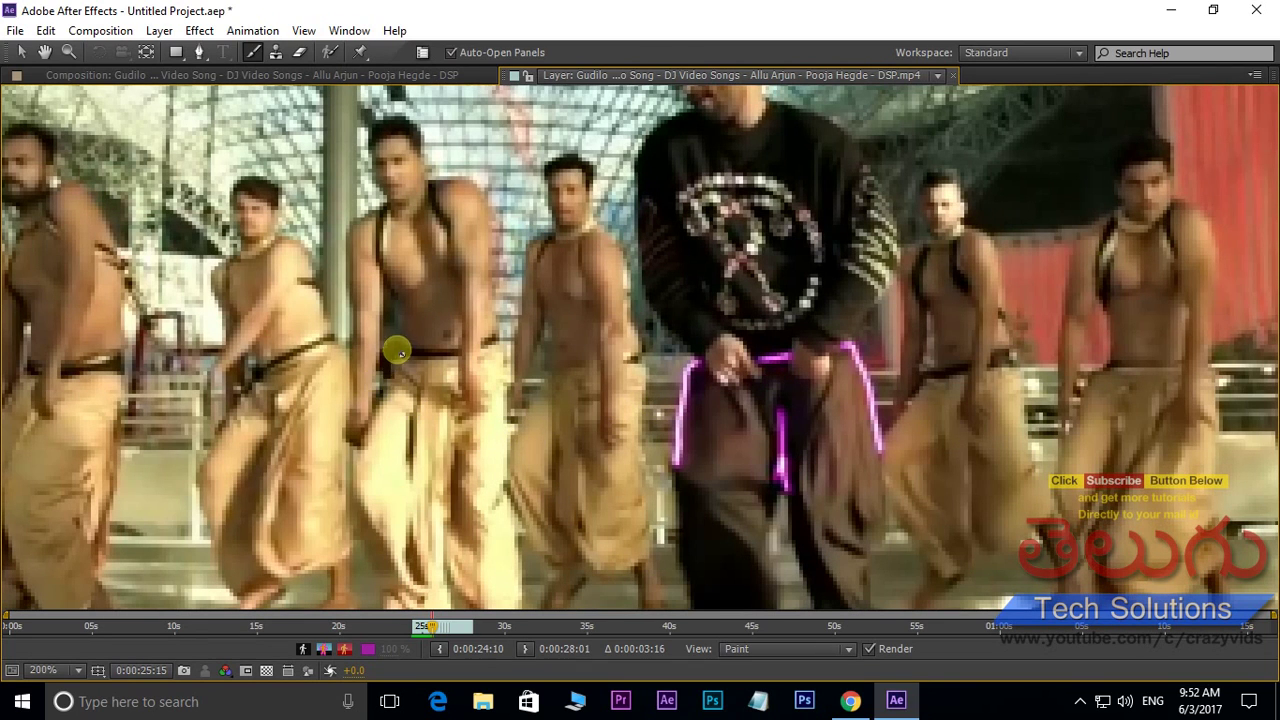
drag(398, 348, 381, 407)
mouse_move(392, 351)
mouse_down()
mouse_move(505, 370)
mouse_move(506, 422)
mouse_up()
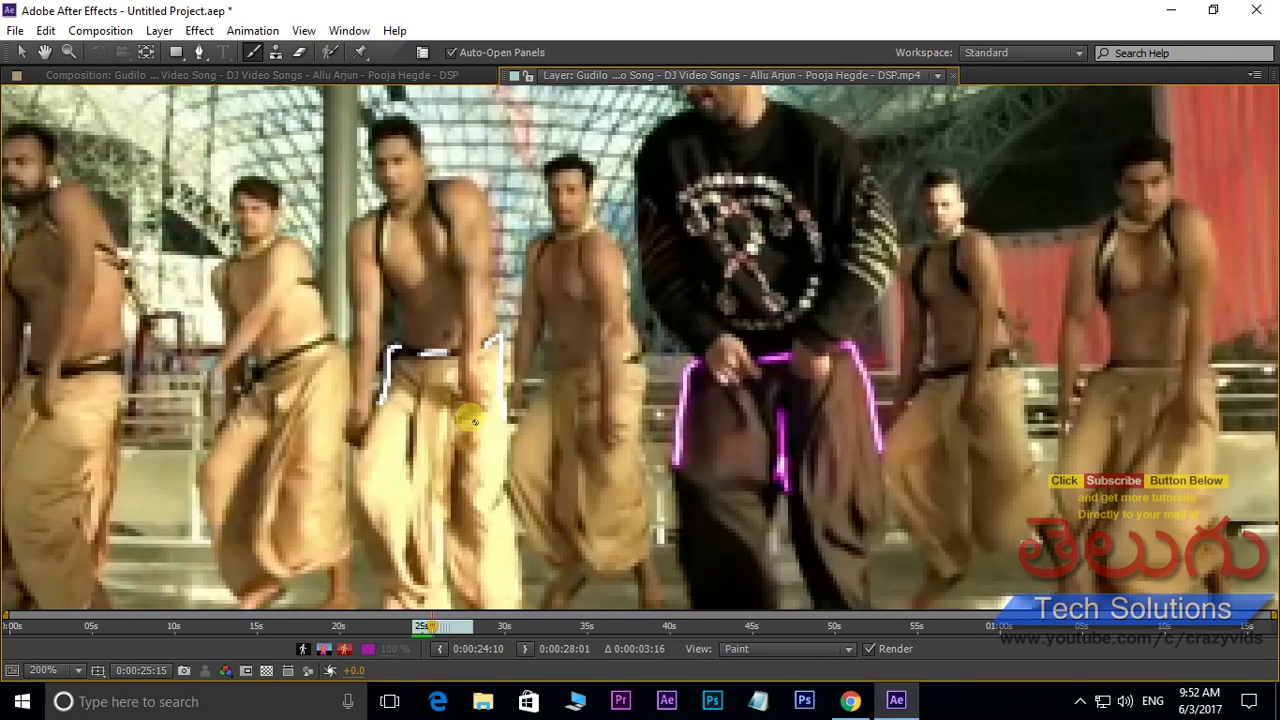
drag(417, 396, 410, 467)
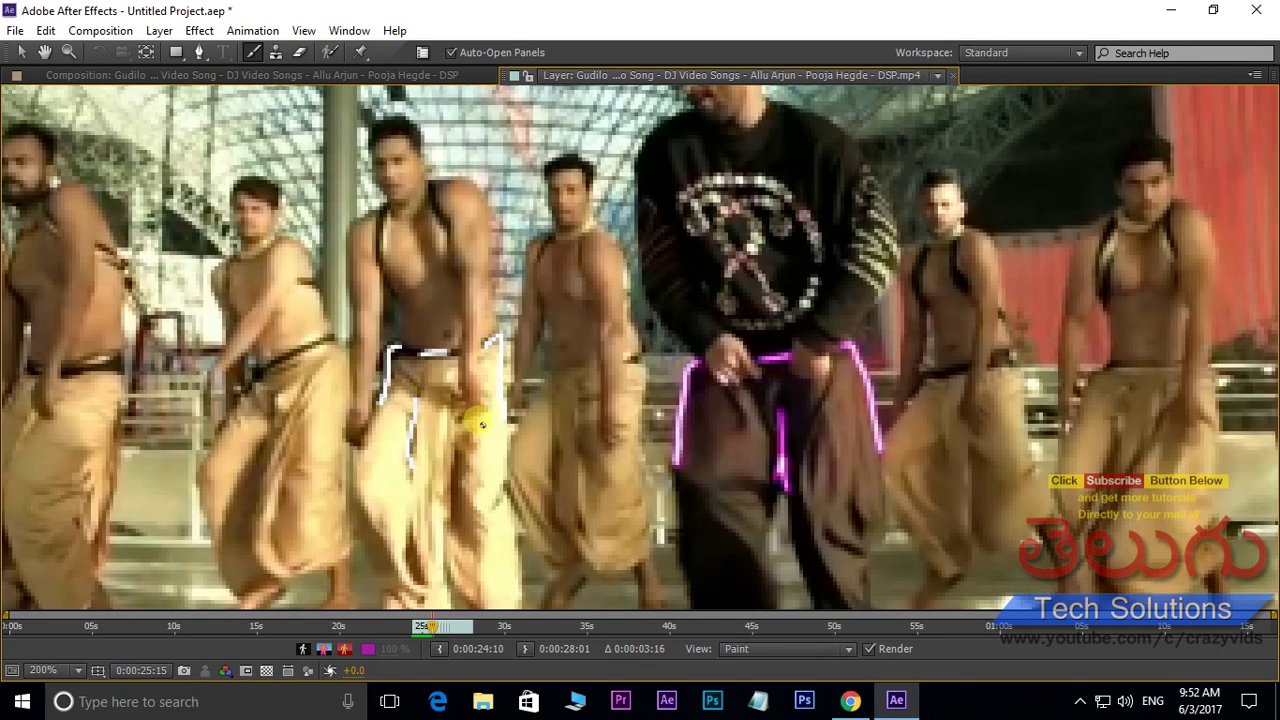
drag(457, 398, 453, 444)
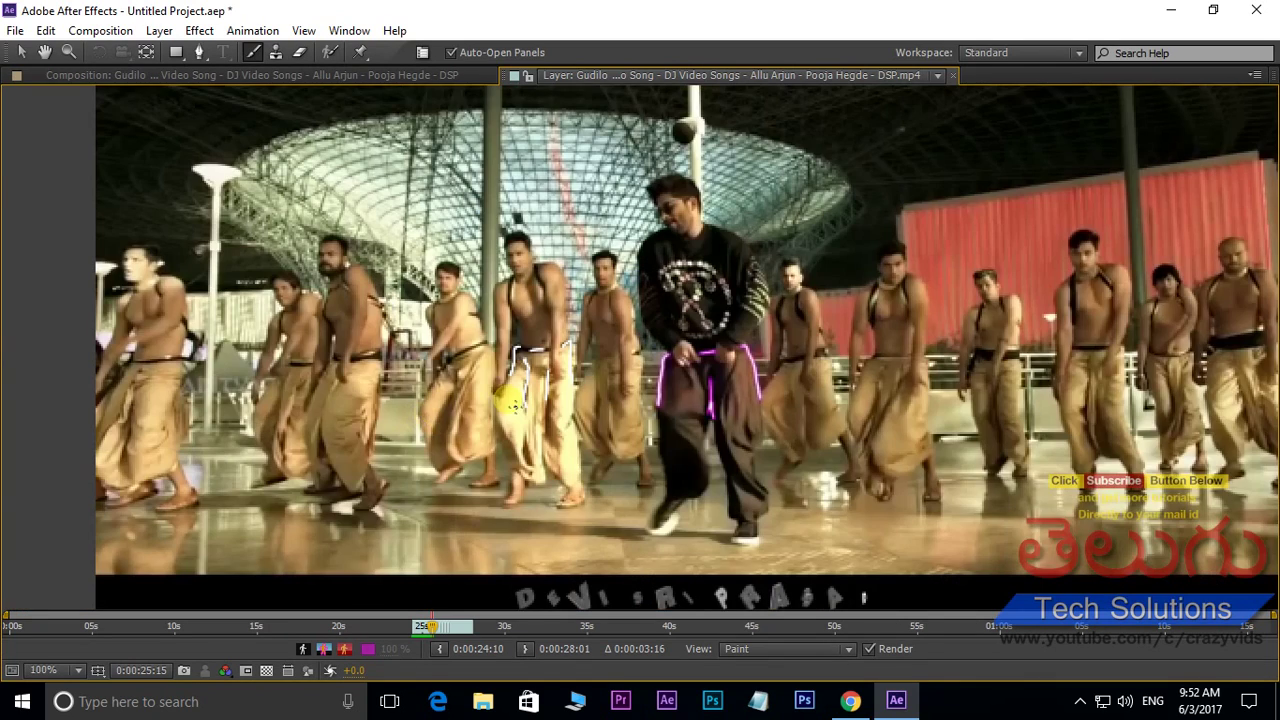
Step: At 0:00:25:16, paint white lines down both outer sides of the dancer's trousers, along his waistband and down the central folds
scroll(525, 383, down, 1)
key(Page_Down)
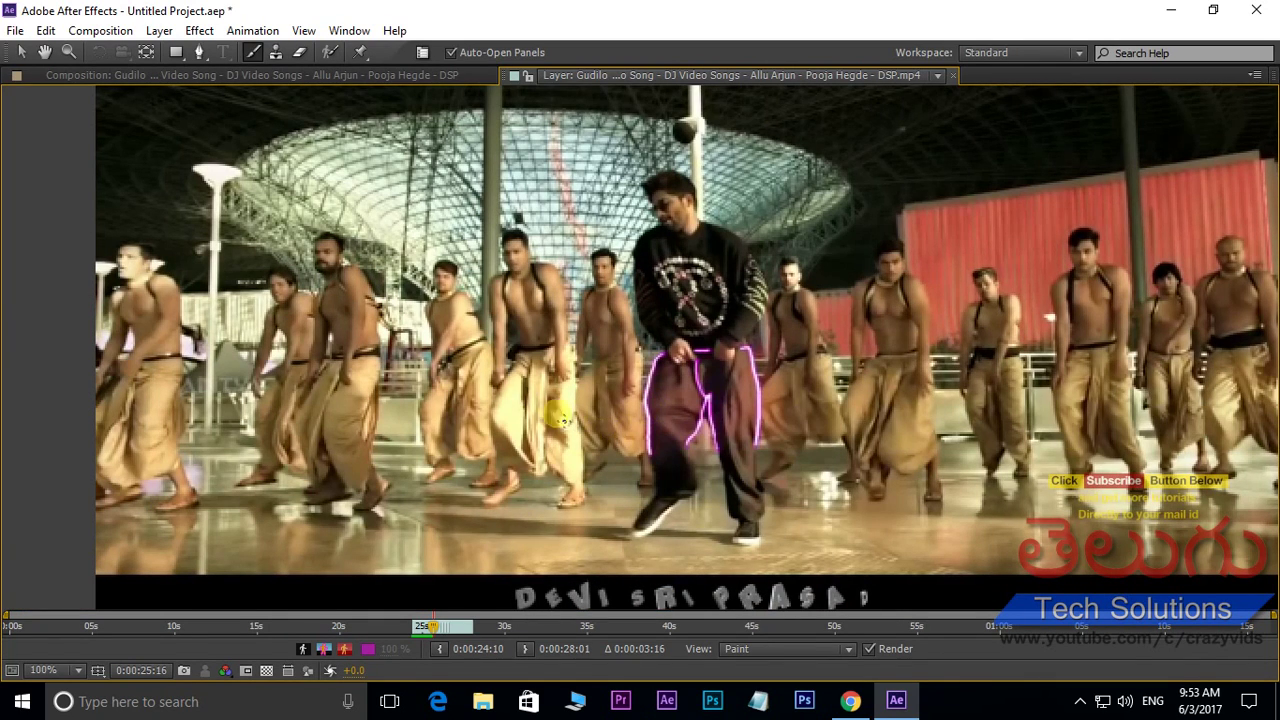
drag(510, 347, 497, 414)
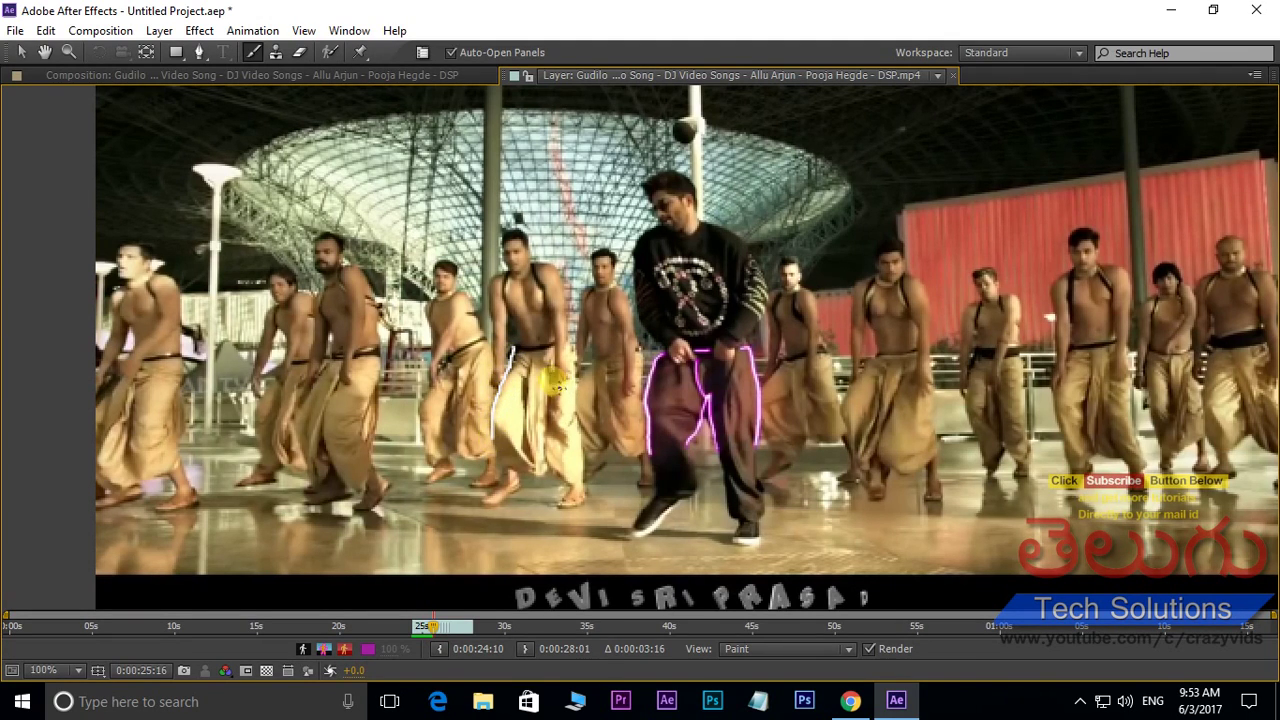
drag(519, 349, 553, 347)
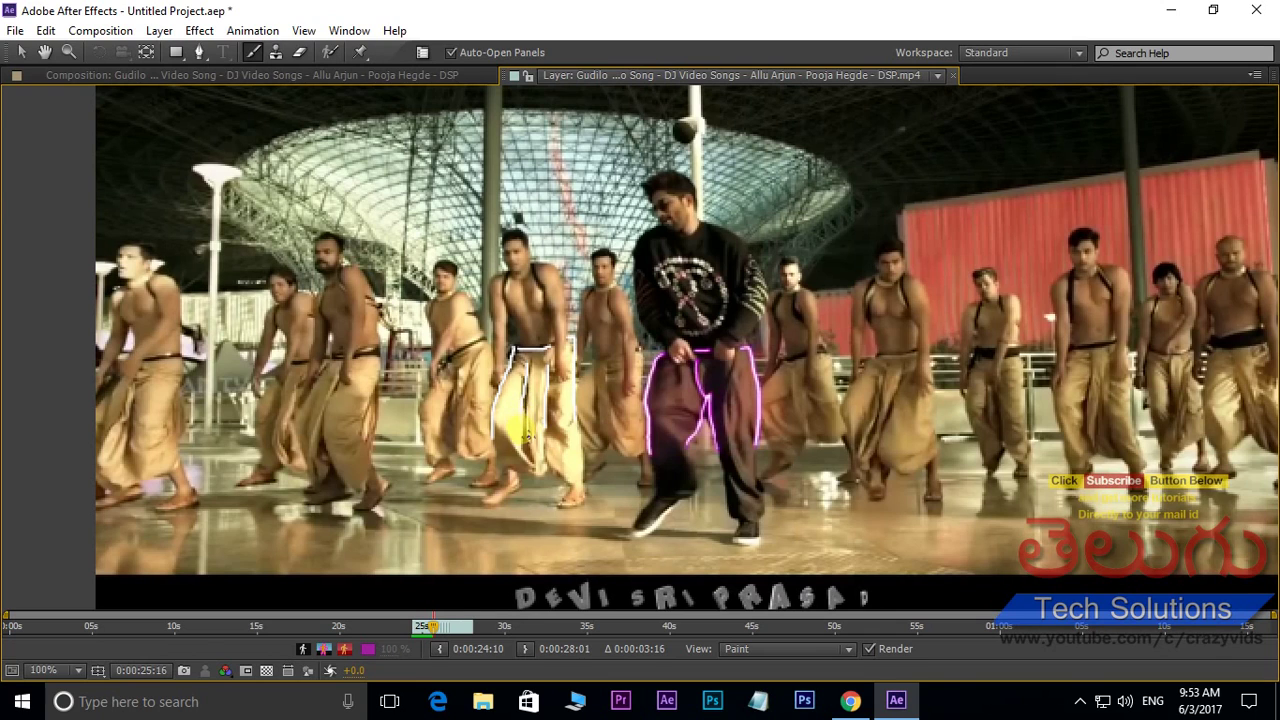
Step: Outline the dancer's trousers and their central folds in white at 0:00:25:17, and extend the outline to the hems at 0:00:25:18
key(Page_Down)
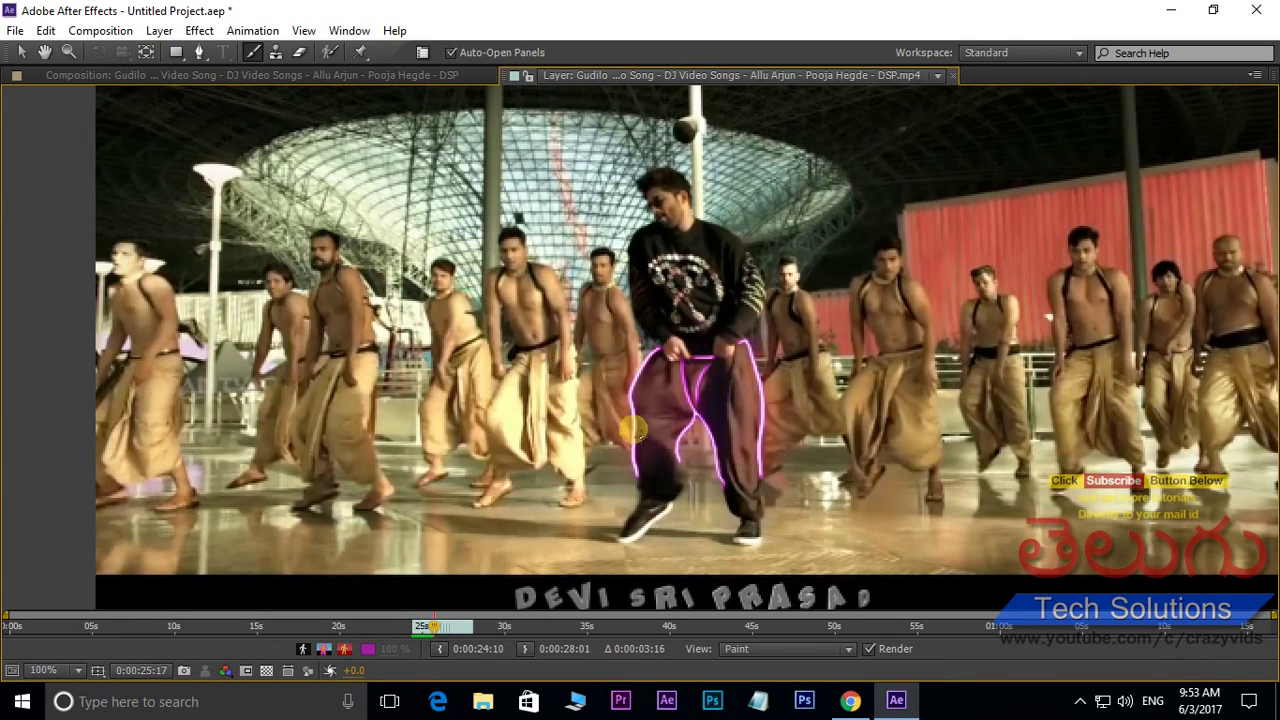
mouse_move(515, 352)
mouse_down()
mouse_move(490, 405)
mouse_move(489, 457)
mouse_up()
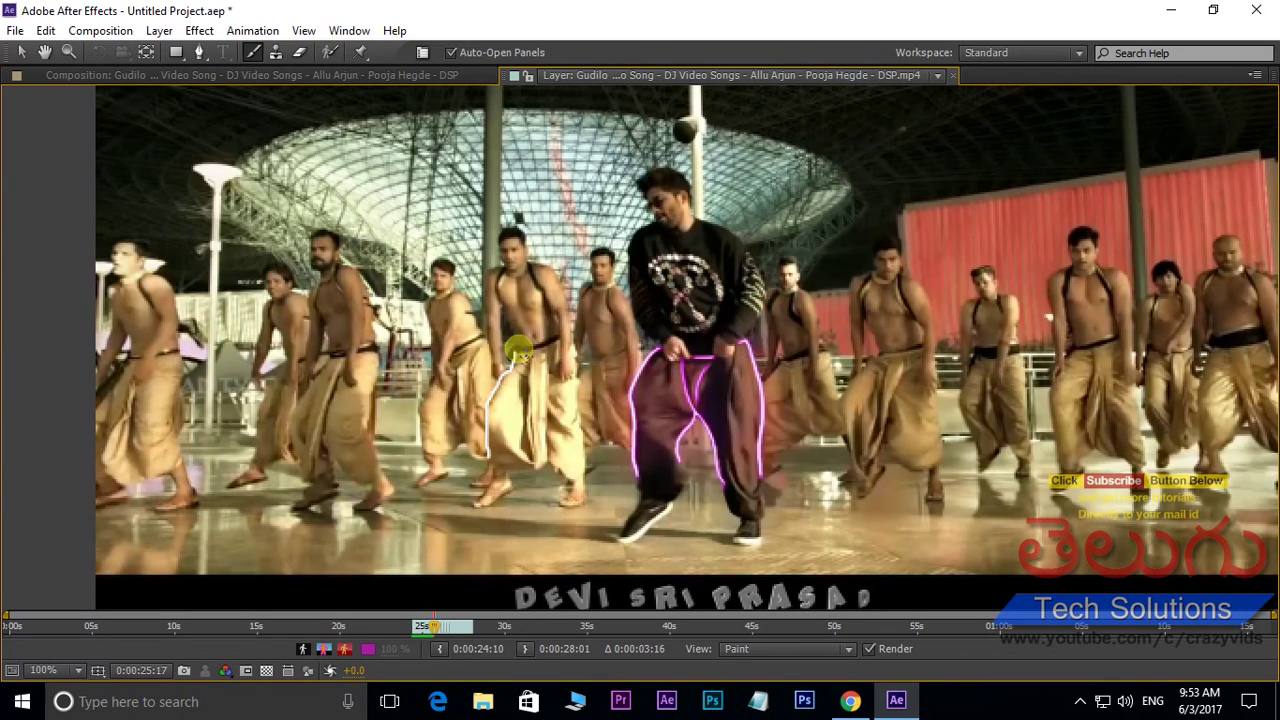
mouse_move(511, 358)
mouse_down()
mouse_move(556, 340)
mouse_move(531, 381)
mouse_up()
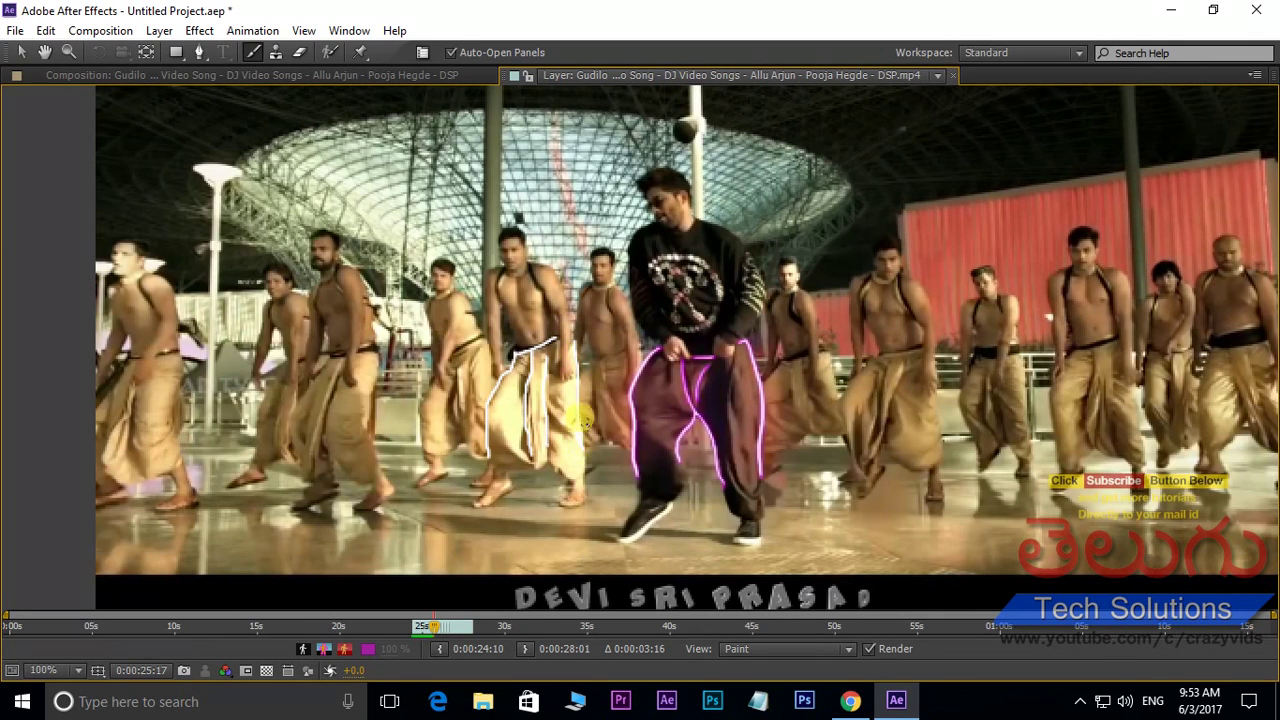
key(Page_Down)
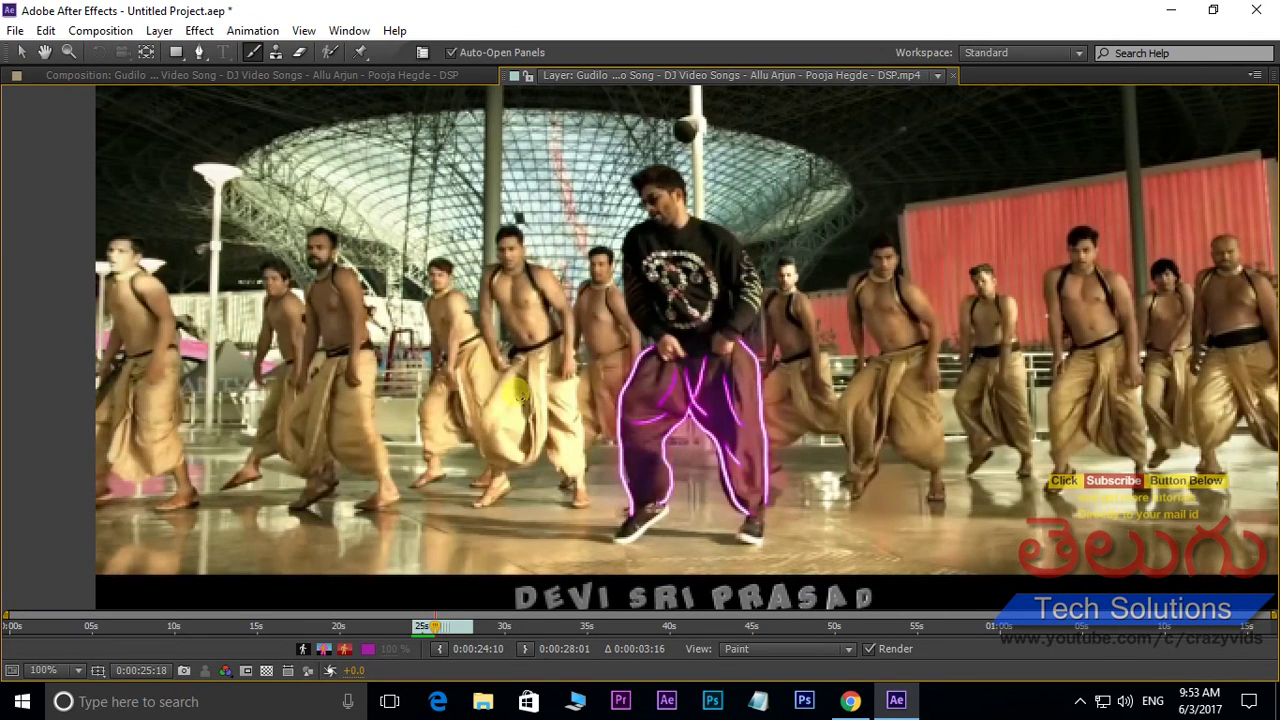
mouse_move(512, 357)
mouse_down()
mouse_move(479, 432)
mouse_move(481, 462)
mouse_move(491, 472)
mouse_move(506, 448)
mouse_up()
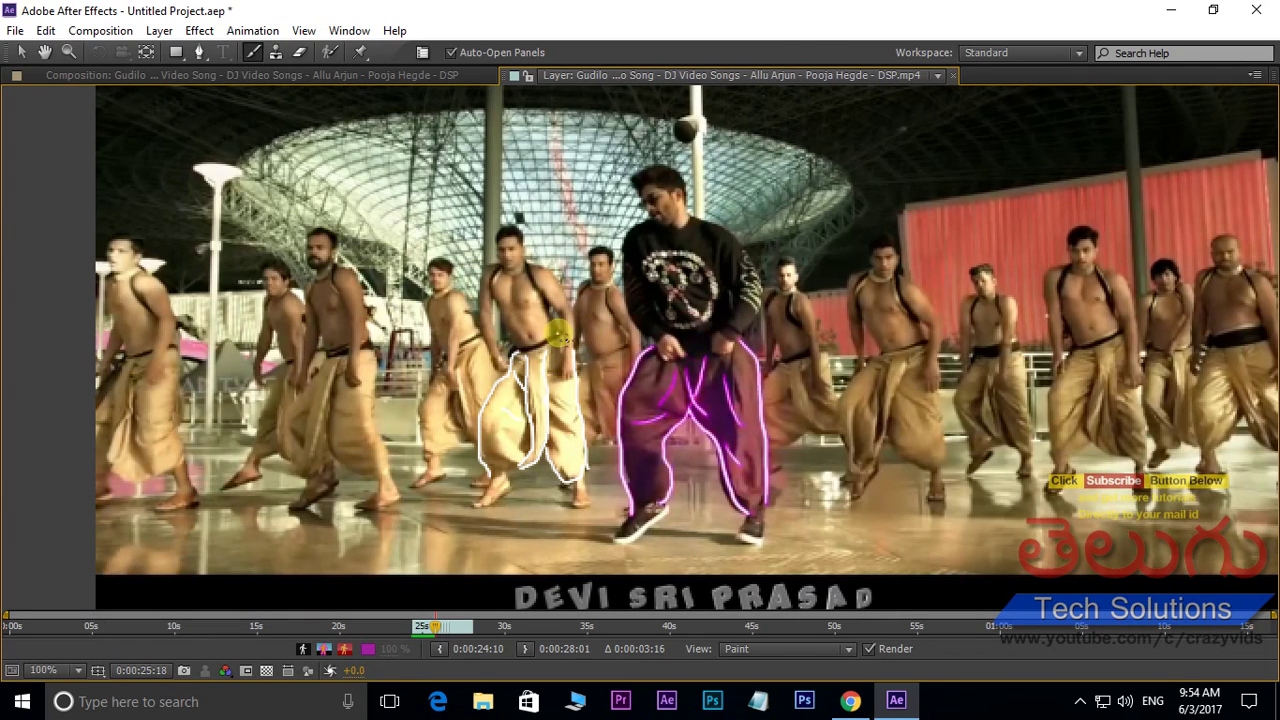
Step: At 0:00:25:19, paint a full white outline around the dancer's trousers, waistband and feet, with fold lines inside
key(Page_Down)
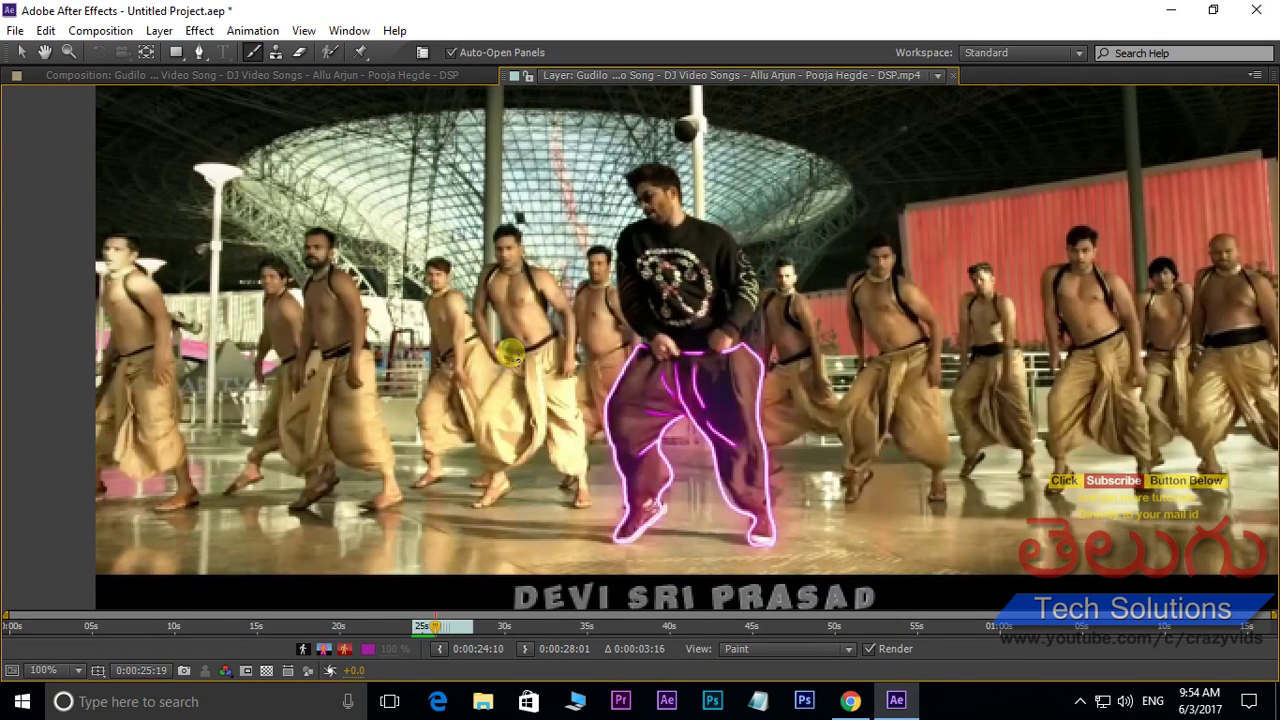
mouse_move(557, 331)
mouse_down()
mouse_move(525, 367)
mouse_move(498, 361)
mouse_move(509, 367)
mouse_move(478, 433)
mouse_move(489, 473)
mouse_move(528, 458)
mouse_move(548, 410)
mouse_up()
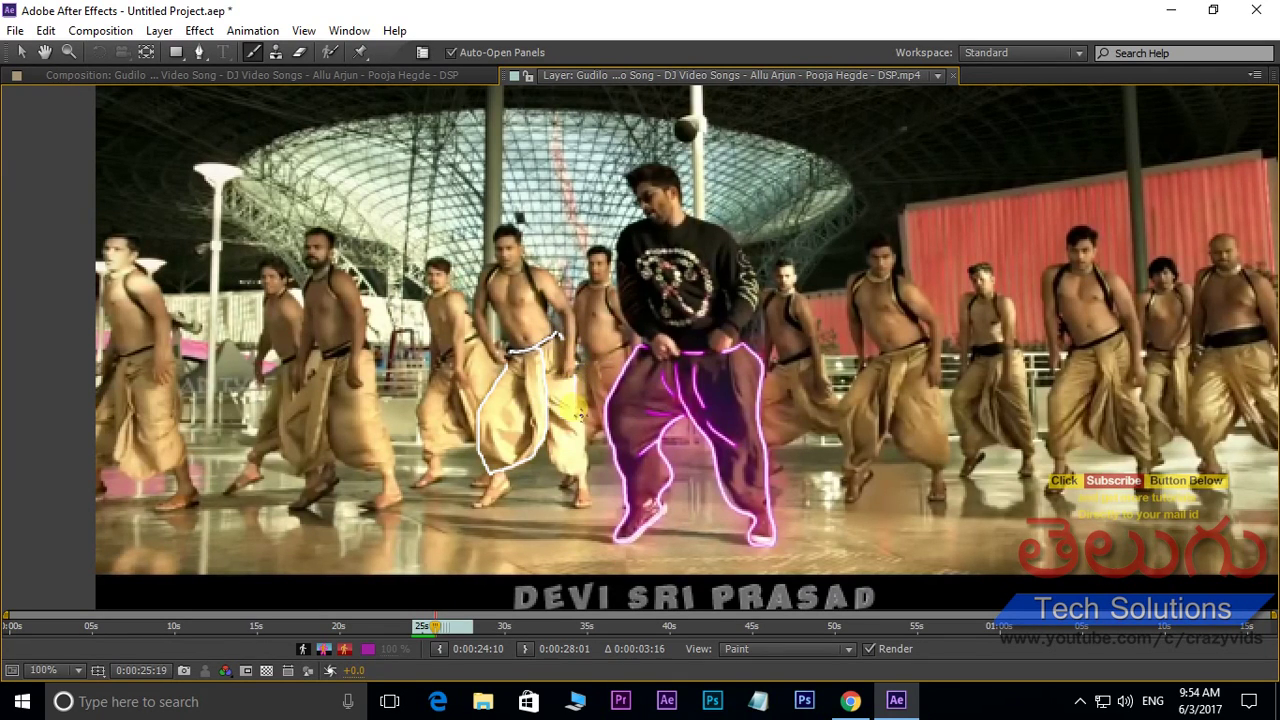
mouse_move(583, 470)
mouse_down()
mouse_move(538, 427)
mouse_move(560, 401)
mouse_move(567, 427)
mouse_move(527, 379)
mouse_move(516, 479)
mouse_move(491, 476)
mouse_move(479, 509)
mouse_move(510, 489)
mouse_move(504, 467)
mouse_move(570, 472)
mouse_move(577, 509)
mouse_move(591, 507)
mouse_move(593, 466)
mouse_up()
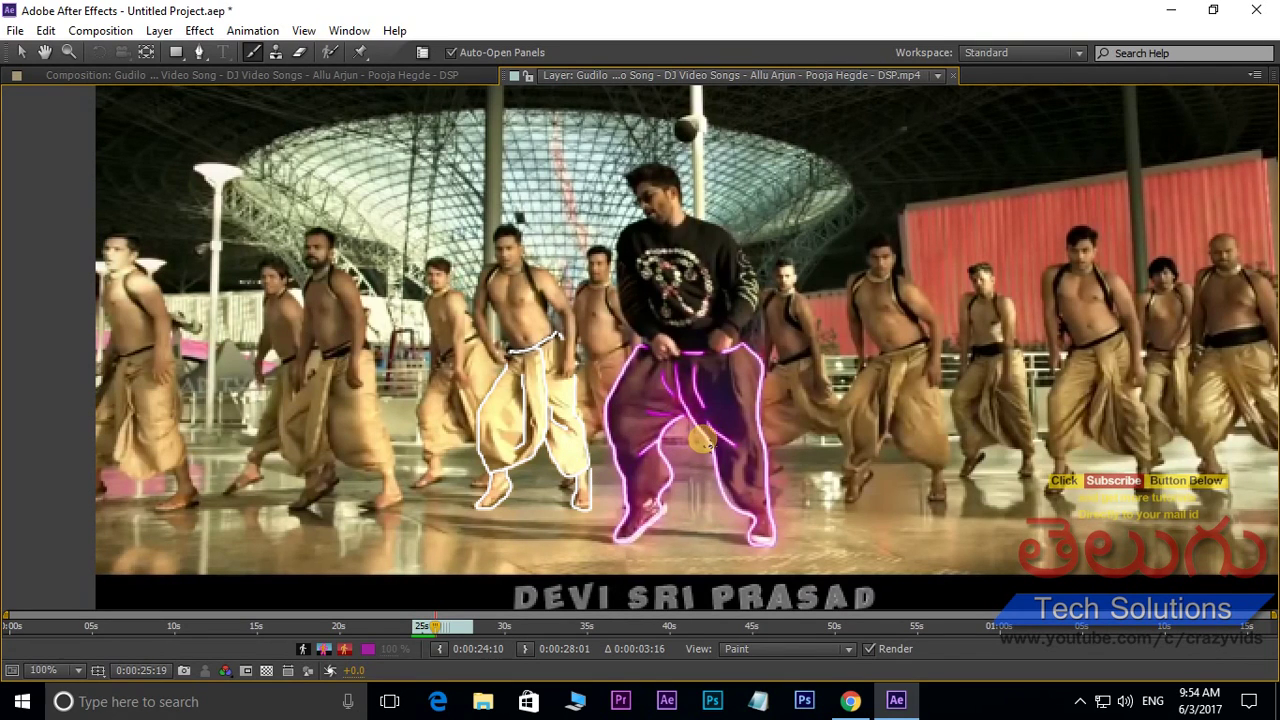
Step: Paint partial white outlines along the outer legs and inner hems of the dancer's trousers at 0:00:25:20 and 0:00:25:21
key(Page_Down)
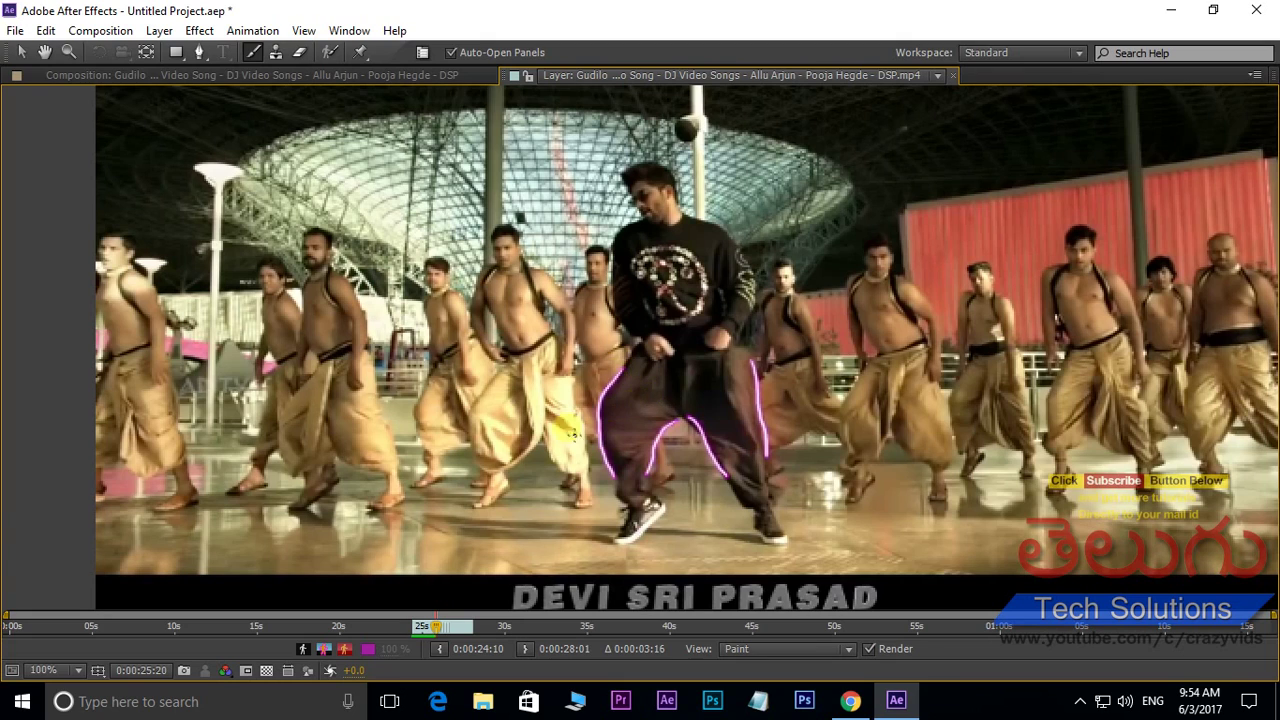
mouse_move(497, 378)
mouse_down()
mouse_move(468, 415)
mouse_move(475, 462)
mouse_up()
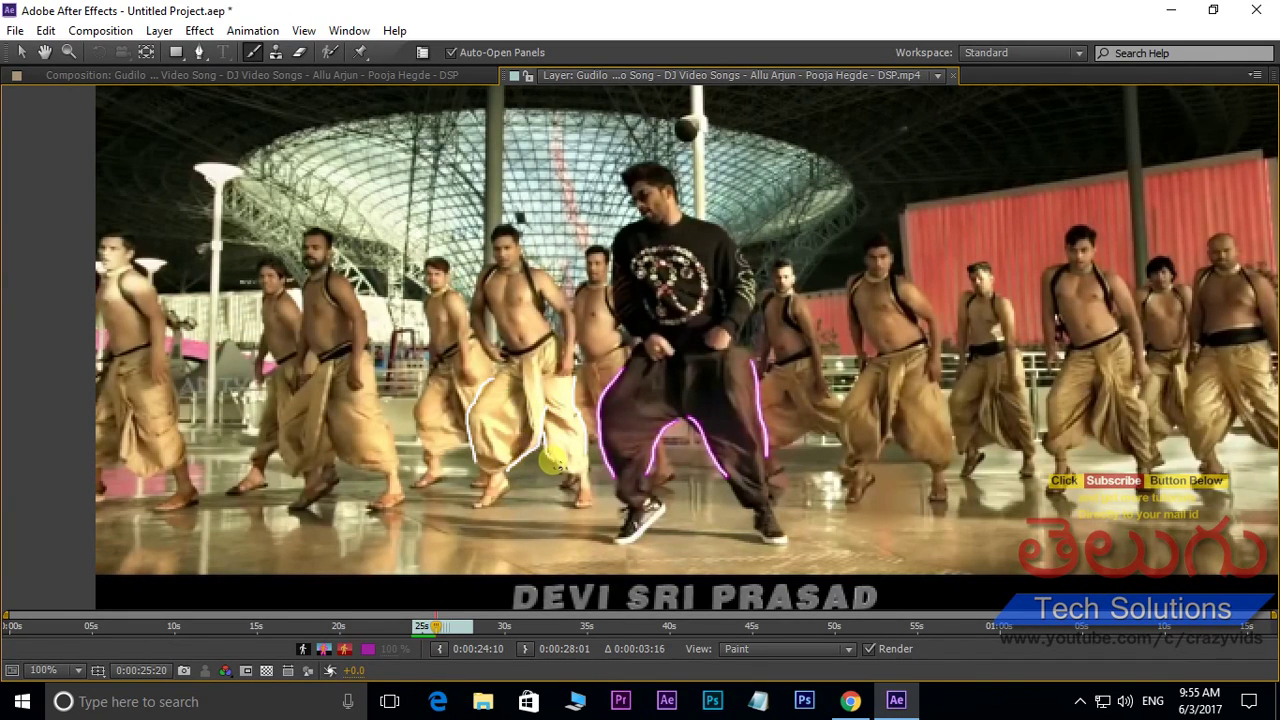
key(Page_Down)
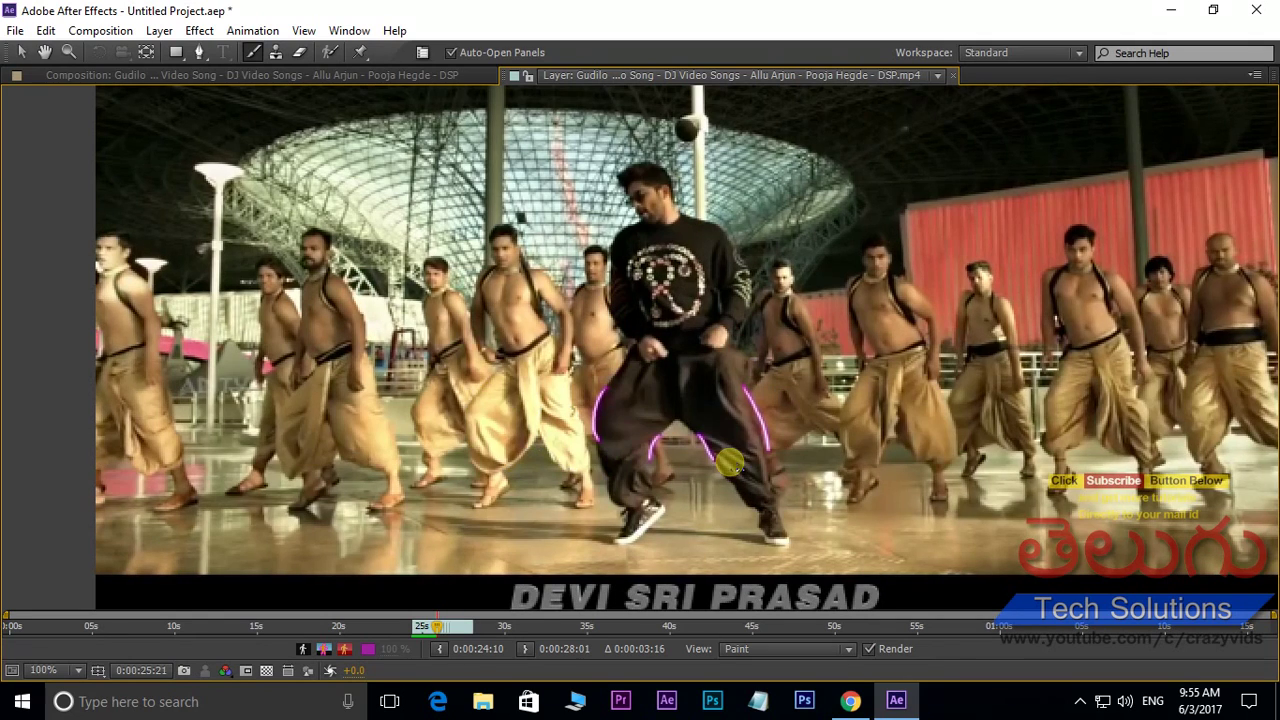
drag(476, 393, 468, 454)
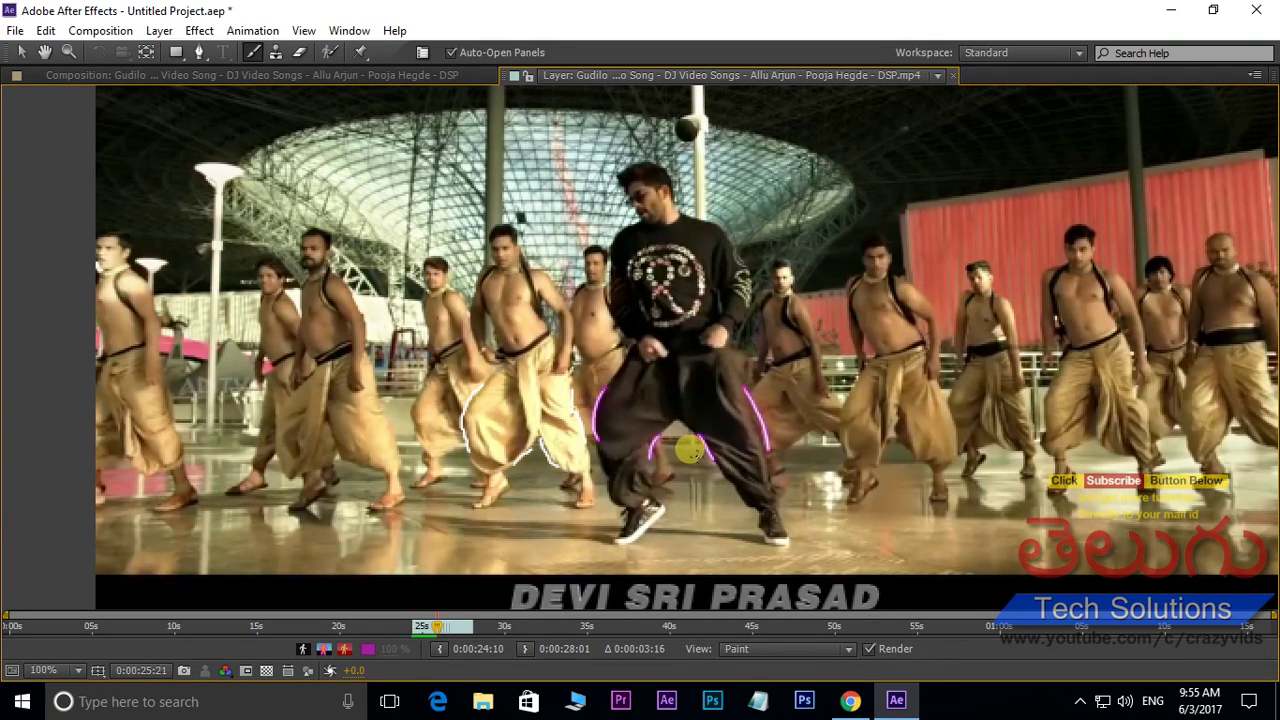
Step: Paint short white strokes beside the dancer's trouser legs at 0:00:25:22, tiny ones at 0:00:25:23, and advance to 0:00:26:00
key(Page_Down)
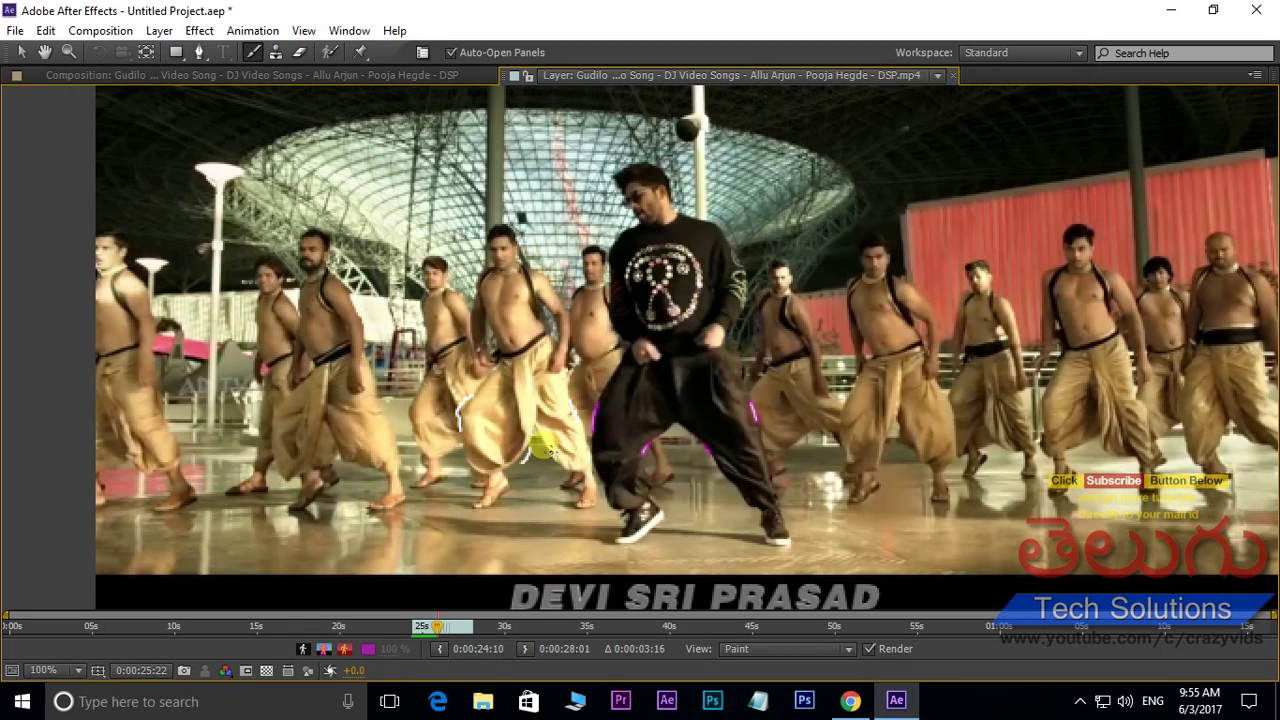
key(Page_Down)
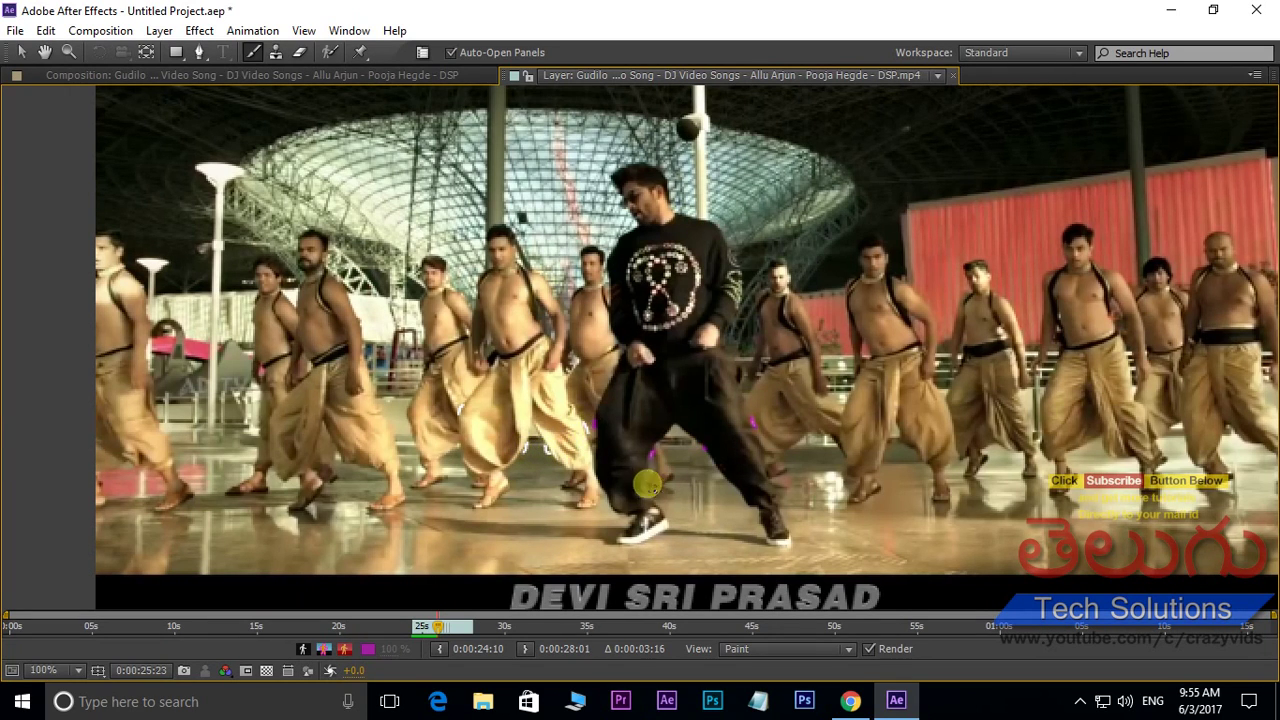
key(Page_Down)
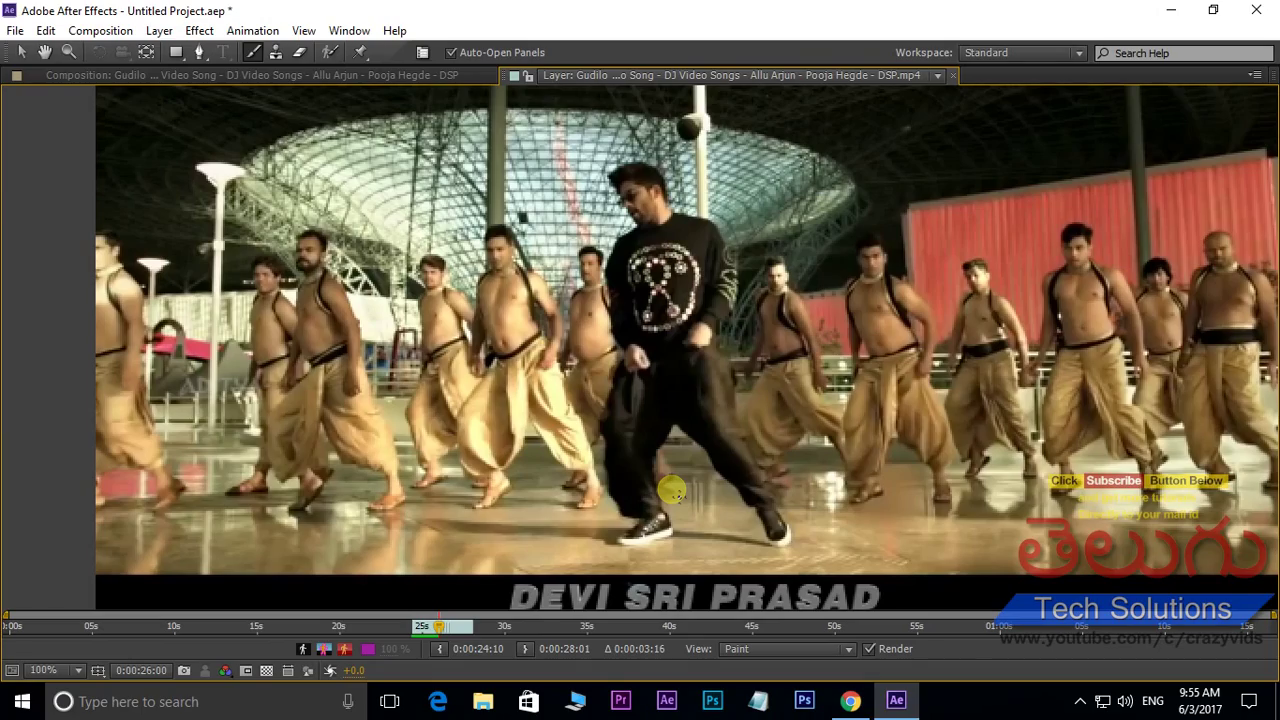
Step: Step back to 0:00:25:15 and forward to 0:00:25:23 to review the painted trouser outlines frame by frame
key(Page_Up)
key(Page_Up)
key(Page_Up)
key(Page_Up)
key(Page_Up)
key(Page_Up)
key(Page_Up)
key(Page_Up)
key(Page_Up)
key(Page_Up)
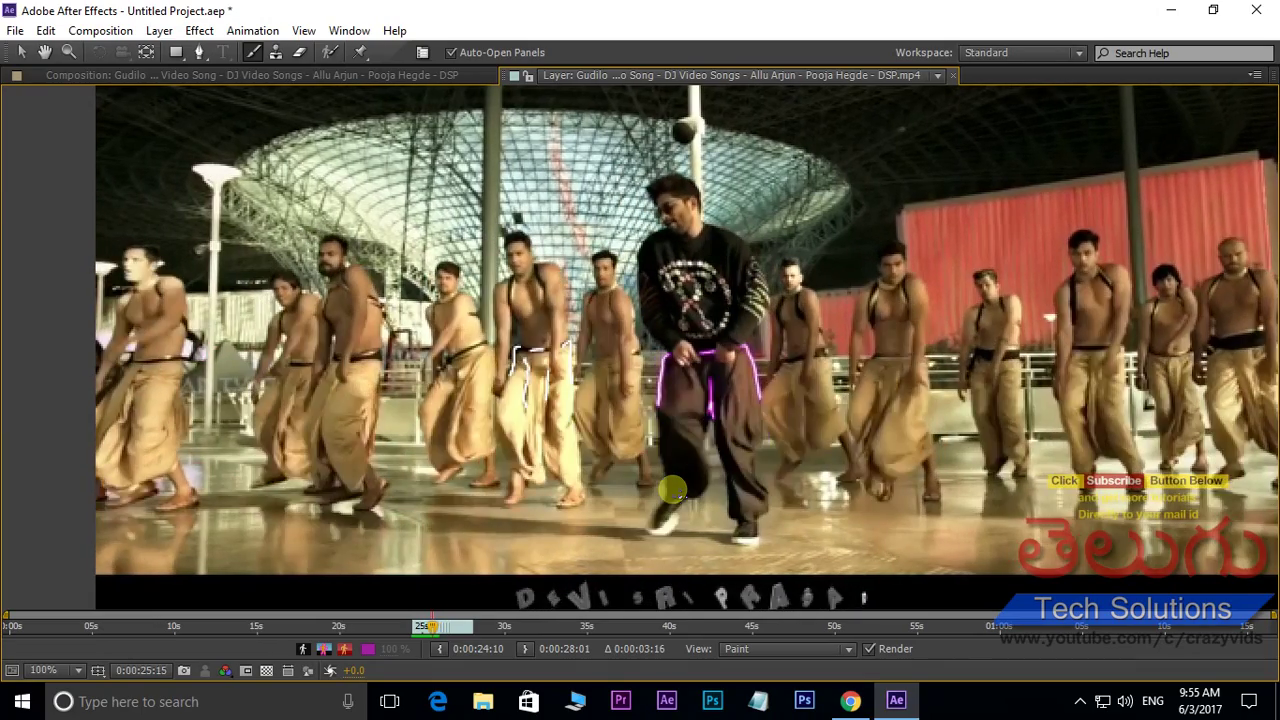
key(Page_Down)
key(Page_Down)
key(Page_Down)
key(Page_Down)
key(Page_Down)
key(Page_Down)
key(Page_Down)
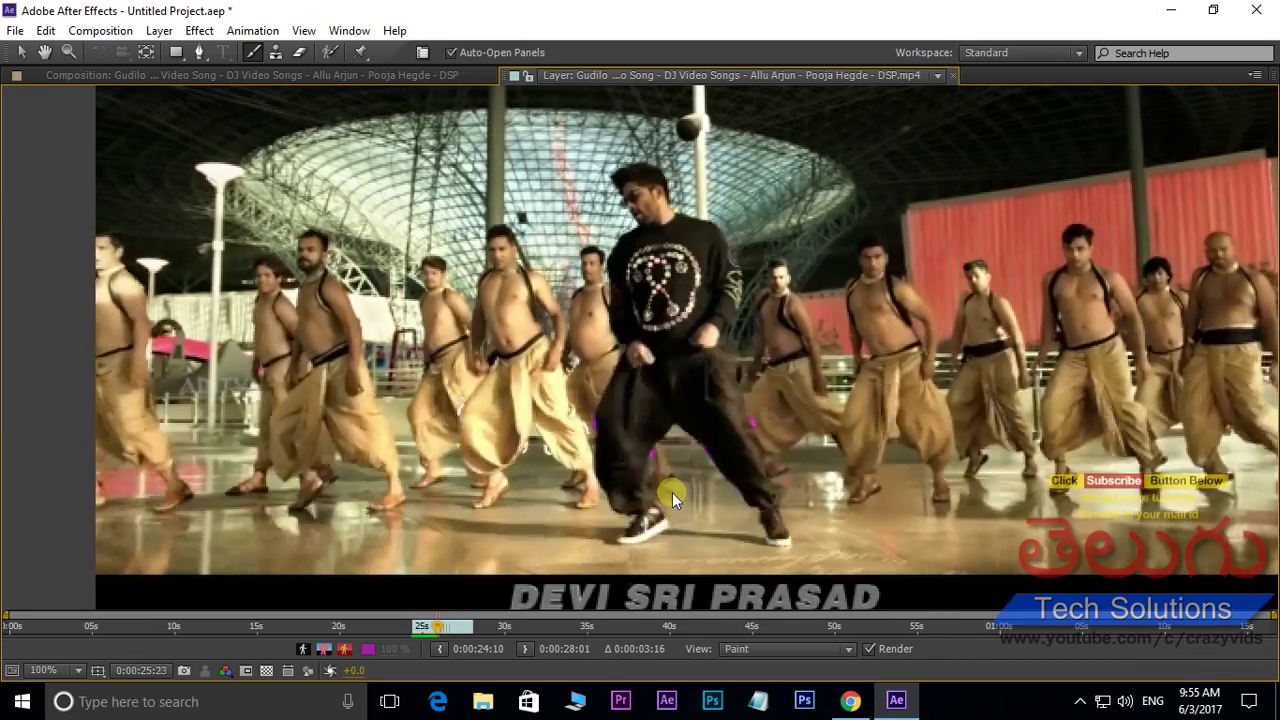
Step: Step and play through the painted frames to review the outlines, ending at 0:00:26:05 with the lead dancer's shoes in close-up
key(Page_Up)
key(Page_Up)
key(Page_Up)
key(Page_Up)
key(Page_Up)
key(Page_Up)
key(Page_Up)
key(Page_Up)
key(Page_Up)
key(Page_Up)
key(Page_Up)
key(Page_Up)
key(Page_Up)
key(Page_Up)
key(Page_Up)
key(Page_Up)
key(Page_Up)
key(Page_Up)
key(Page_Up)
key(Page_Up)
key(Page_Up)
key(Page_Up)
key(Page_Up)
key(Page_Up)
key(Page_Up)
key(Page_Up)
key(Page_Up)
key(Page_Up)
key(Page_Up)
key(Page_Up)
key(Page_Up)
key(Page_Up)
key(space)
key(space)
key(Page_Up)
key(Page_Up)
key(Page_Up)
key(Page_Up)
key(Page_Up)
key(Page_Up)
key(Page_Up)
key(Page_Up)
key(Page_Down)
key(Page_Down)
key(Page_Down)
key(grave)
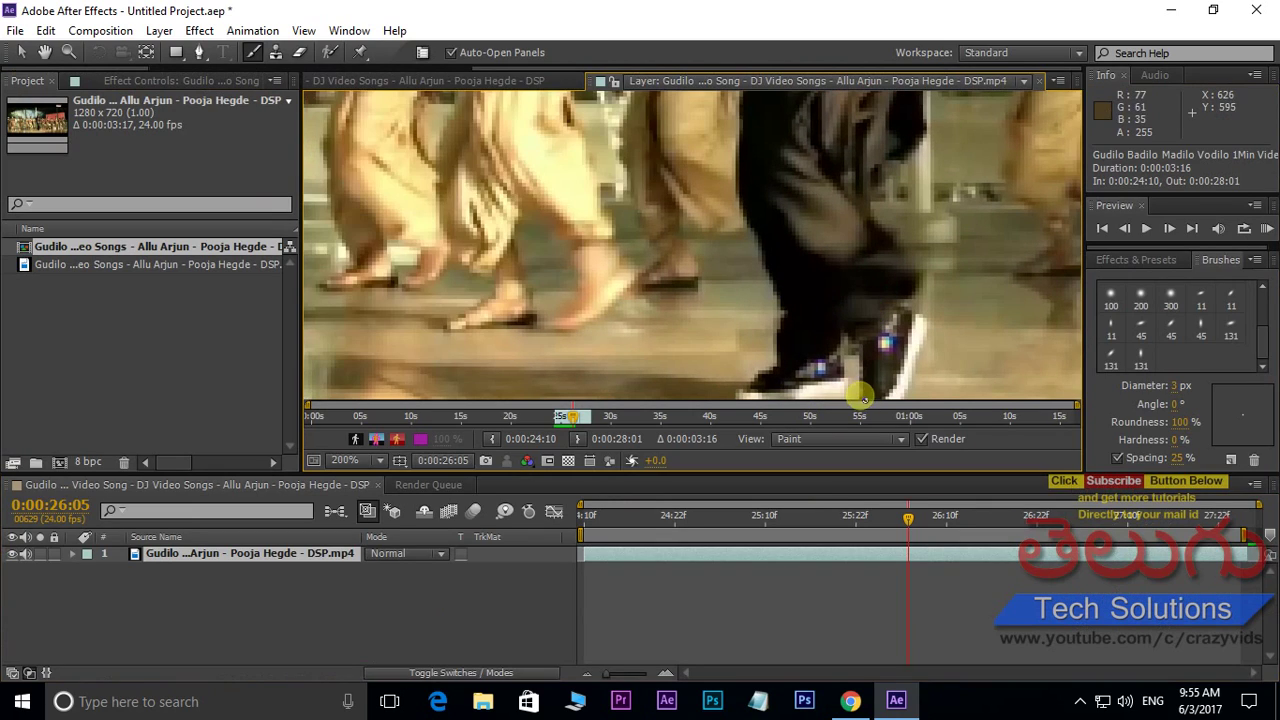
key(grave)
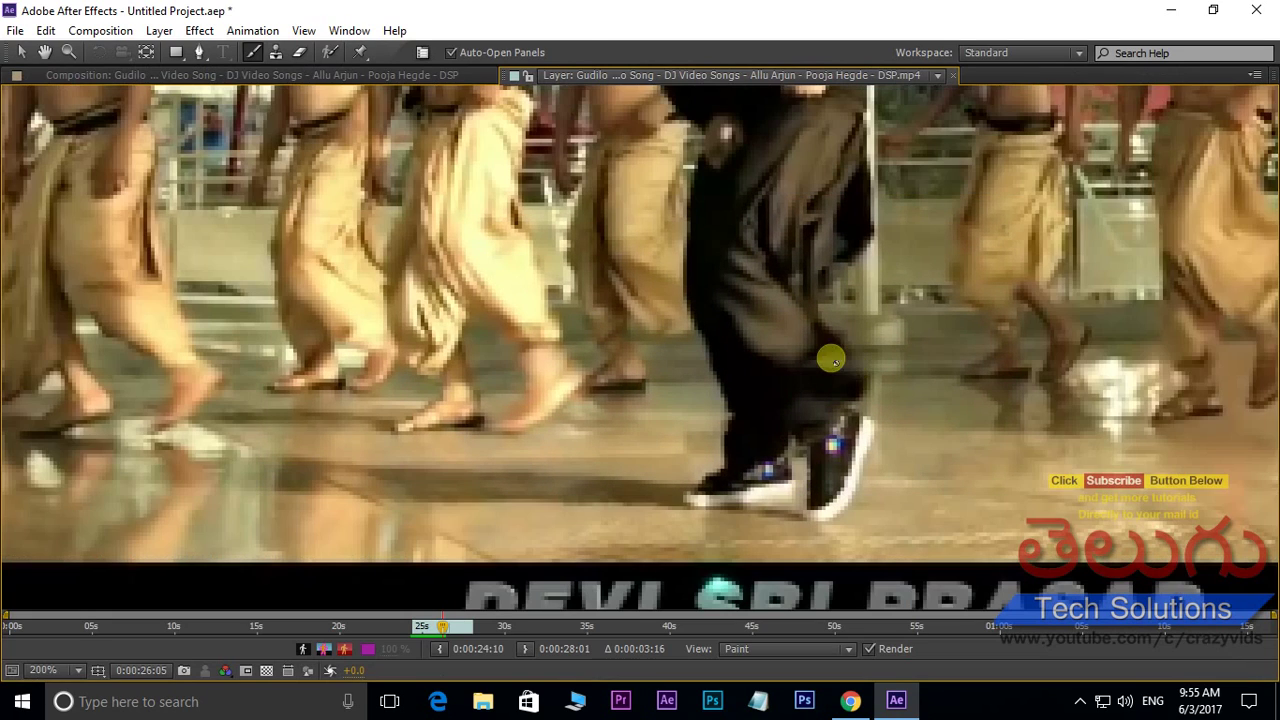
Step: Examine the strokes on the lead dancer's shoes and trousers frame by frame from 0:00:26:05 to 0:00:26:08, then return to 0:00:26:05
key(Page_Down)
key(Page_Down)
key(Page_Down)
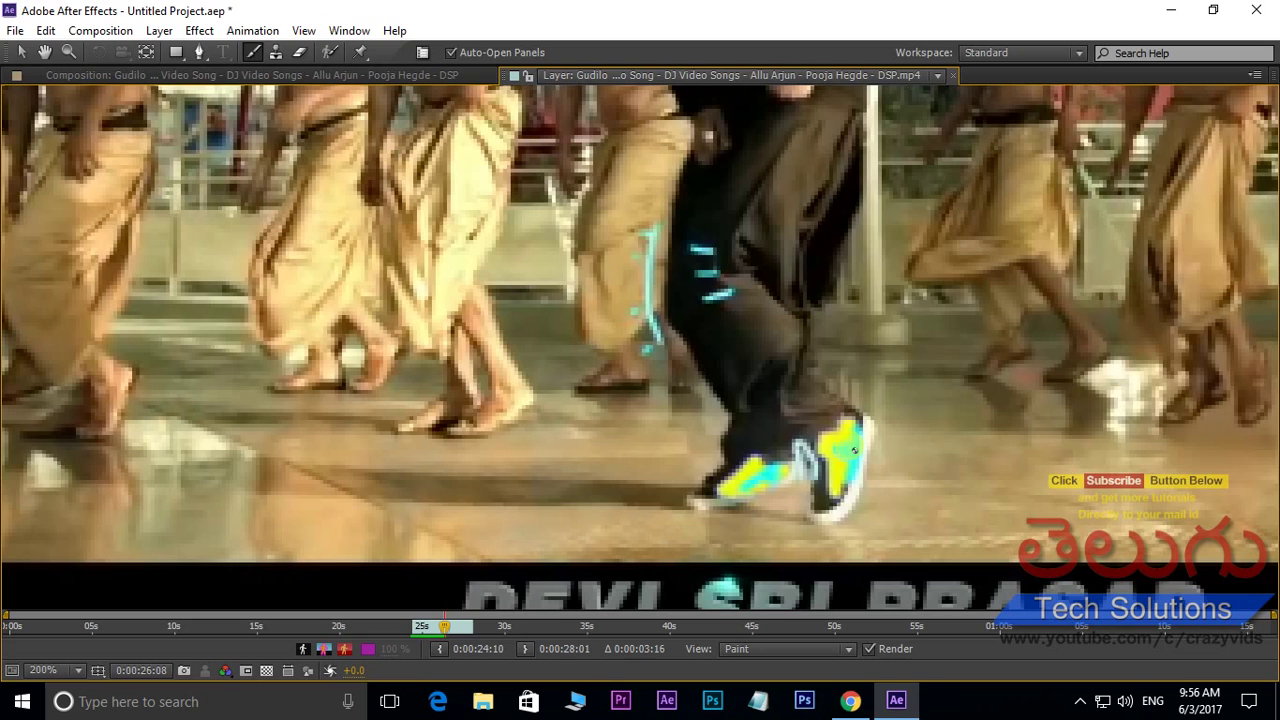
key(Page_Down)
key(Page_Up)
key(Page_Up)
key(Page_Up)
key(Page_Up)
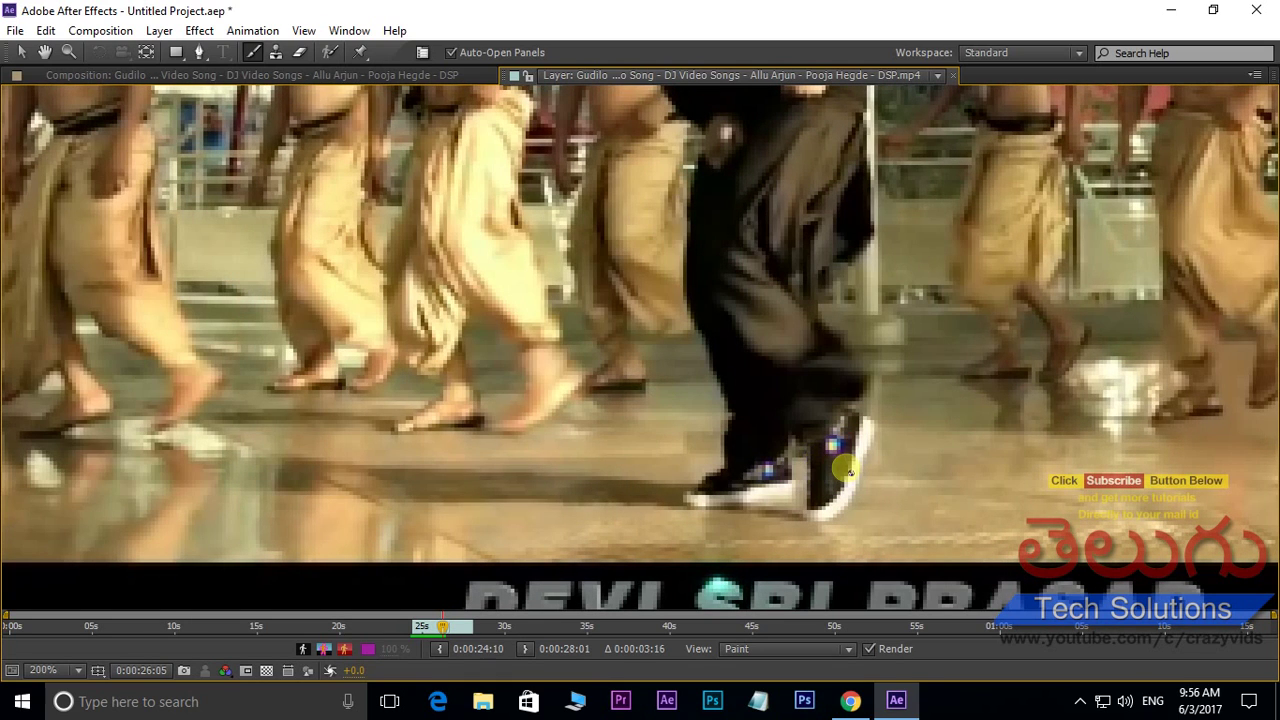
Step: At 0:00:26:05, dab yellow and light-blue (00E4FF) spots on the raised foot of the background dancer beside the lead dancer
drag(632, 393, 629, 423)
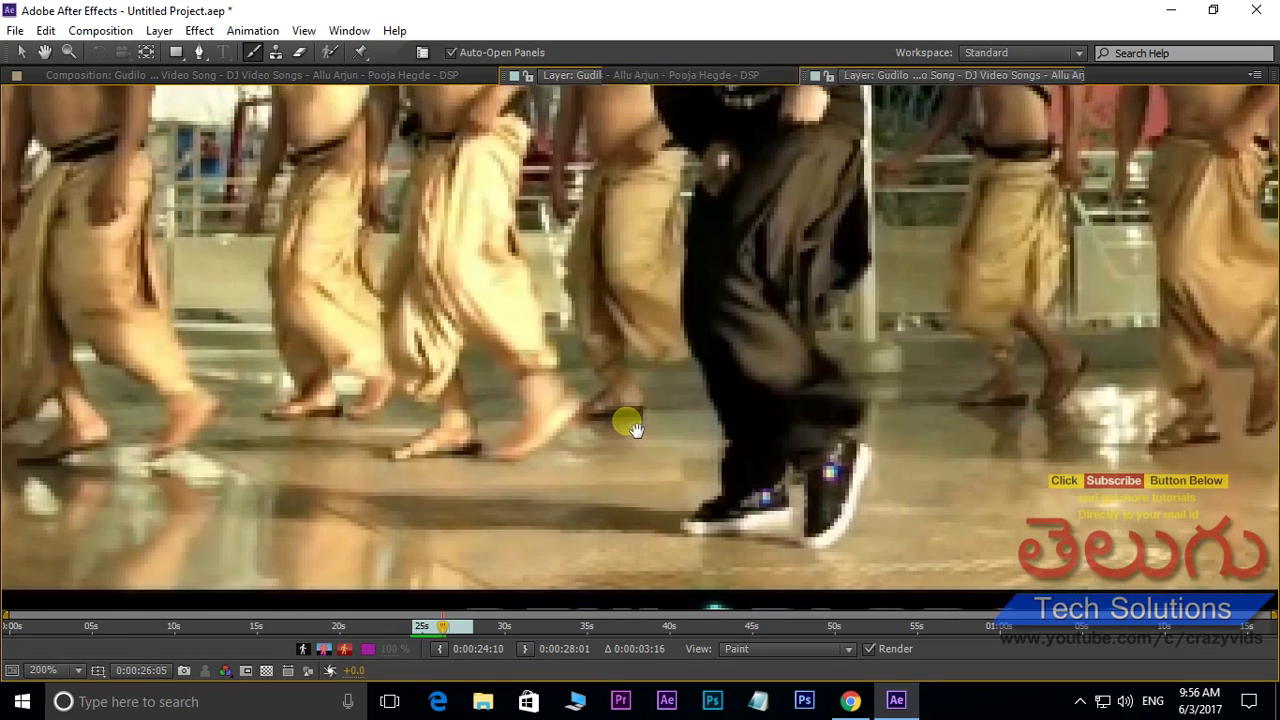
key(grave)
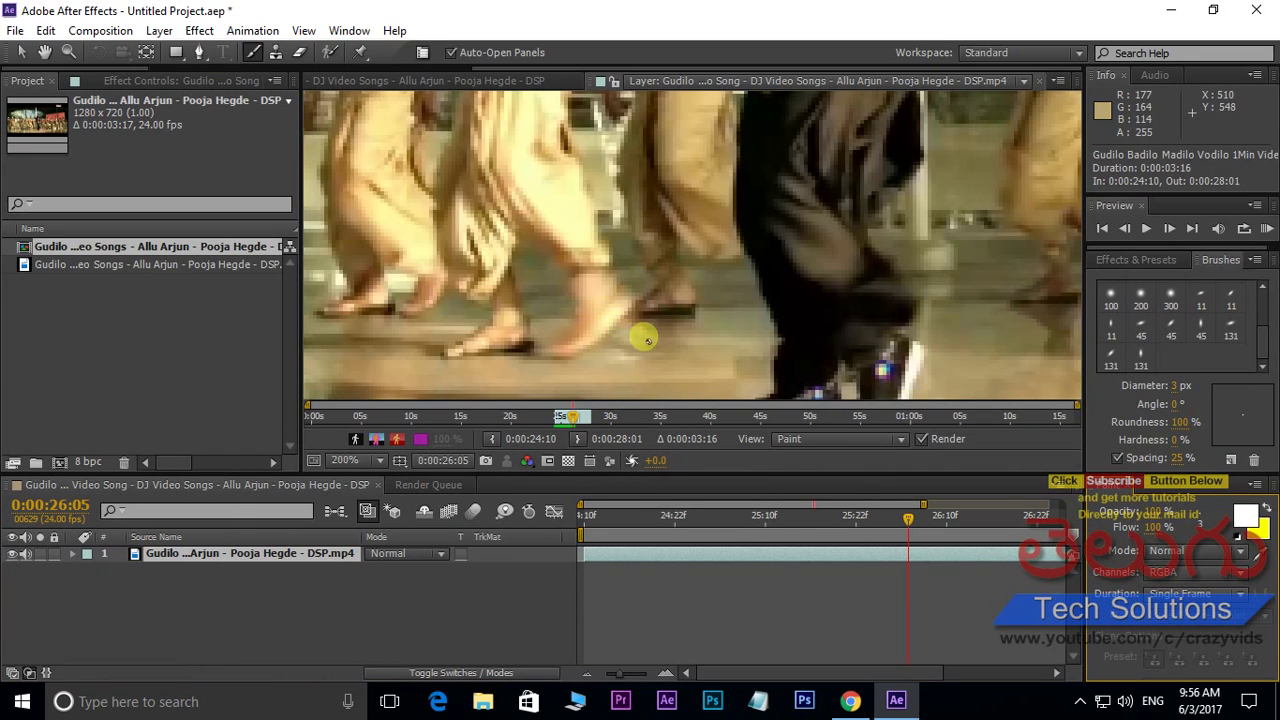
click(1266, 509)
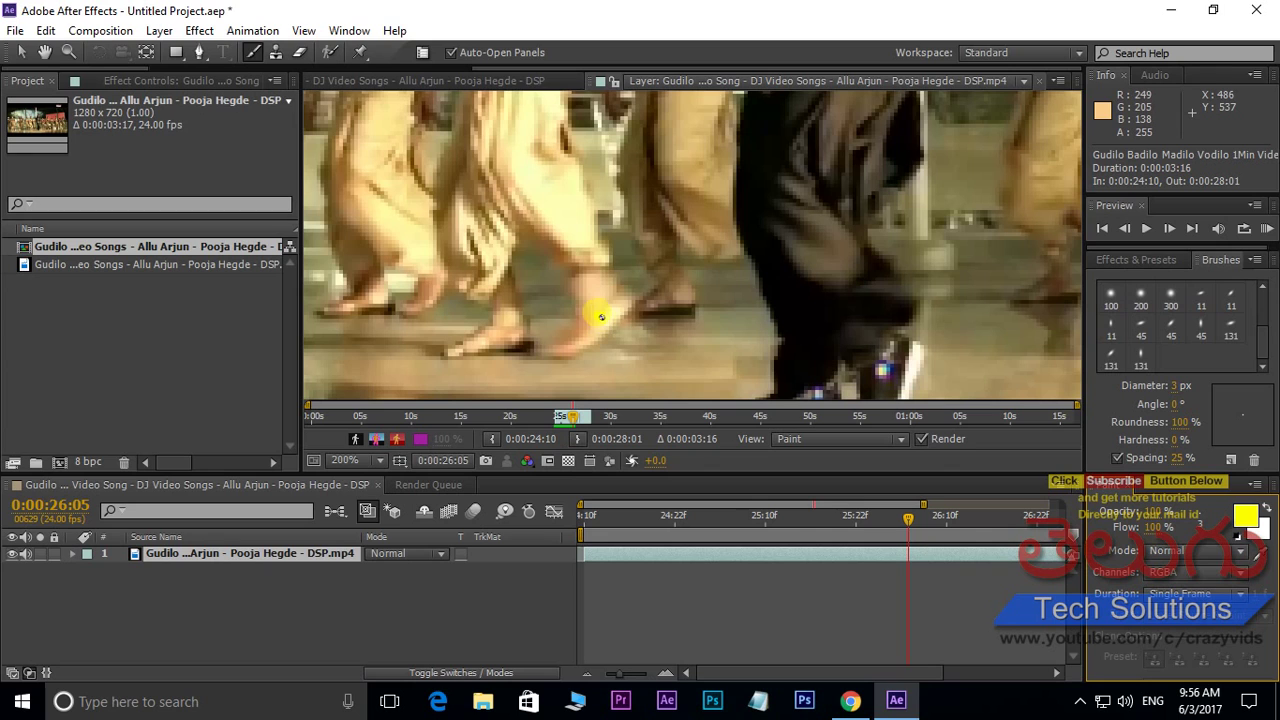
click(1245, 515)
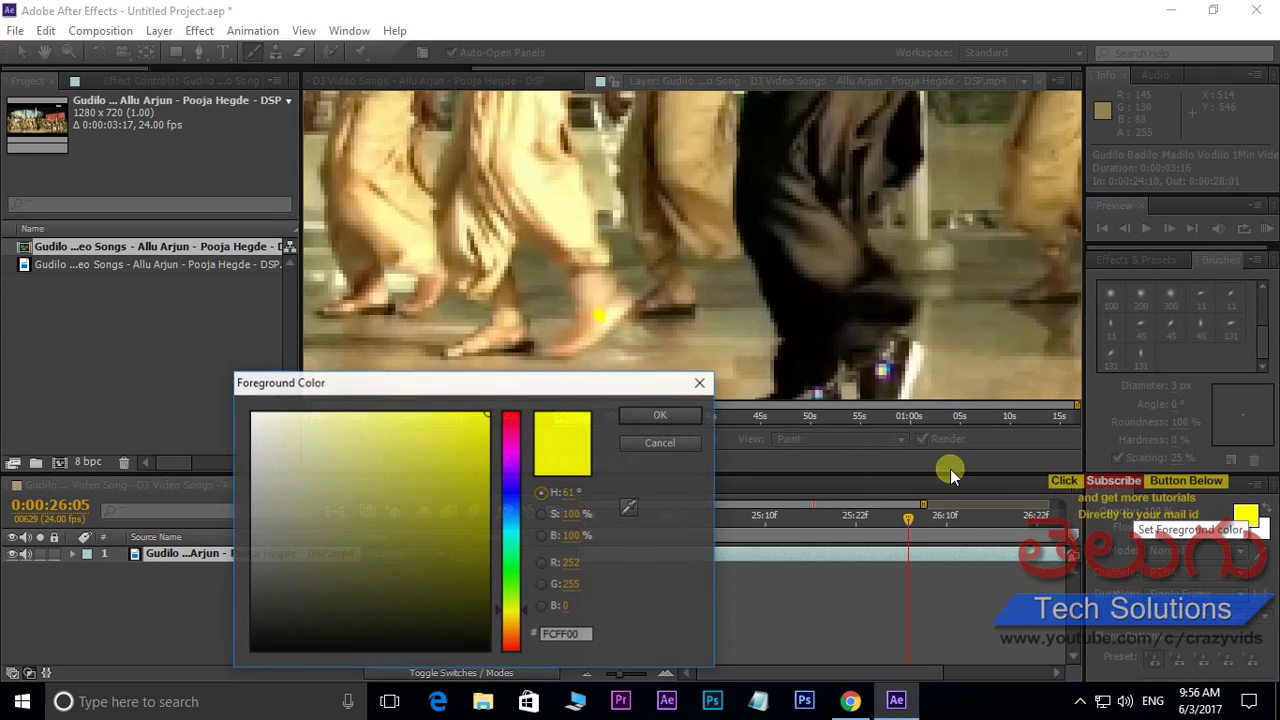
click(512, 527)
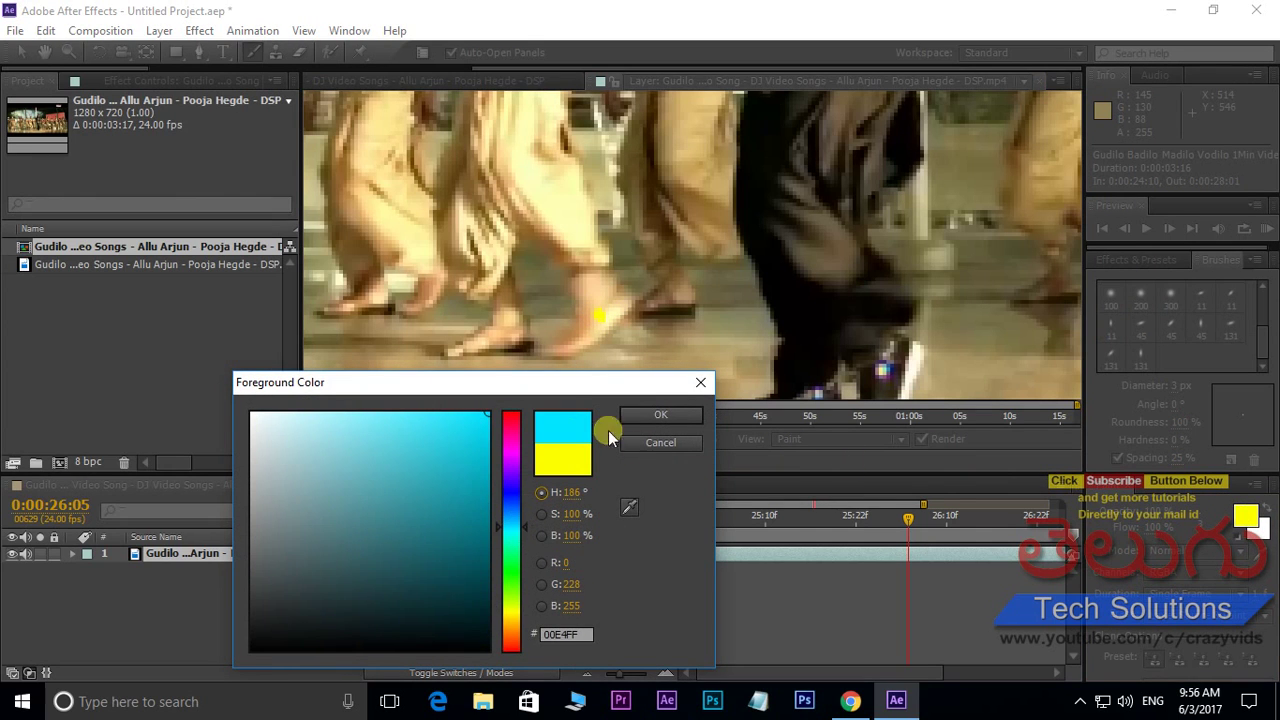
click(655, 417)
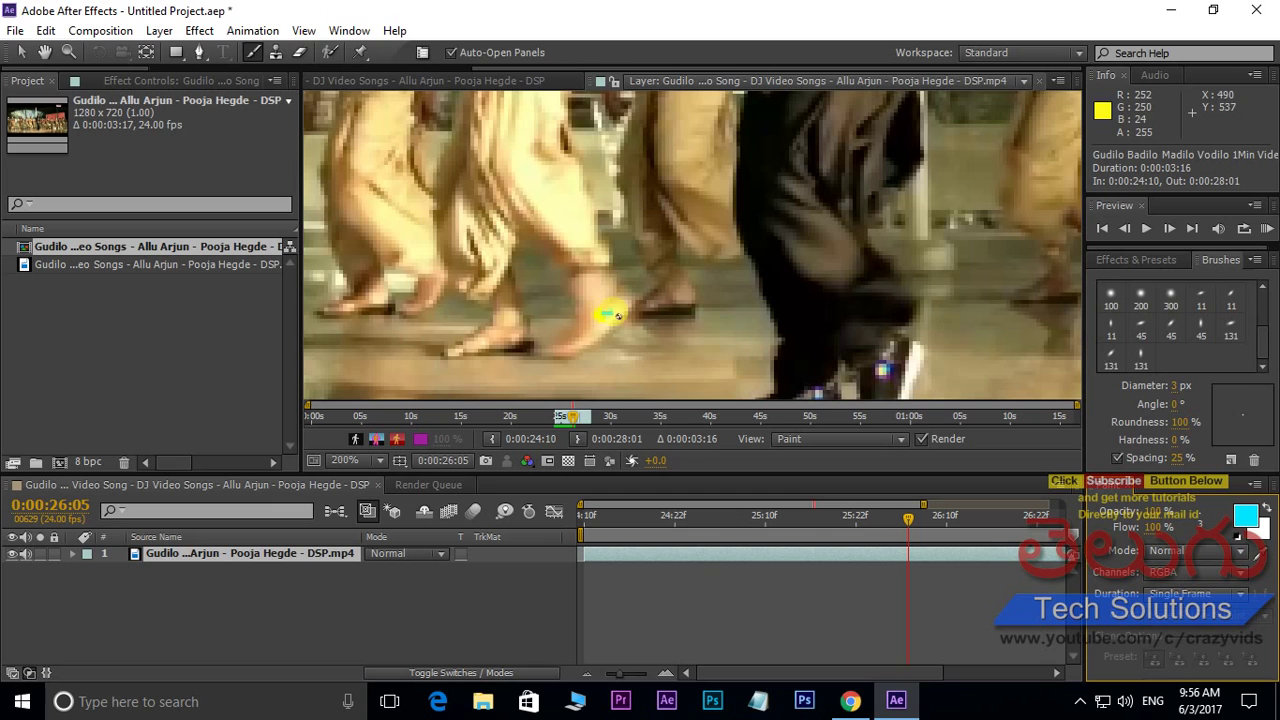
Step: Set the foreground color to magenta EA00FF and dab a spot on each of the background dancer's feet
click(1245, 516)
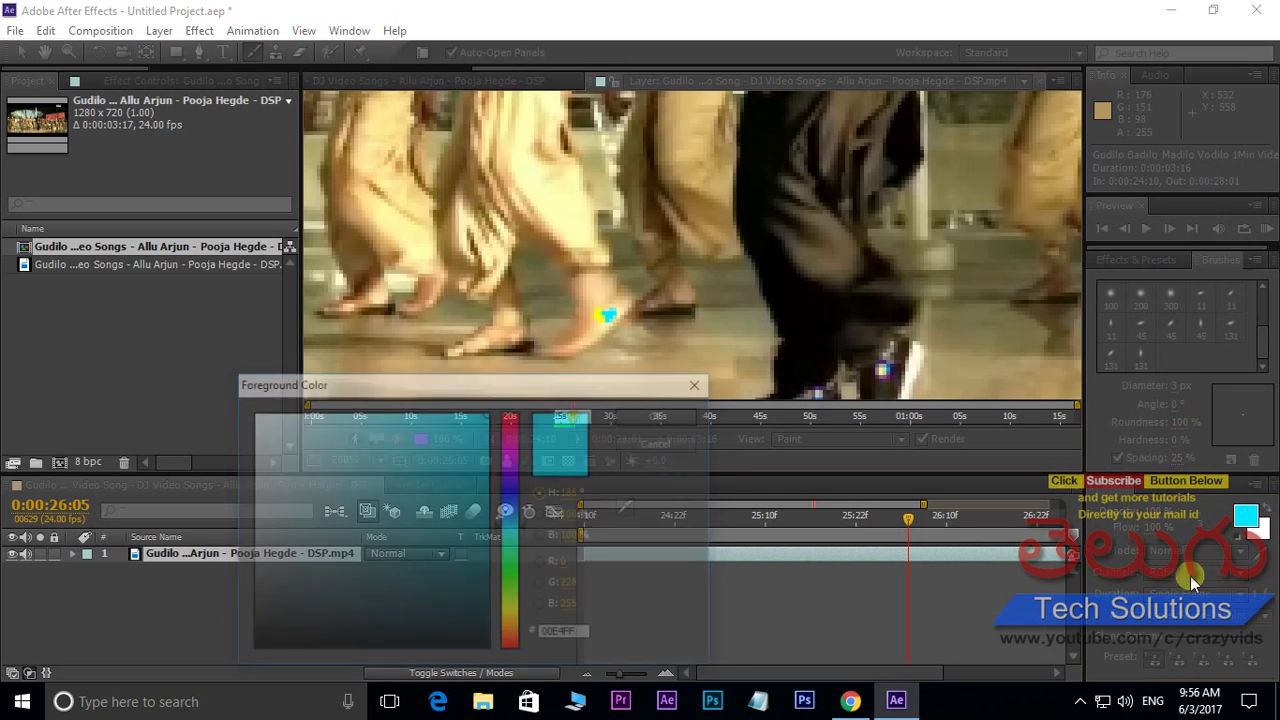
click(513, 464)
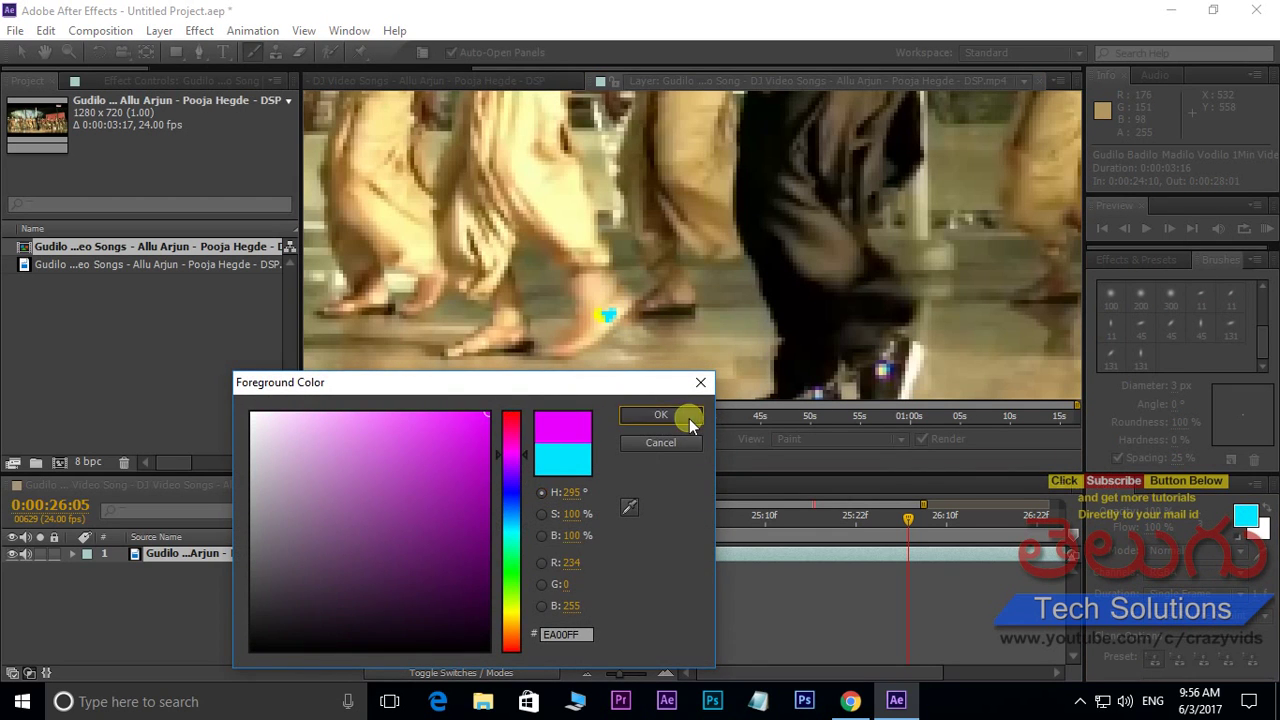
click(686, 417)
click(604, 318)
click(497, 336)
Step: Add a yellow (F6FF00) and a cyan (00FFF6) dab beside the magenta spot on the background dancer's front foot
click(1245, 516)
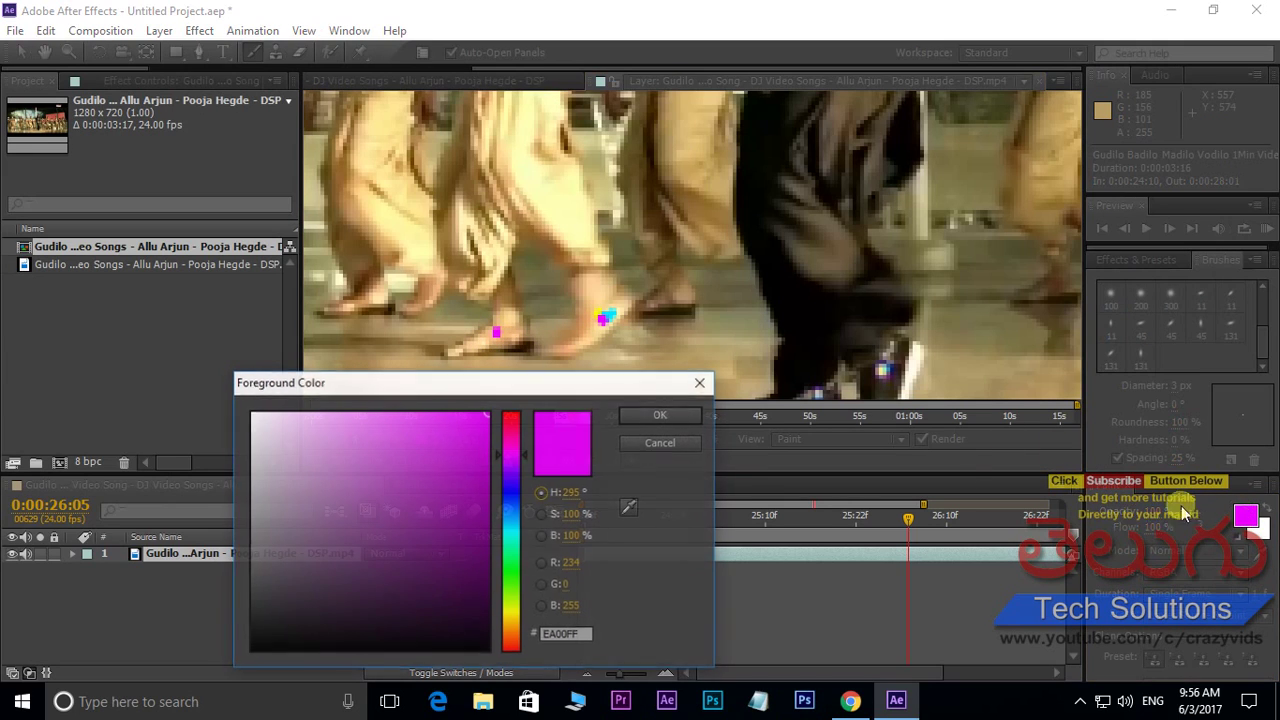
click(526, 591)
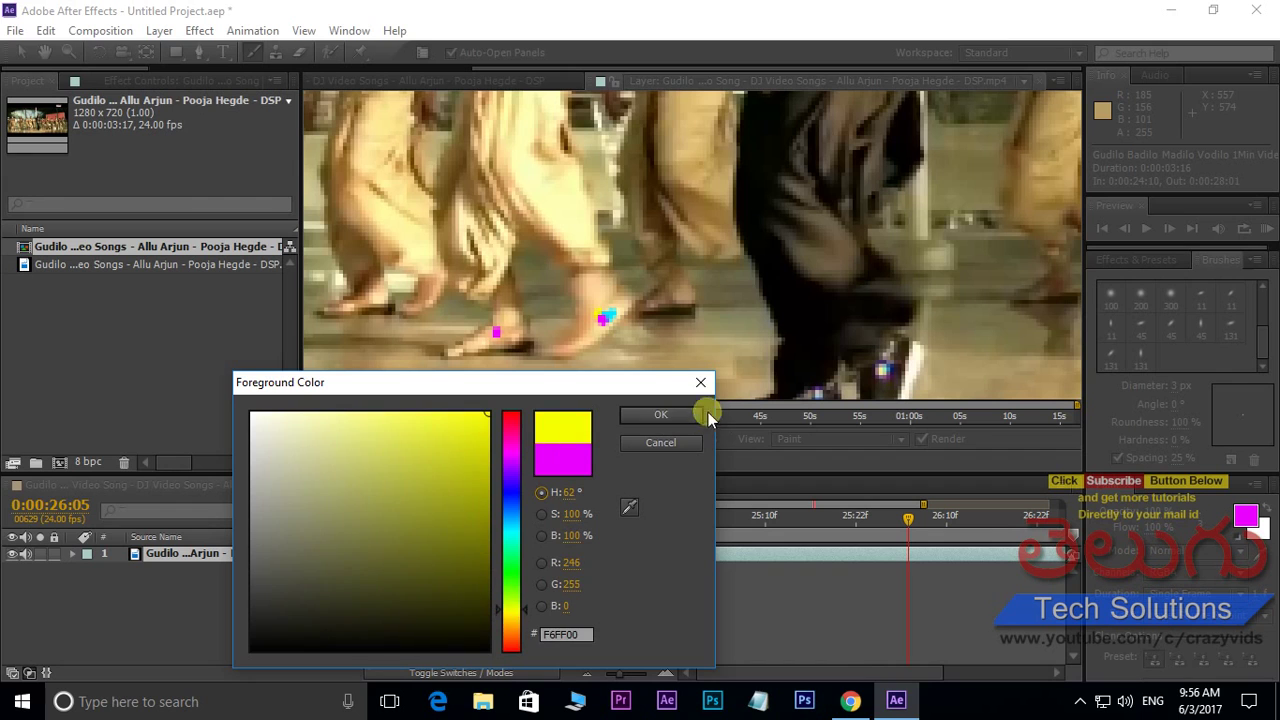
click(675, 414)
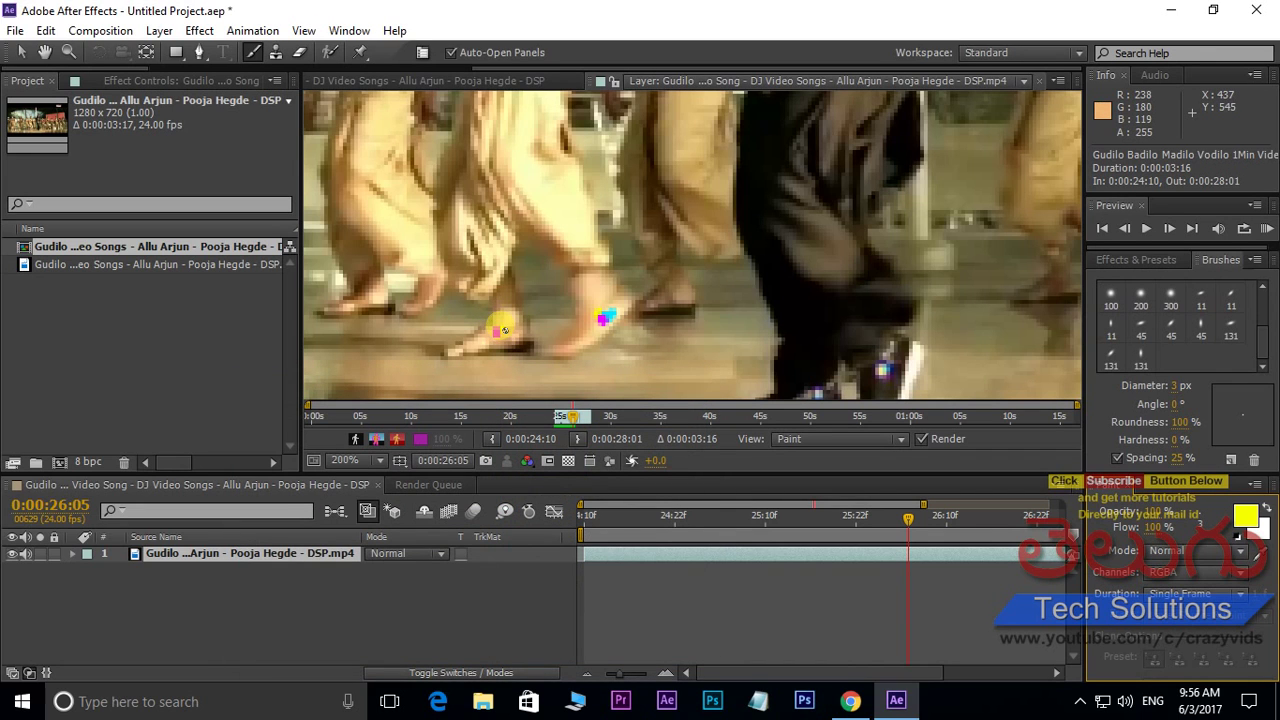
click(501, 322)
click(1245, 516)
click(512, 538)
click(661, 414)
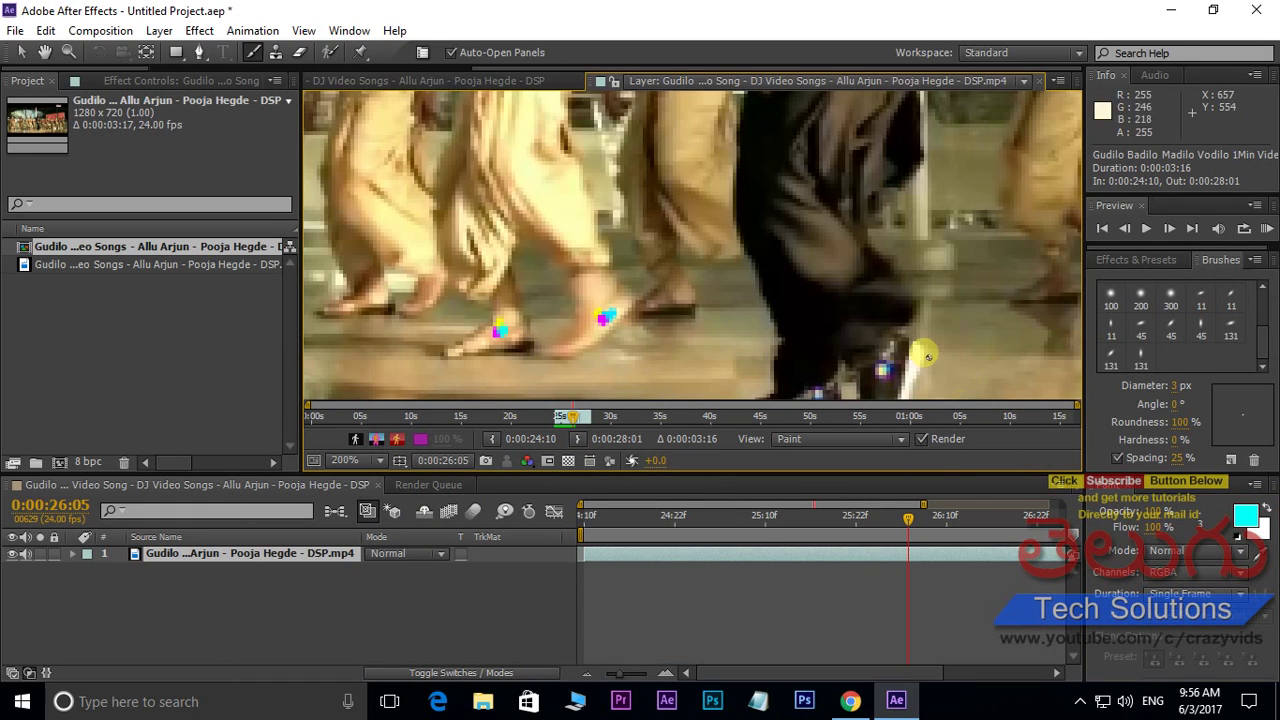
Step: Advance to 0:00:26:06 and paint cyan patches on both feet of the background dancer
key(Page_Down)
drag(787, 267, 794, 194)
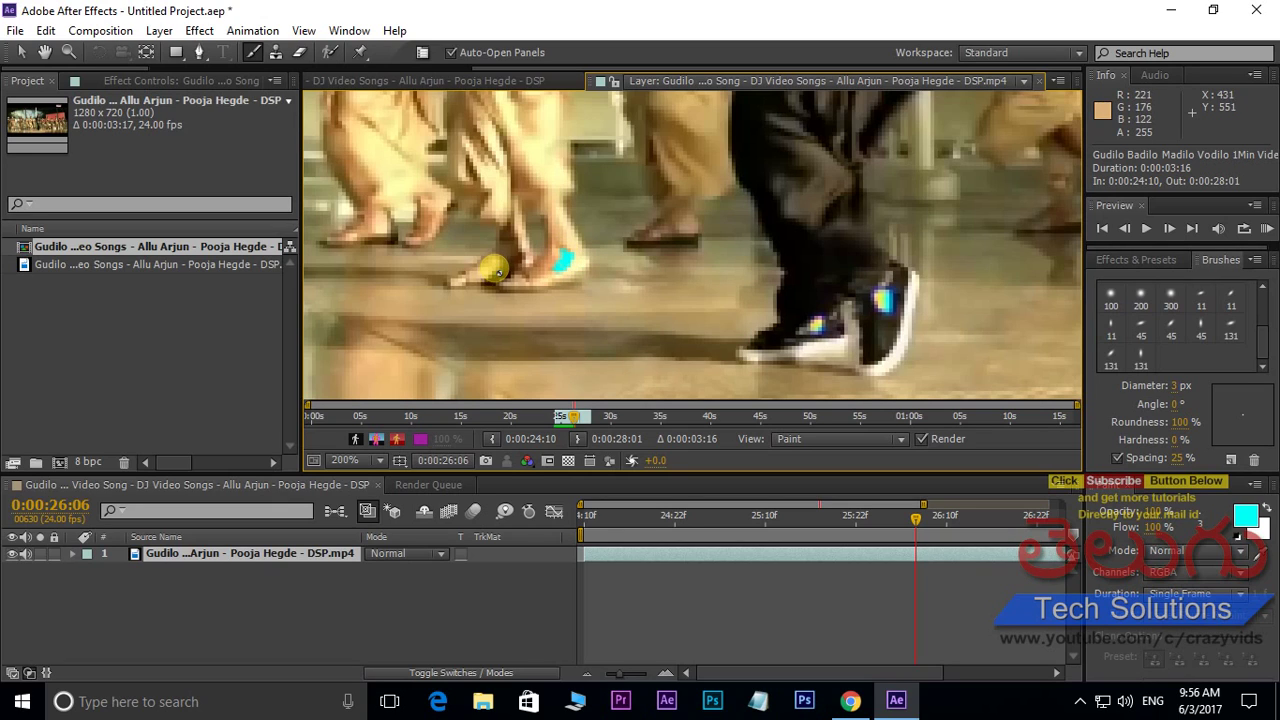
drag(493, 268, 506, 267)
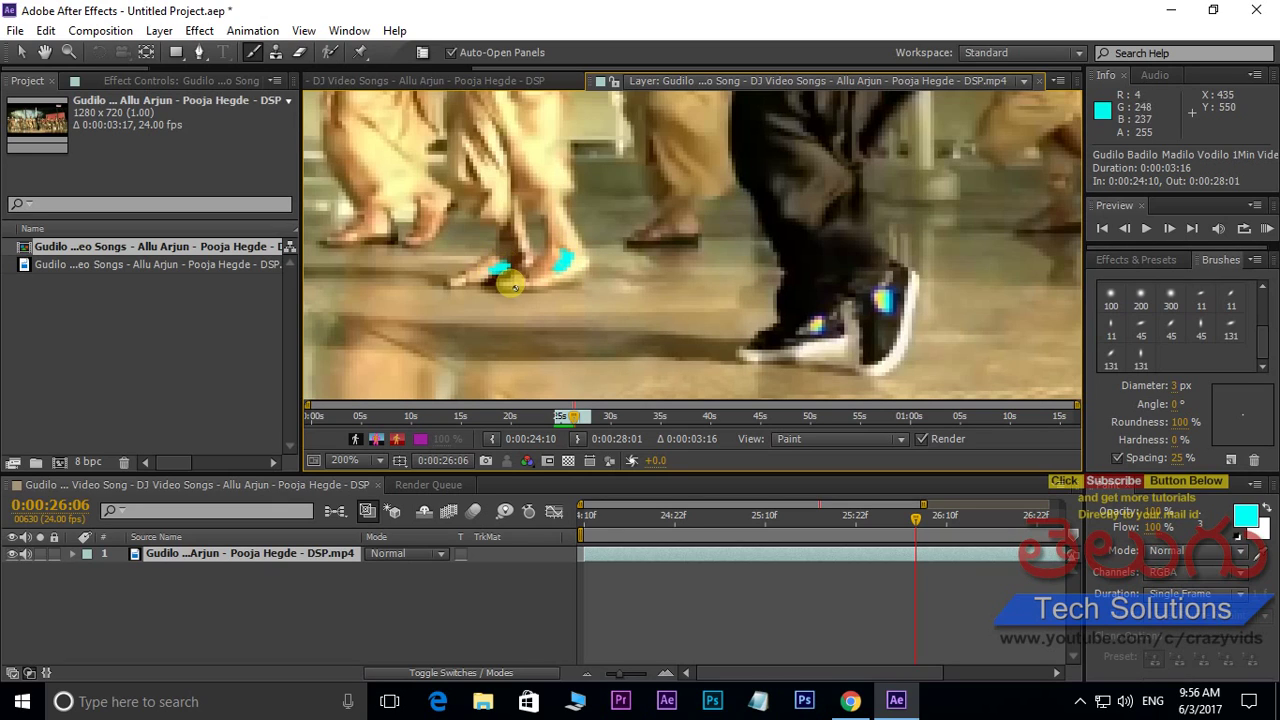
Step: Paint green and yellow (EAFF00) strokes beside the cyan patches on both of the background dancer's feet at 0:00:26:06
click(1246, 517)
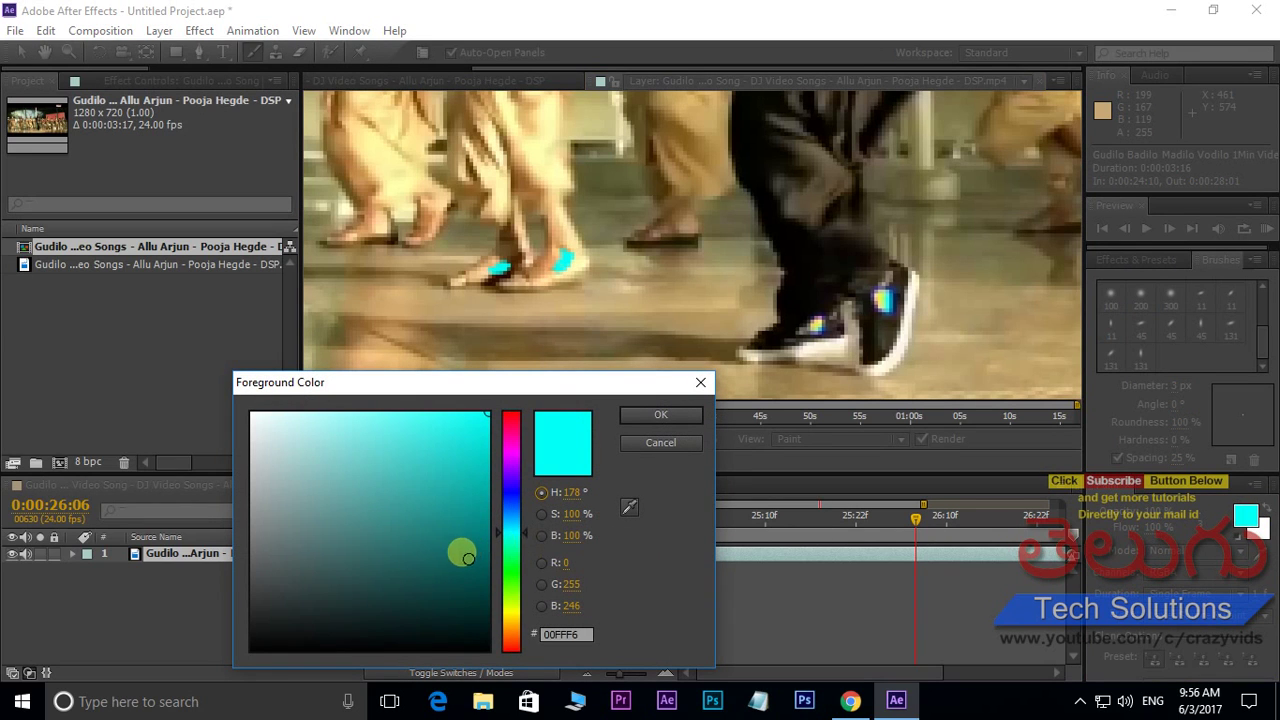
click(510, 574)
click(660, 414)
mouse_move(559, 275)
mouse_down()
mouse_move(563, 259)
mouse_move(503, 268)
mouse_up()
click(1245, 515)
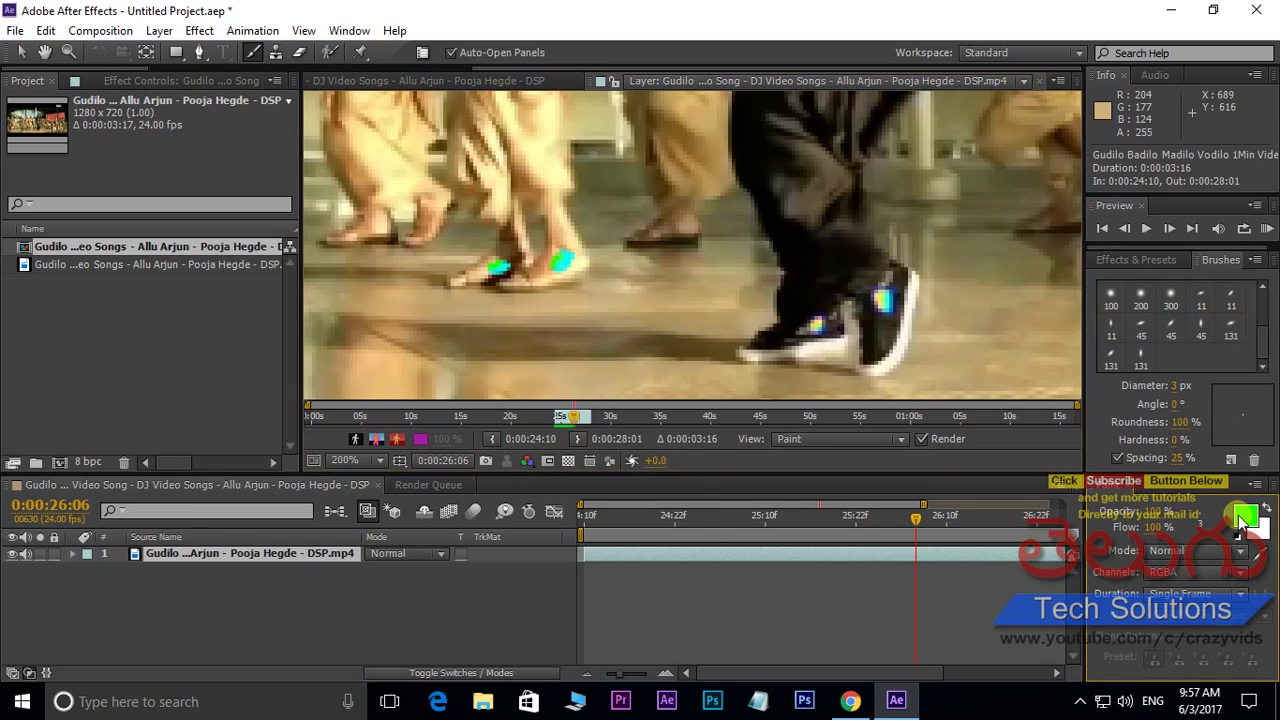
drag(524, 537, 519, 600)
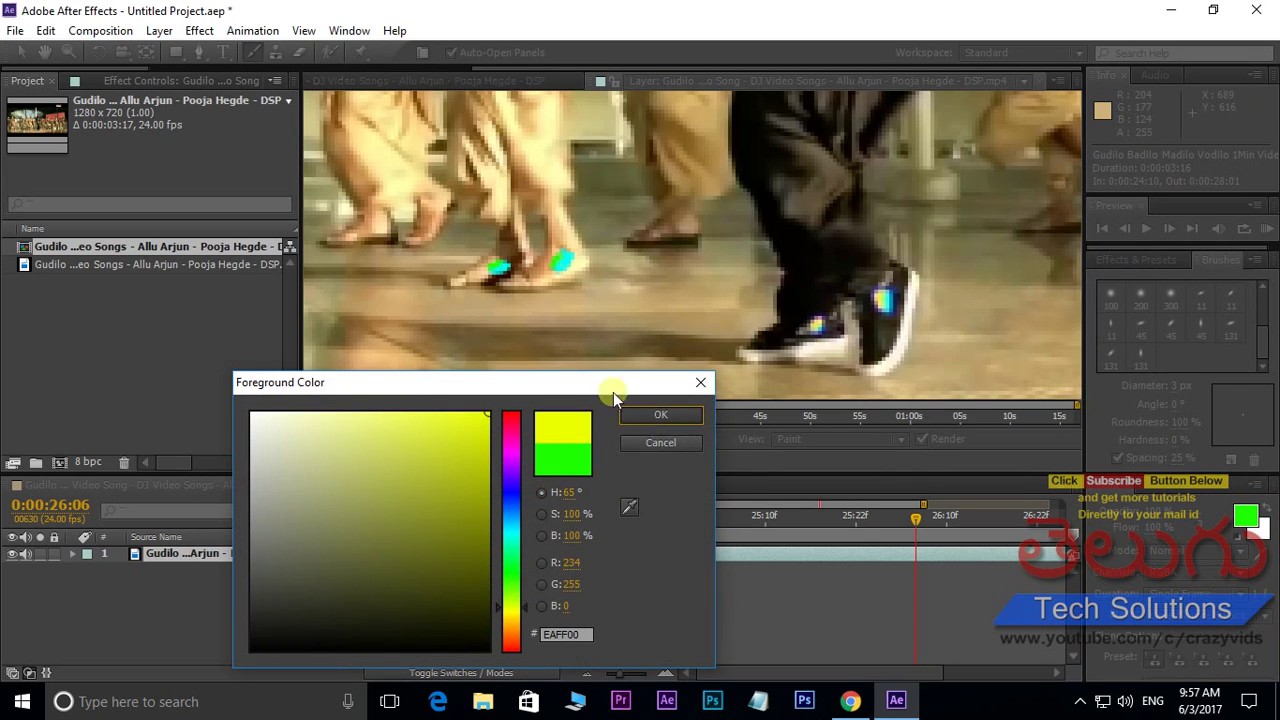
click(646, 414)
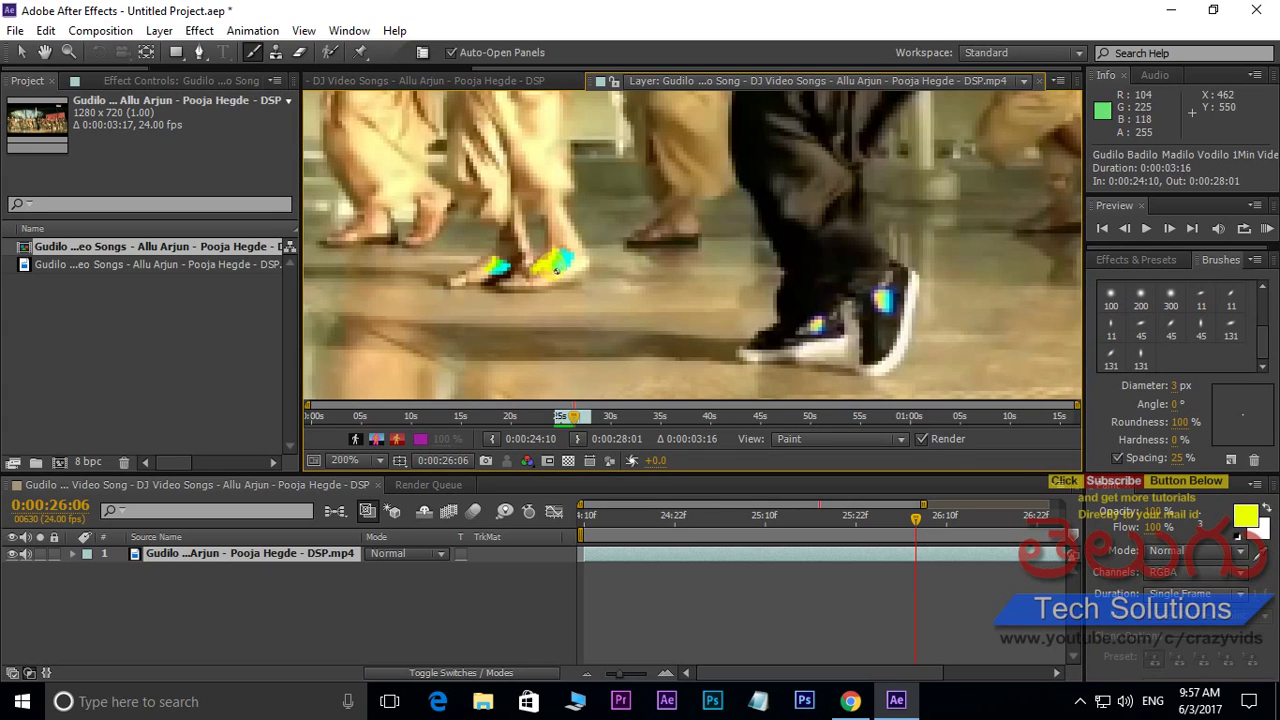
Step: At 0:00:26:07, paint yellow patches edged with light blue (00D8FF) on both of the background dancer's feet
key(Page_Down)
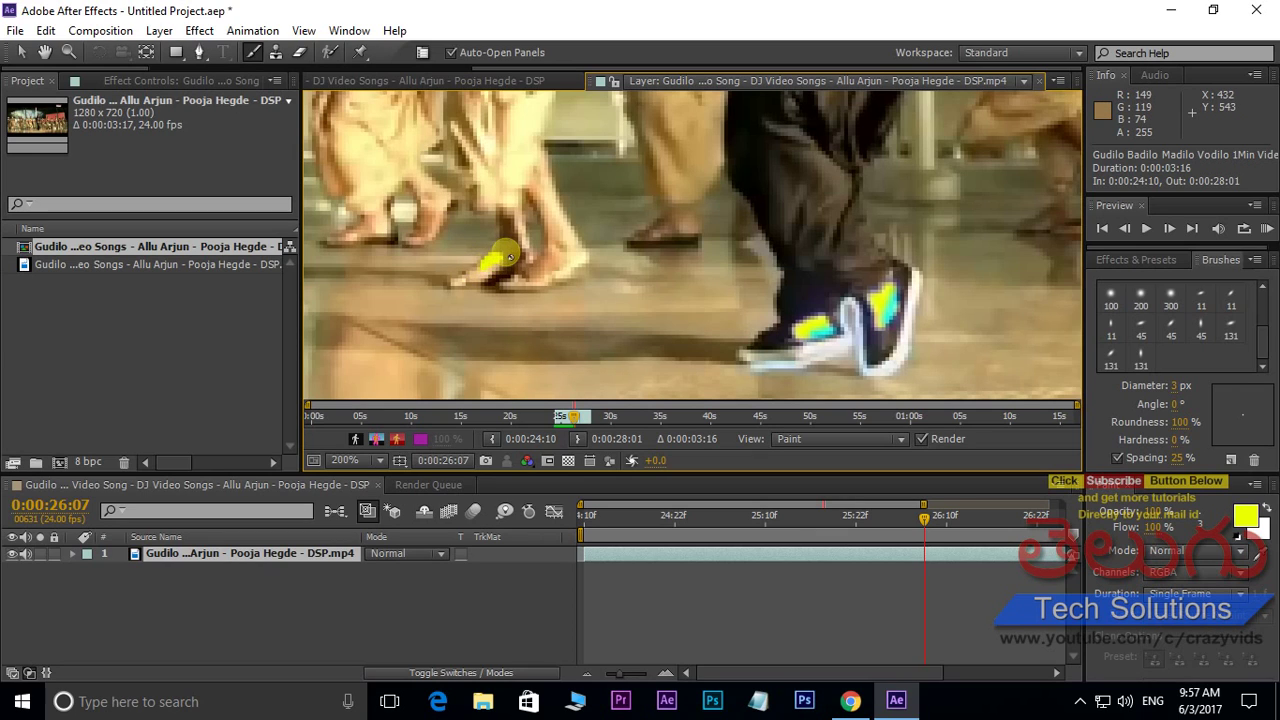
drag(538, 268, 567, 259)
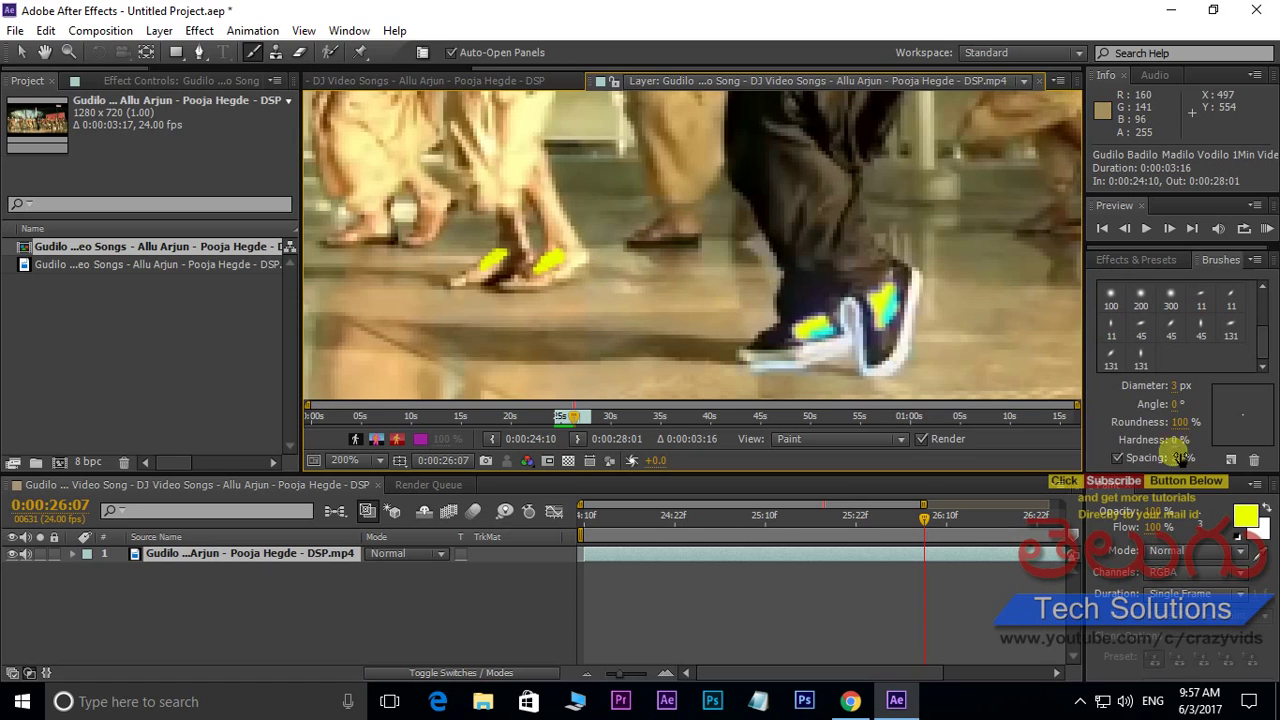
click(1245, 515)
click(521, 521)
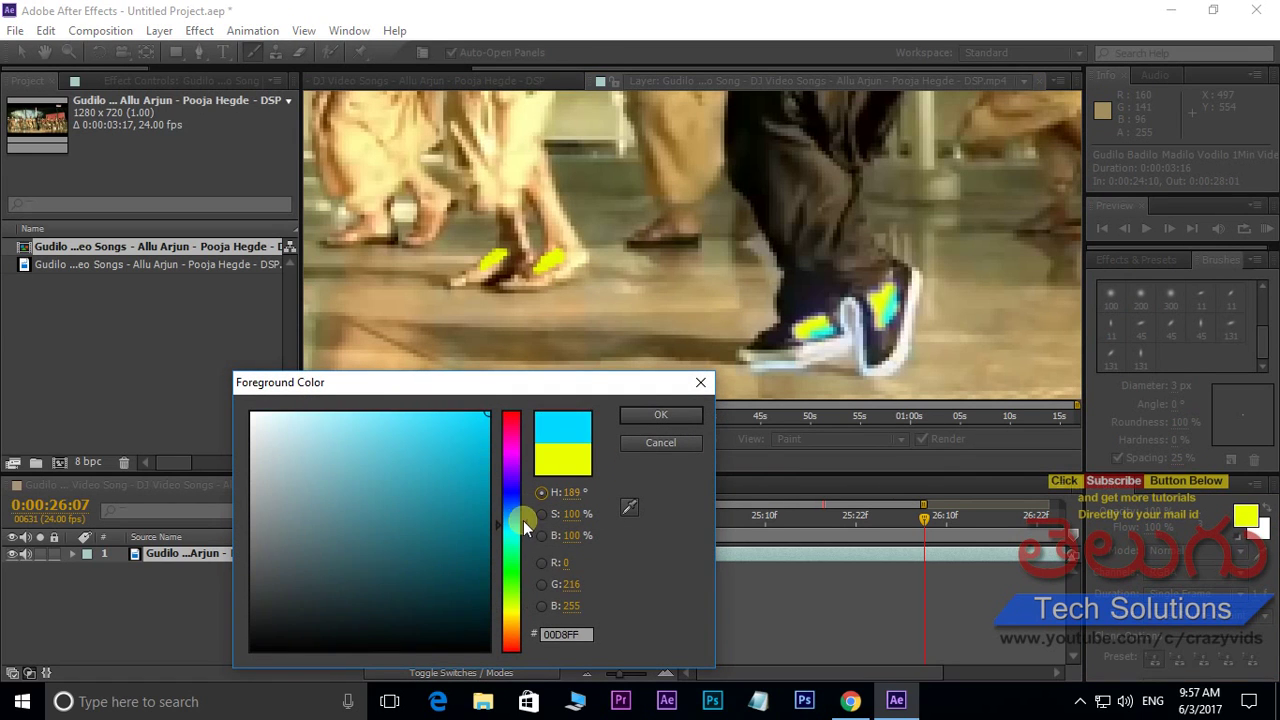
click(661, 414)
drag(515, 262, 477, 276)
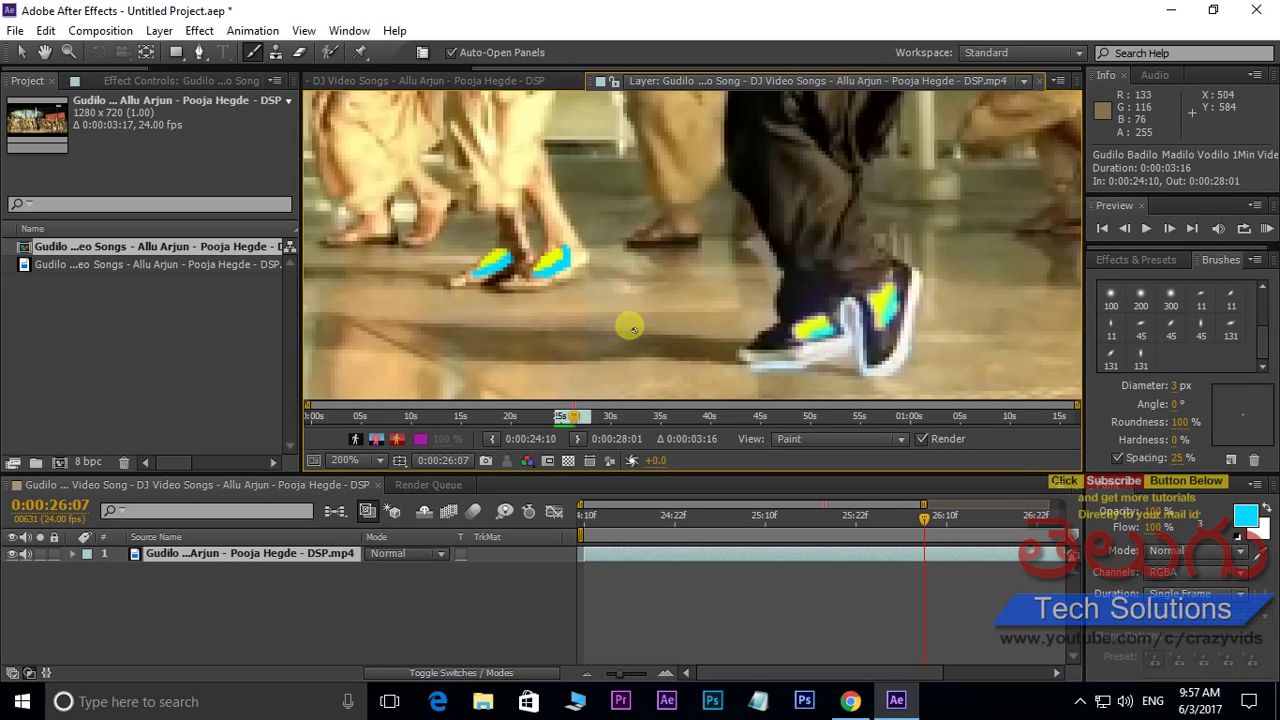
Step: Compare the feet at 0:00:26:07 and 0:00:26:08, then paint light-blue patches on both of the background dancer's feet at 0:00:26:08
key(Page_Down)
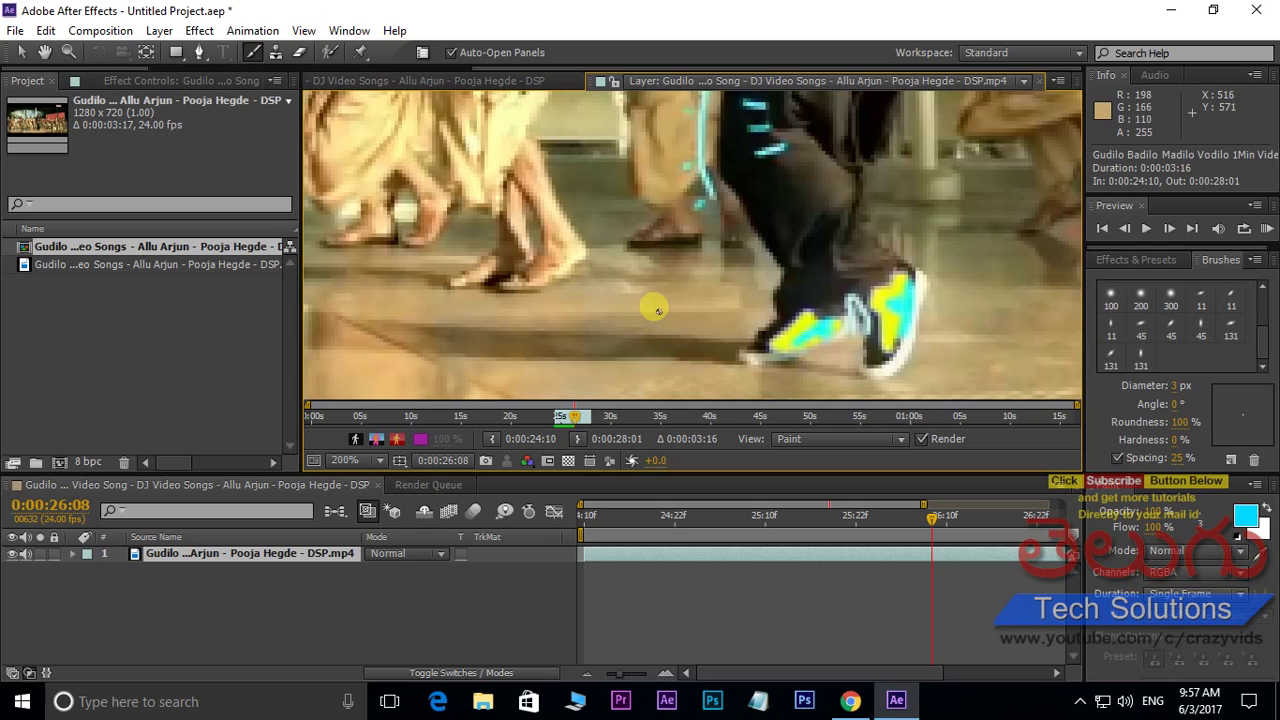
key(Page_Up)
drag(752, 233, 763, 266)
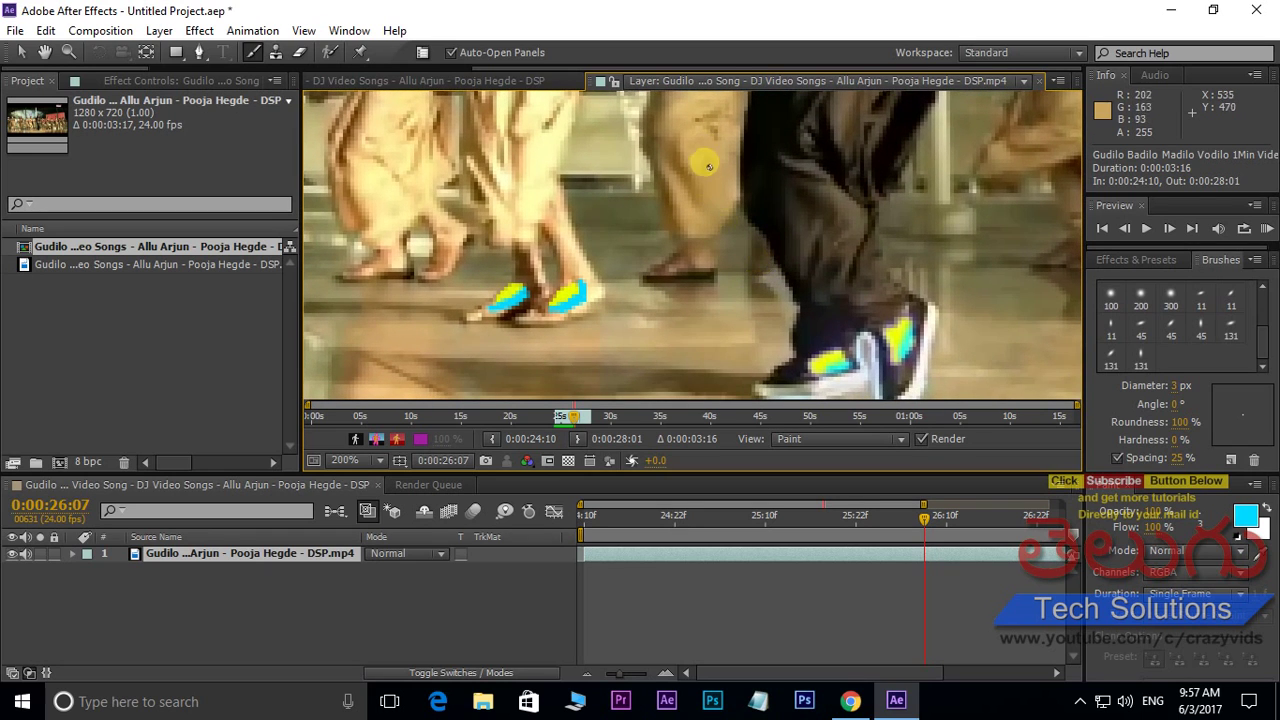
scroll(720, 182, down, 2)
scroll(722, 183, up, 2)
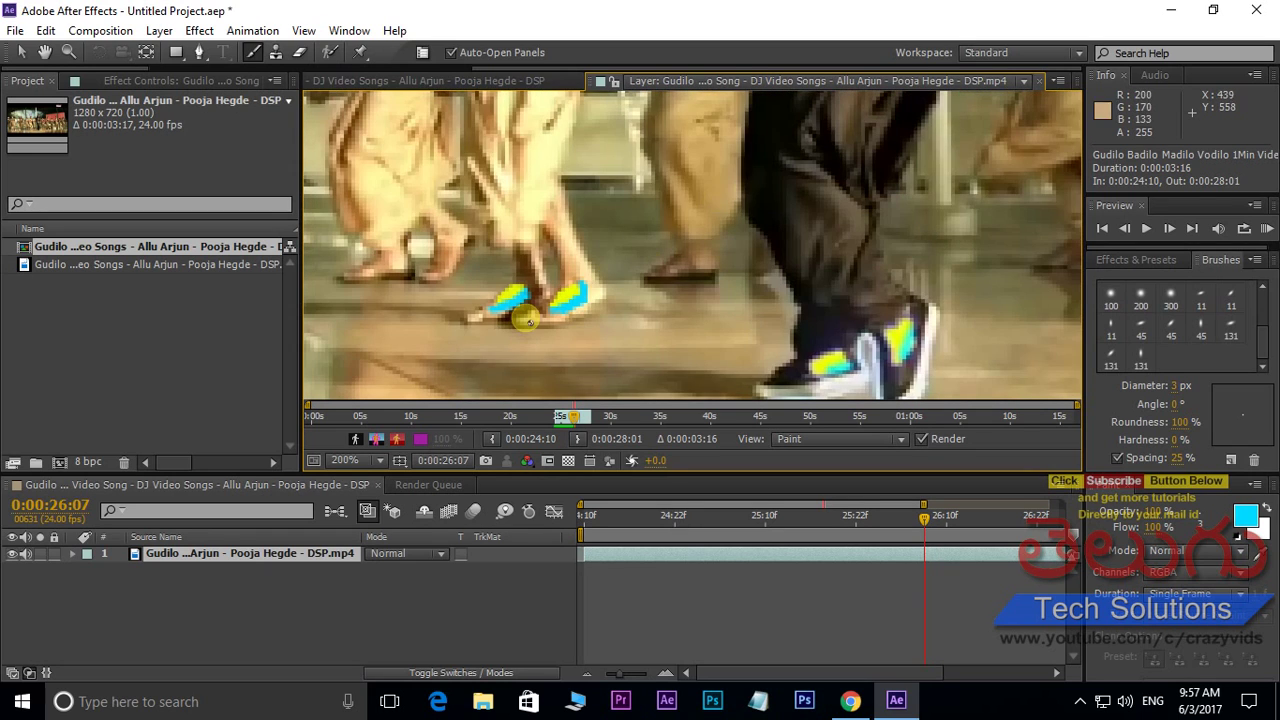
key(Page_Down)
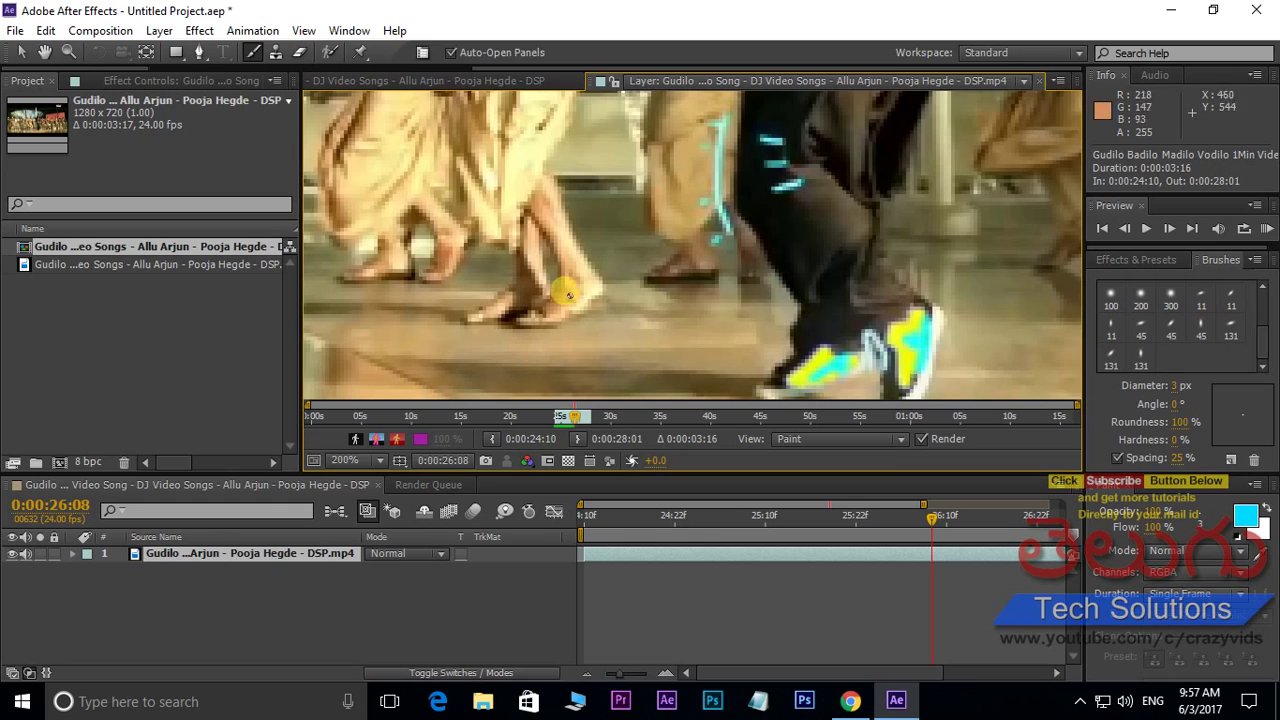
mouse_move(565, 307)
mouse_down()
mouse_move(597, 288)
mouse_move(553, 316)
mouse_move(507, 318)
mouse_move(540, 294)
mouse_up()
Step: Paint a light-blue line between the two background dancers' trousers, with short dashes on the trouser legs on both sides
mouse_move(468, 170)
mouse_down()
mouse_move(481, 255)
mouse_move(493, 243)
mouse_move(470, 314)
mouse_up()
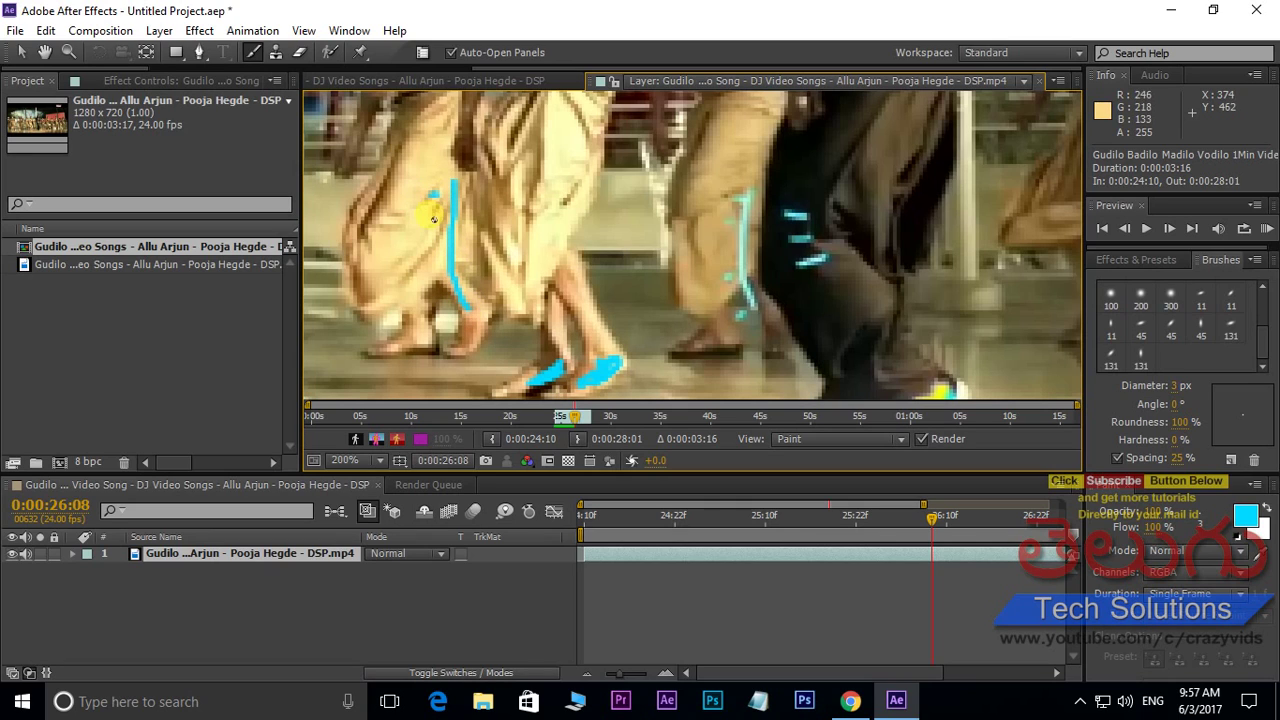
drag(434, 306, 465, 290)
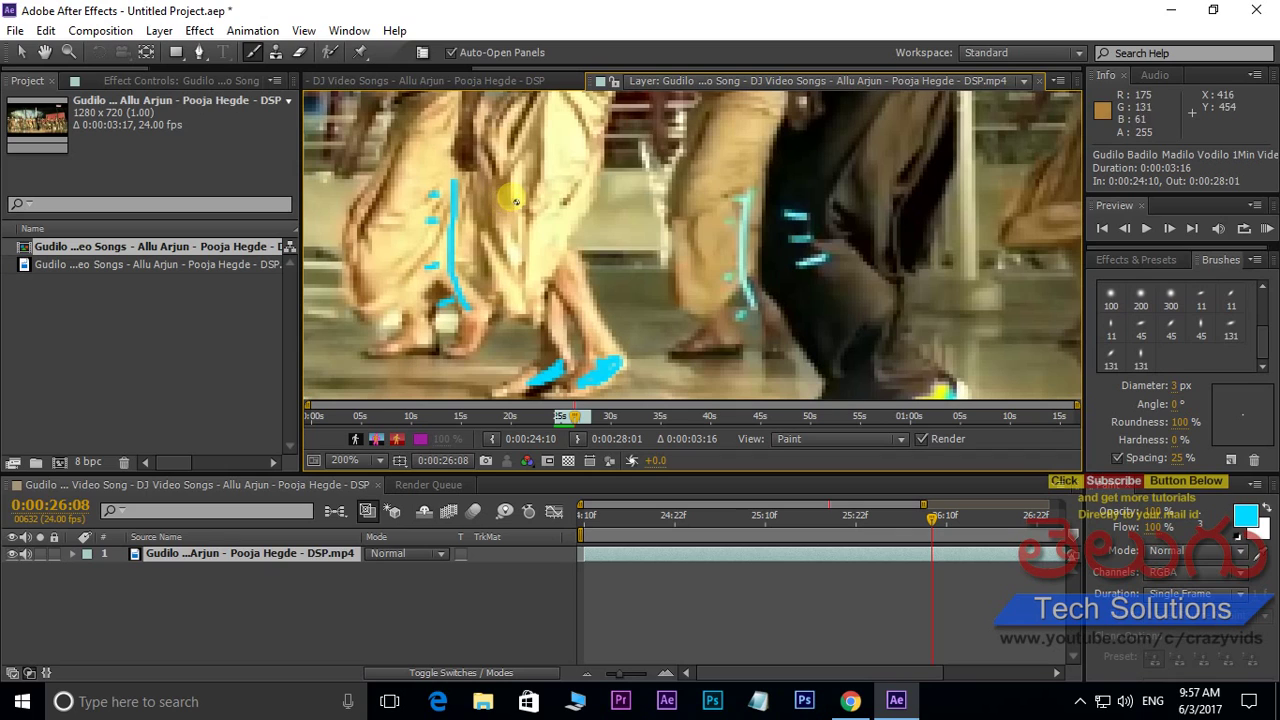
drag(514, 198, 540, 193)
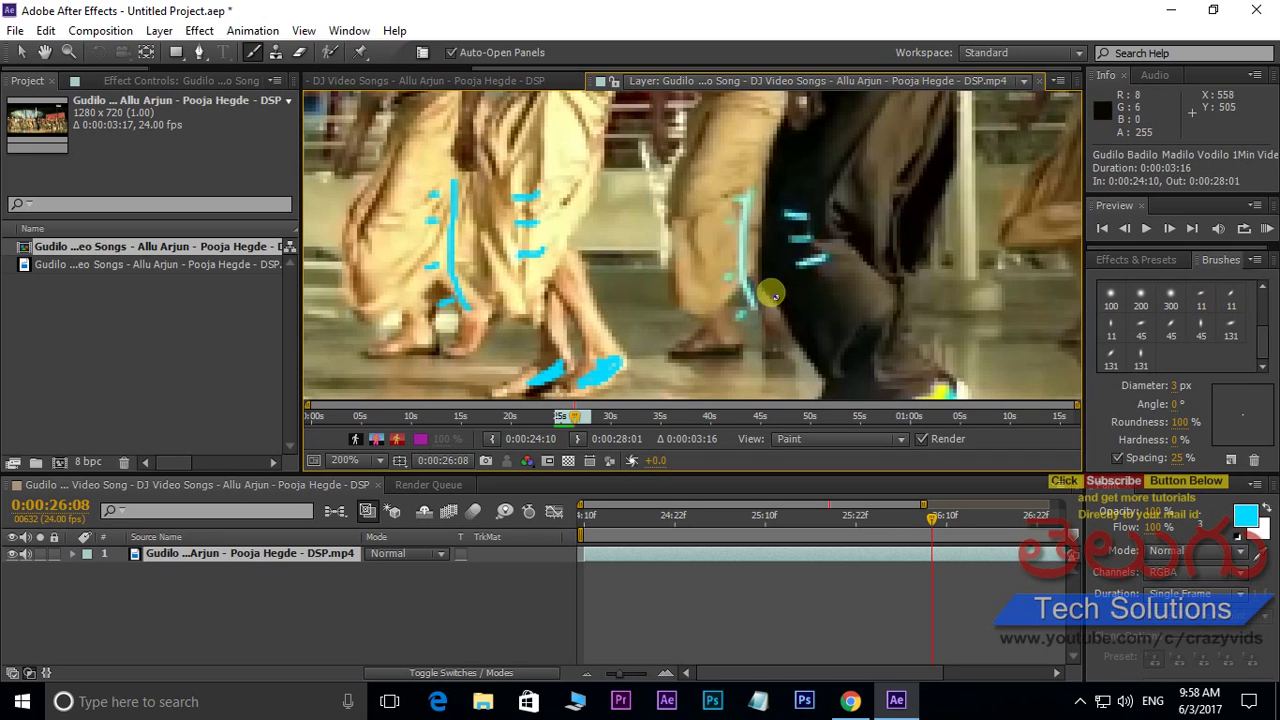
Step: Switch the brush colour to yellow and paint yellow strokes beside the light-blue patches on both of the background dancer's feet at 0:00:26:08
drag(766, 177, 754, 132)
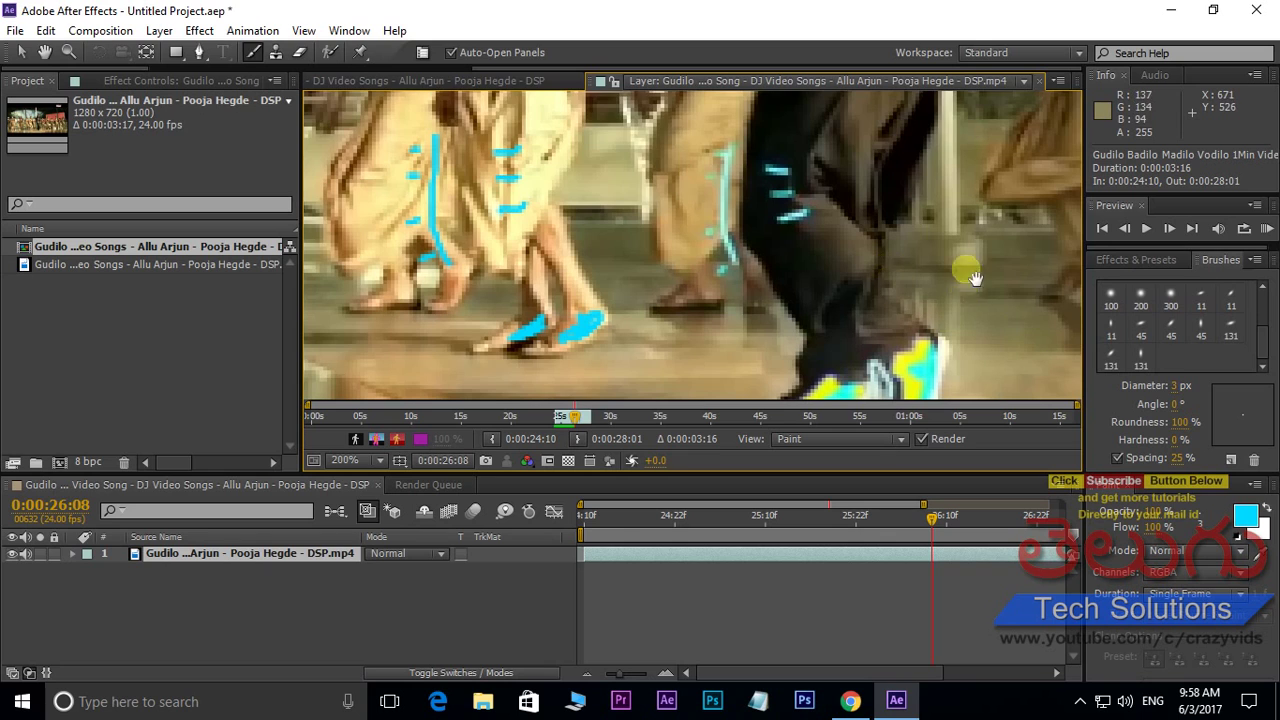
drag(967, 289, 969, 235)
click(1246, 515)
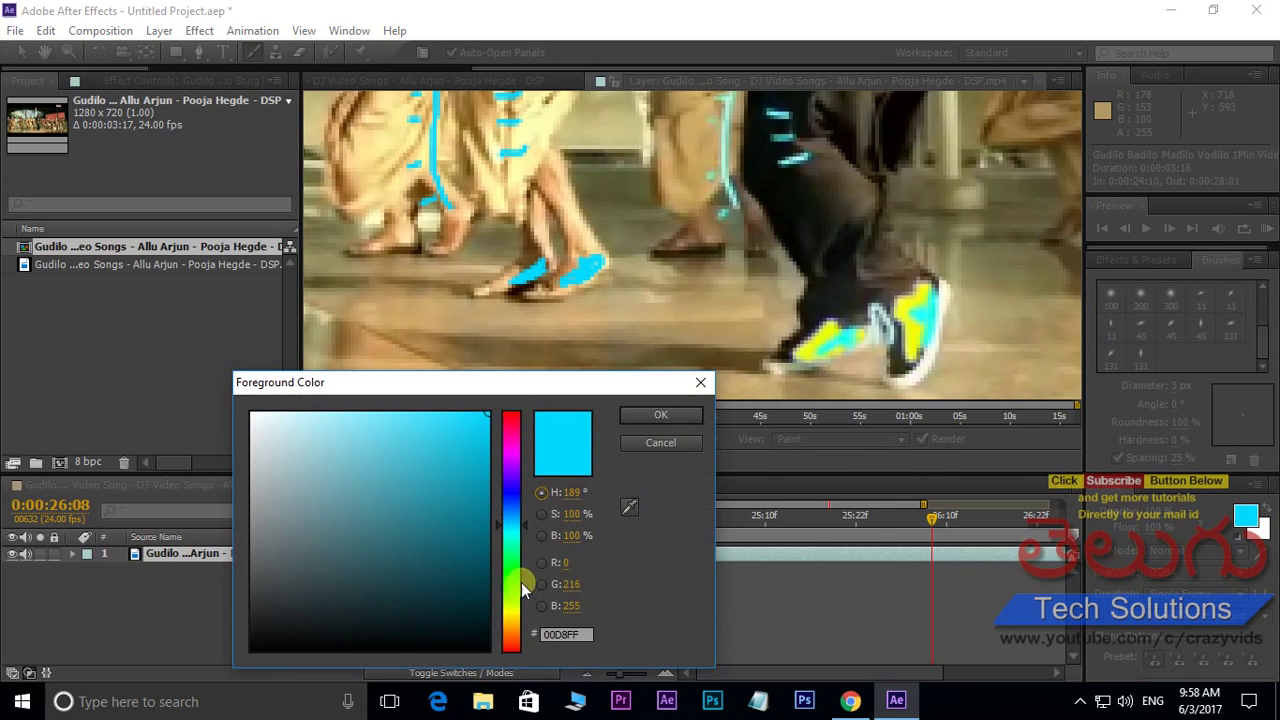
drag(525, 573, 517, 613)
click(661, 415)
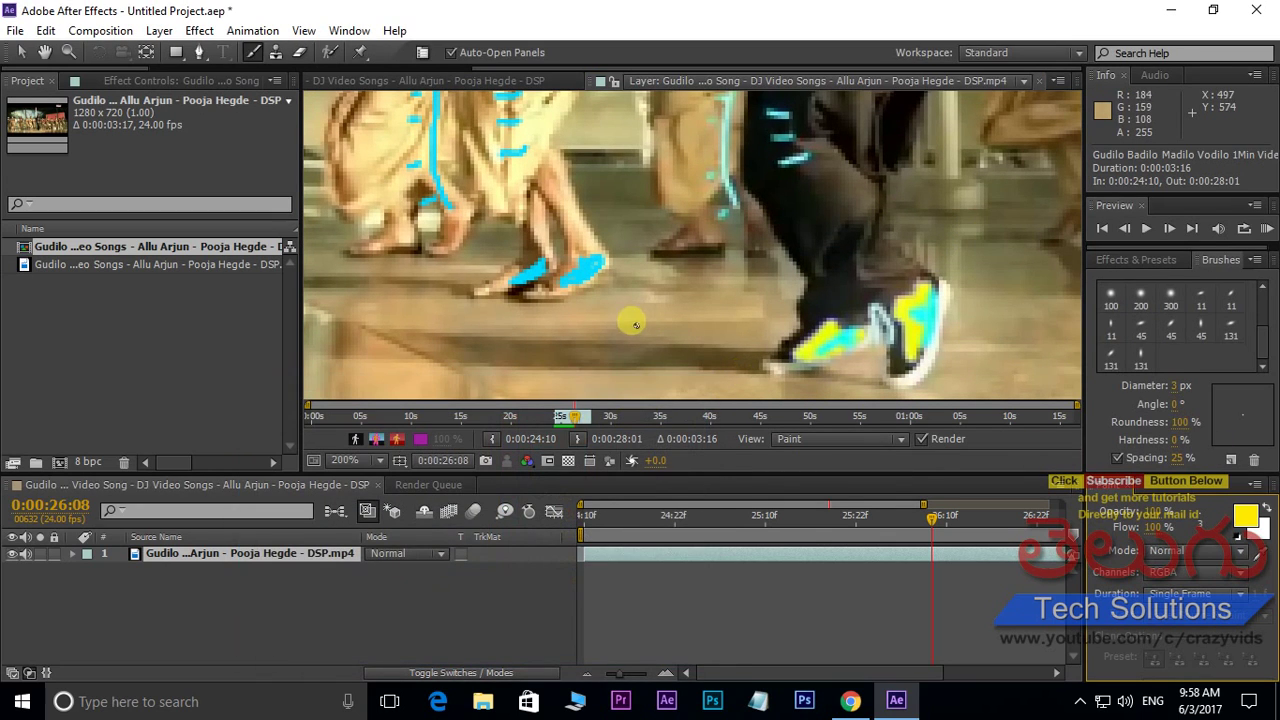
mouse_move(540, 258)
mouse_down()
mouse_move(501, 285)
mouse_move(523, 290)
mouse_move(603, 258)
mouse_move(566, 292)
mouse_up()
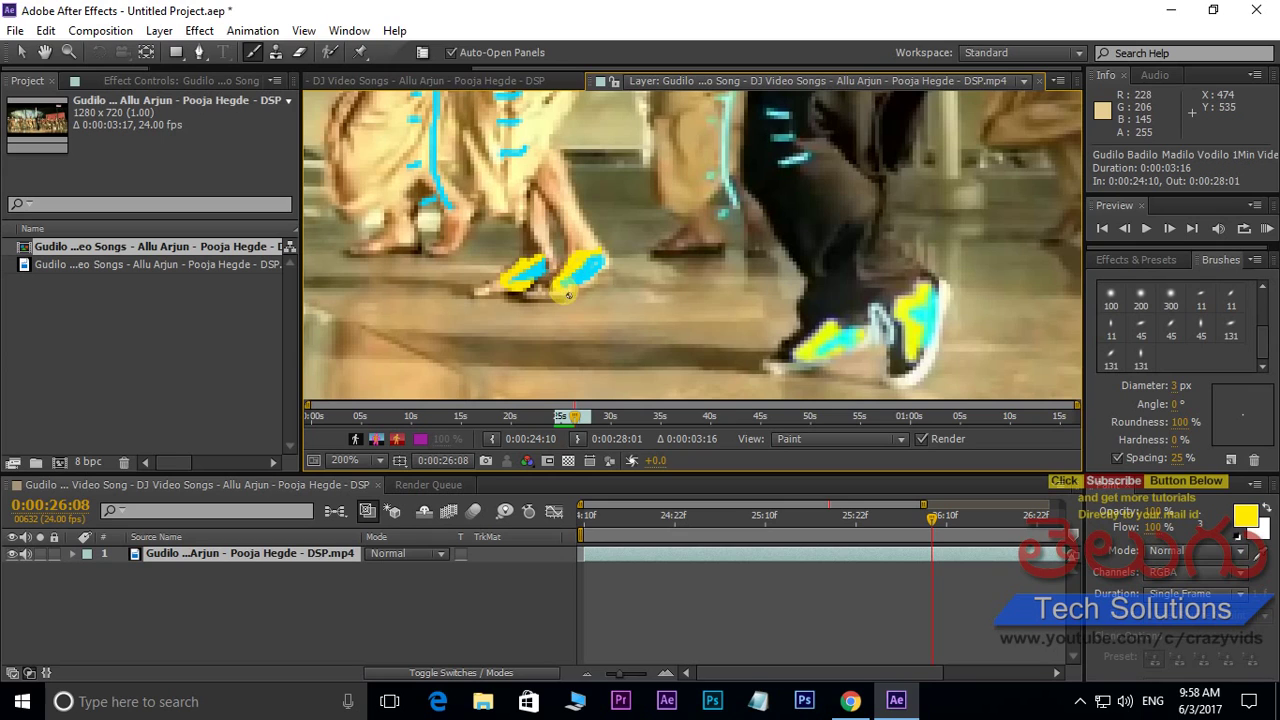
click(628, 306)
Step: At 0:00:26:09, paint both of the background dancer's bare feet with solid yellow patches
key(Page_Down)
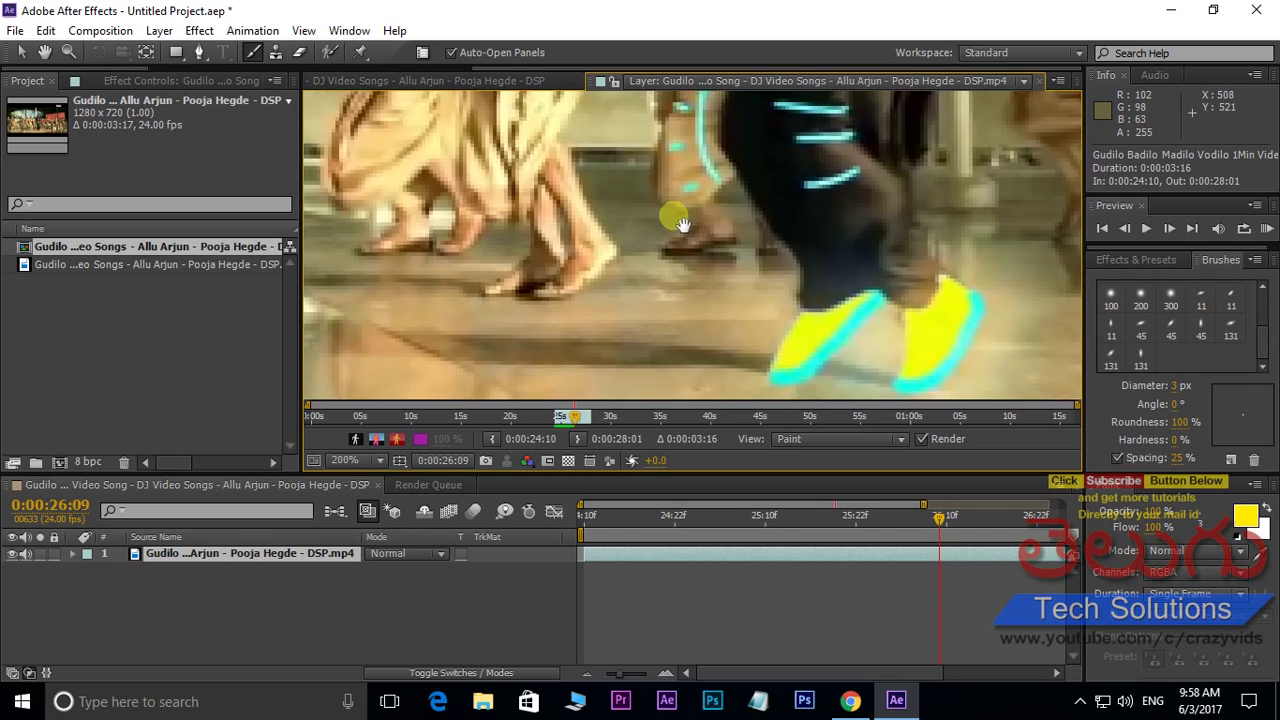
drag(813, 289, 797, 348)
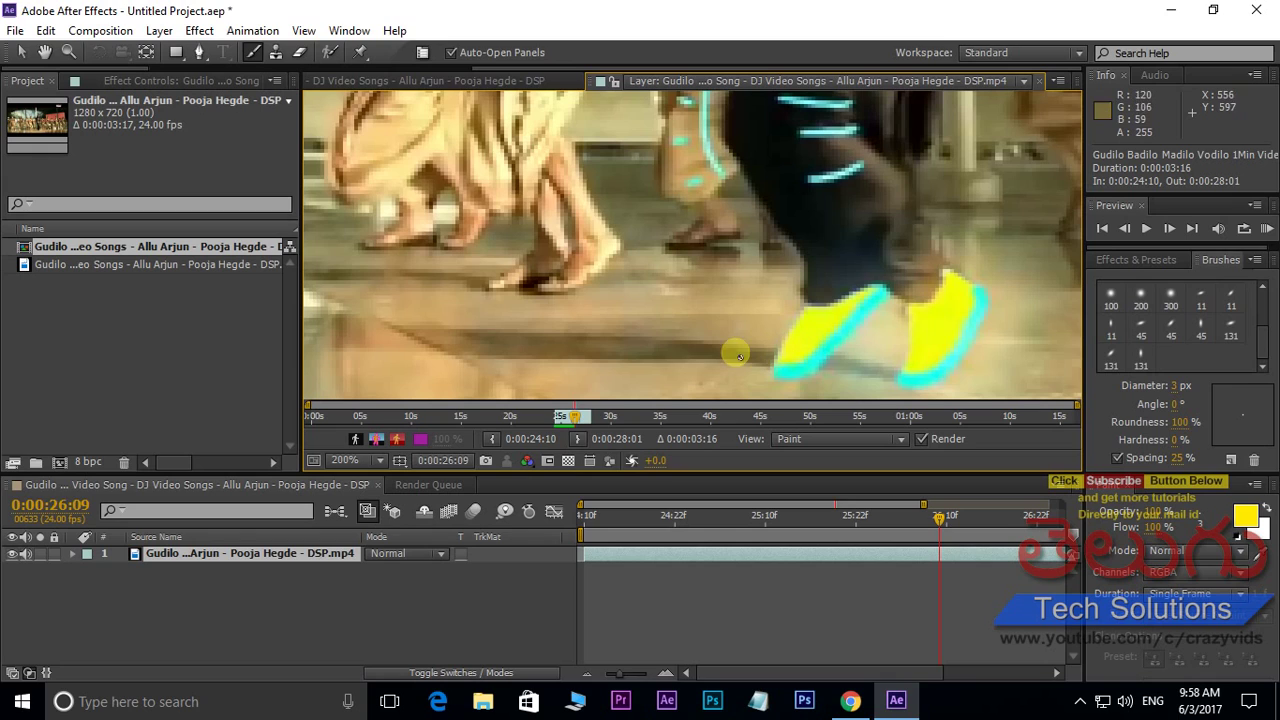
drag(740, 256, 743, 248)
mouse_move(540, 235)
mouse_down()
mouse_move(521, 264)
mouse_move(541, 242)
mouse_move(492, 281)
mouse_move(540, 243)
mouse_up()
mouse_move(556, 246)
mouse_down()
mouse_move(505, 264)
mouse_move(514, 273)
mouse_up()
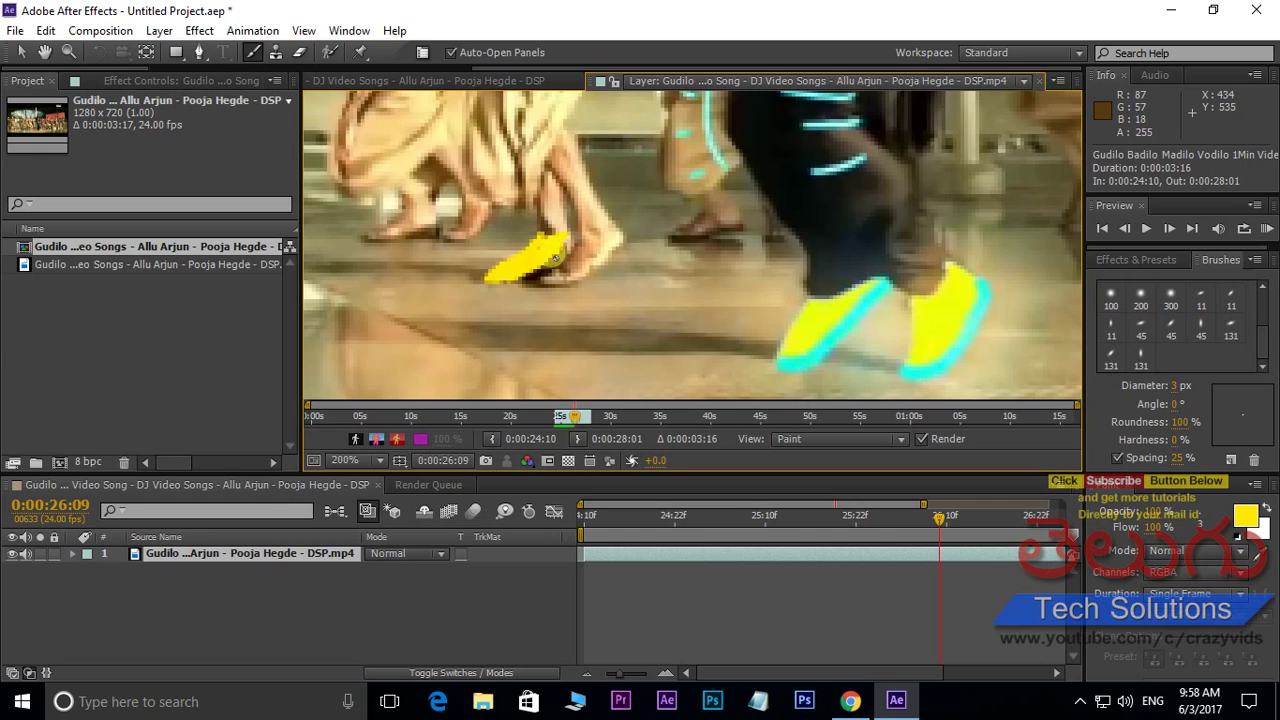
mouse_move(555, 226)
mouse_down()
mouse_move(577, 261)
mouse_move(553, 276)
mouse_move(567, 280)
mouse_move(631, 229)
mouse_move(611, 222)
mouse_move(618, 237)
mouse_move(566, 278)
mouse_move(591, 238)
mouse_up()
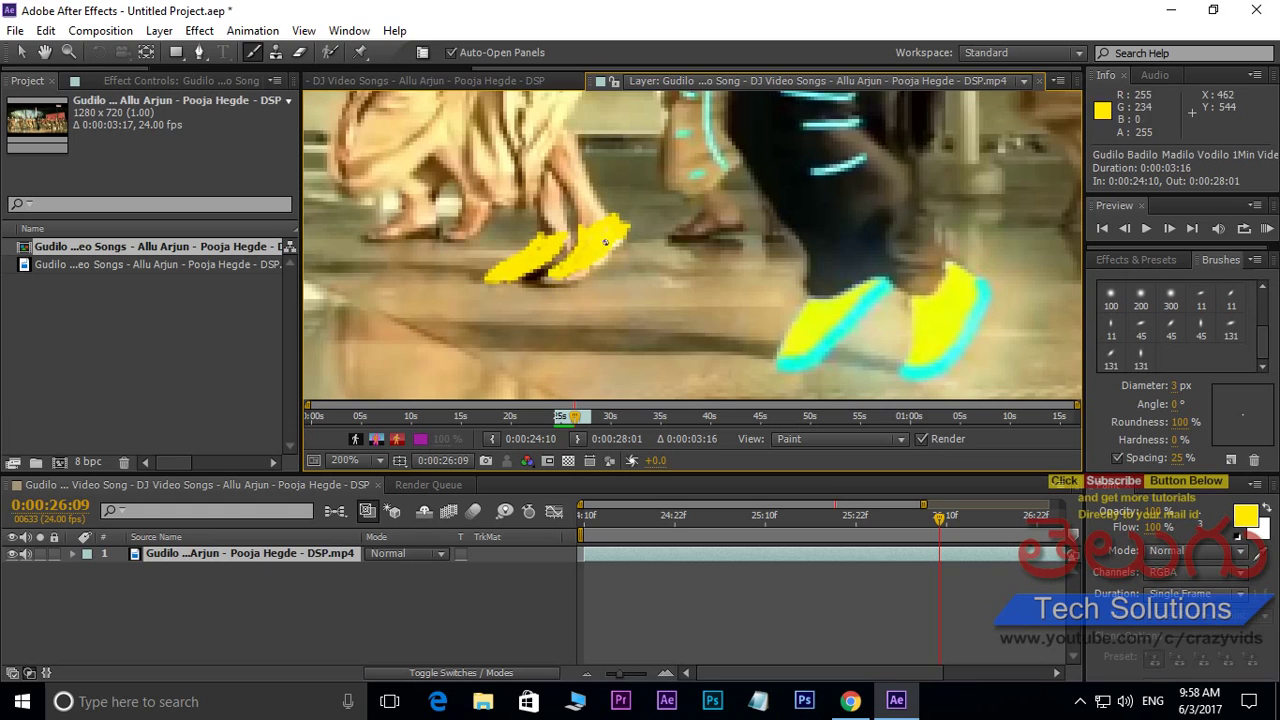
drag(622, 205, 617, 212)
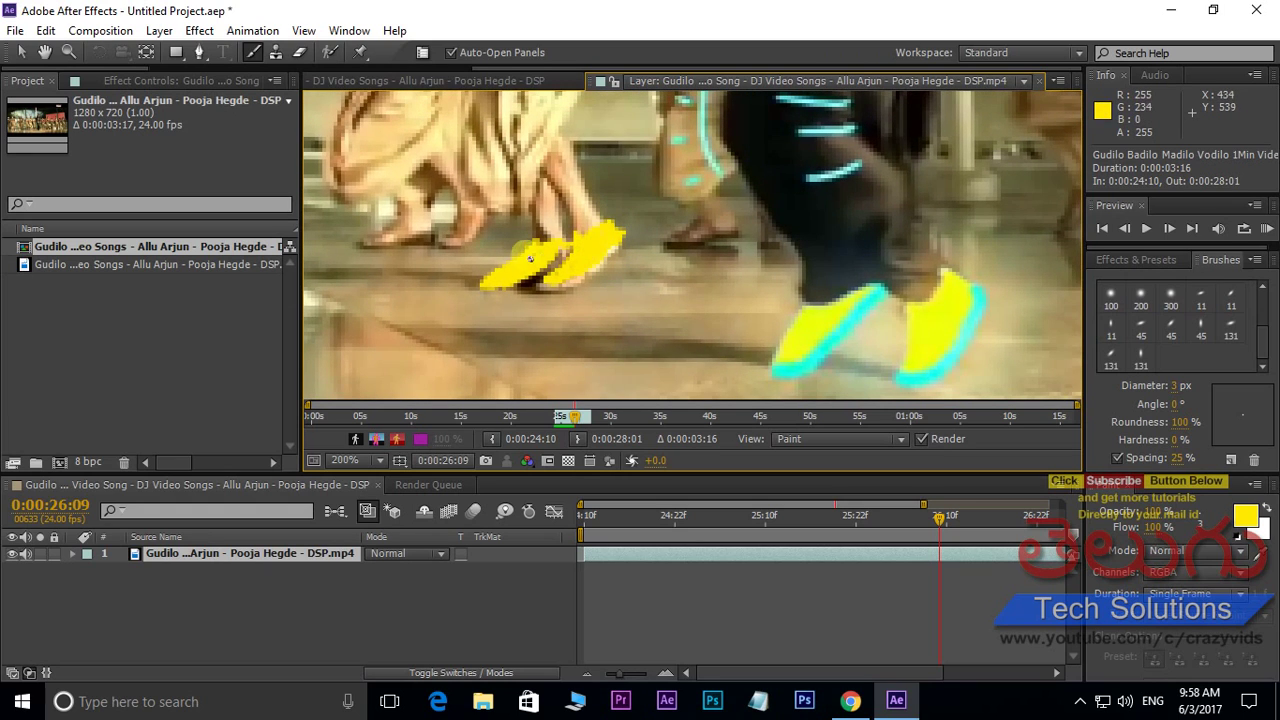
Step: Set the brush colour to cyan (00FFEA) and outline the lower edges of both yellow feet at 0:00:26:09
click(1245, 515)
click(515, 540)
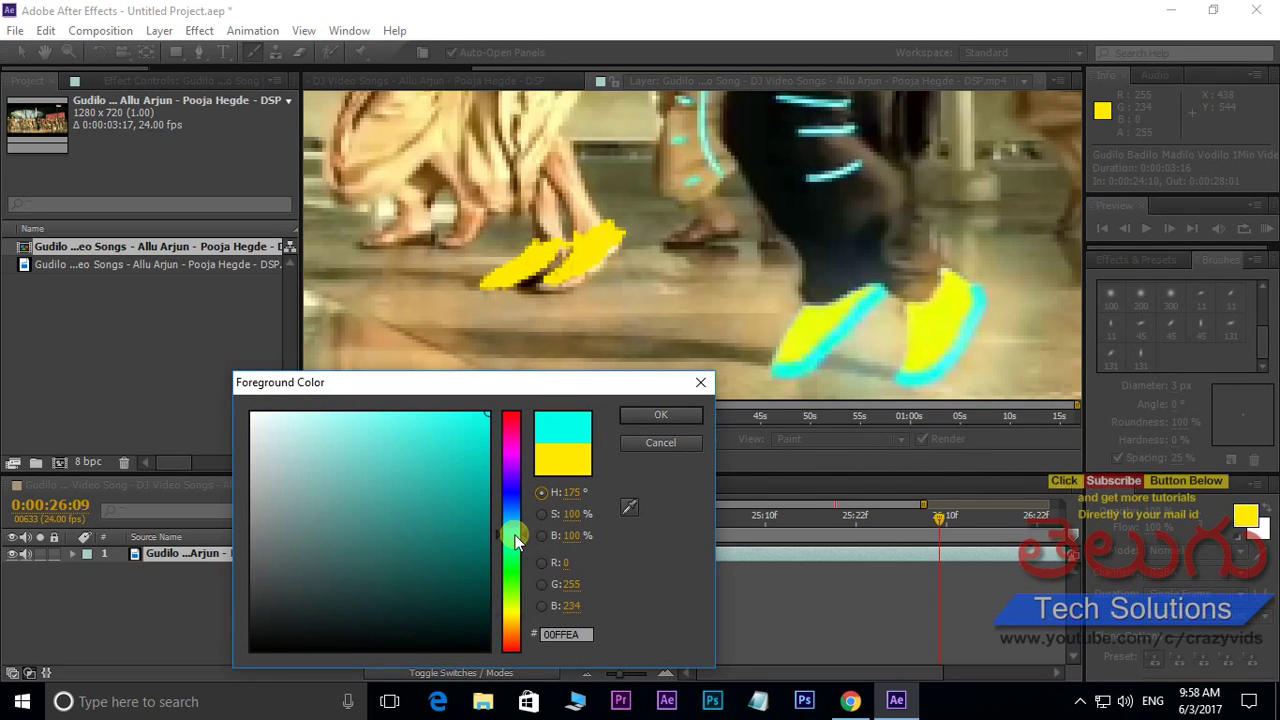
click(652, 415)
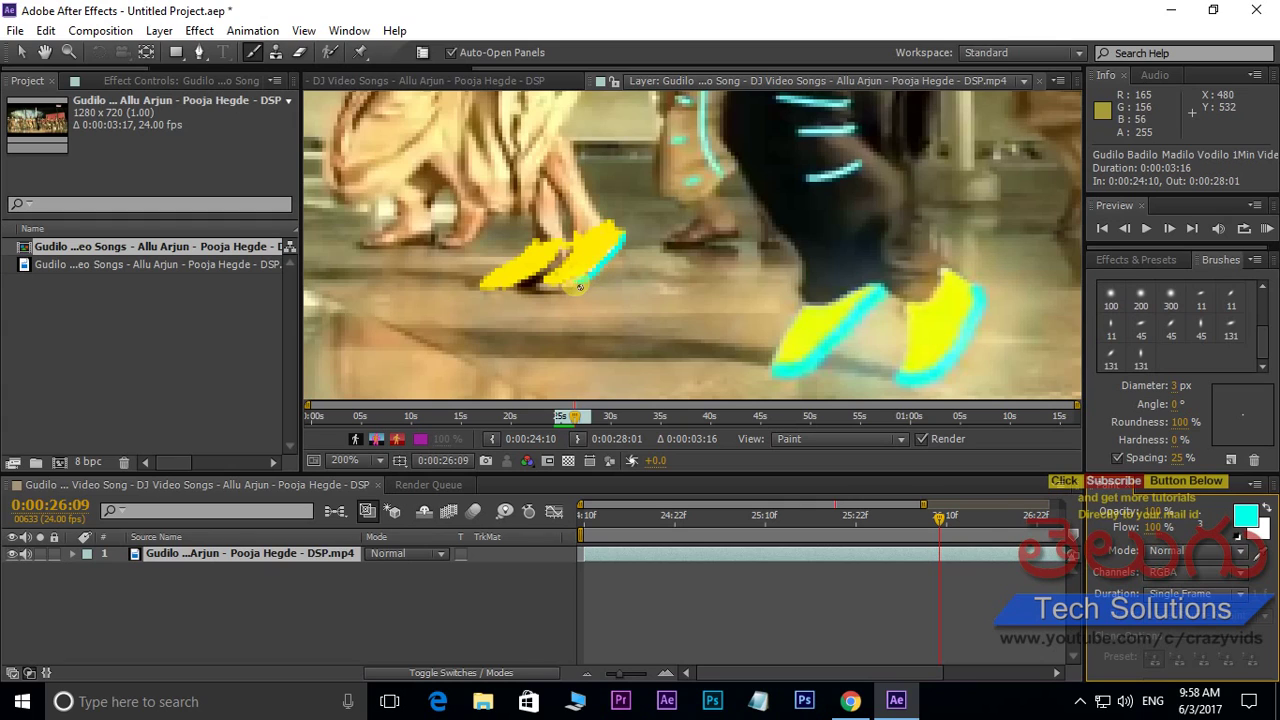
mouse_move(595, 276)
mouse_down()
mouse_move(534, 293)
mouse_move(568, 289)
mouse_up()
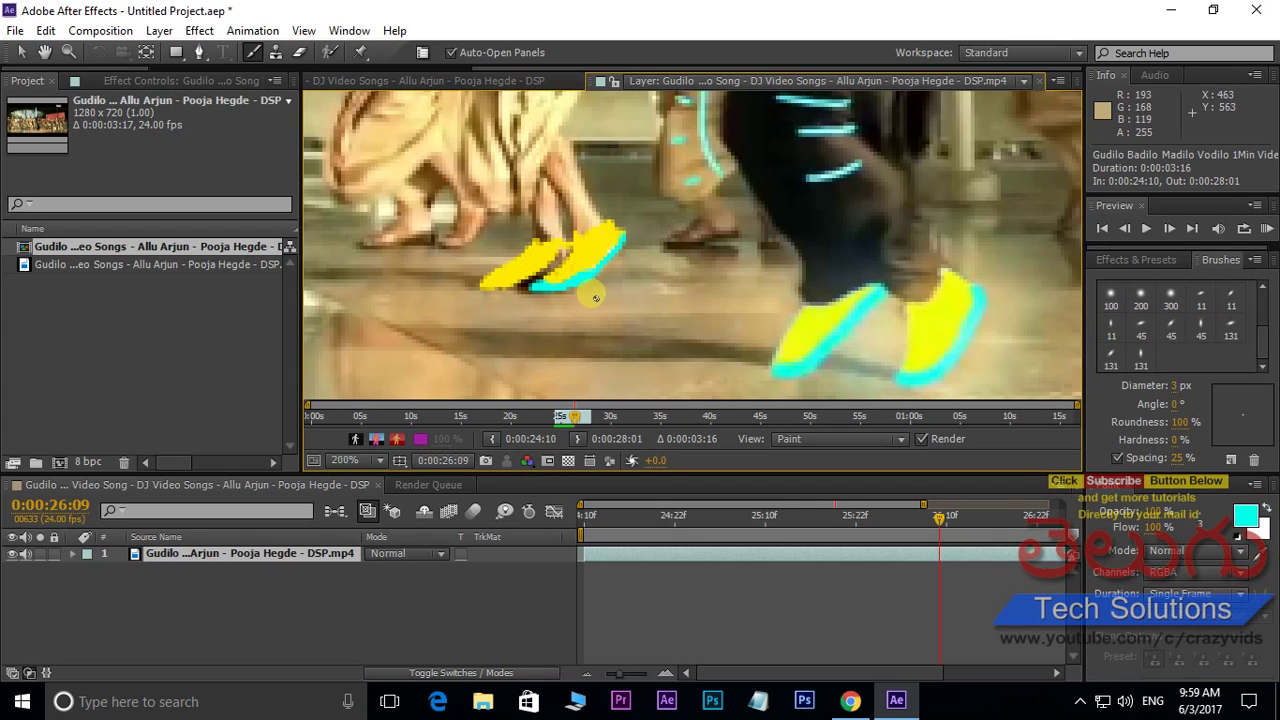
drag(481, 286, 545, 275)
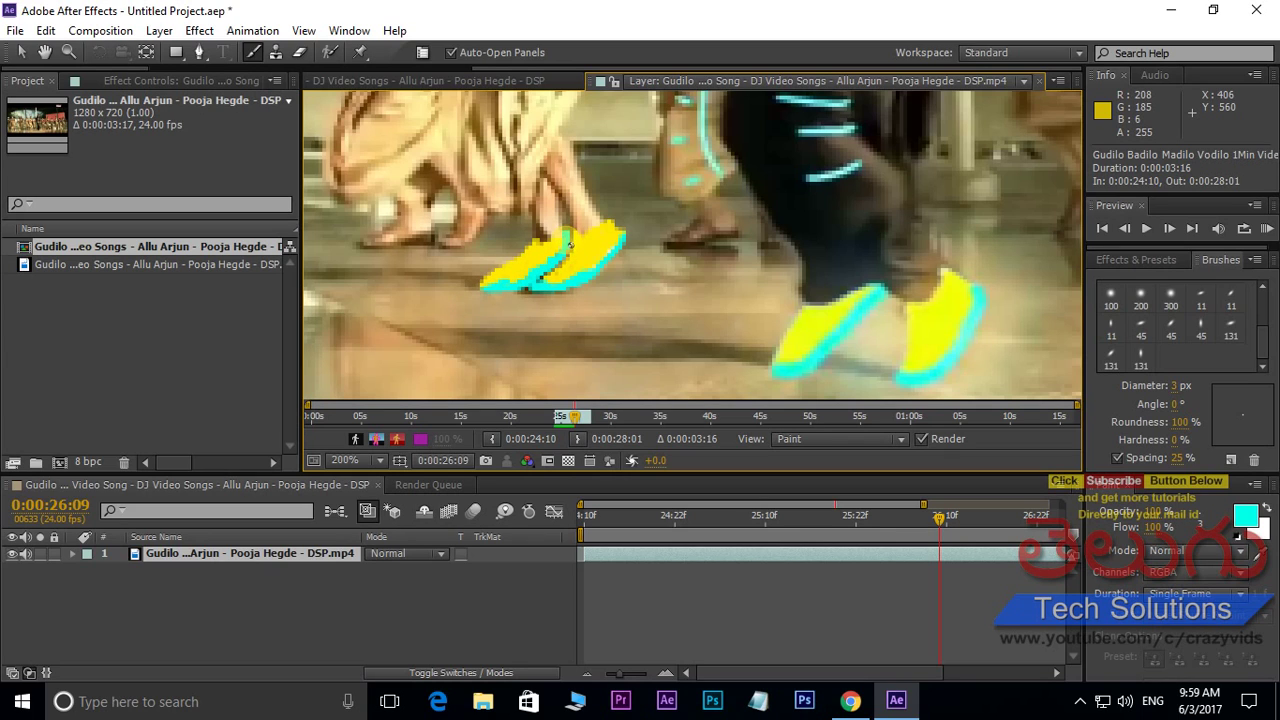
Step: Paint three cyan dashes on the background dancer's trouser leg and a curved line with short dashes on the neighbouring trousers at 0:00:26:09
scroll(565, 280, up, 3)
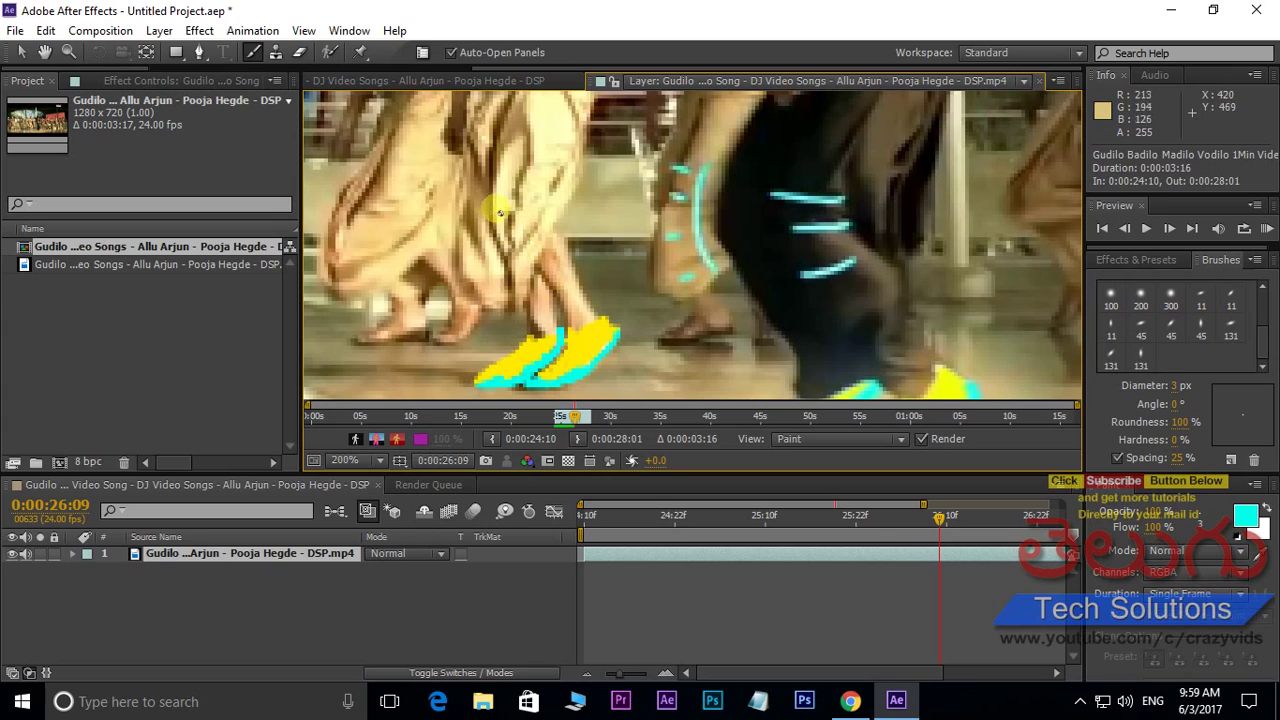
mouse_move(492, 188)
mouse_down()
mouse_move(546, 188)
mouse_move(546, 208)
mouse_up()
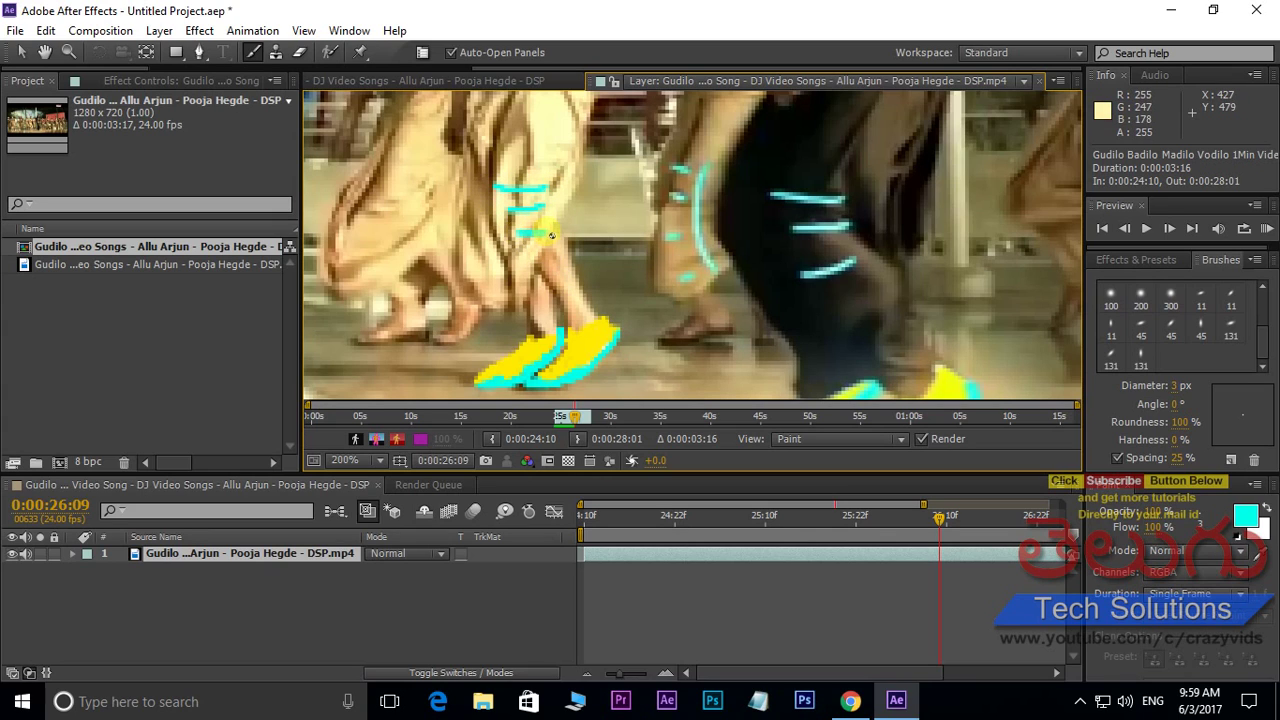
mouse_move(451, 172)
mouse_down()
mouse_move(446, 262)
mouse_move(461, 293)
mouse_up()
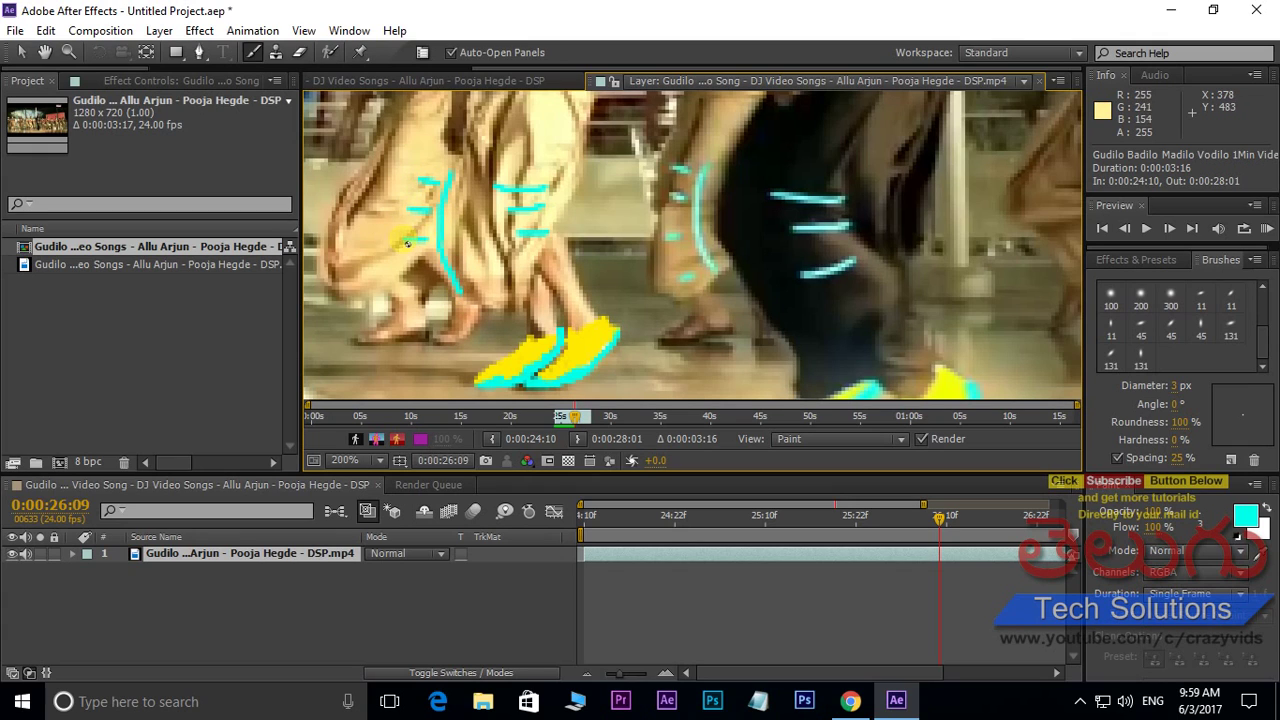
drag(440, 283, 410, 285)
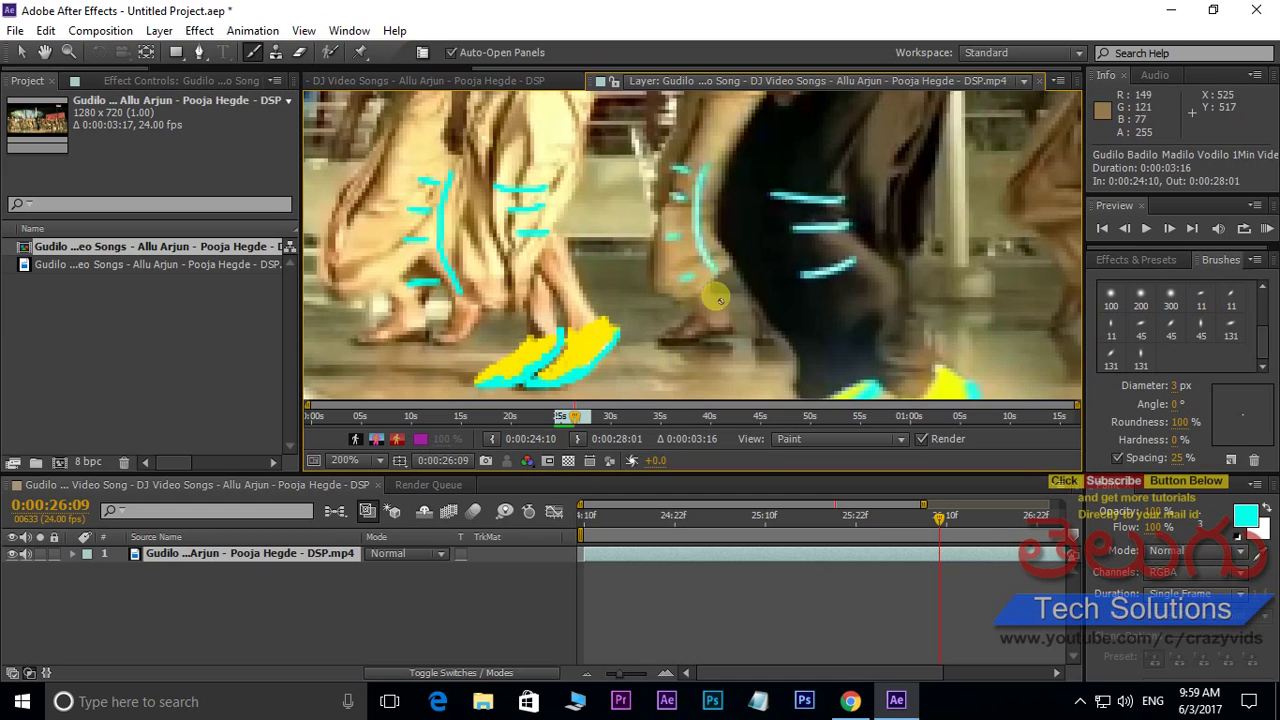
Step: At 0:00:26:10, paint cyan sole outlines along both of the background dancer's feet
key(comma)
key(Page_Down)
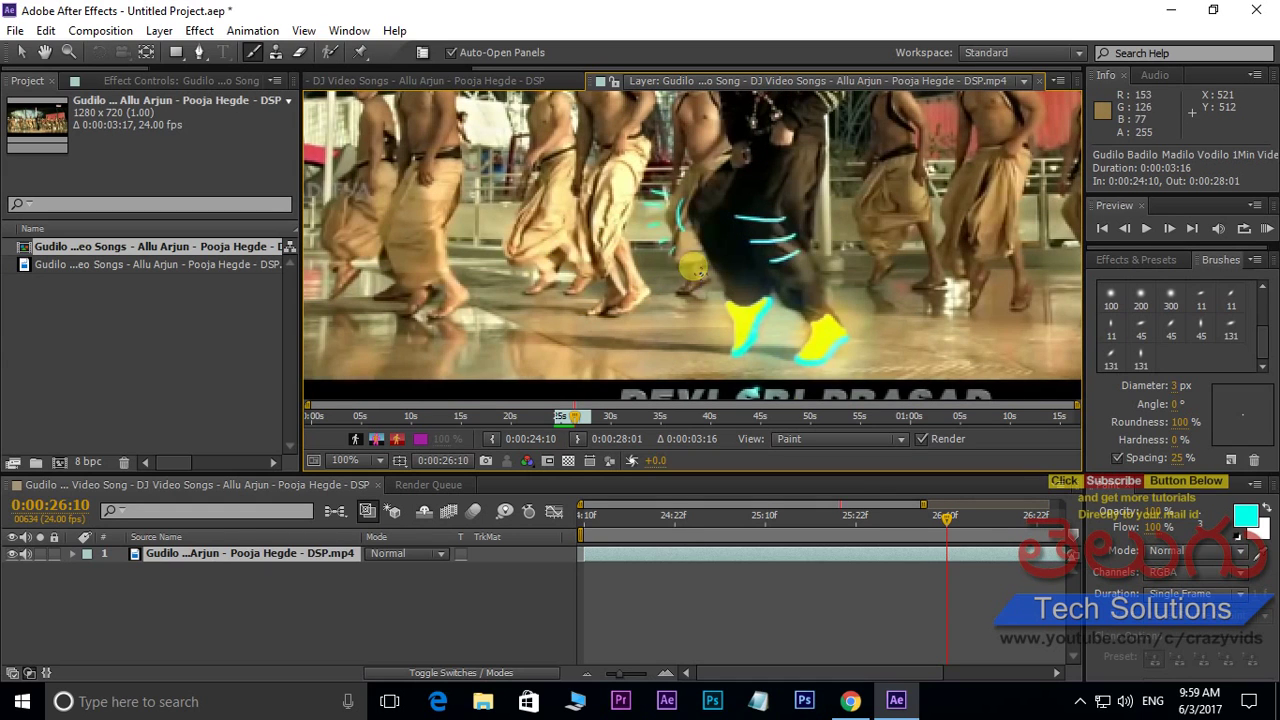
key(Page_Down)
scroll(650, 247, up, 1)
drag(664, 254, 669, 152)
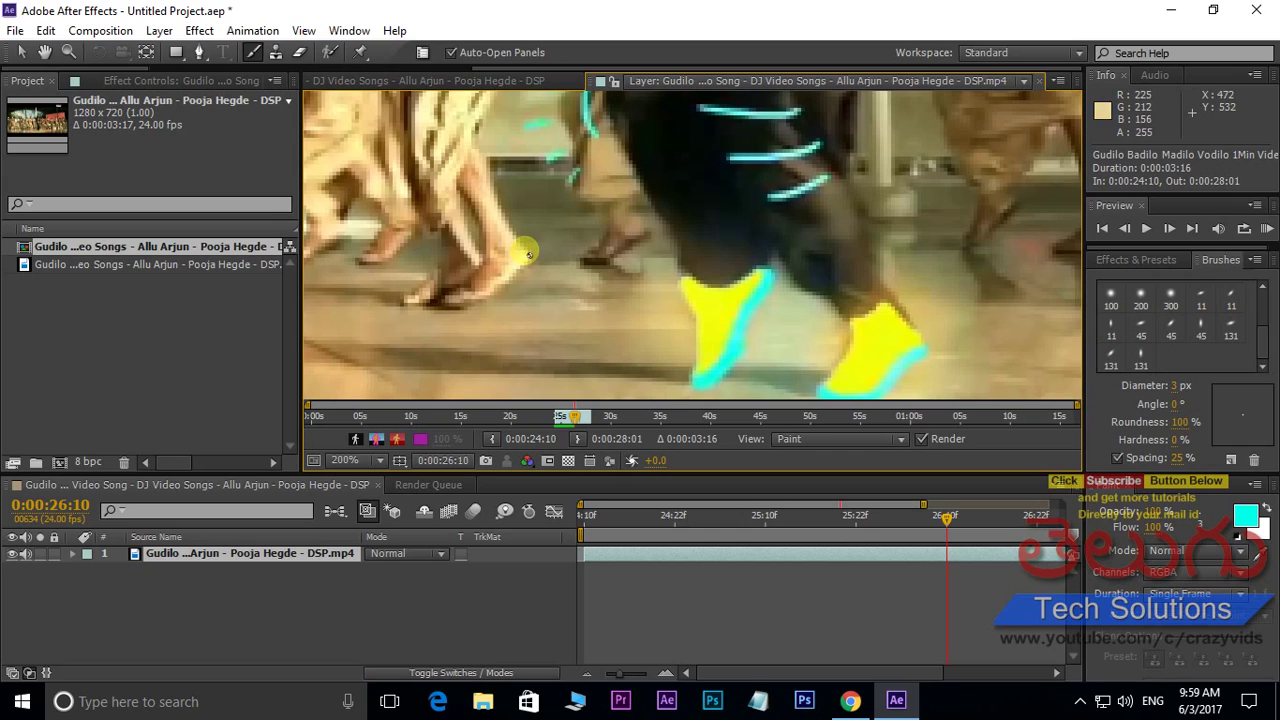
drag(517, 271, 441, 306)
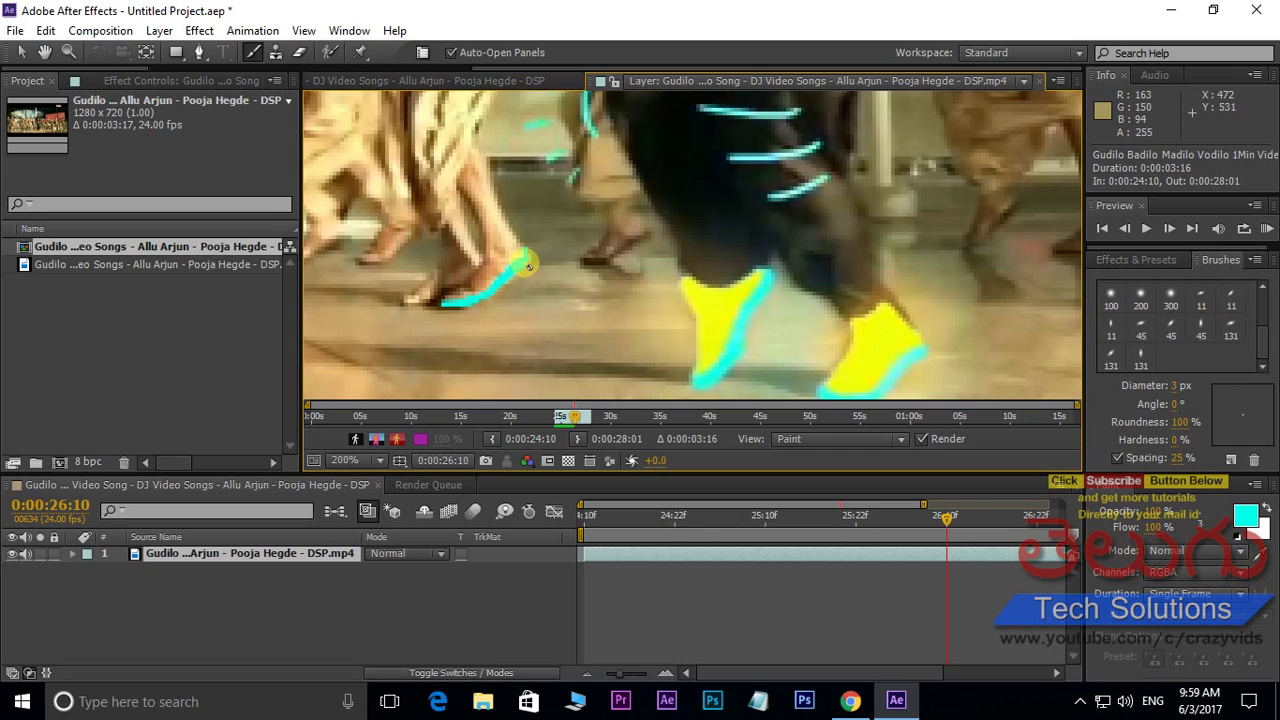
mouse_move(404, 290)
mouse_down()
mouse_move(405, 306)
mouse_move(427, 304)
mouse_move(477, 263)
mouse_up()
Step: At 0:00:26:10, paint three cyan stripes across the background dancer's trouser leg and a curved line with short dashes on the neighbouring trousers
scroll(527, 215, up, 3)
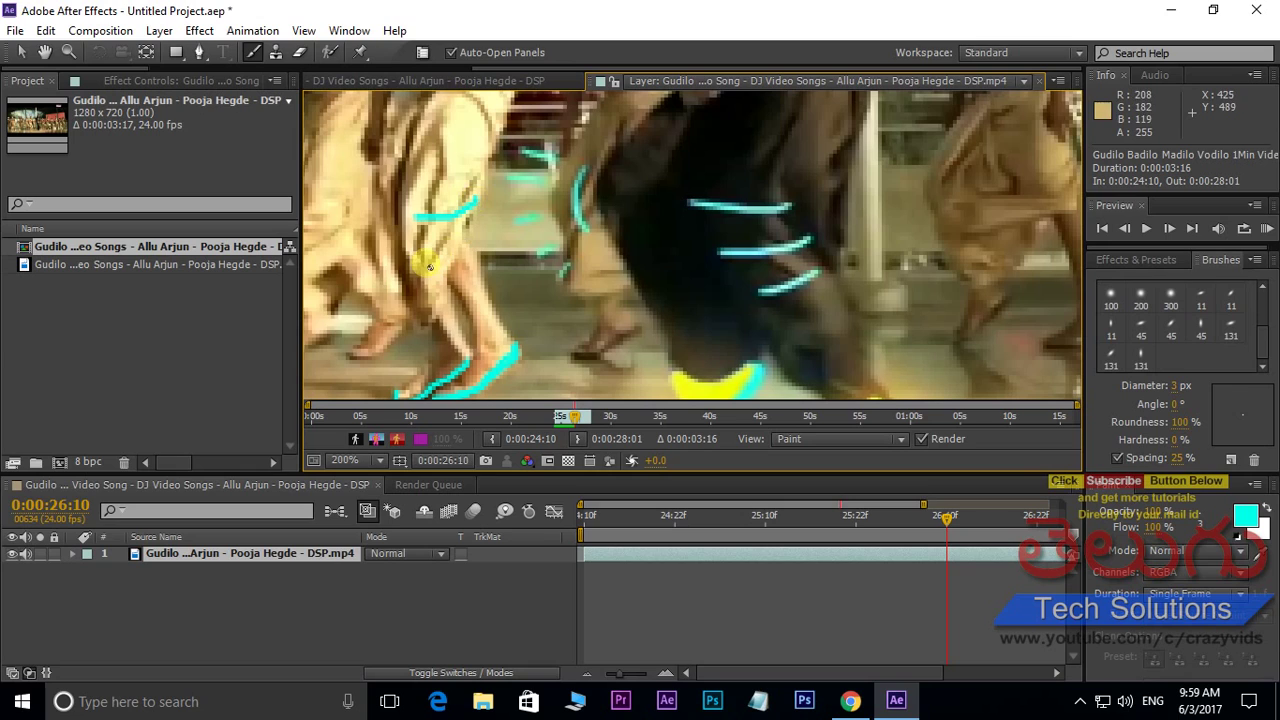
drag(428, 256, 484, 232)
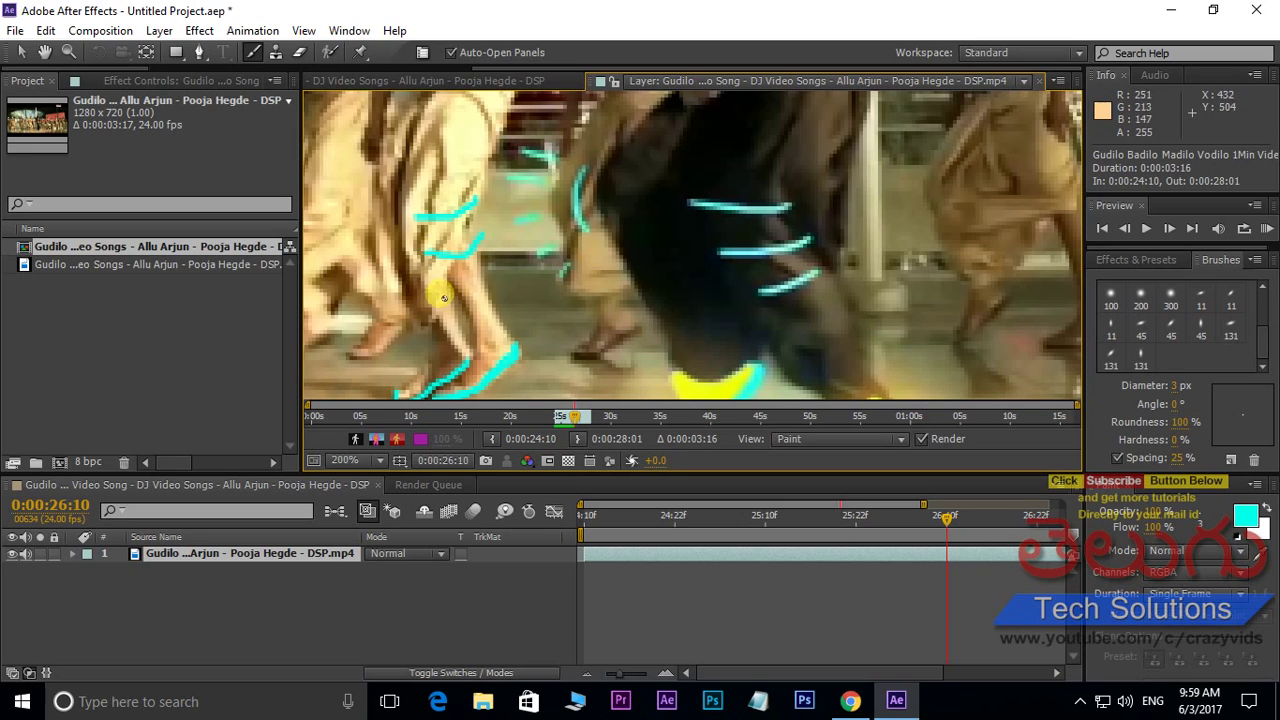
drag(430, 290, 481, 266)
scroll(470, 258, left, 1)
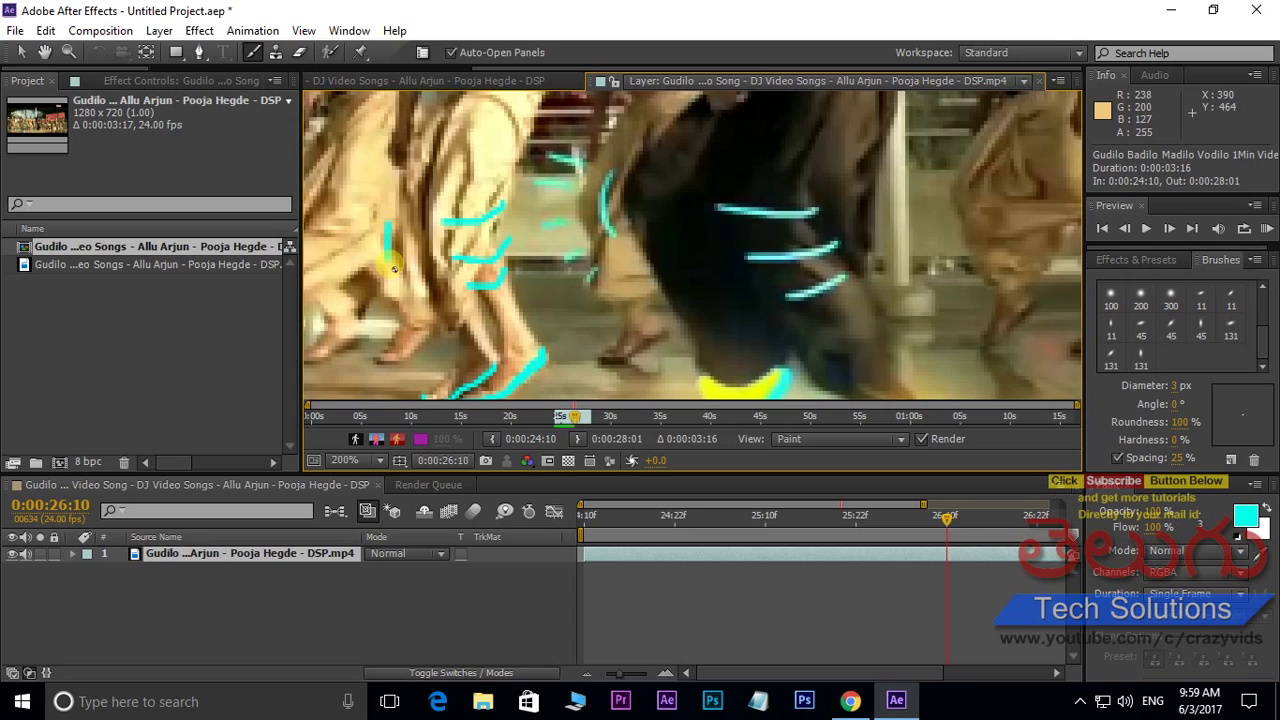
drag(400, 278, 381, 226)
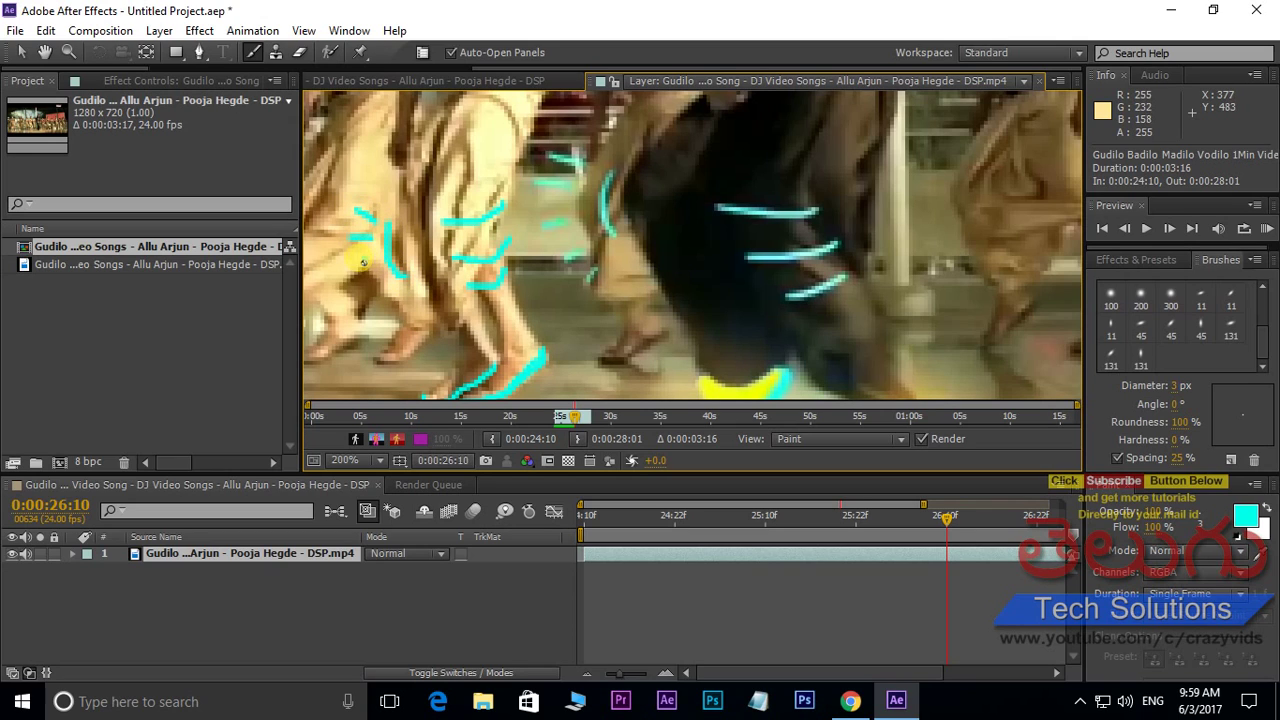
drag(384, 286, 360, 314)
Step: Set the brush colour to yellow (FFFC00) and fill both of the background dancer's outlined feet at 0:00:26:10
drag(540, 259, 525, 225)
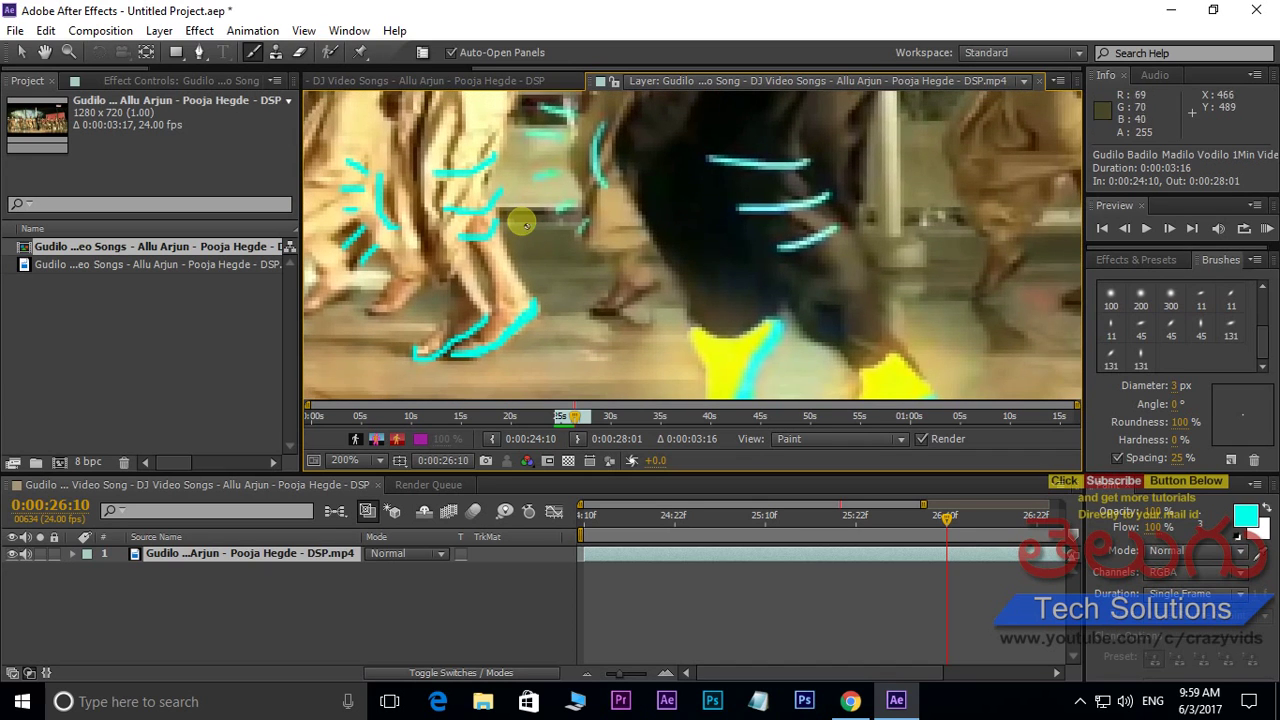
mouse_move(653, 237)
mouse_down()
mouse_move(620, 188)
mouse_move(651, 176)
mouse_up()
scroll(706, 246, down, 1)
drag(553, 265, 603, 307)
scroll(641, 318, up, 1)
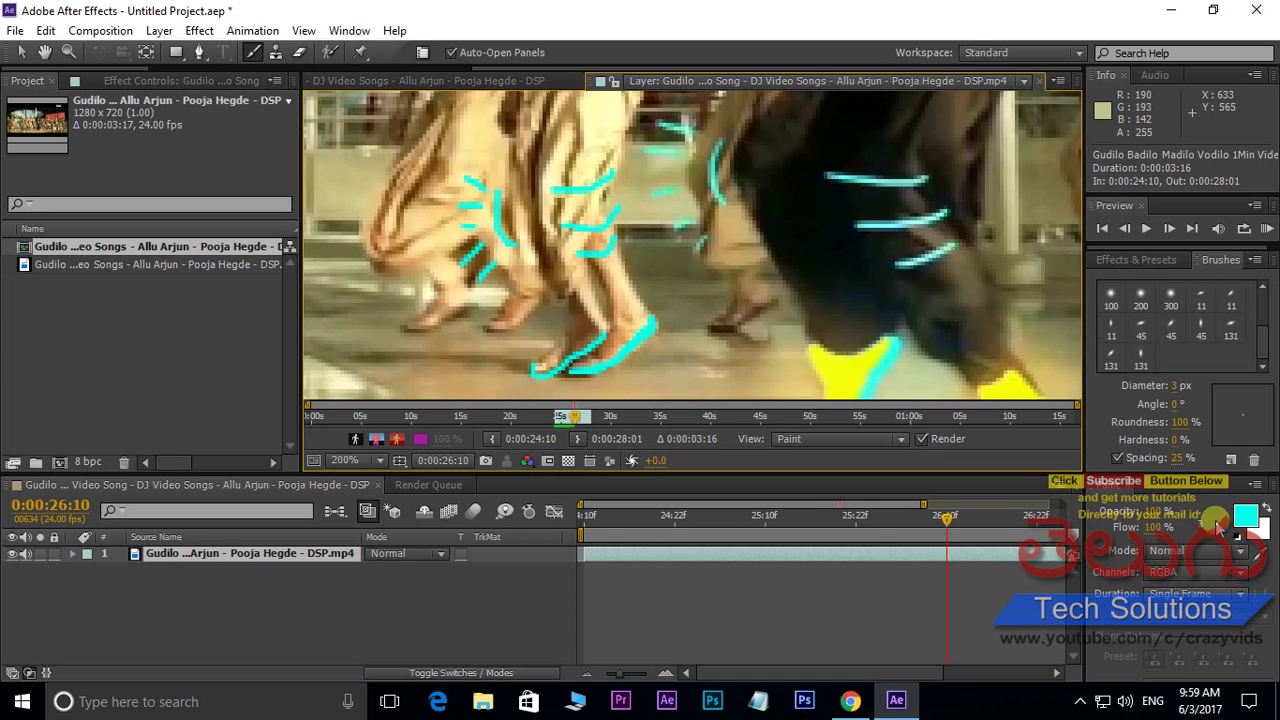
click(1245, 515)
drag(517, 593, 517, 609)
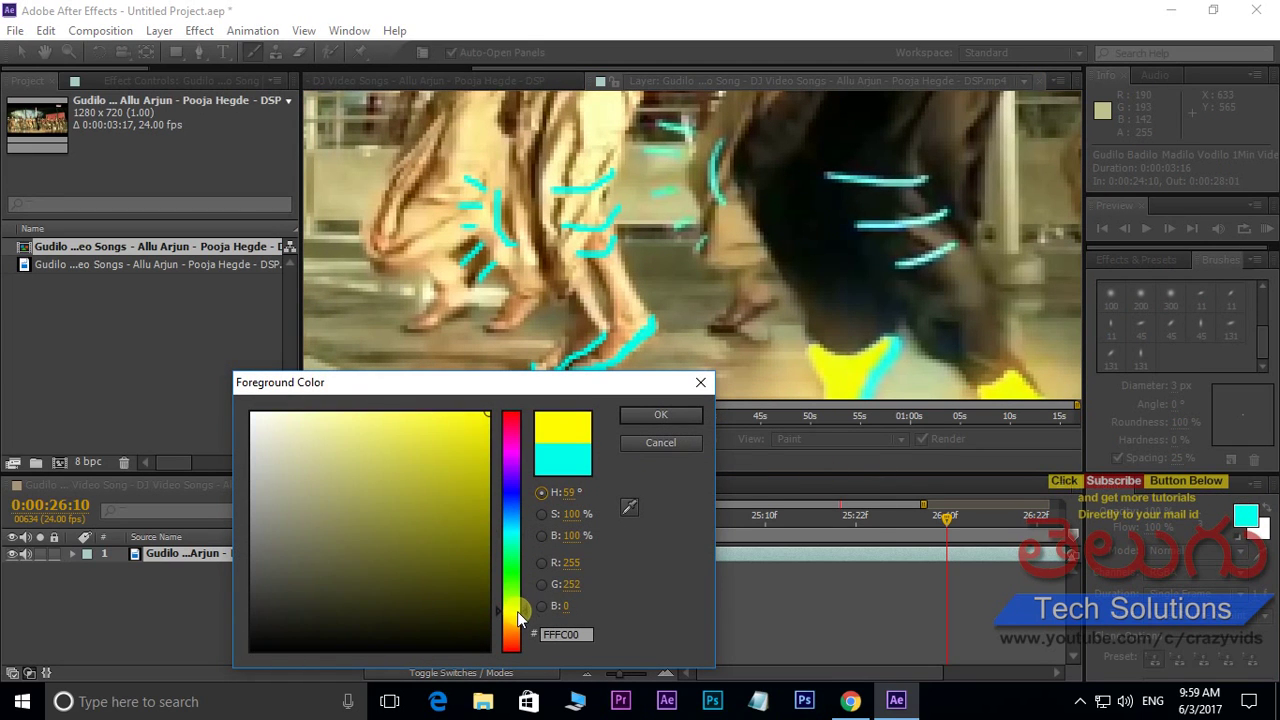
click(660, 420)
drag(703, 256, 703, 226)
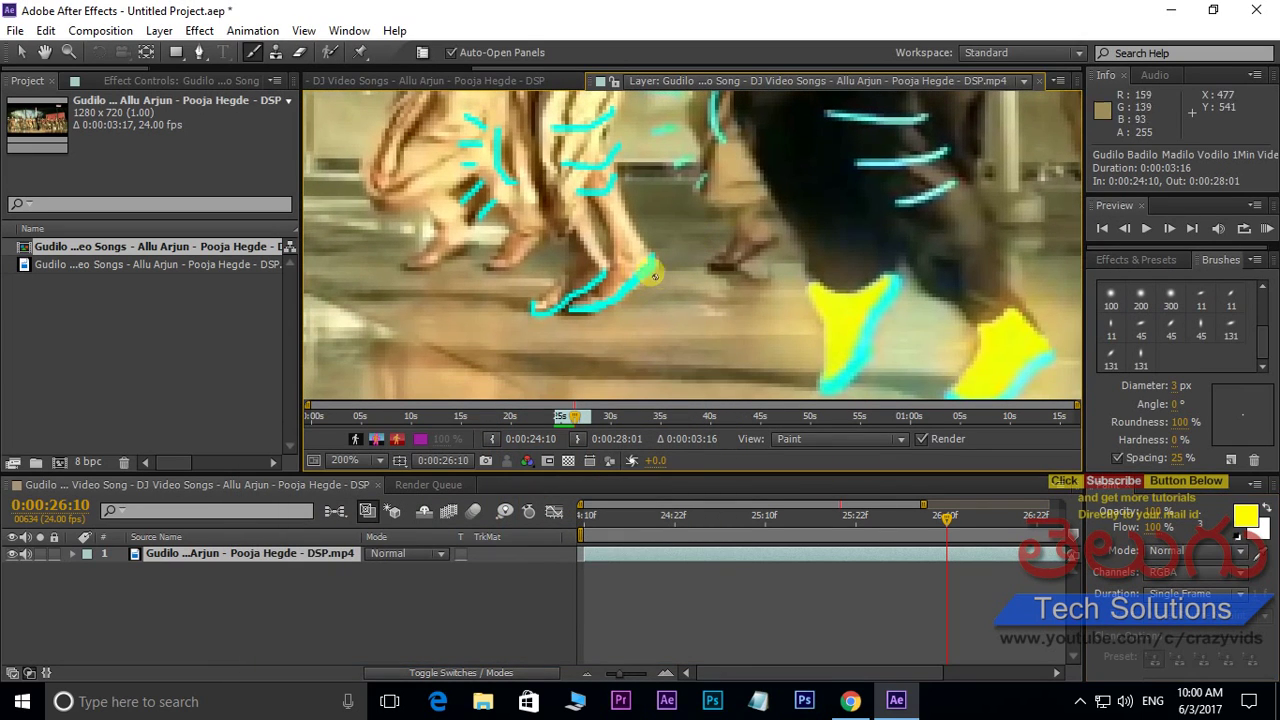
mouse_move(614, 271)
mouse_down()
mouse_move(567, 303)
mouse_move(650, 262)
mouse_move(628, 270)
mouse_up()
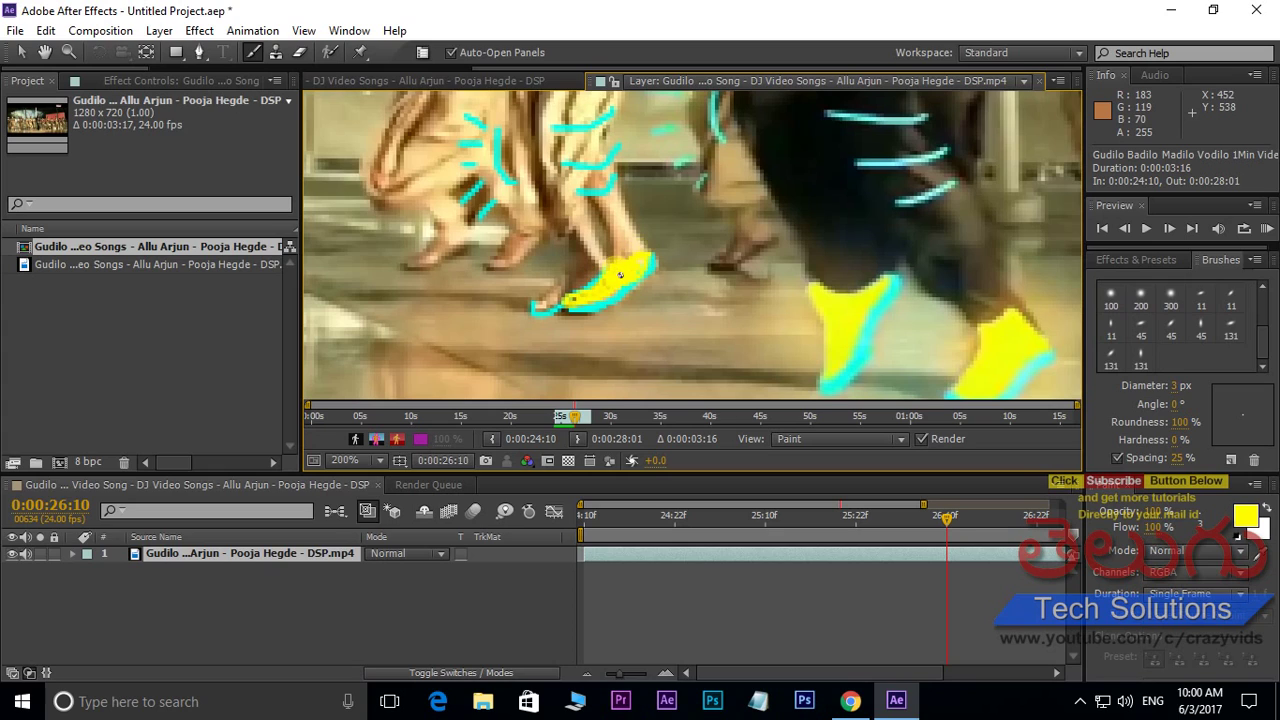
mouse_move(613, 295)
mouse_down()
mouse_move(539, 306)
mouse_move(579, 280)
mouse_move(538, 317)
mouse_move(603, 270)
mouse_move(568, 271)
mouse_move(563, 284)
mouse_move(592, 270)
mouse_move(546, 297)
mouse_up()
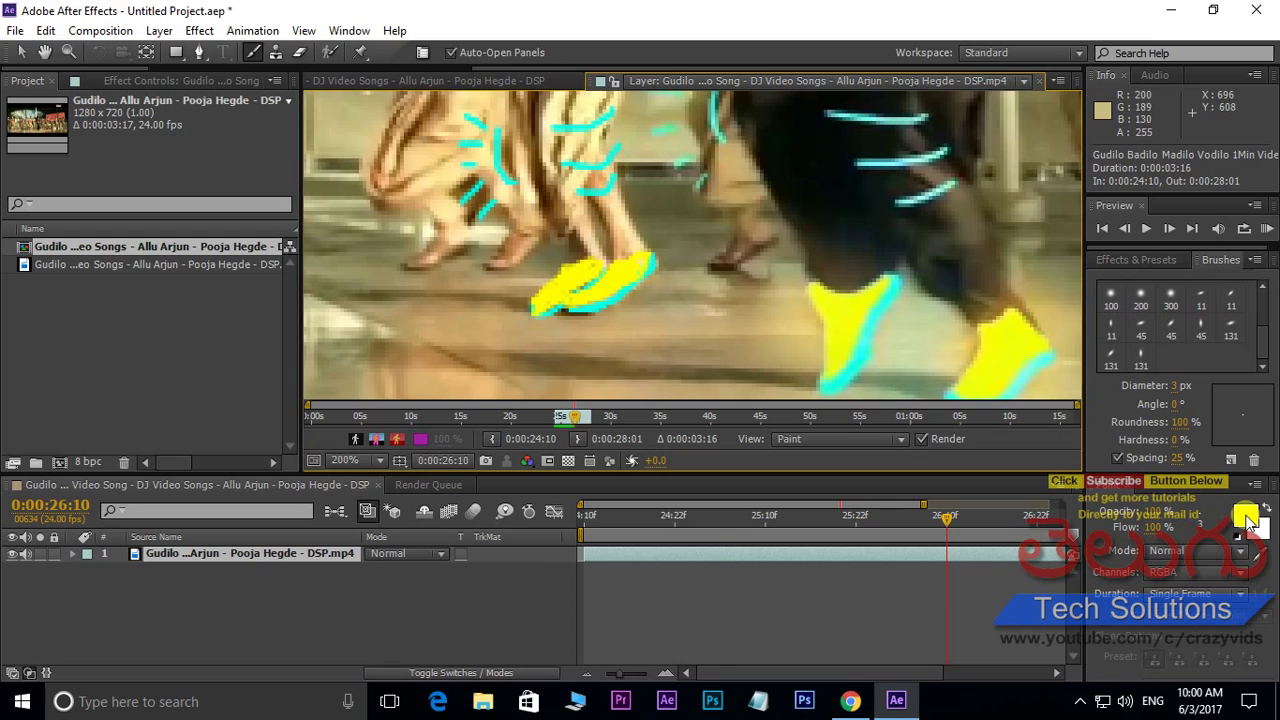
Step: Set the brush colour to green-cyan (00FFC6) and repaint the edges and heels of both yellow feet at 0:00:26:10
click(1244, 516)
click(512, 541)
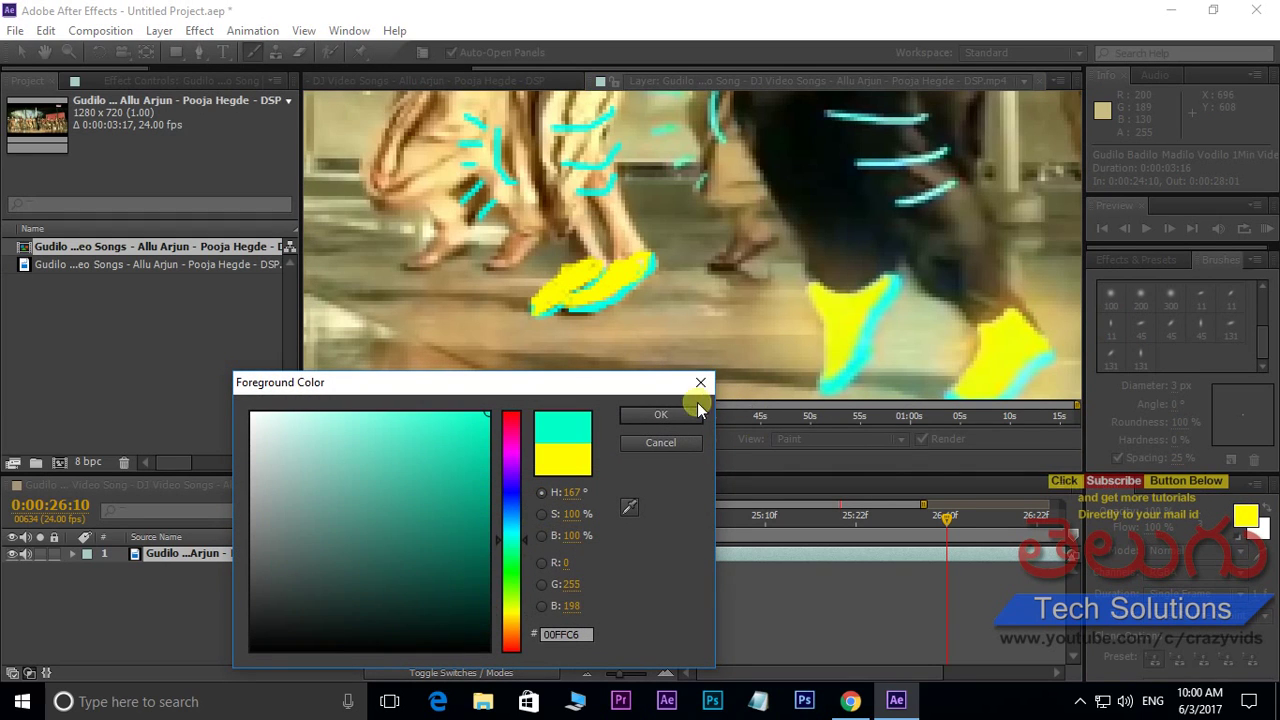
key(Return)
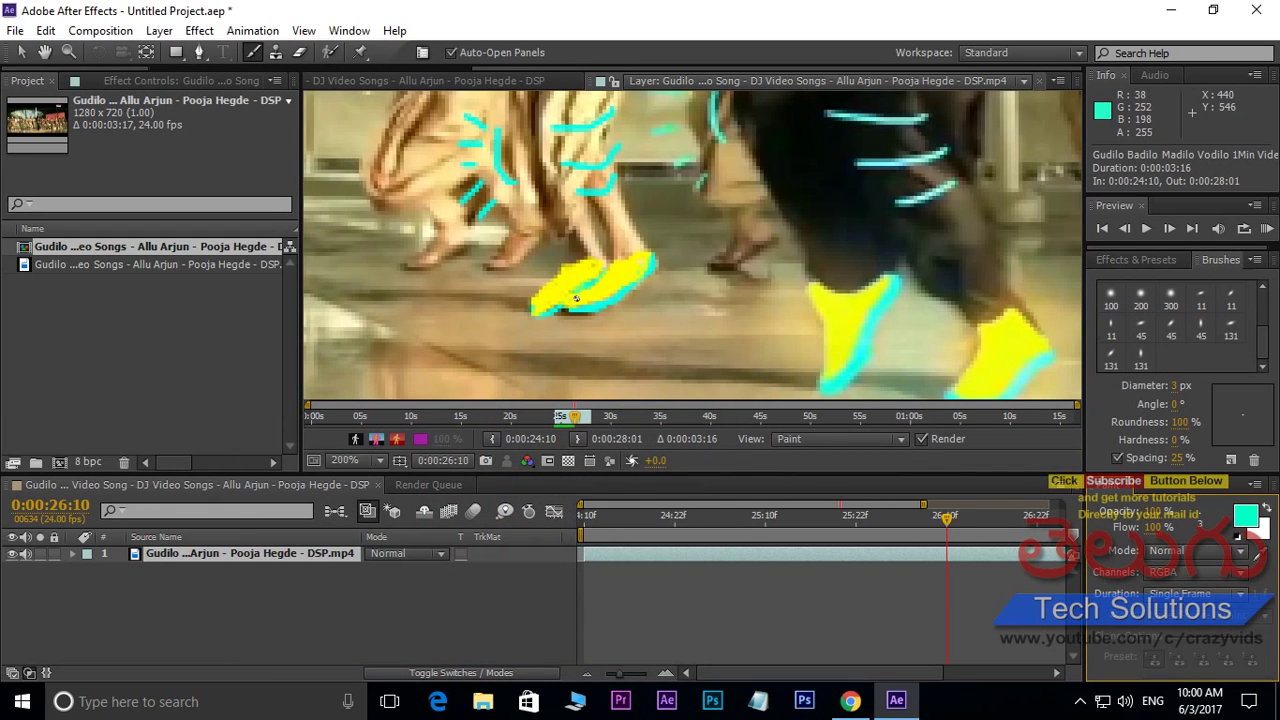
mouse_move(561, 311)
mouse_down()
mouse_move(526, 323)
mouse_move(533, 305)
mouse_move(537, 320)
mouse_move(570, 306)
mouse_up()
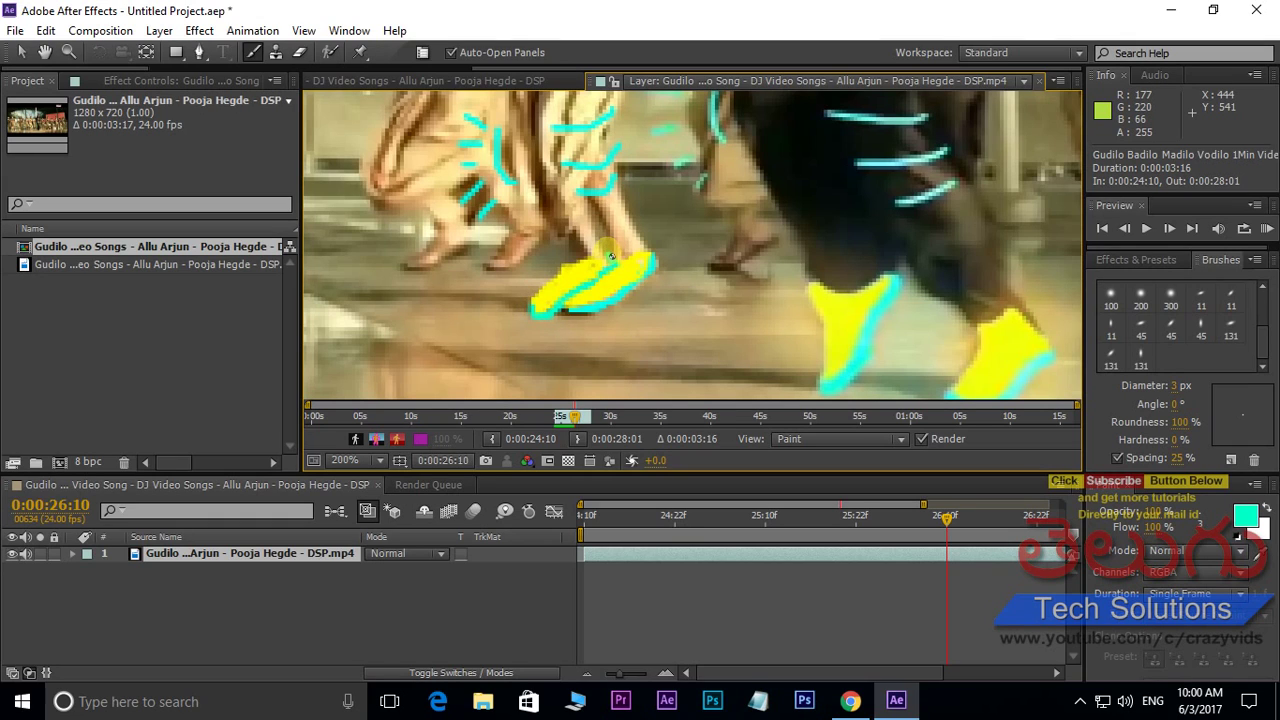
mouse_move(651, 254)
mouse_down()
mouse_move(656, 272)
mouse_move(642, 244)
mouse_up()
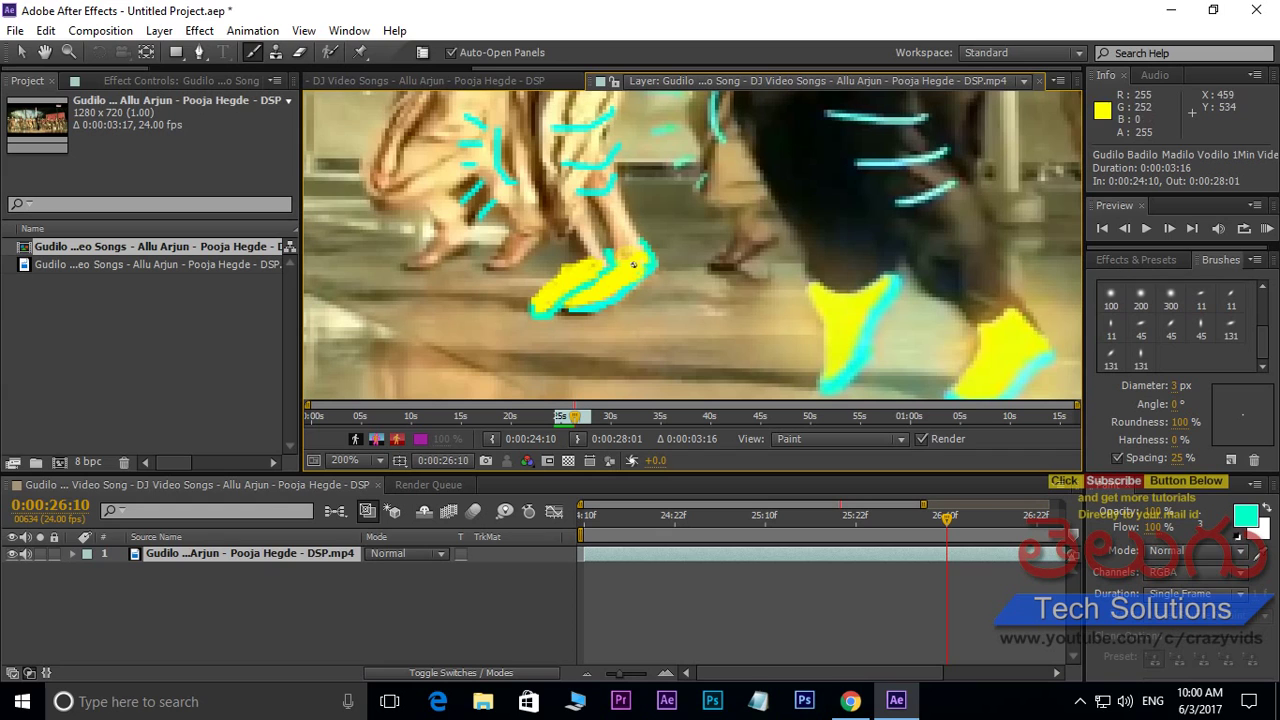
Step: Set the brush colour to yellow (F0FF00) and touch up the tops of the background dancer's feet at 0:00:26:10
click(1245, 515)
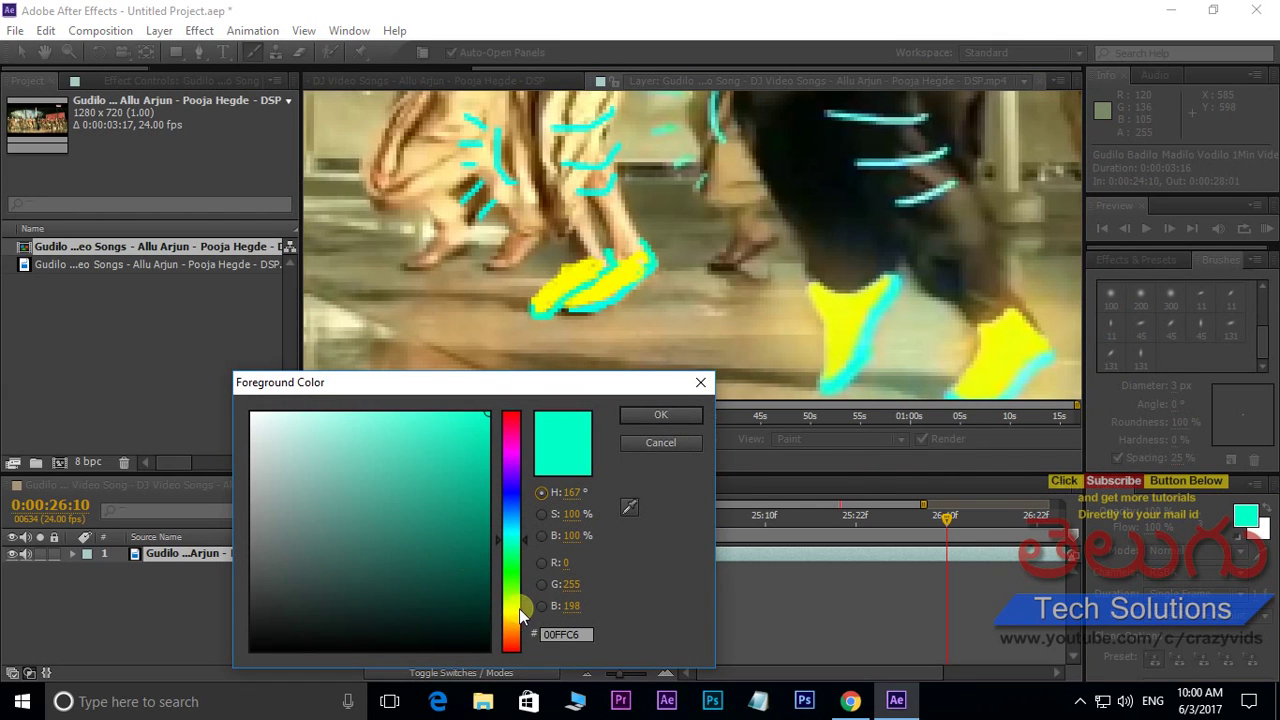
click(519, 608)
click(661, 415)
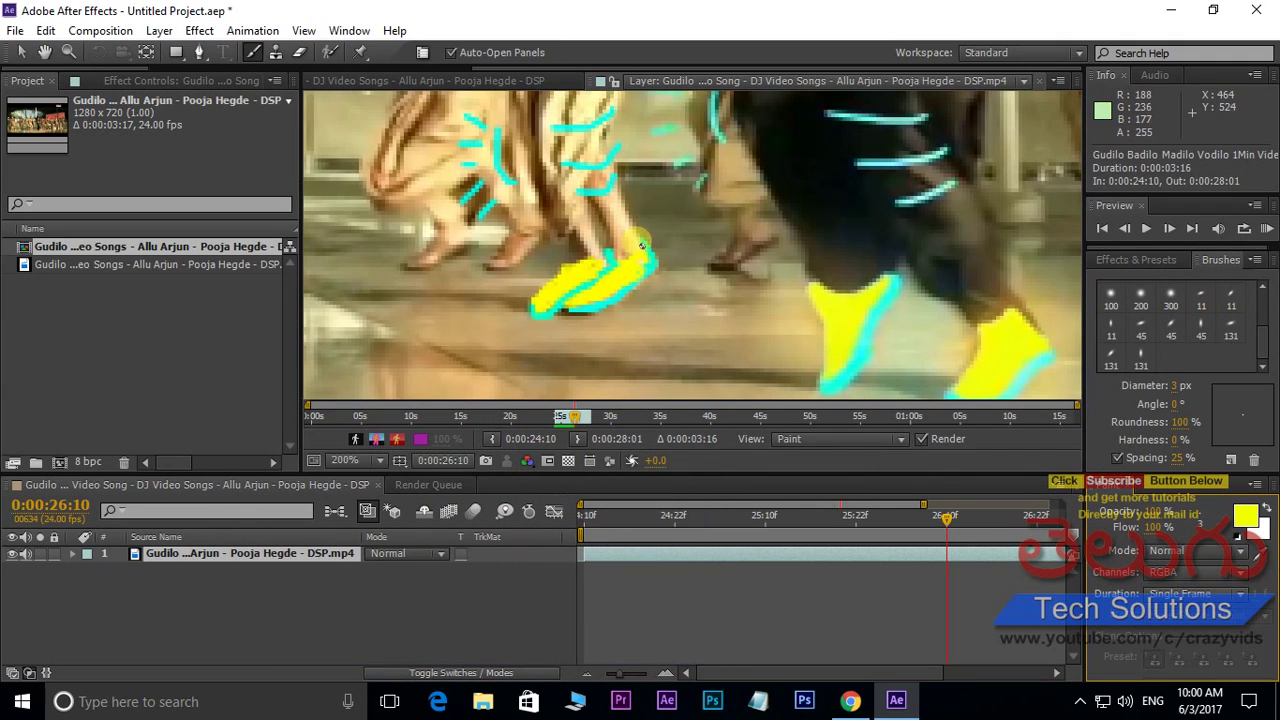
drag(640, 242, 577, 262)
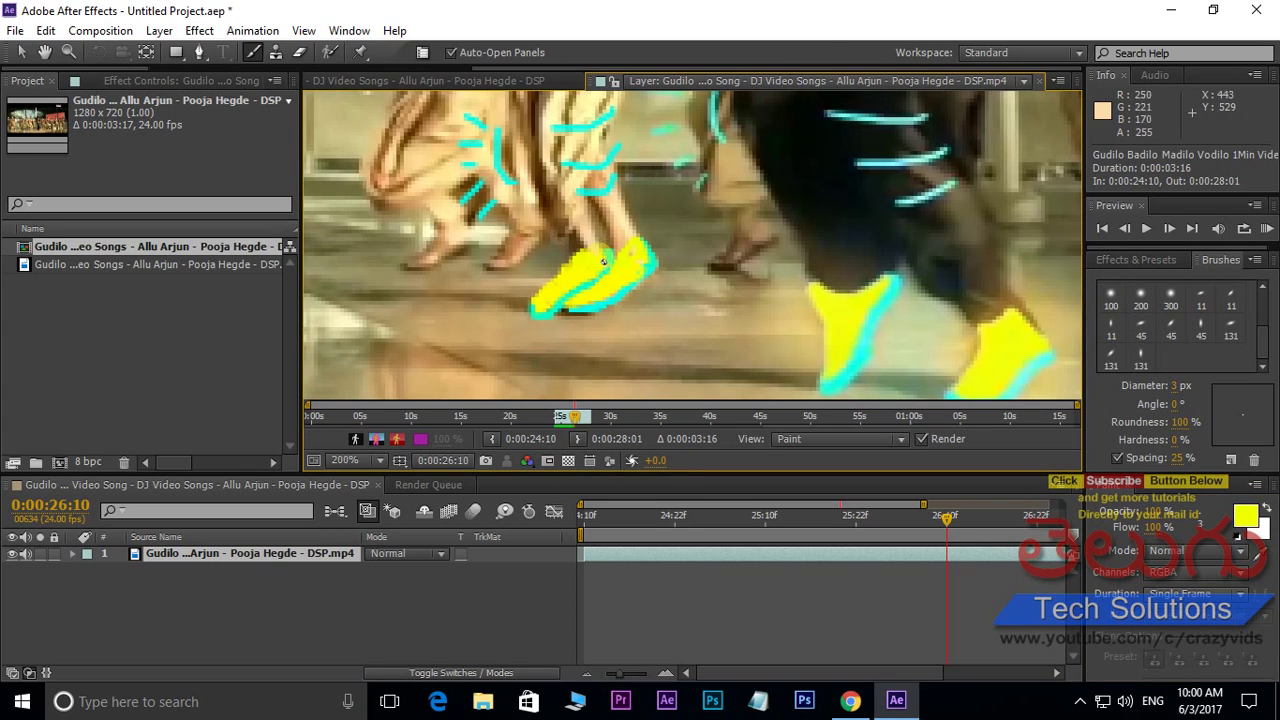
Step: Advance to 0:00:26:11 and fill both of the background dancer's feet with yellow
key(Page_Down)
drag(800, 237, 774, 211)
mouse_move(586, 250)
mouse_down()
mouse_move(545, 279)
mouse_move(615, 253)
mouse_move(611, 224)
mouse_move(619, 243)
mouse_move(585, 265)
mouse_move(600, 265)
mouse_move(545, 284)
mouse_move(591, 248)
mouse_up()
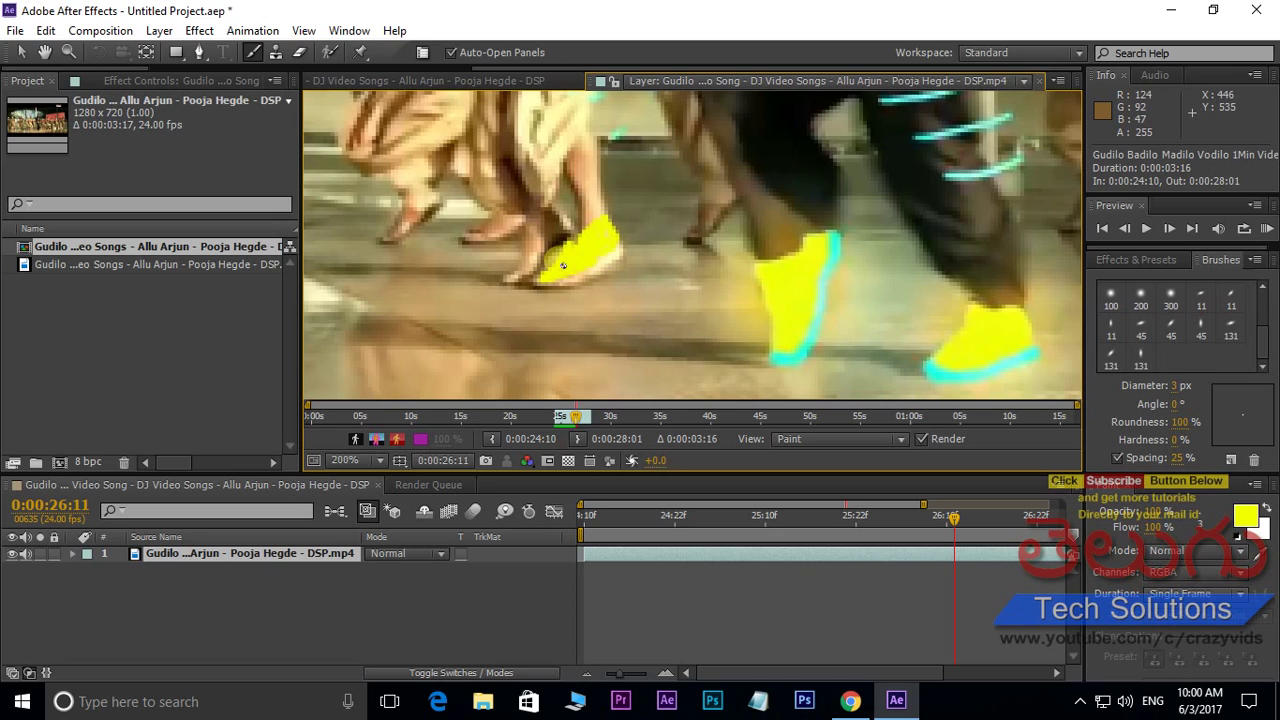
drag(597, 263, 608, 259)
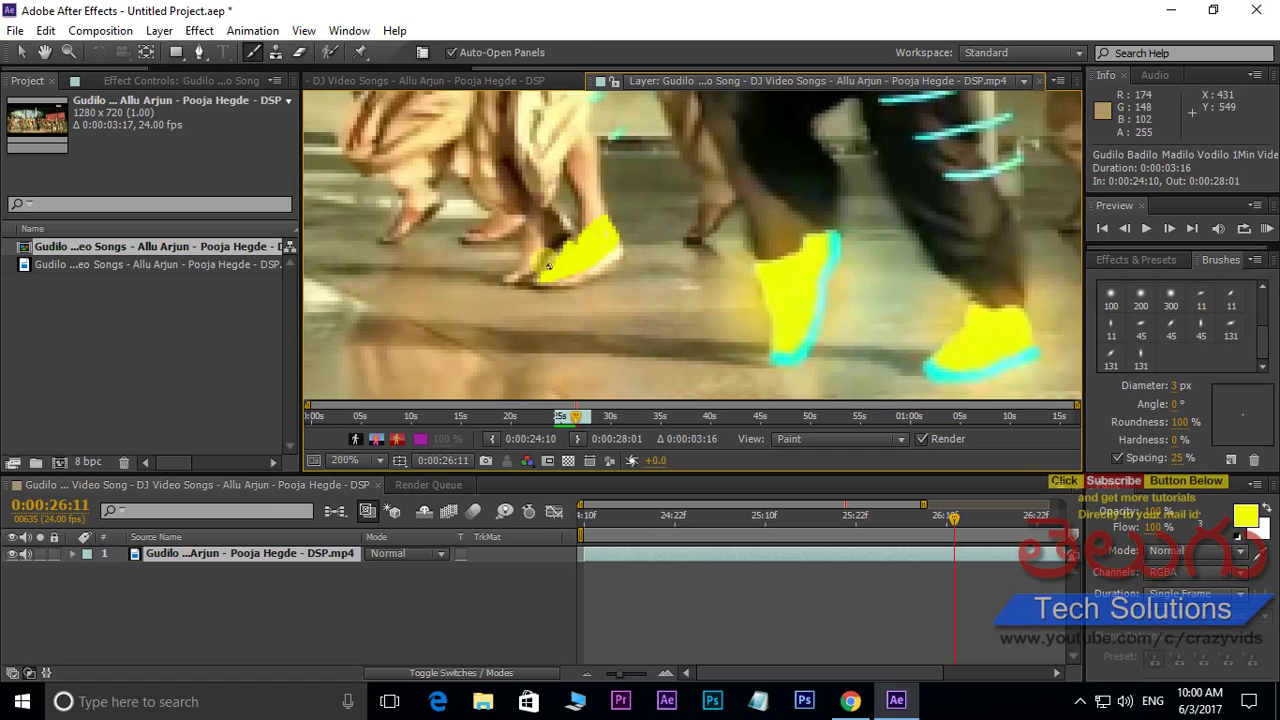
mouse_move(528, 218)
mouse_down()
mouse_move(510, 278)
mouse_move(530, 275)
mouse_move(512, 282)
mouse_move(564, 233)
mouse_move(560, 208)
mouse_move(572, 222)
mouse_move(533, 230)
mouse_up()
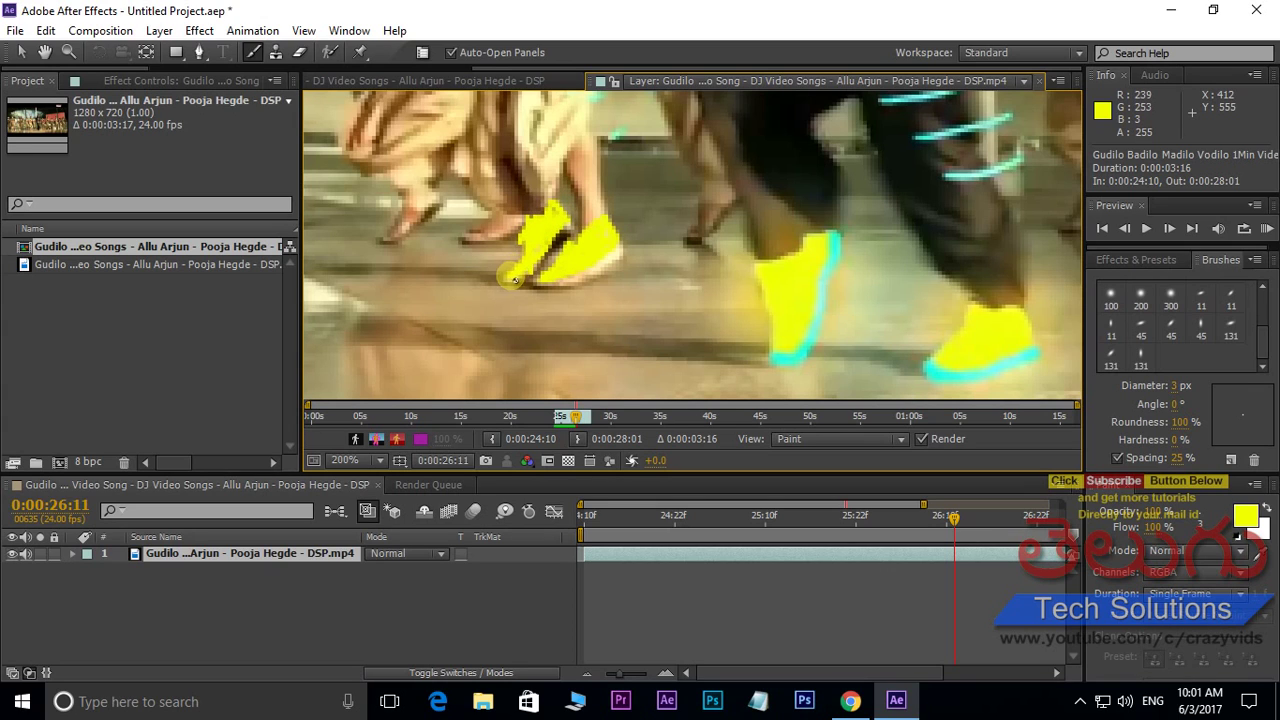
Step: Set the brush colour to cyan and paint the soles and heels of both yellow feet at 0:00:26:11
mouse_move(638, 213)
mouse_down()
mouse_move(607, 302)
mouse_move(617, 245)
mouse_up()
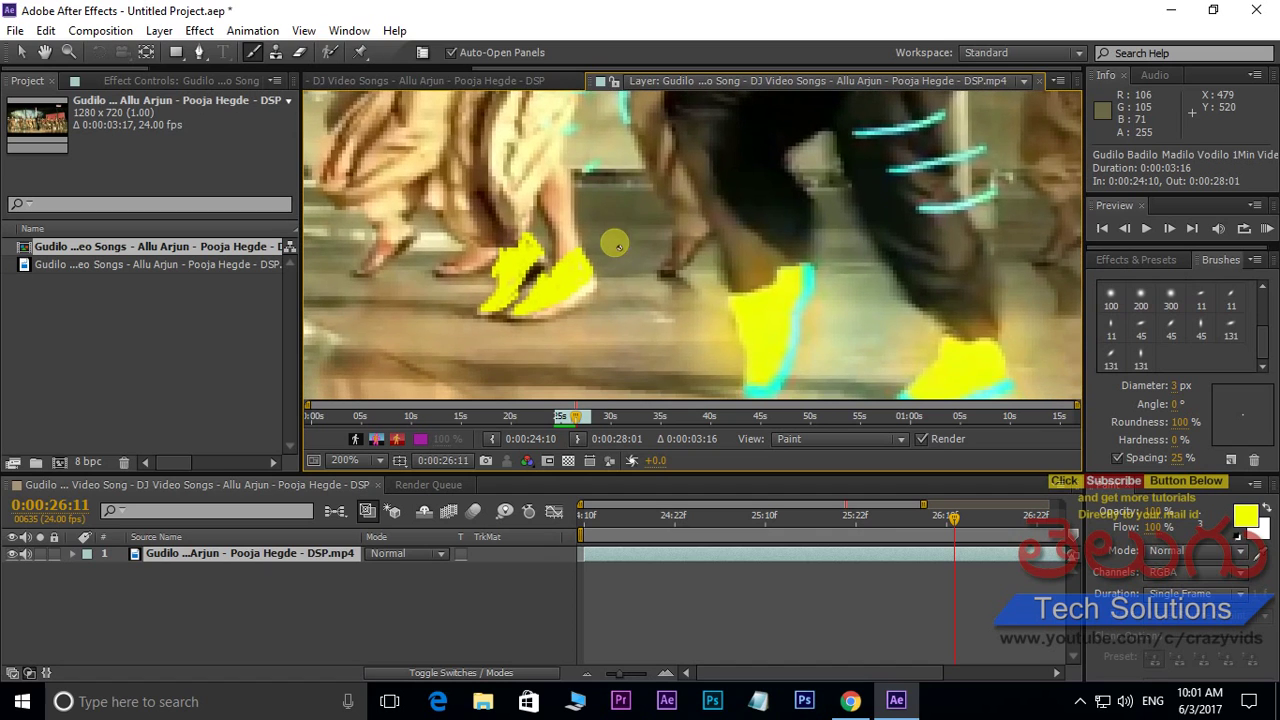
click(1243, 516)
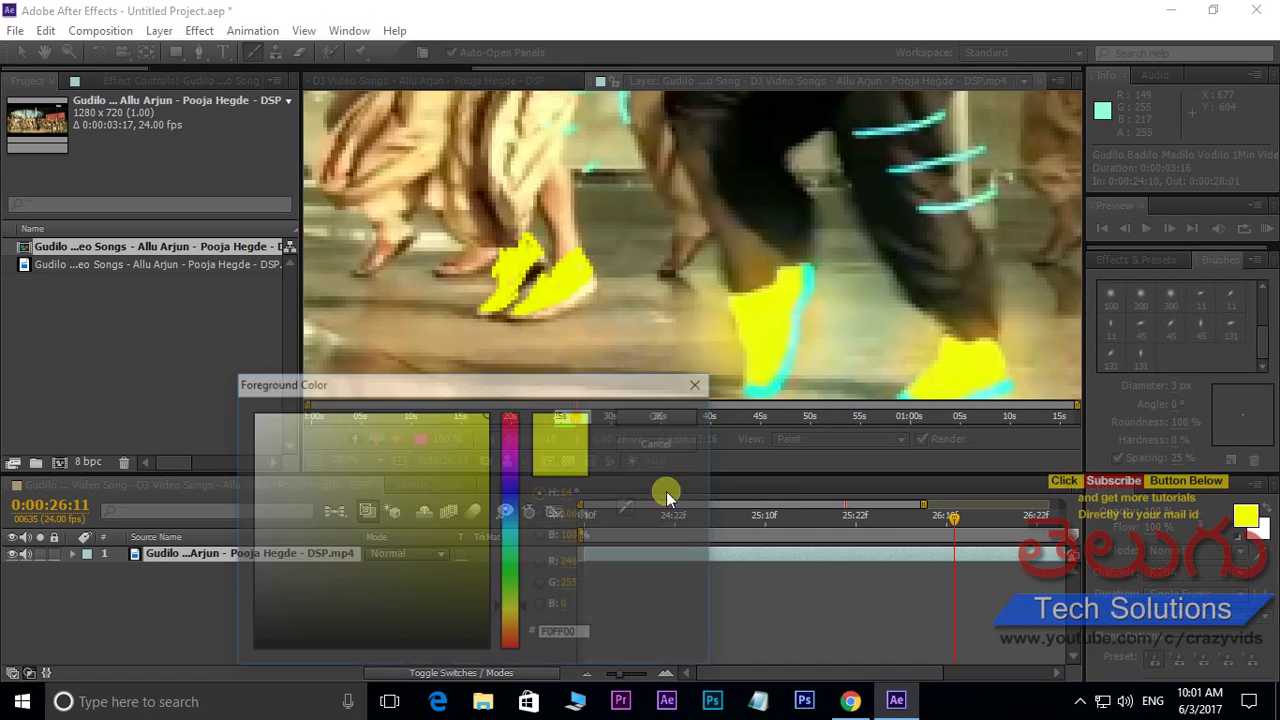
drag(517, 523, 515, 488)
click(663, 417)
mouse_move(584, 267)
mouse_down()
mouse_move(518, 297)
mouse_move(567, 290)
mouse_move(592, 272)
mouse_move(561, 272)
mouse_move(581, 272)
mouse_move(573, 281)
mouse_move(593, 263)
mouse_move(538, 293)
mouse_move(518, 243)
mouse_move(471, 300)
mouse_move(505, 280)
mouse_up()
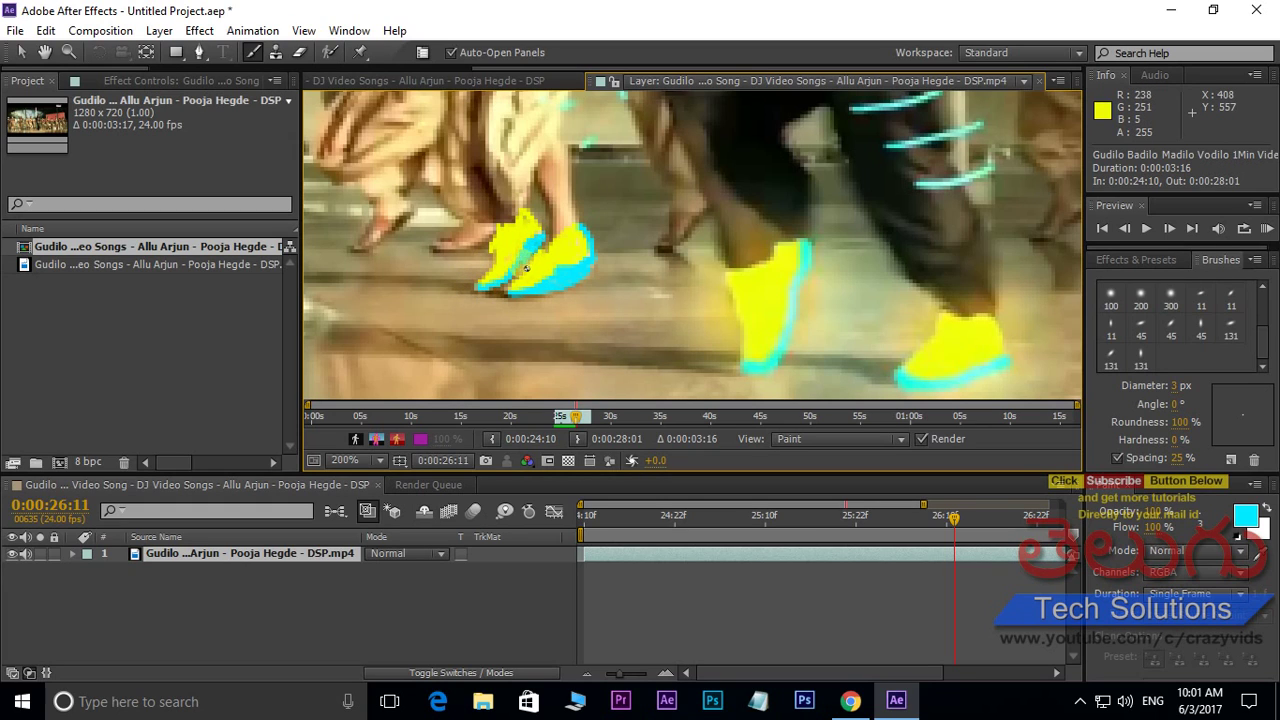
drag(525, 258, 557, 272)
Step: At 0:00:26:11, paint three cyan stripes across the background dancer's trouser leg and a curved line with short dashes on the neighbouring trousers
mouse_move(635, 243)
mouse_down()
mouse_move(673, 321)
mouse_move(670, 272)
mouse_move(625, 307)
mouse_up()
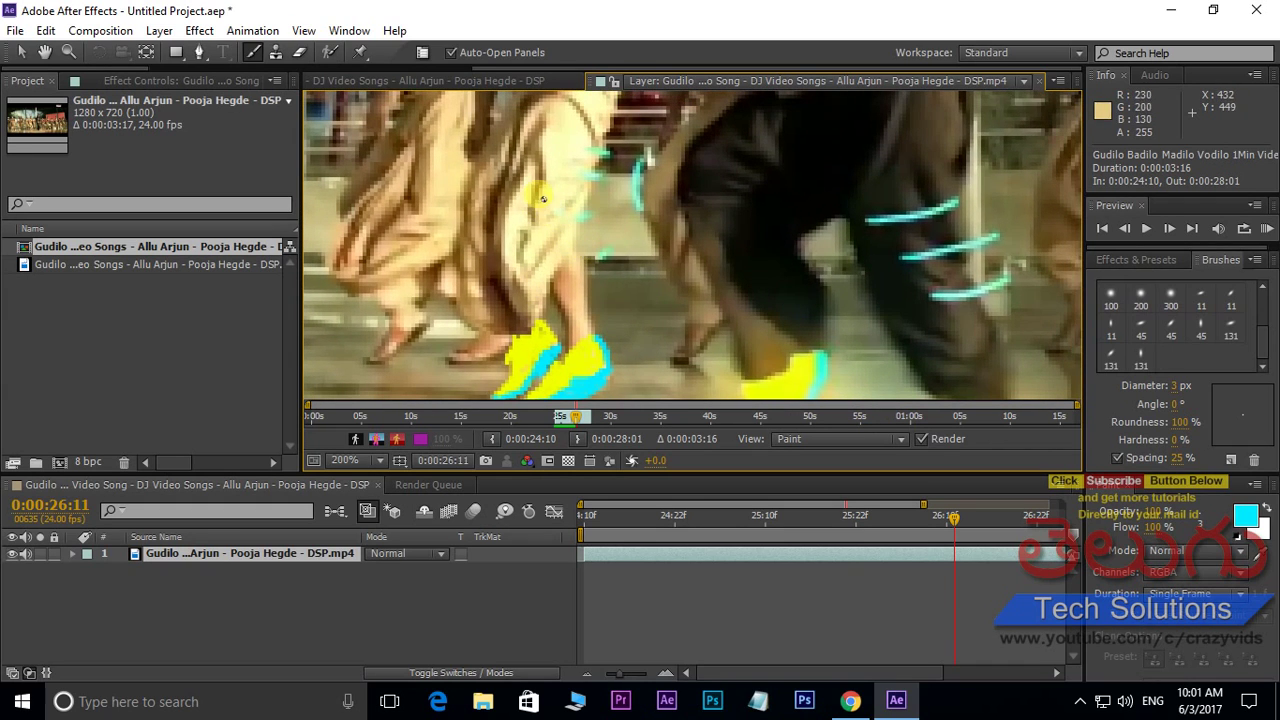
drag(532, 197, 598, 185)
mouse_move(549, 241)
mouse_down()
mouse_move(615, 218)
mouse_move(647, 232)
mouse_move(652, 256)
mouse_up()
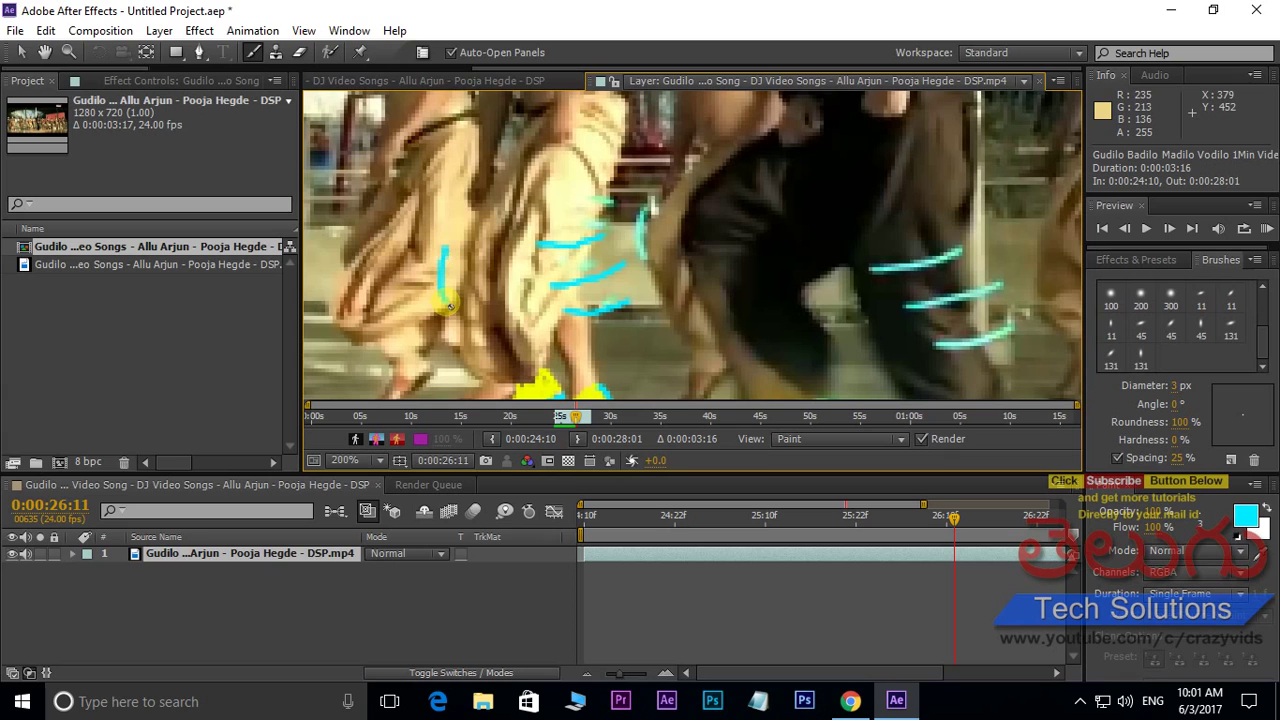
mouse_move(410, 297)
mouse_down()
mouse_move(433, 272)
mouse_move(436, 247)
mouse_move(413, 223)
mouse_up()
Step: Set the brush colour to yellow (FFF600) and fill the background dancer's raised rear foot at 0:00:26:12
mouse_move(656, 327)
mouse_down()
mouse_move(591, 214)
mouse_move(591, 229)
mouse_up()
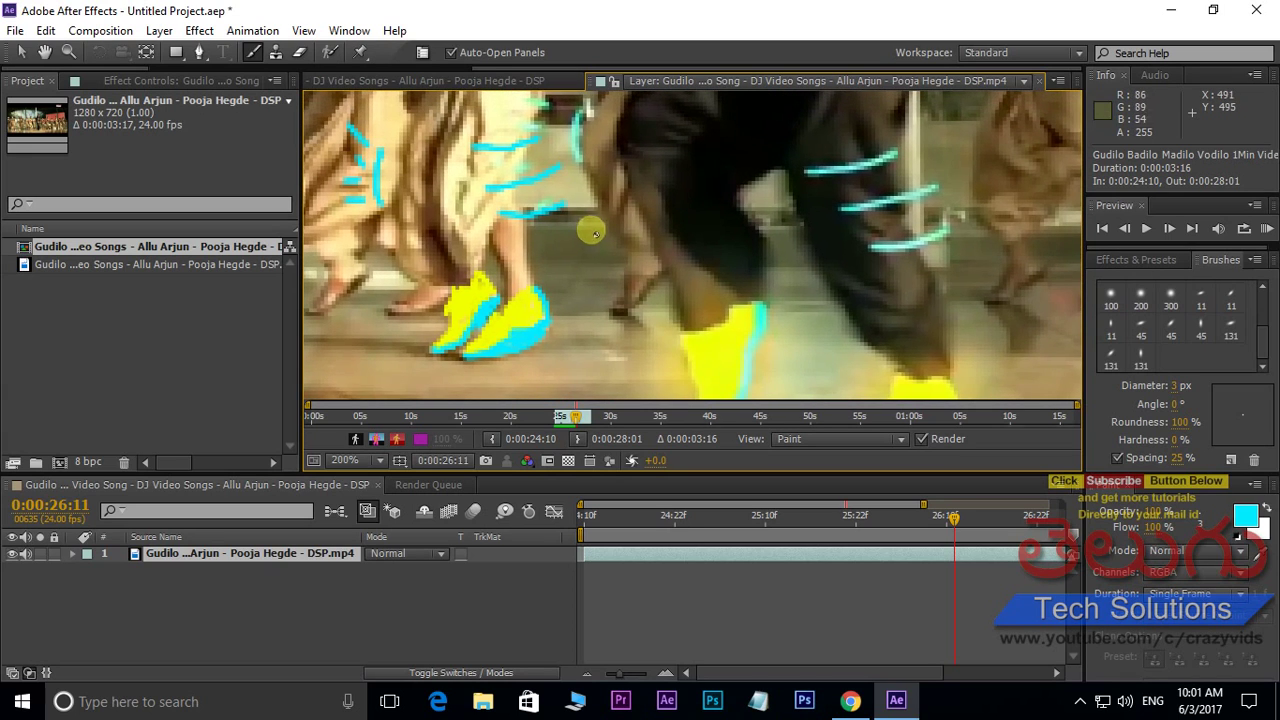
click(1245, 515)
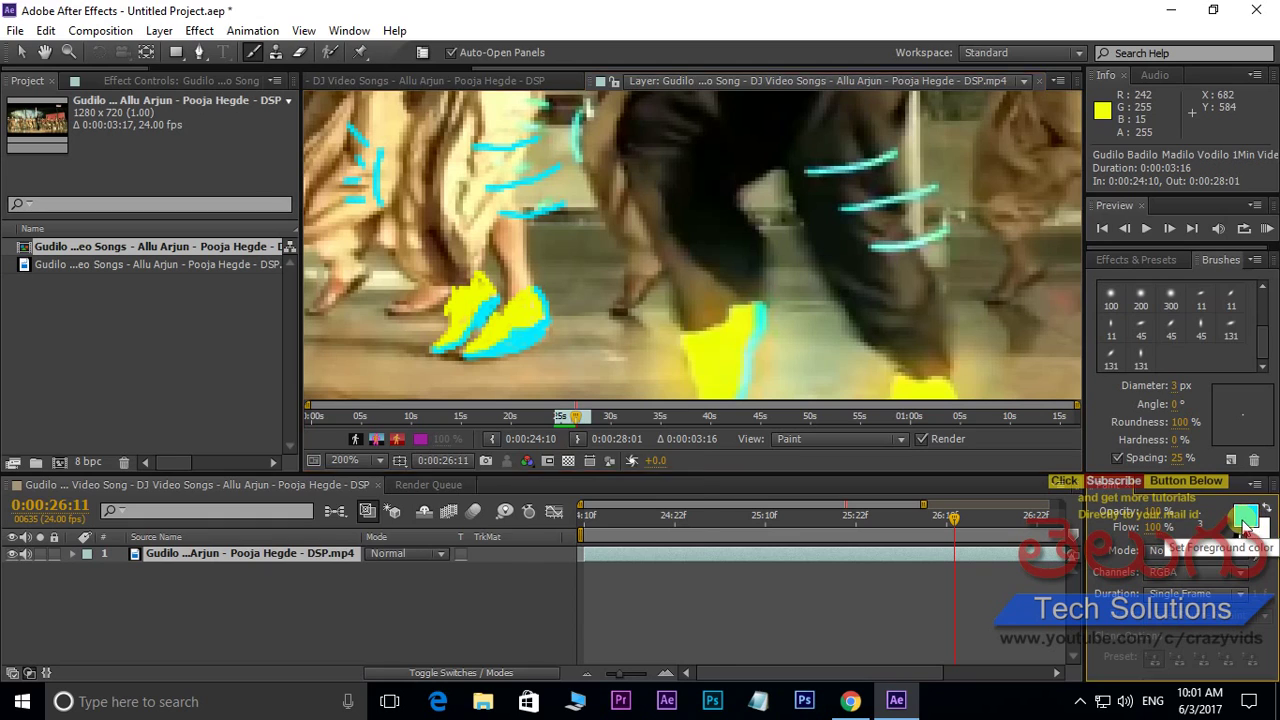
click(517, 611)
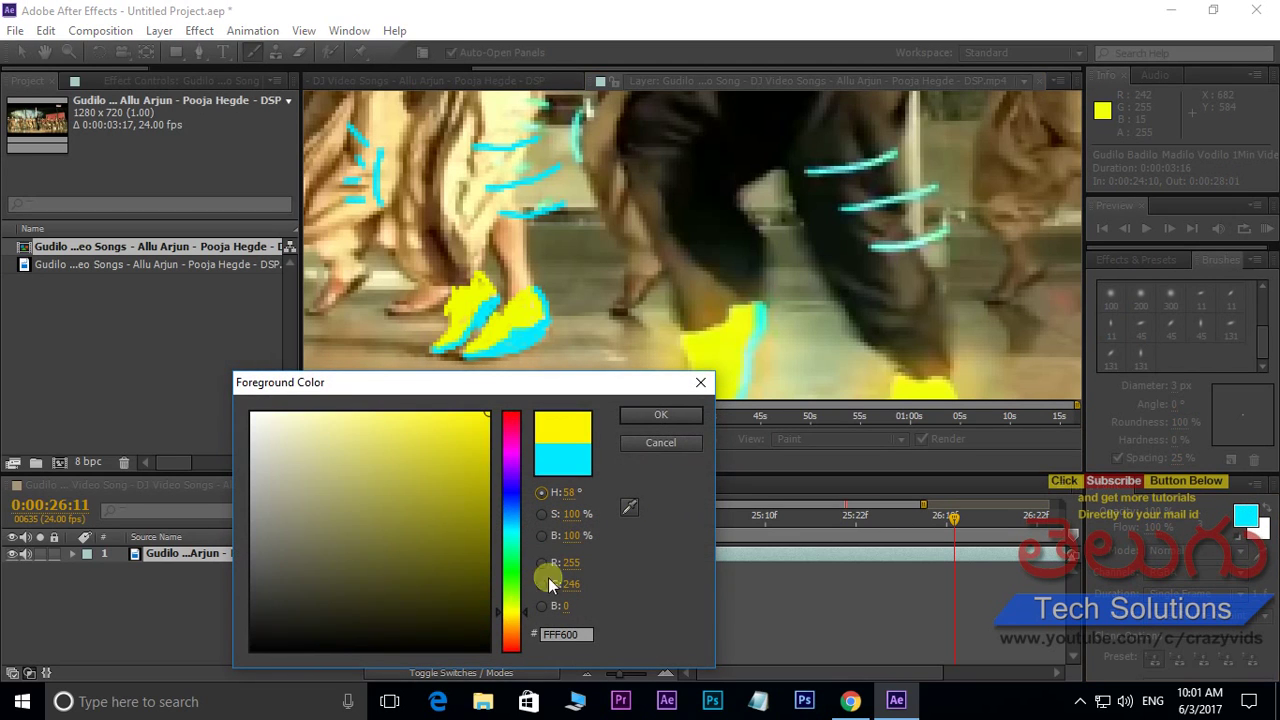
click(664, 417)
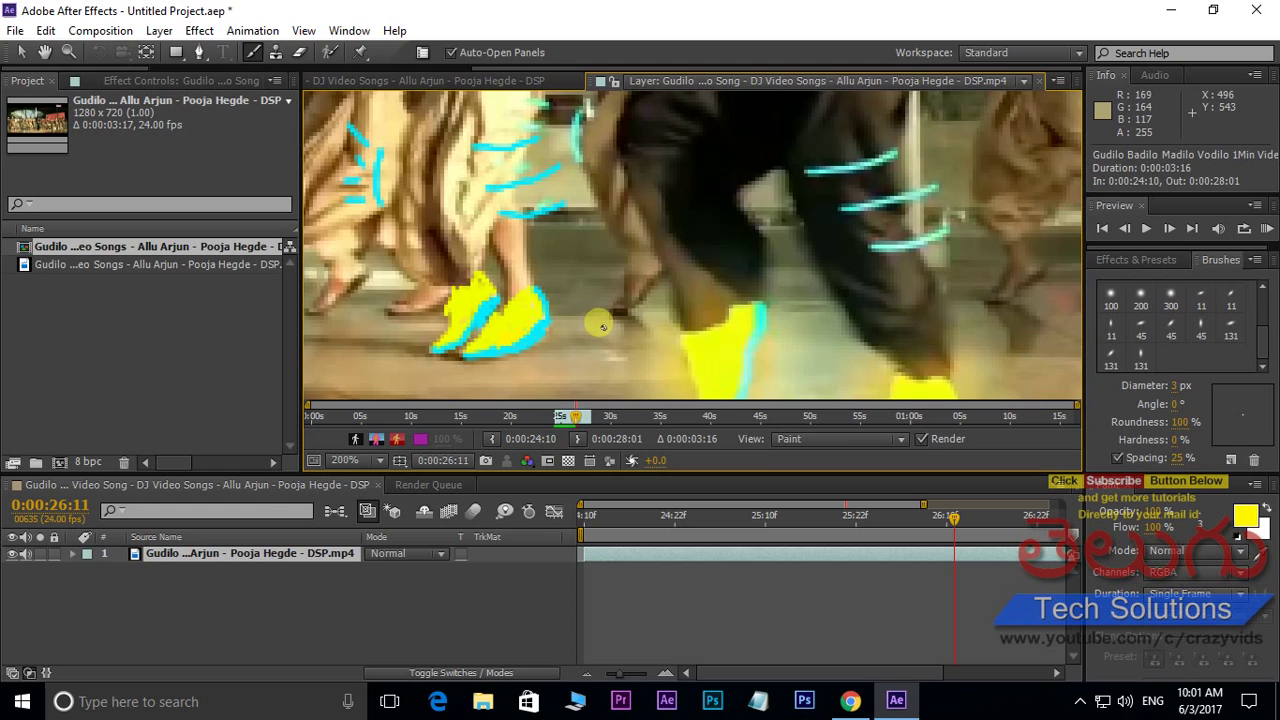
key(Page_Down)
mouse_move(692, 272)
mouse_down()
mouse_move(637, 251)
mouse_move(677, 254)
mouse_move(664, 250)
mouse_up()
scroll(643, 254, down, 1)
scroll(643, 251, up, 1)
drag(583, 215, 615, 201)
drag(447, 262, 425, 300)
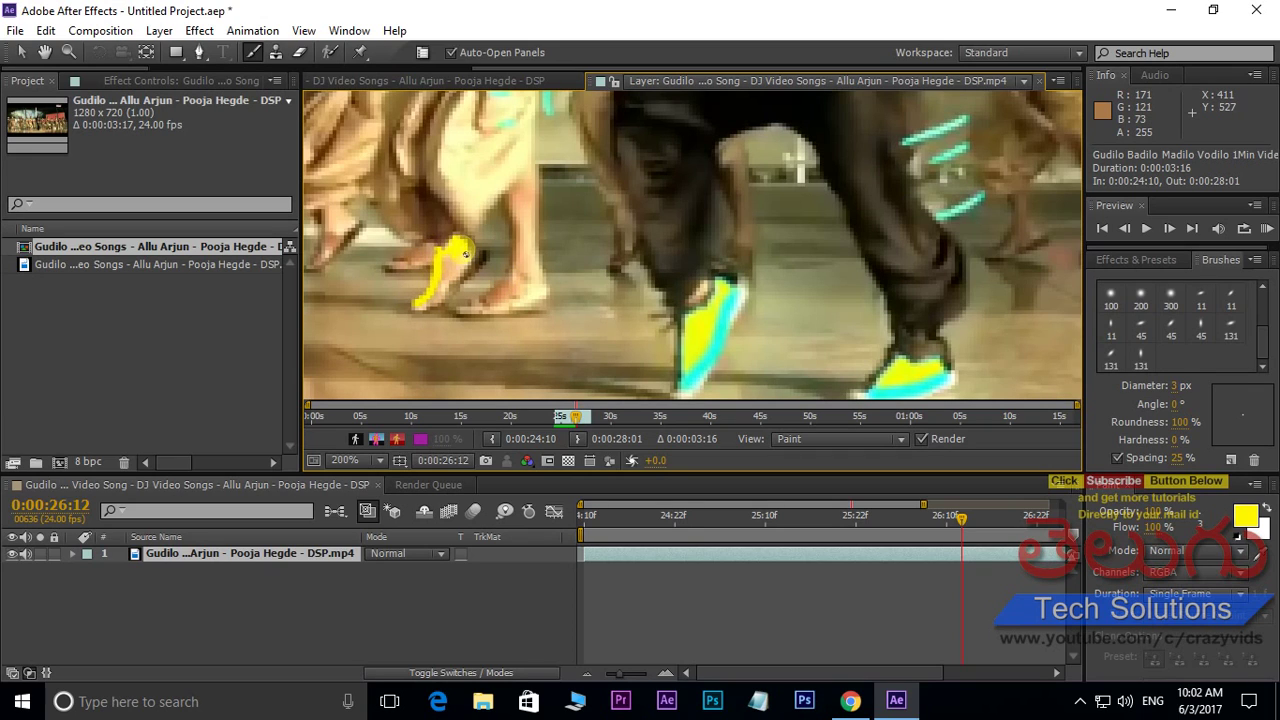
drag(431, 301, 445, 297)
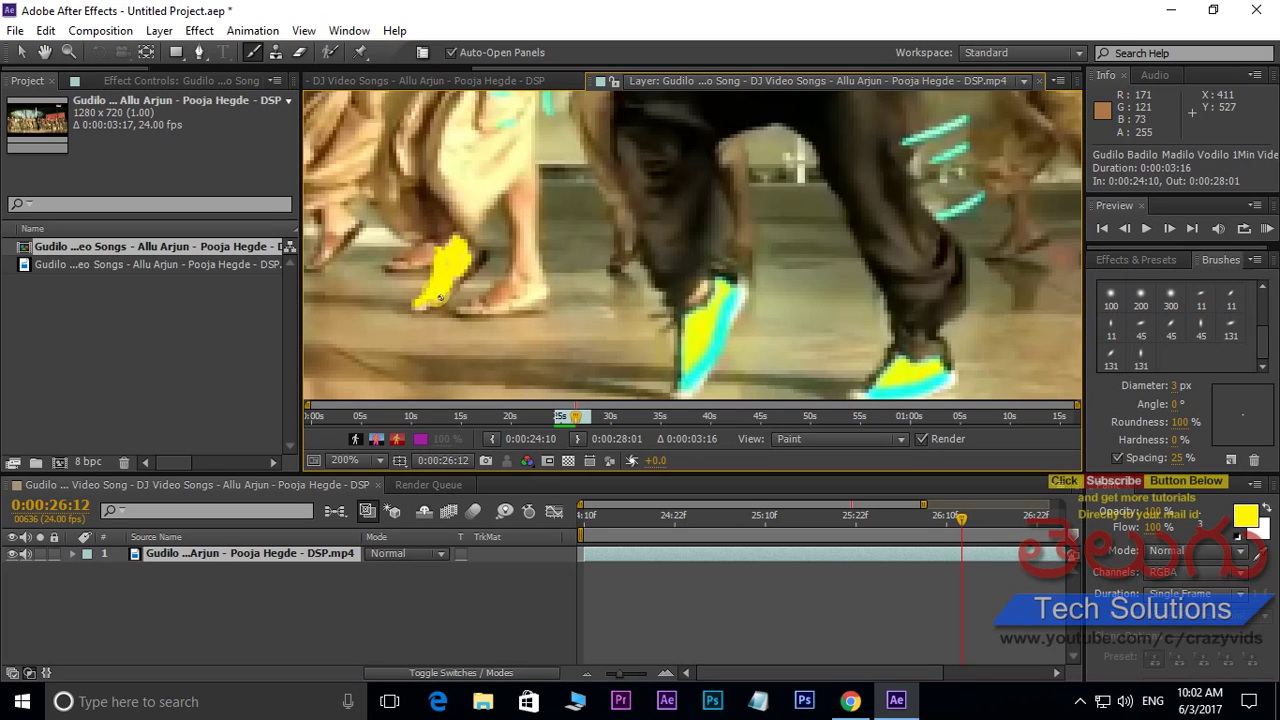
Step: Fill the background dancer's other, flat-standing foot with yellow at 0:00:26:12
drag(769, 291, 720, 232)
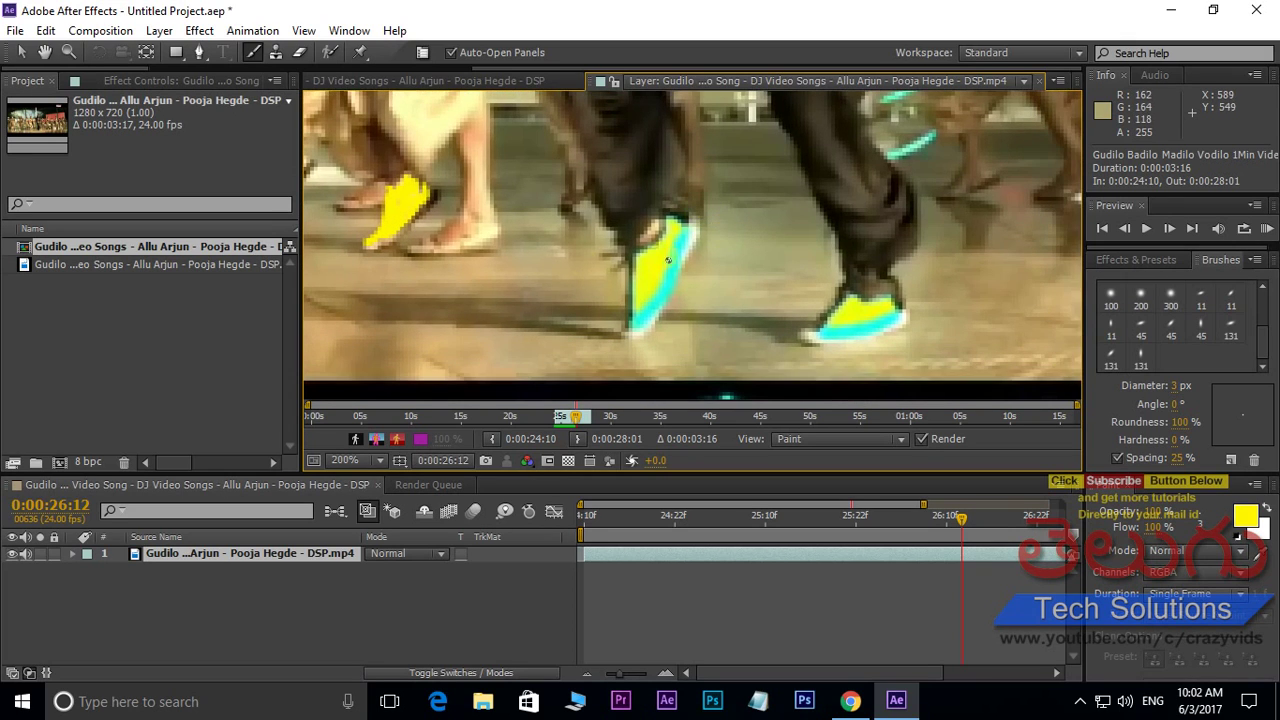
drag(451, 226, 453, 246)
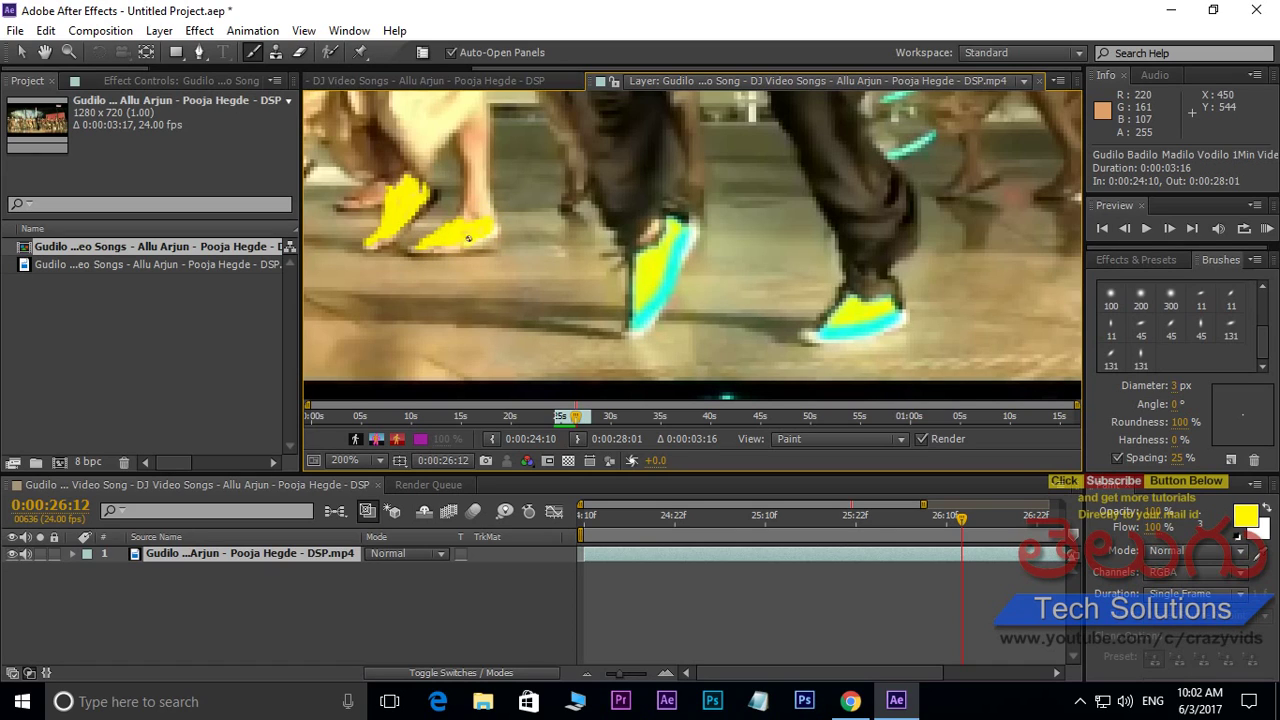
mouse_move(475, 238)
mouse_down()
mouse_move(434, 246)
mouse_move(471, 246)
mouse_move(475, 258)
mouse_up()
Step: Set the brush colour to turquoise (00FFE4) and paint the soles of both yellow feet at 0:00:26:12
click(1245, 515)
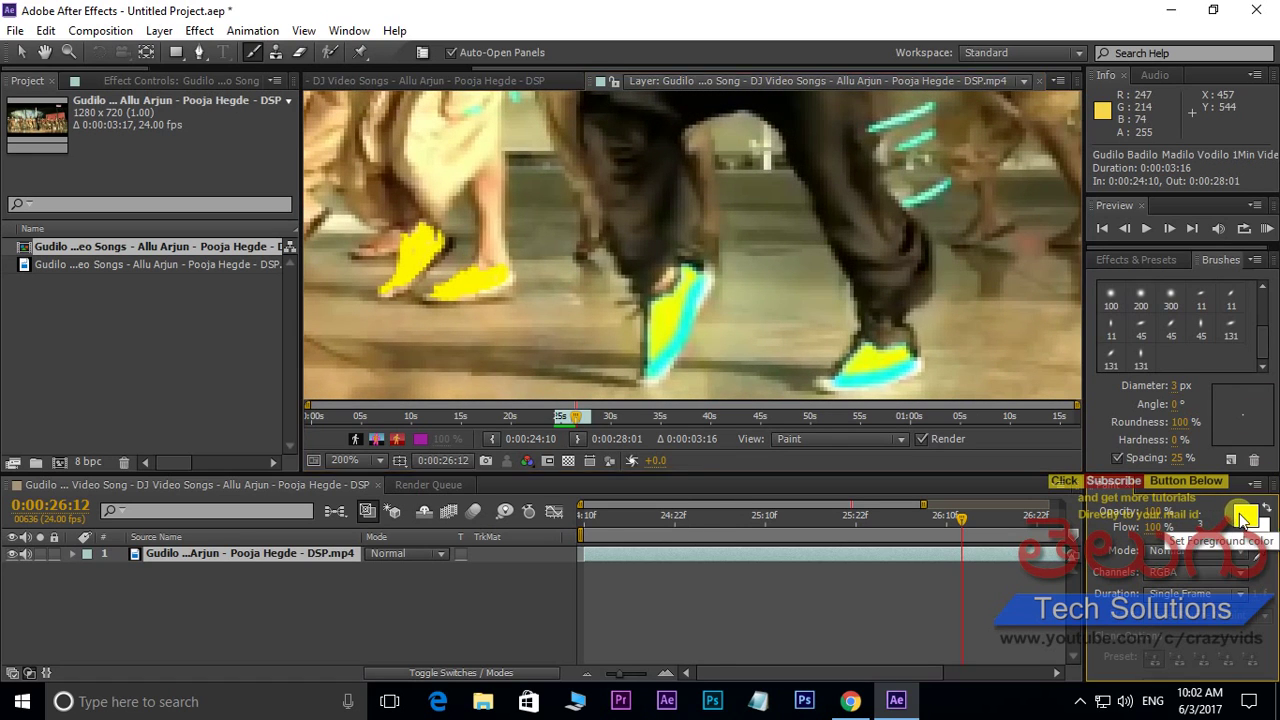
drag(508, 574, 513, 540)
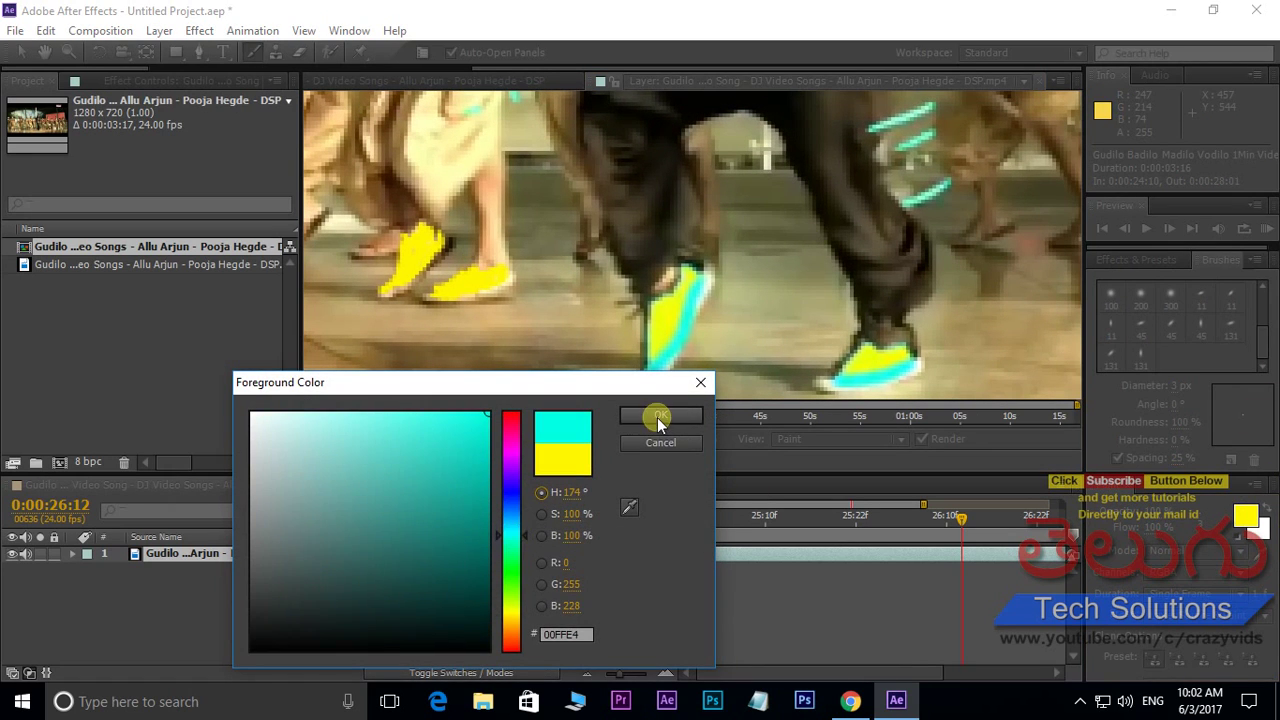
click(656, 415)
drag(422, 288, 494, 233)
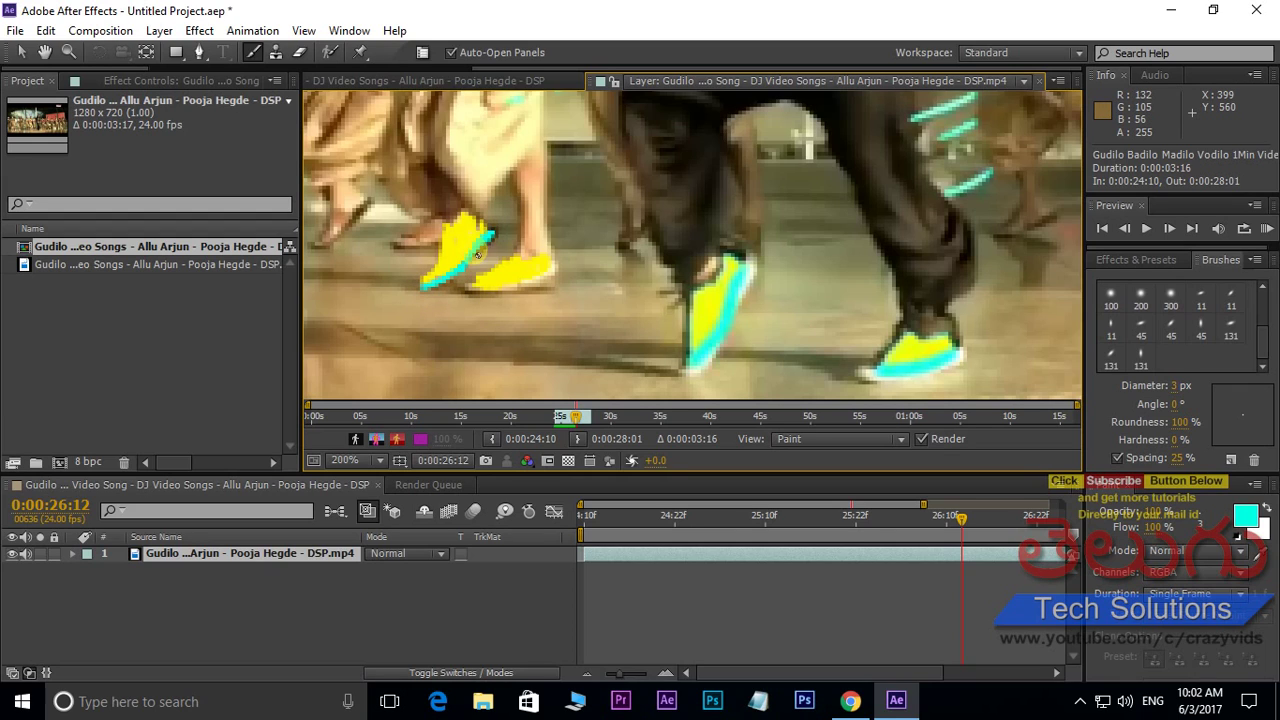
mouse_move(474, 288)
mouse_down()
mouse_move(559, 280)
mouse_move(563, 268)
mouse_move(555, 284)
mouse_move(517, 292)
mouse_up()
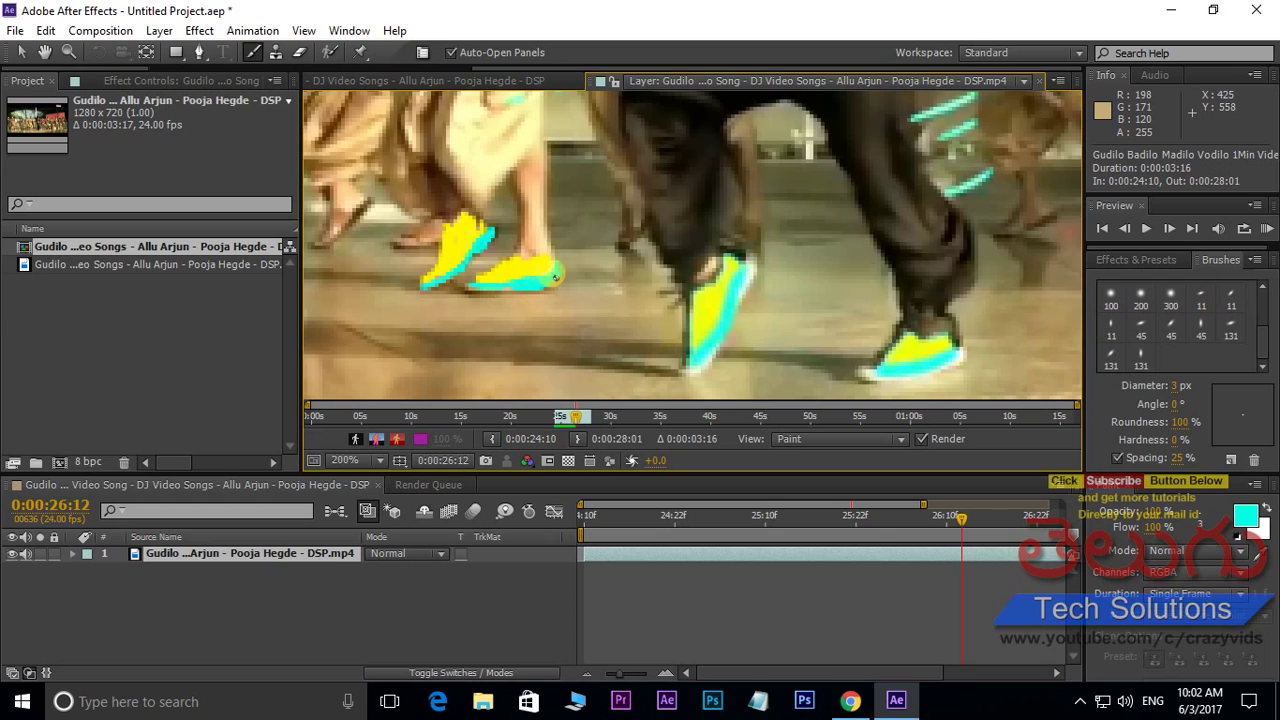
Step: At 0:00:26:12, paint a turquoise line with short dashes on the neighbouring trousers and slanted stripes along the background dancer's trouser leg
drag(553, 226, 574, 397)
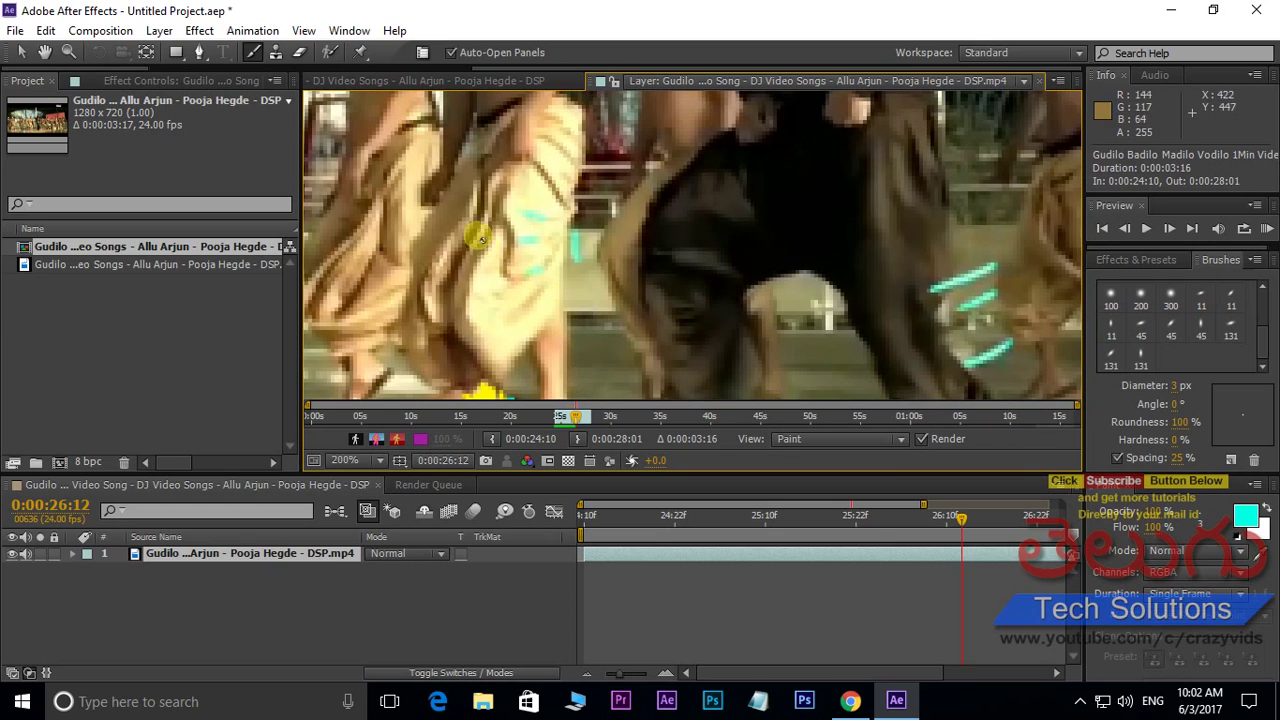
mouse_move(400, 240)
mouse_down()
mouse_move(392, 298)
mouse_move(362, 288)
mouse_move(388, 258)
mouse_up()
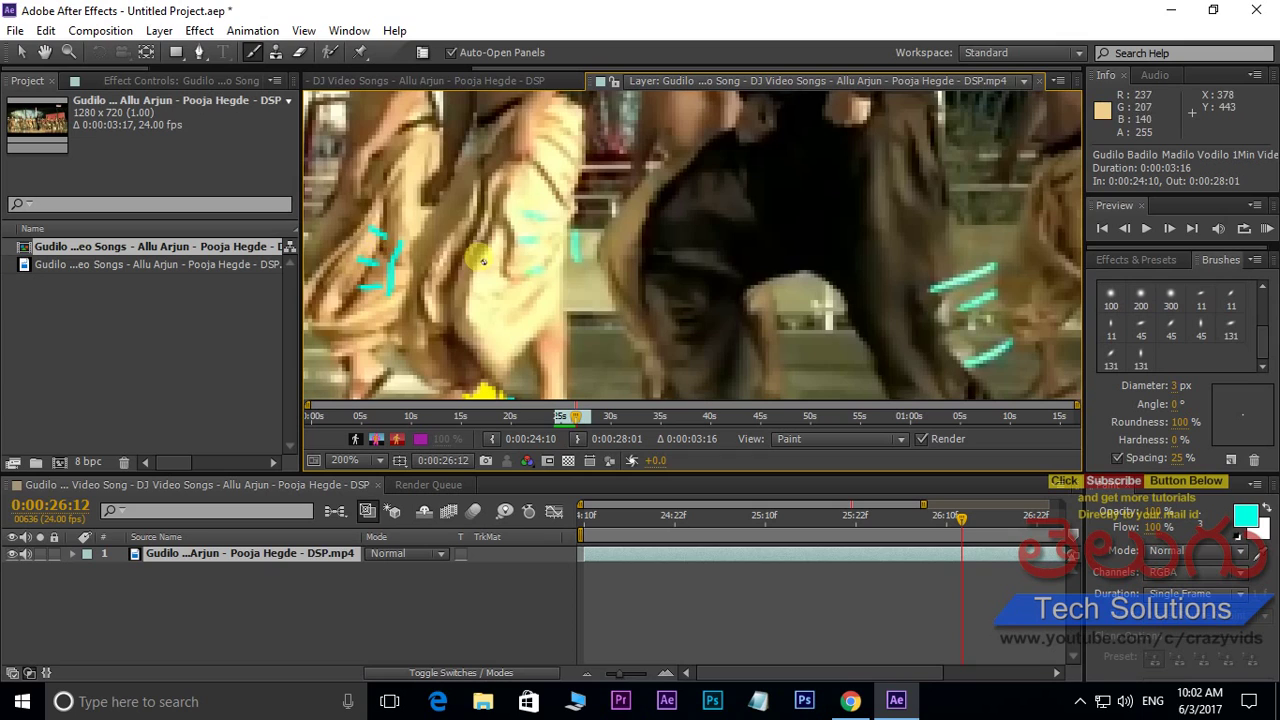
drag(477, 256, 430, 214)
mouse_move(487, 251)
mouse_down()
mouse_move(523, 241)
mouse_move(546, 254)
mouse_up()
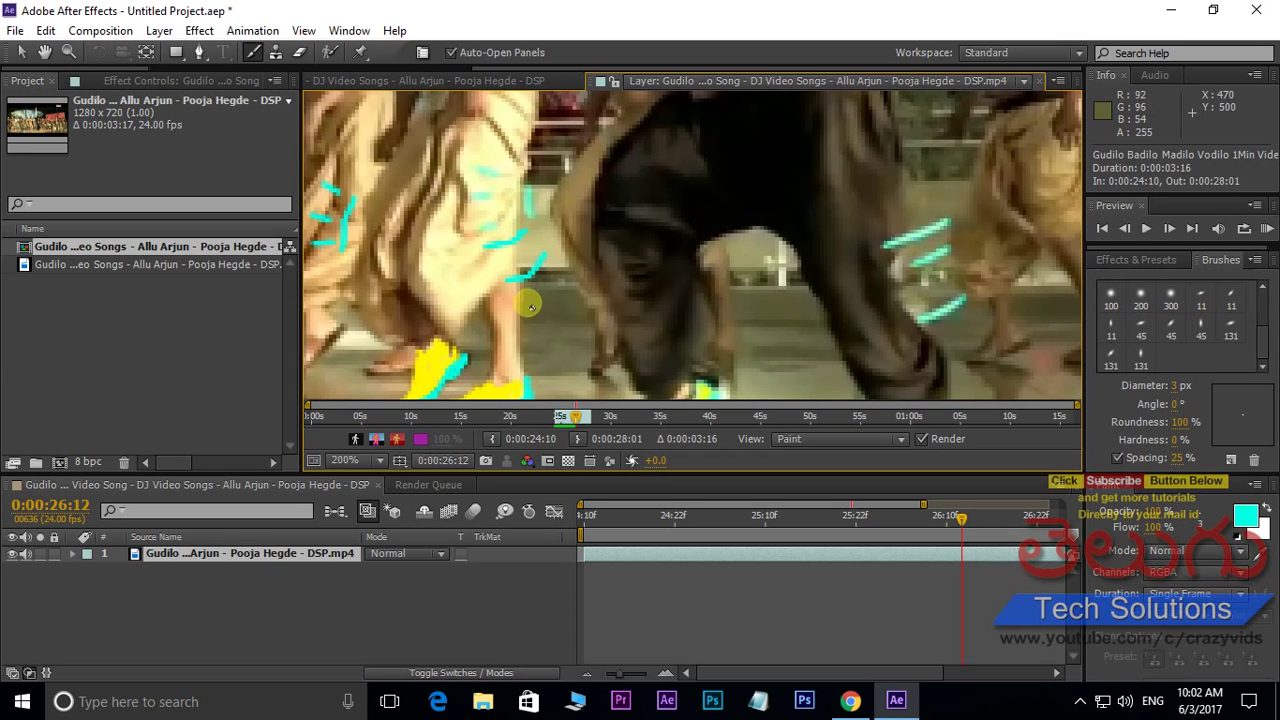
drag(516, 312, 540, 305)
Step: At 0:00:26:13, paint a curved turquoise line on the neighbouring trousers, plus three stripes and small dashes at the background dancer's trouser leg
key(Page_Down)
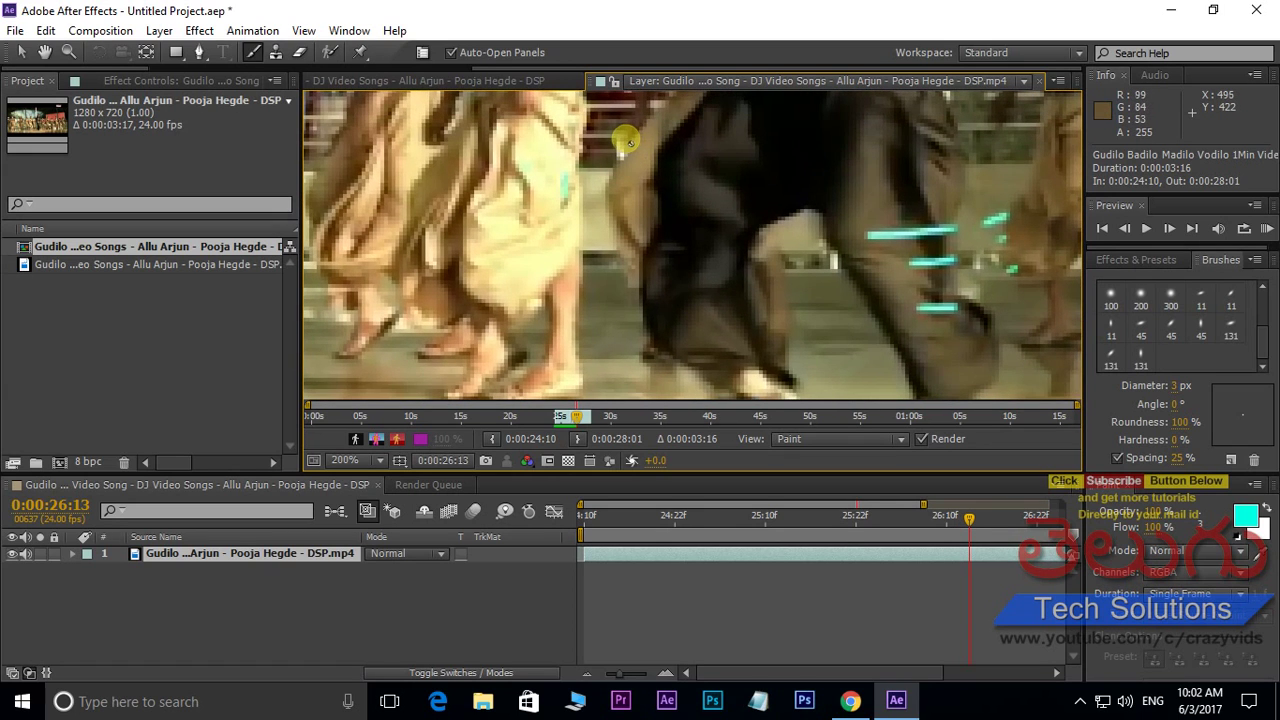
key(Page_Up)
key(Page_Down)
drag(577, 245, 563, 221)
drag(543, 175, 565, 190)
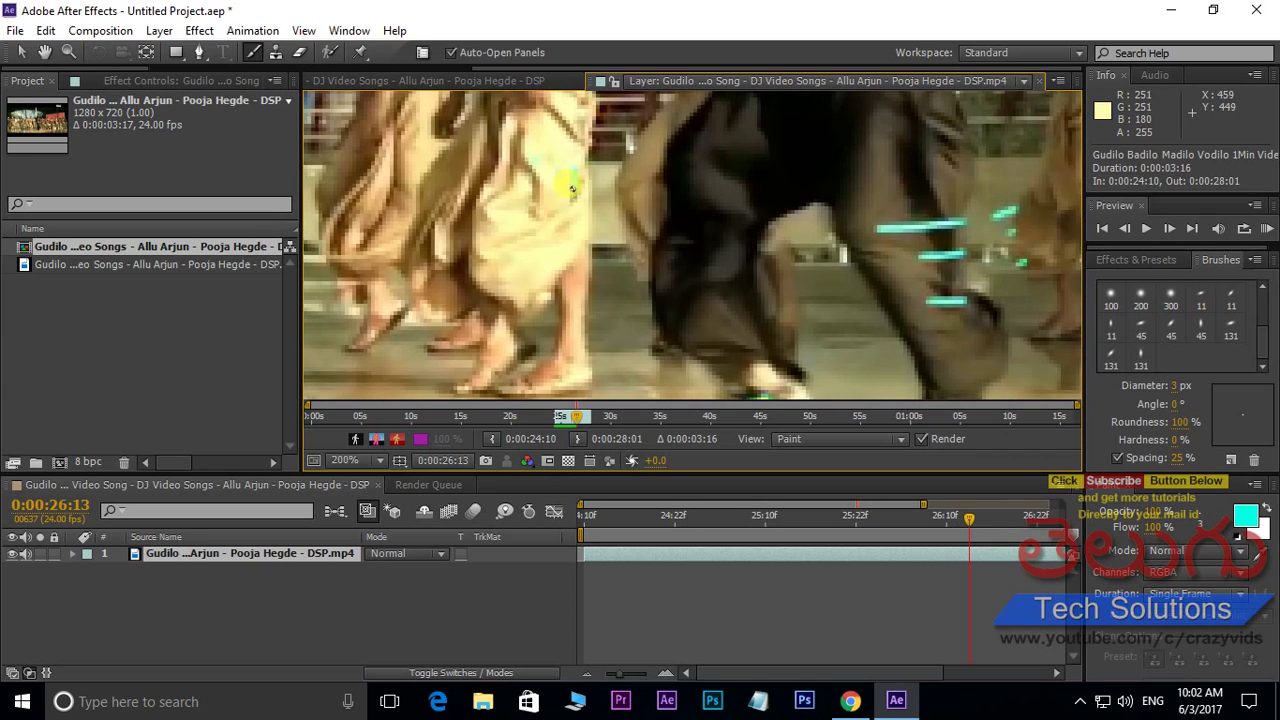
drag(401, 193, 403, 224)
drag(835, 261, 766, 238)
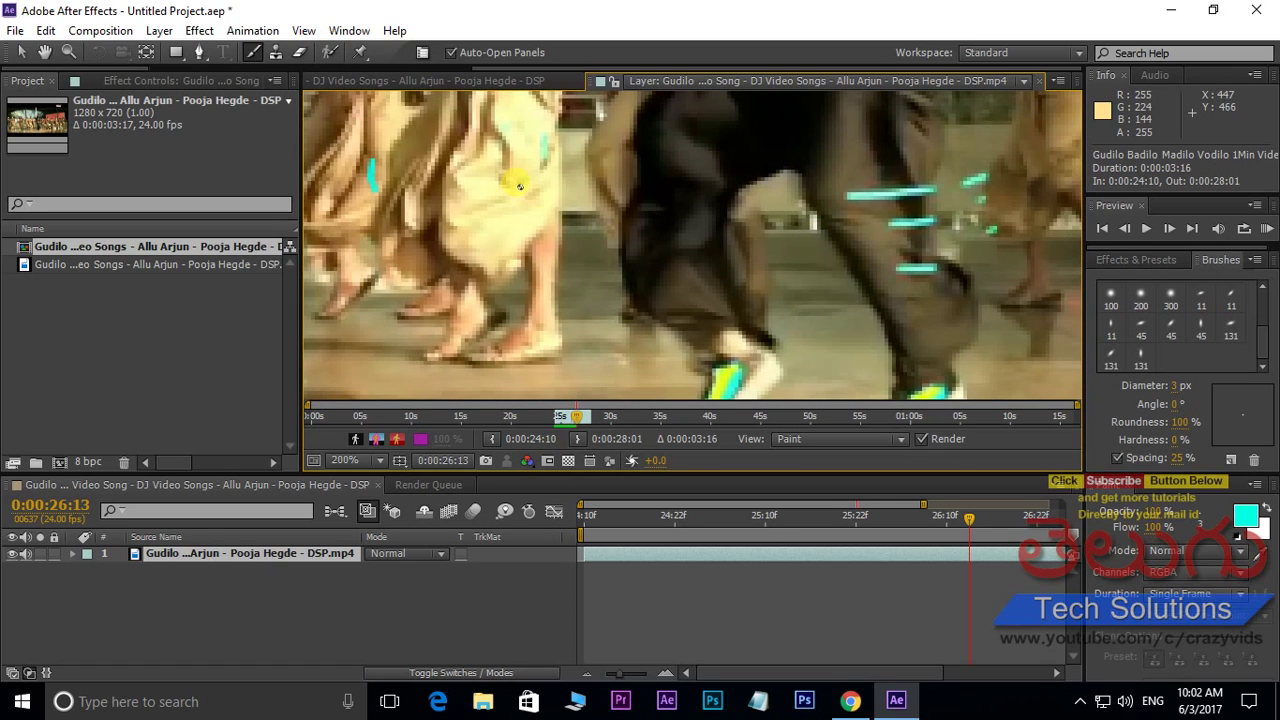
mouse_move(545, 185)
mouse_down()
mouse_move(570, 172)
mouse_move(523, 184)
mouse_up()
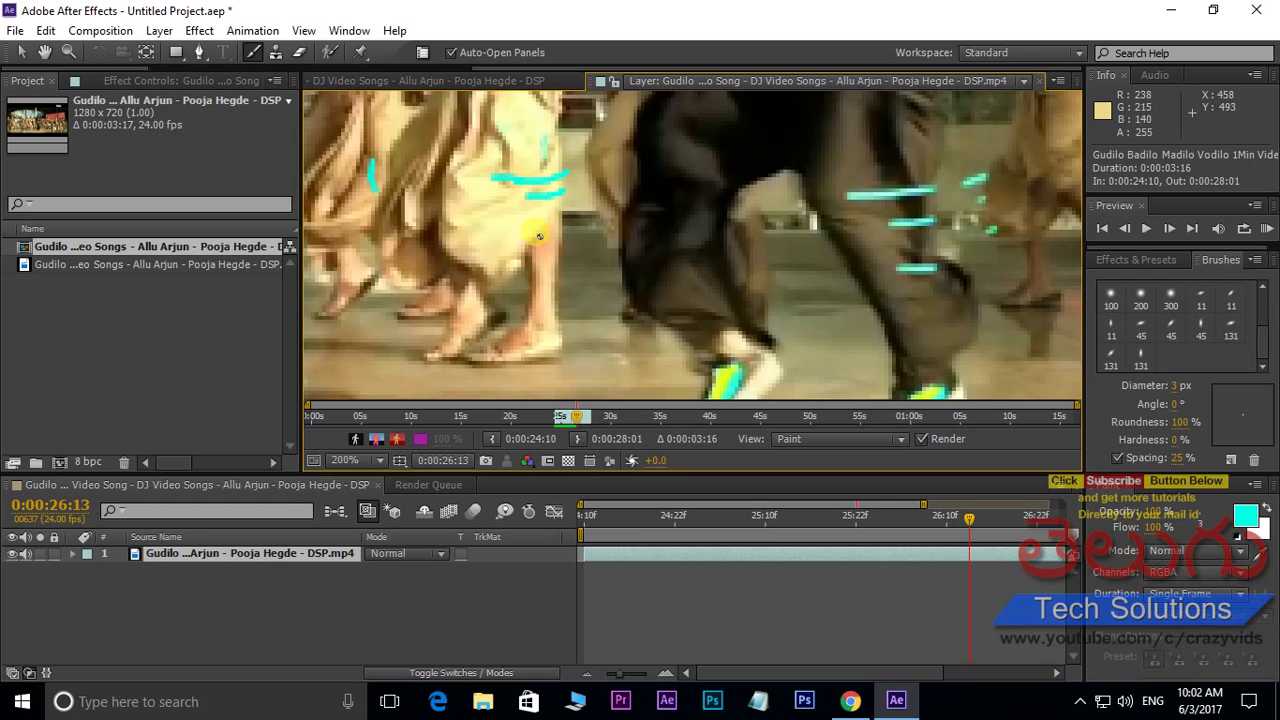
drag(550, 219, 528, 217)
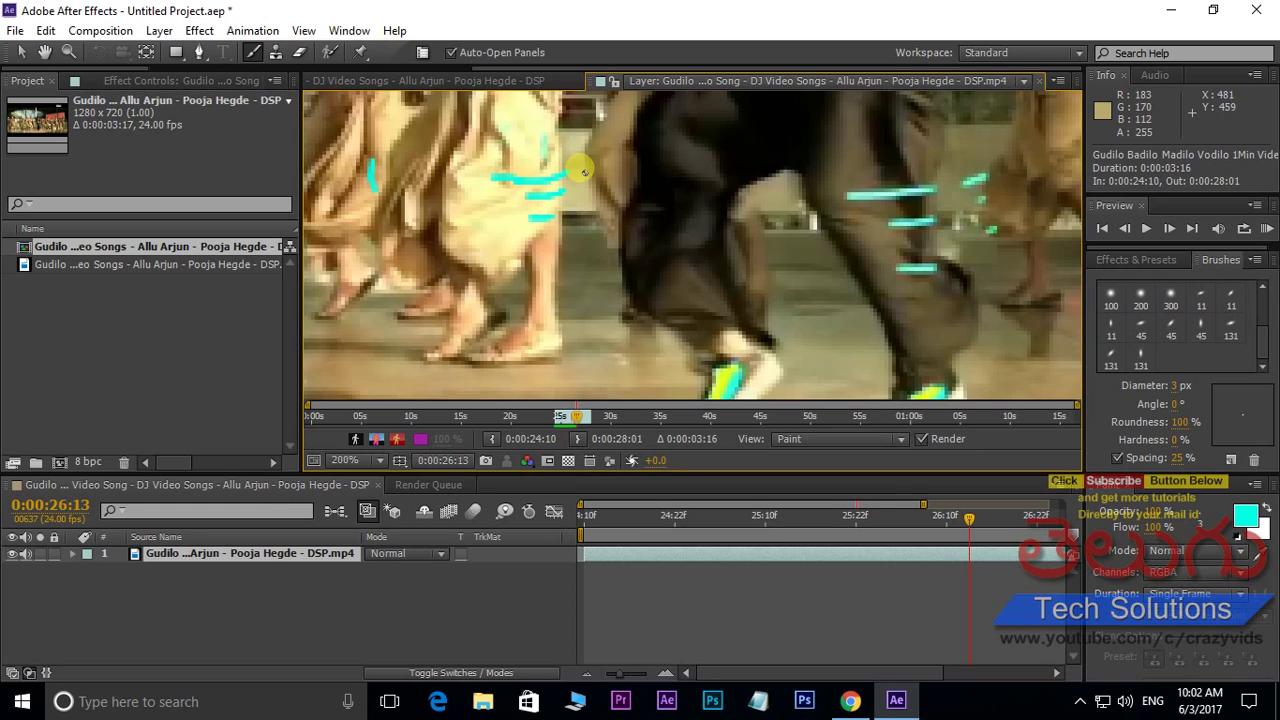
drag(582, 156, 583, 188)
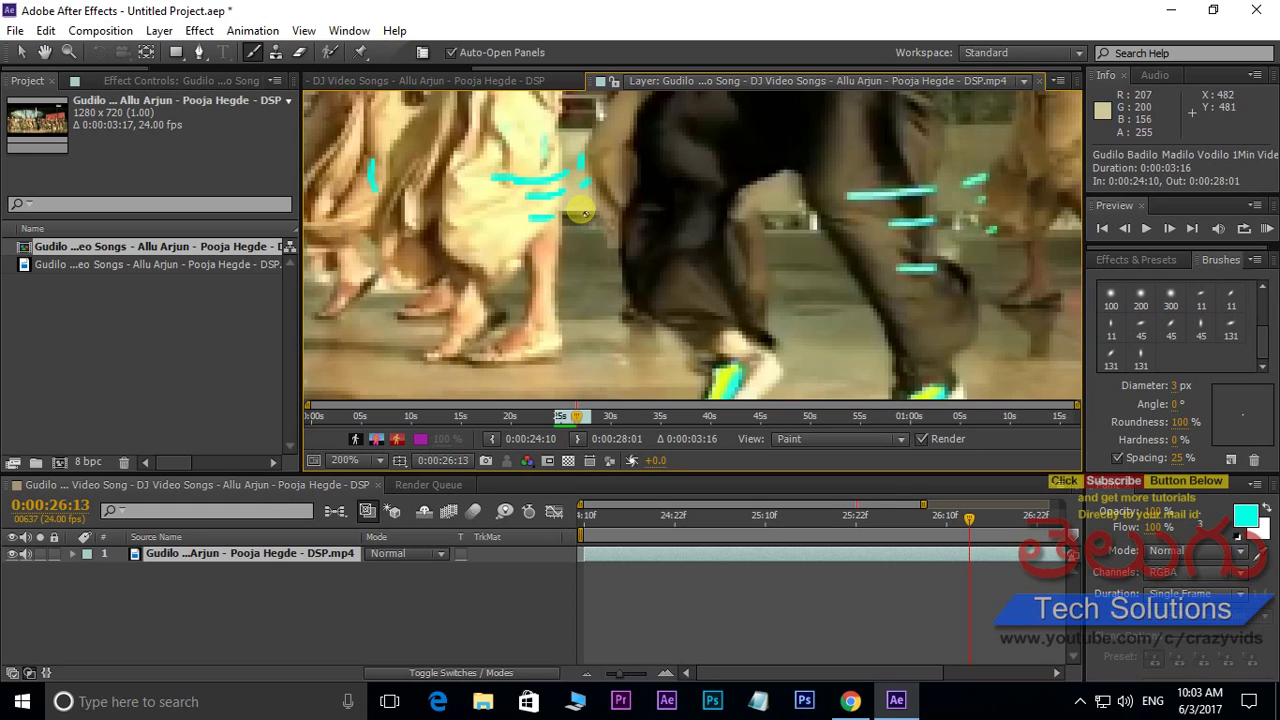
Step: At 0:00:26:13, paint turquoise patches on both of the background dancer's feet and add yellow (F0FF00) strokes along their edges
scroll(600, 255, down, 2)
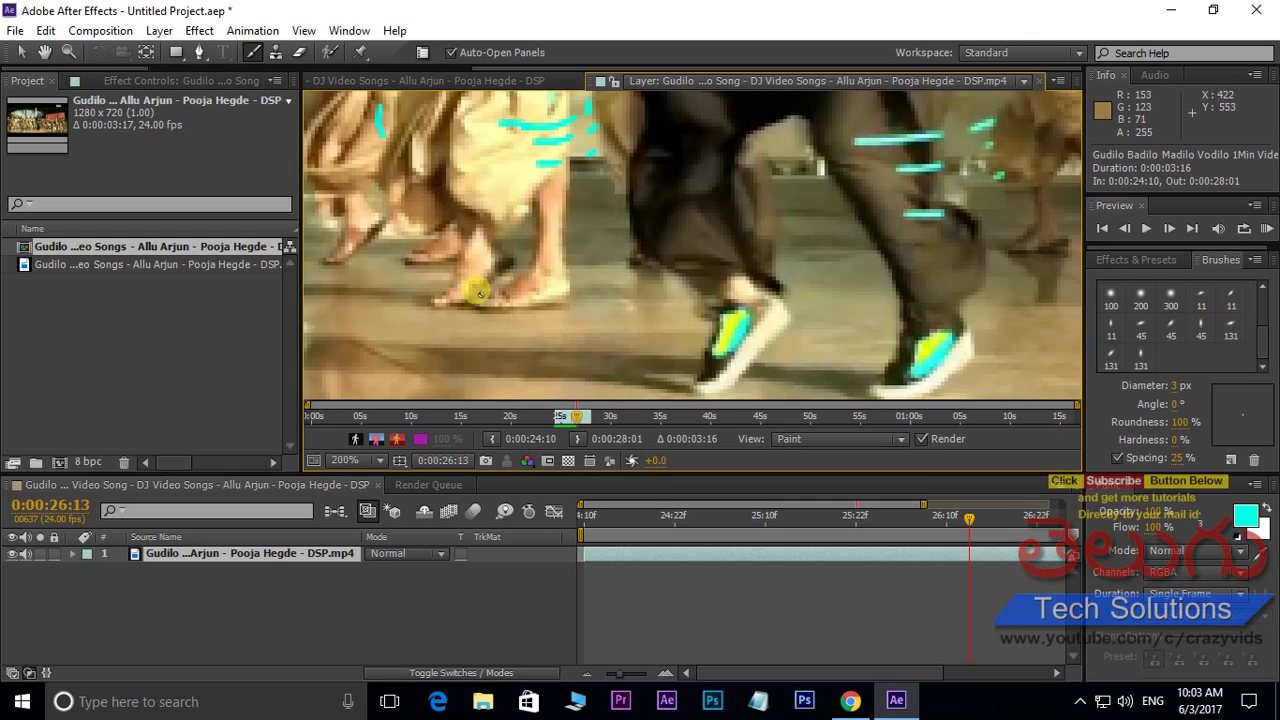
mouse_move(475, 283)
mouse_down()
mouse_move(479, 268)
mouse_move(471, 281)
mouse_move(548, 300)
mouse_move(522, 292)
mouse_move(556, 288)
mouse_move(530, 295)
mouse_move(550, 285)
mouse_move(540, 282)
mouse_up()
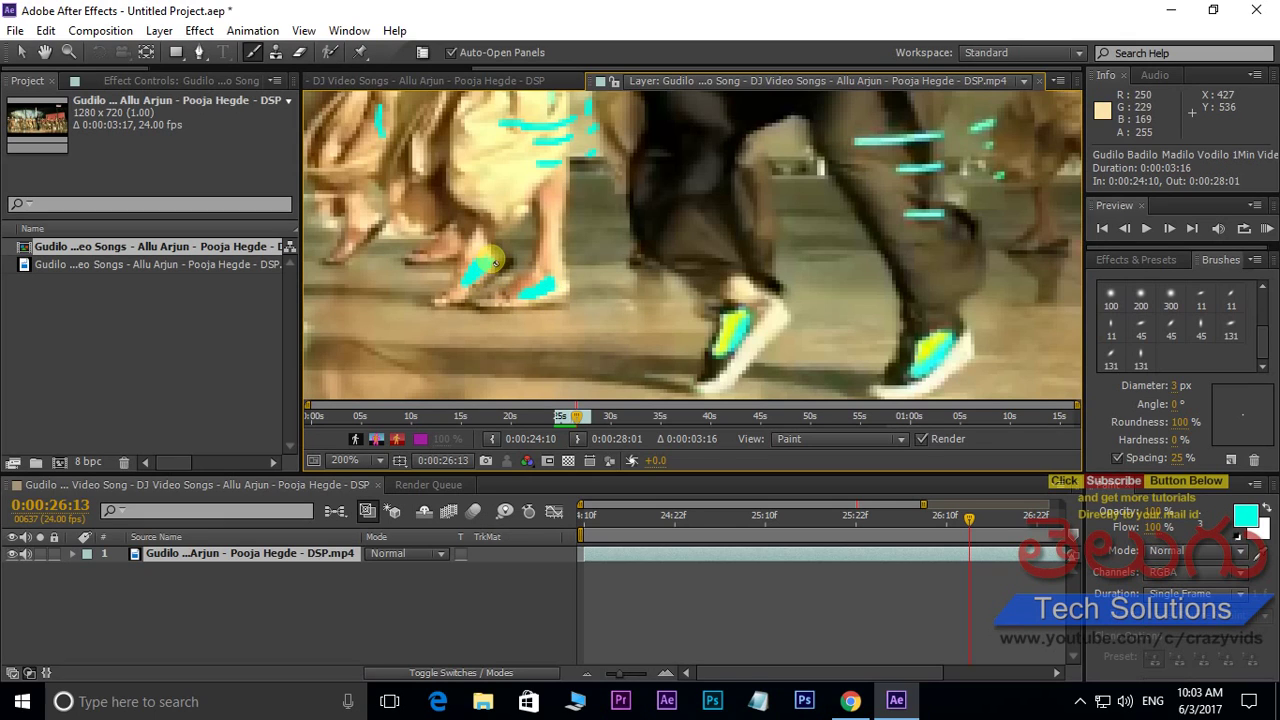
click(1255, 520)
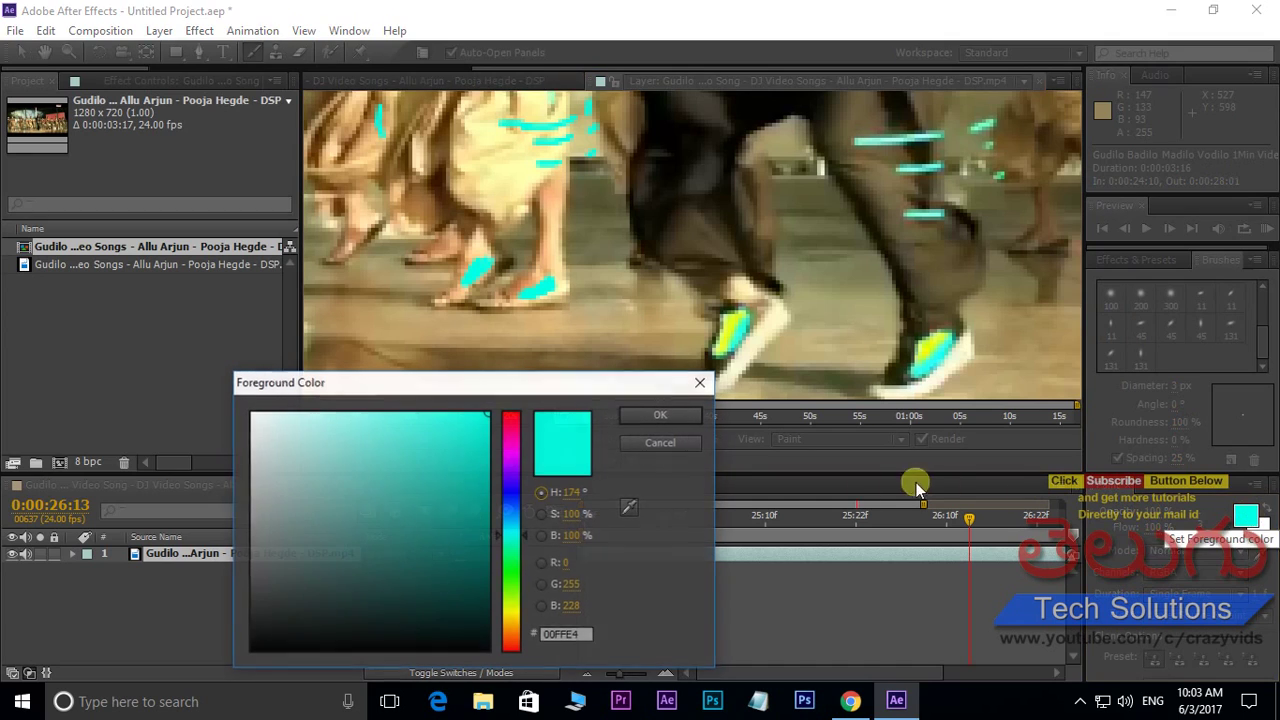
click(510, 605)
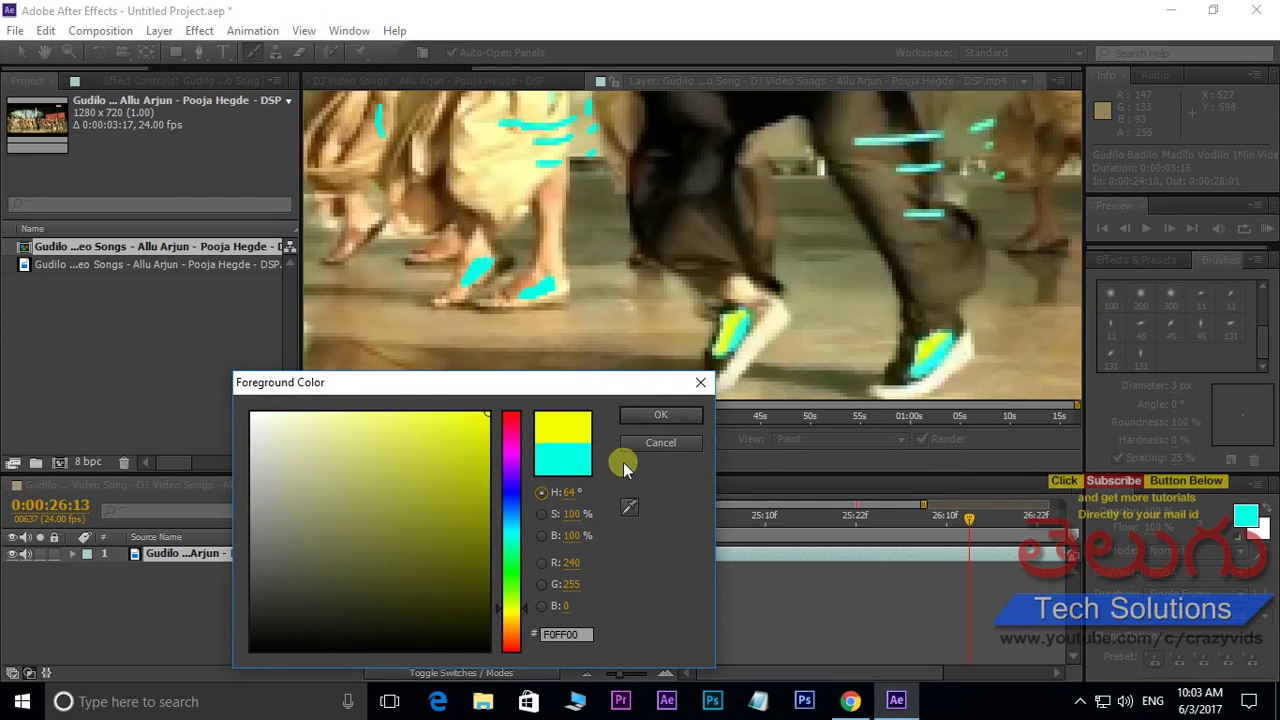
click(655, 422)
mouse_move(457, 273)
mouse_down()
mouse_move(531, 289)
mouse_move(547, 275)
mouse_move(531, 290)
mouse_move(556, 278)
mouse_move(484, 281)
mouse_move(493, 254)
mouse_move(464, 278)
mouse_up()
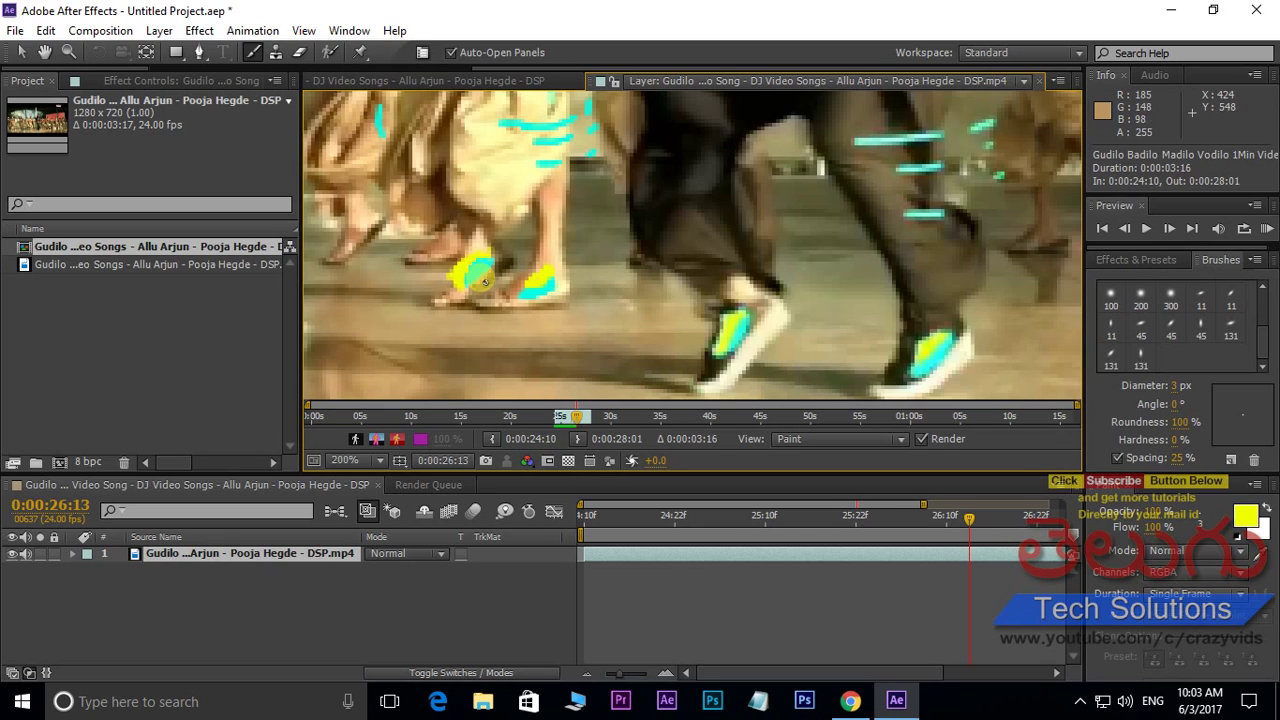
Step: At 0:00:26:14, paint yellow patches on both of the background dancer's feet and add turquoise (00FFEA) strokes beside them
key(Page_Down)
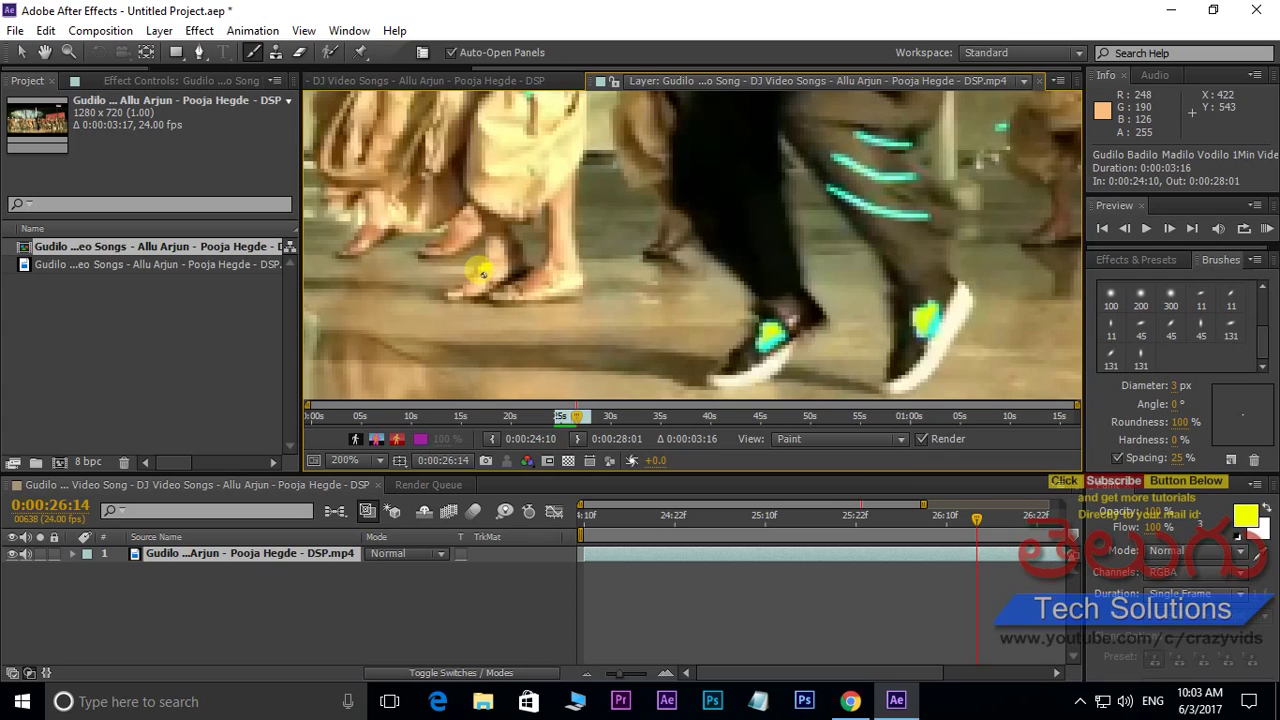
drag(481, 268, 494, 258)
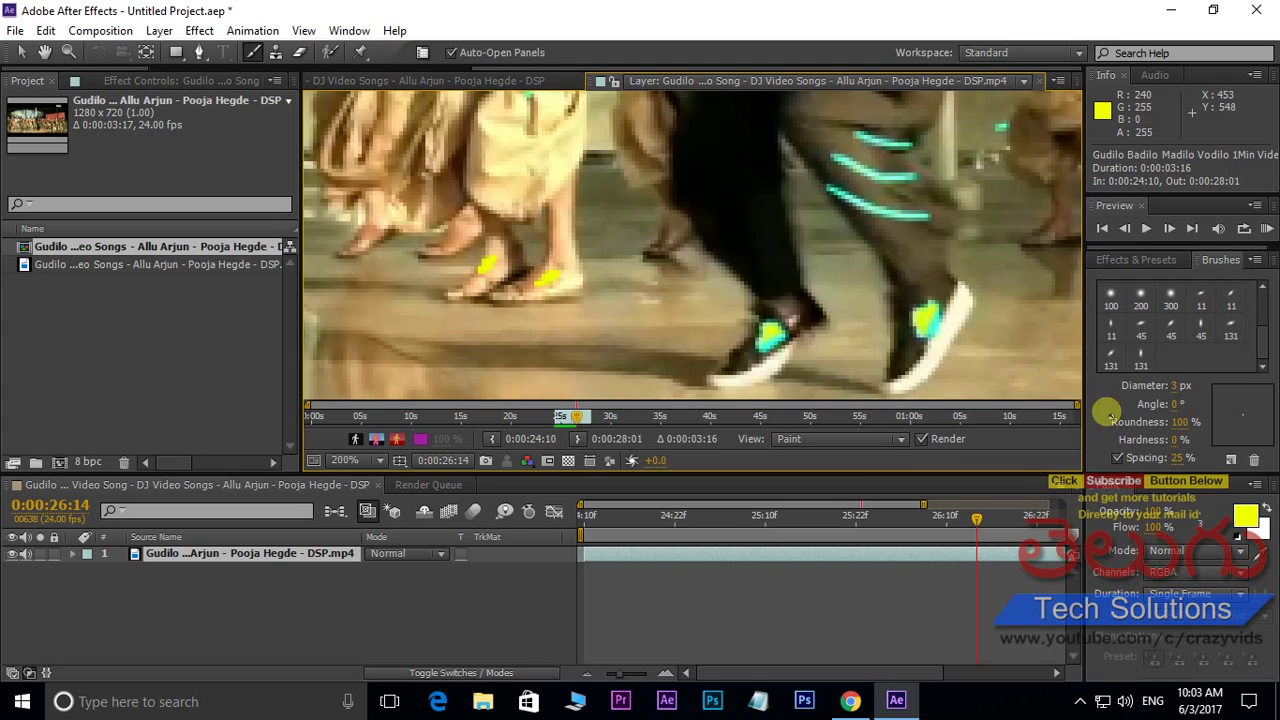
click(1245, 515)
click(511, 535)
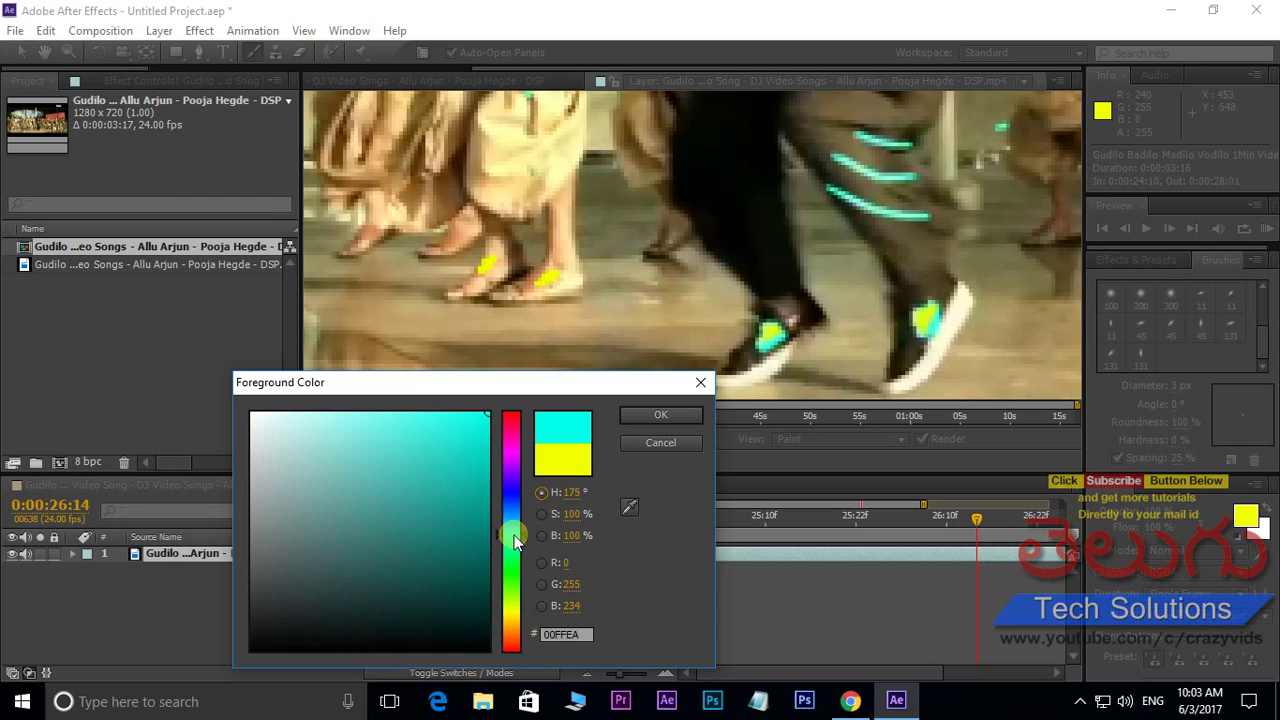
click(660, 420)
mouse_move(492, 280)
mouse_down()
mouse_move(478, 275)
mouse_move(500, 268)
mouse_up()
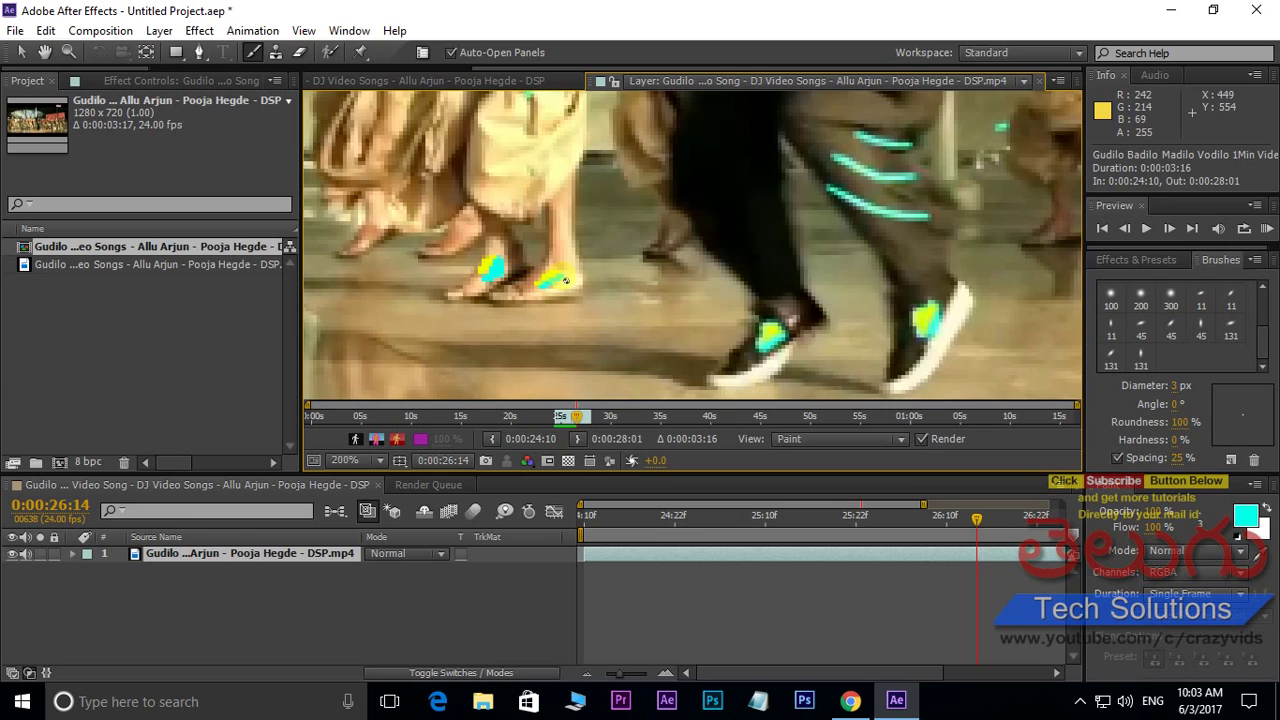
Step: At 0:00:26:14, paint three curved turquoise stripes across the background dancer's lower trouser leg and a dot on the neighbouring dancer's trousers
scroll(530, 280, up, 3)
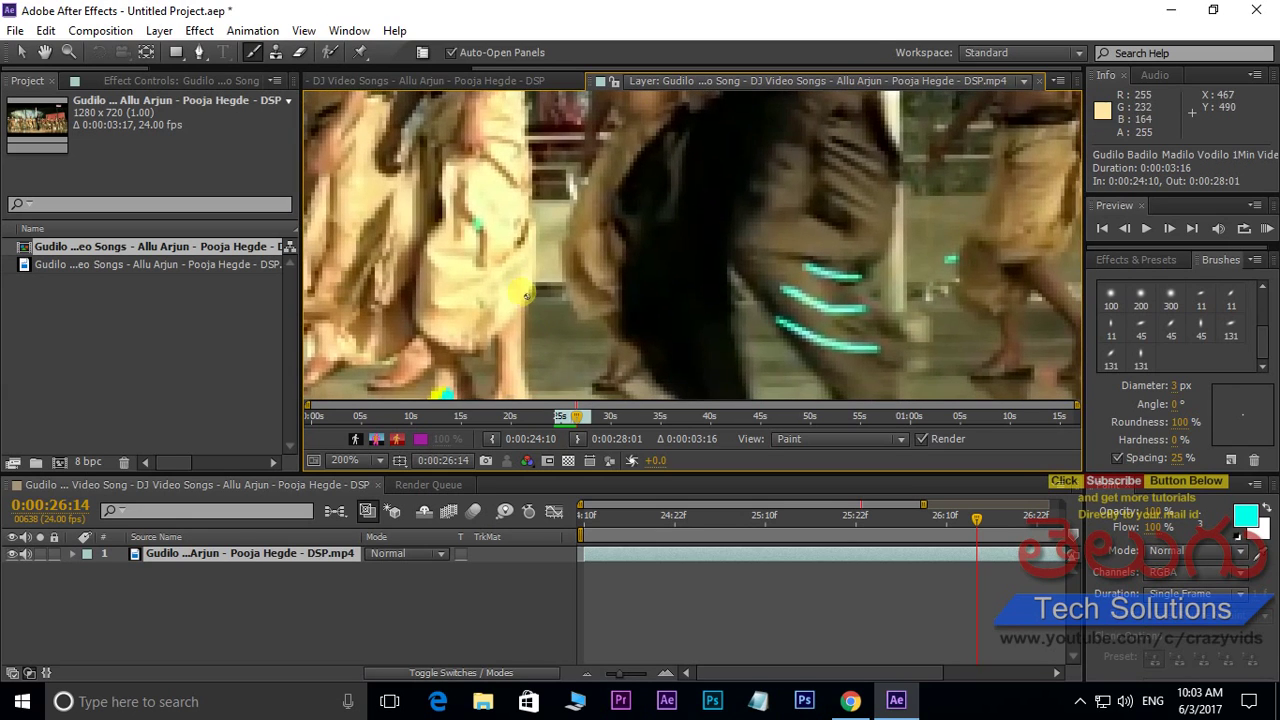
mouse_move(519, 265)
mouse_down()
mouse_move(500, 291)
mouse_move(535, 290)
mouse_move(506, 316)
mouse_move(544, 296)
mouse_up()
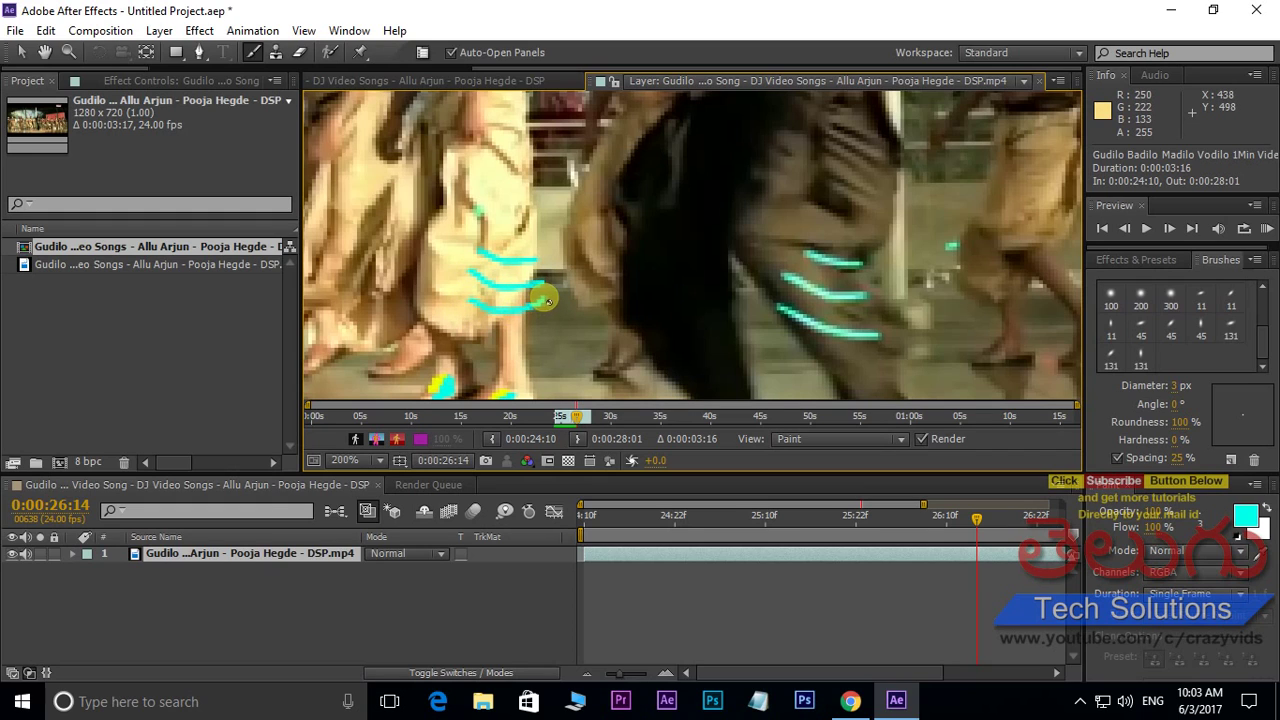
click(569, 251)
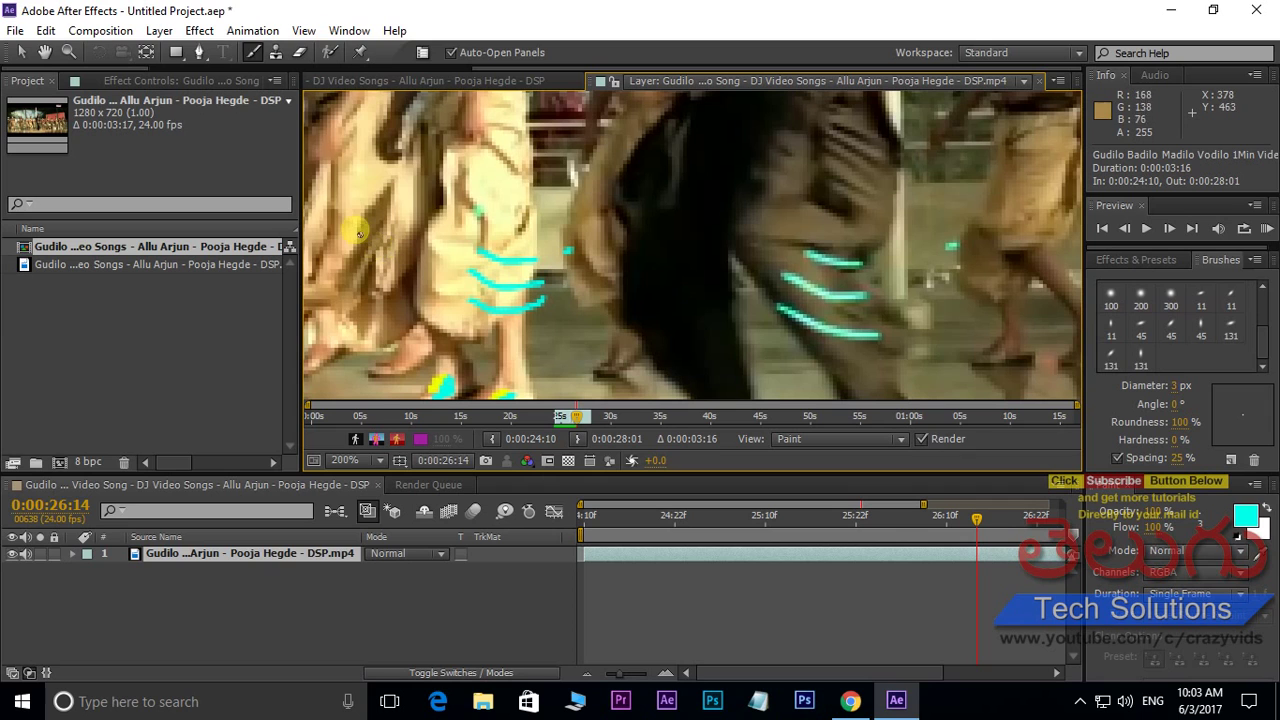
scroll(614, 266, down, 1)
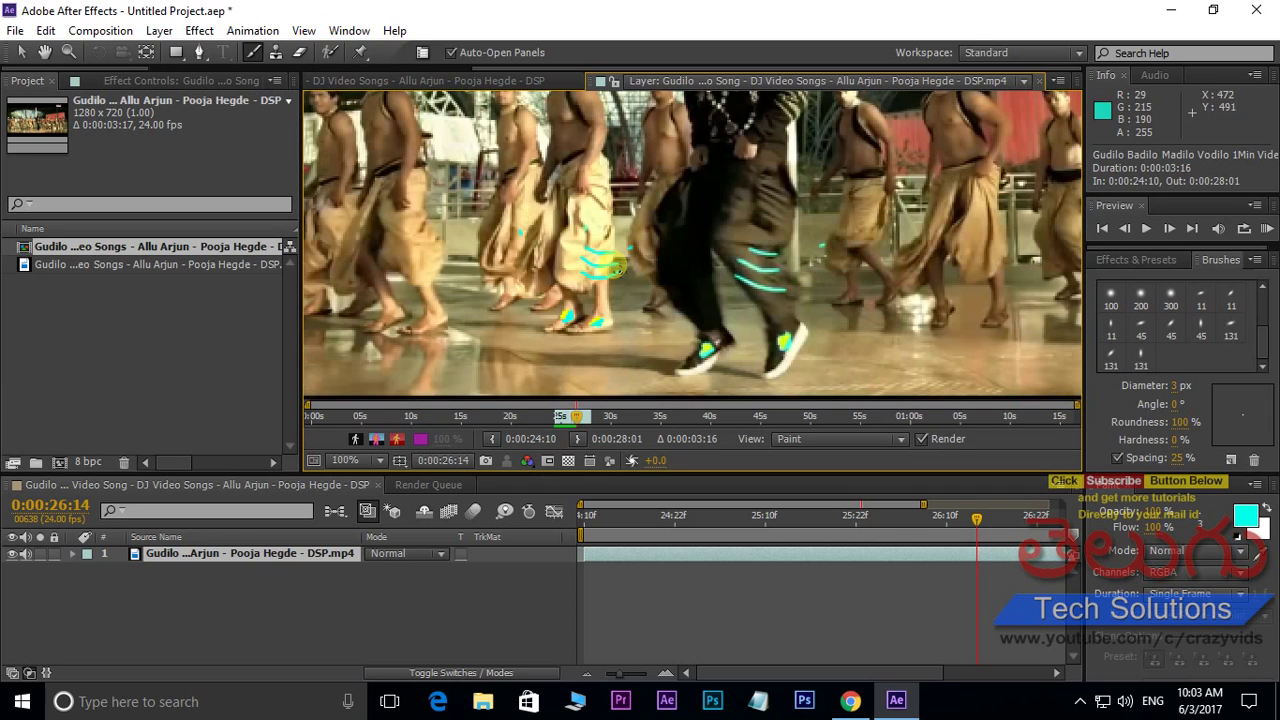
Step: At 0:00:26:15, paint a turquoise dot on each of the background dancer's feet and three short slanted stripes on his trousers
key(Page_Down)
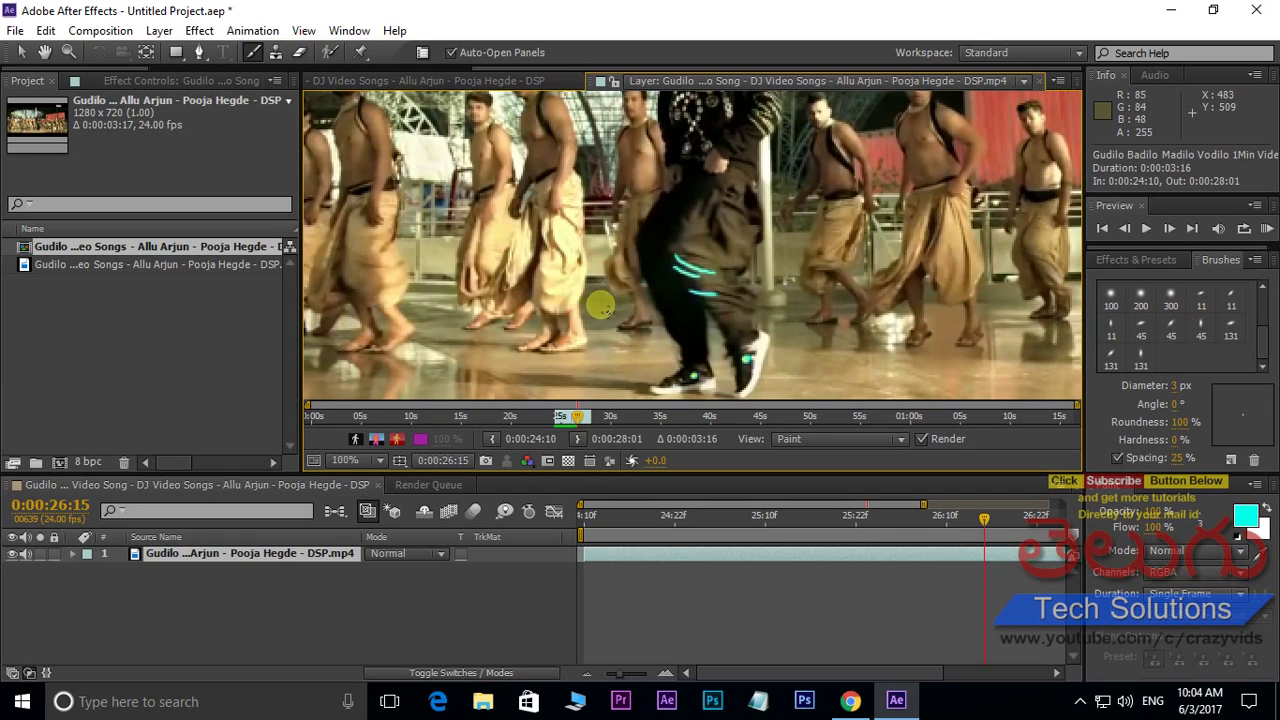
scroll(590, 320, up, 1)
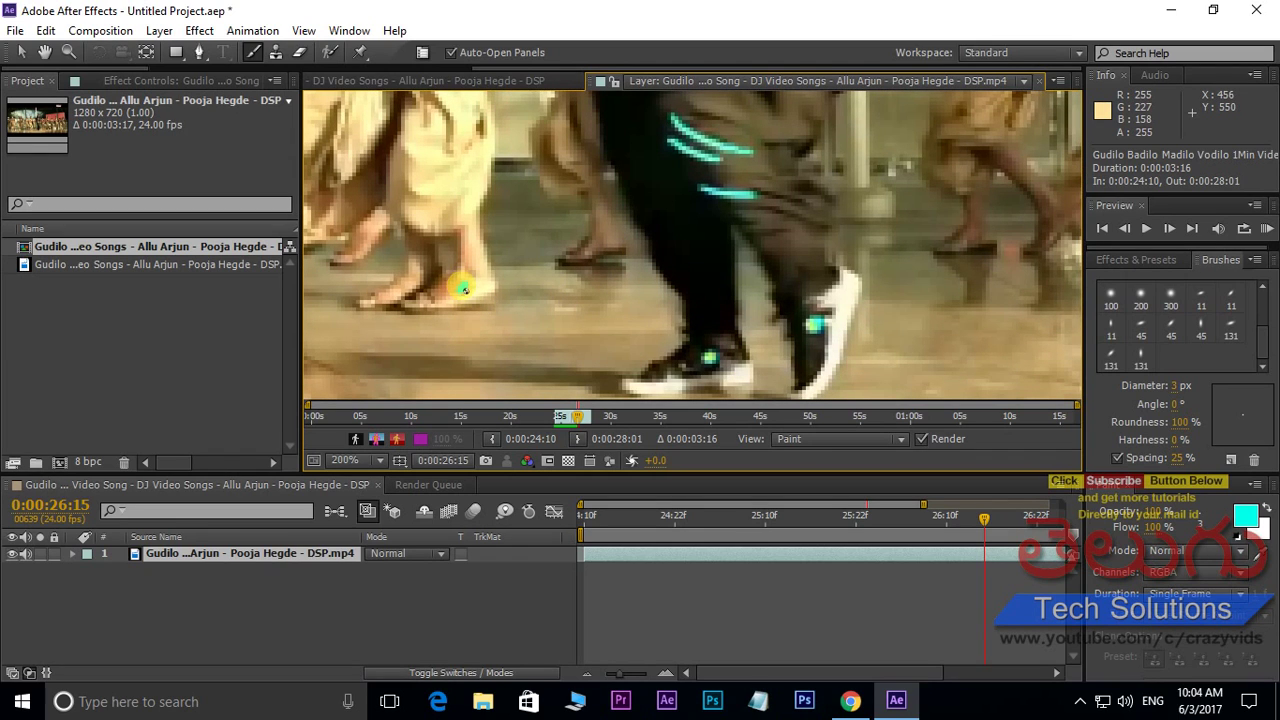
click(409, 290)
scroll(430, 260, up, 3)
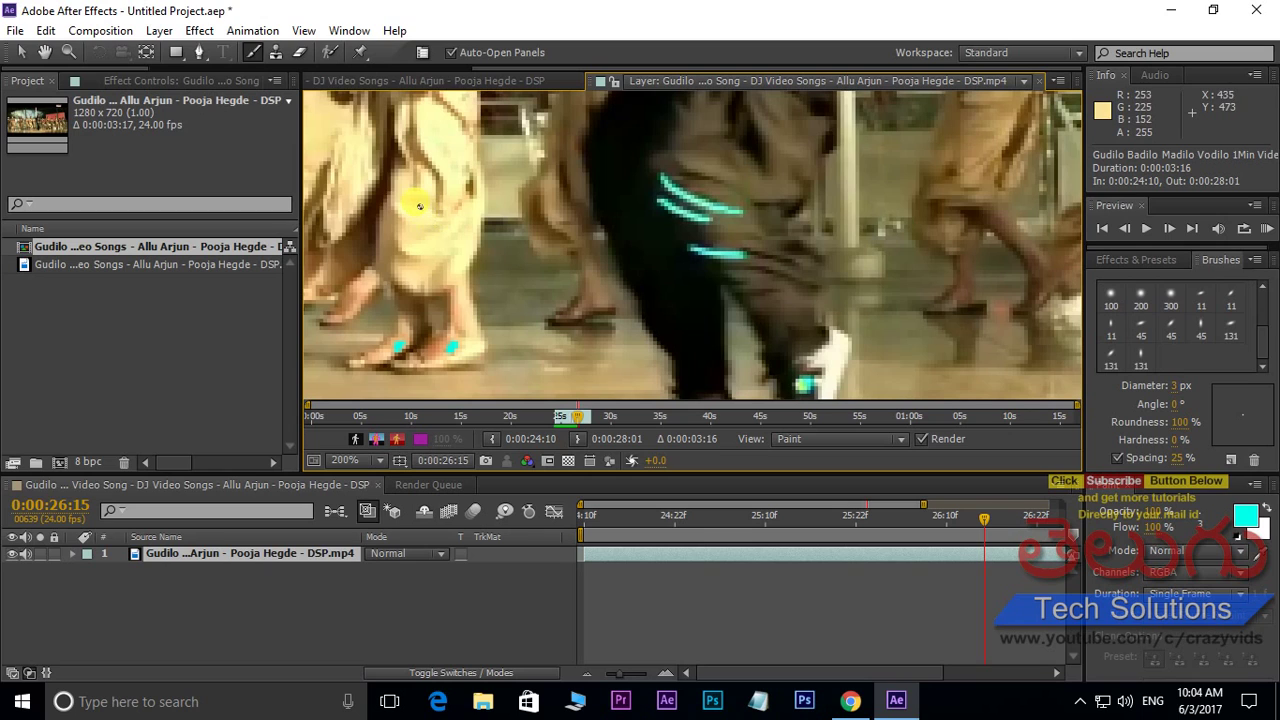
drag(432, 212, 455, 233)
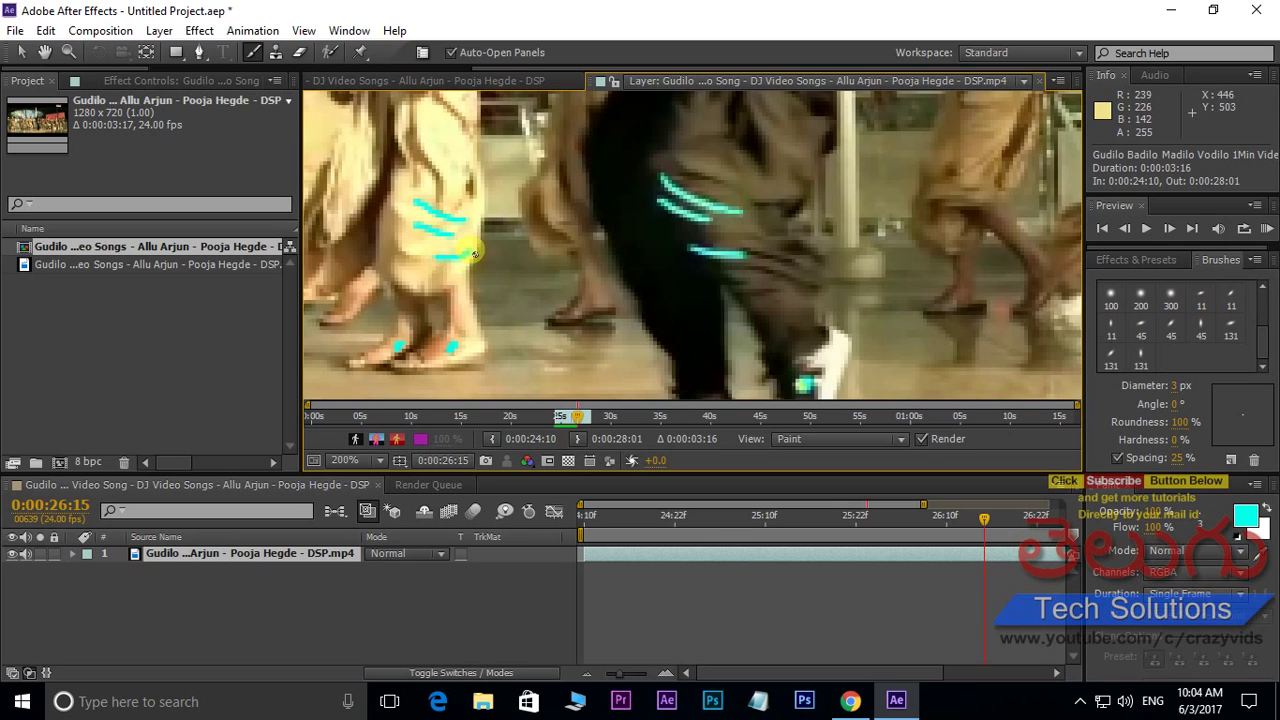
Step: Set the brush colour to yellow (FFF600) and add yellow dots to the turquoise marks on both feet at 0:00:26:15
scroll(560, 210, down, 3)
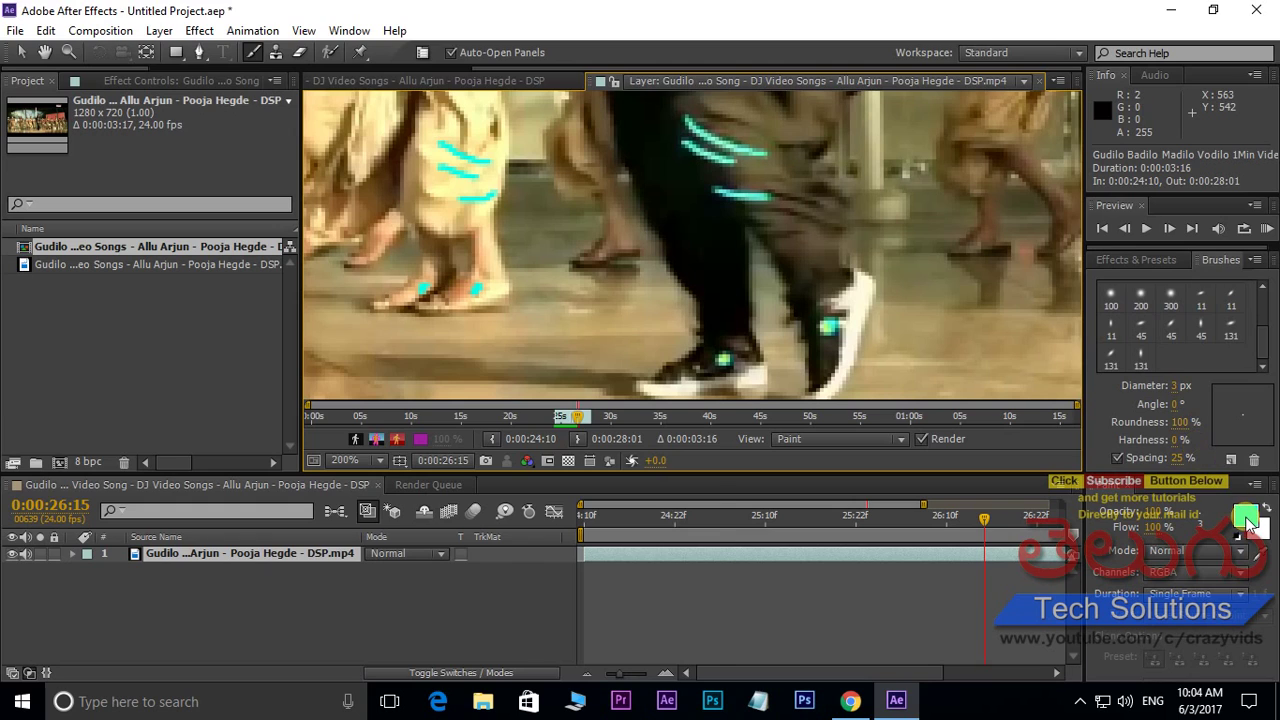
click(1249, 521)
click(512, 610)
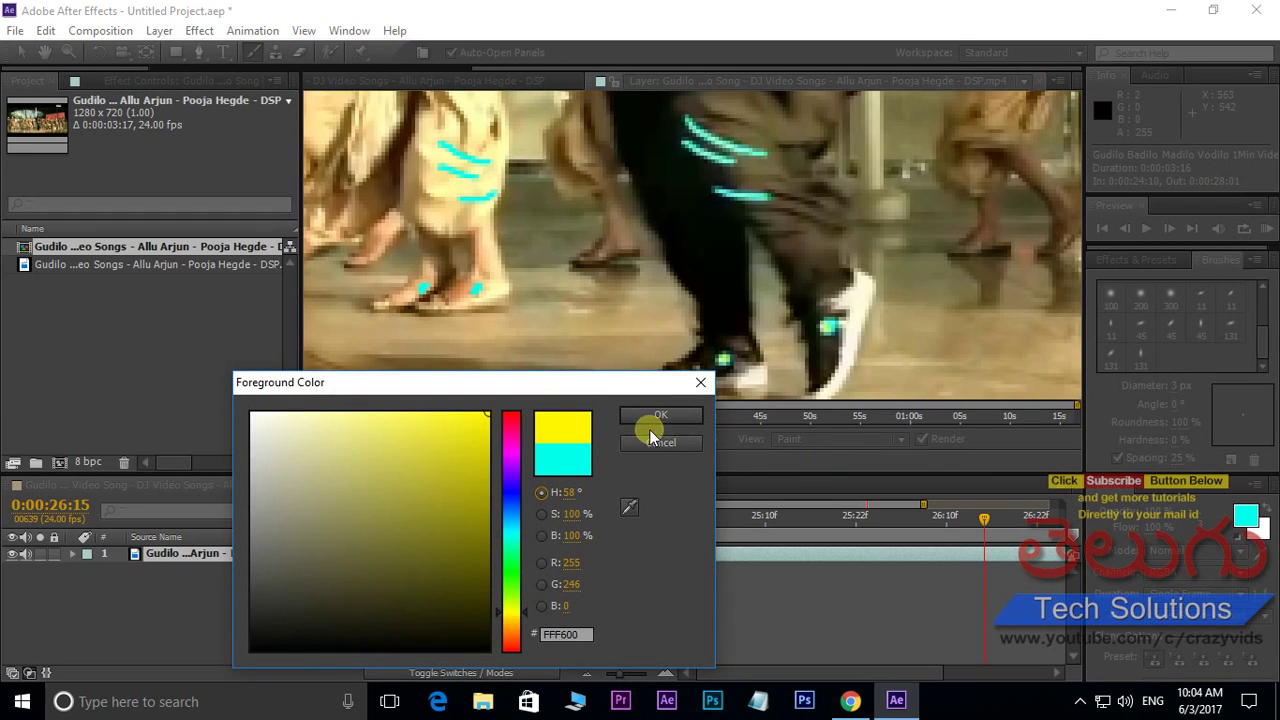
click(657, 416)
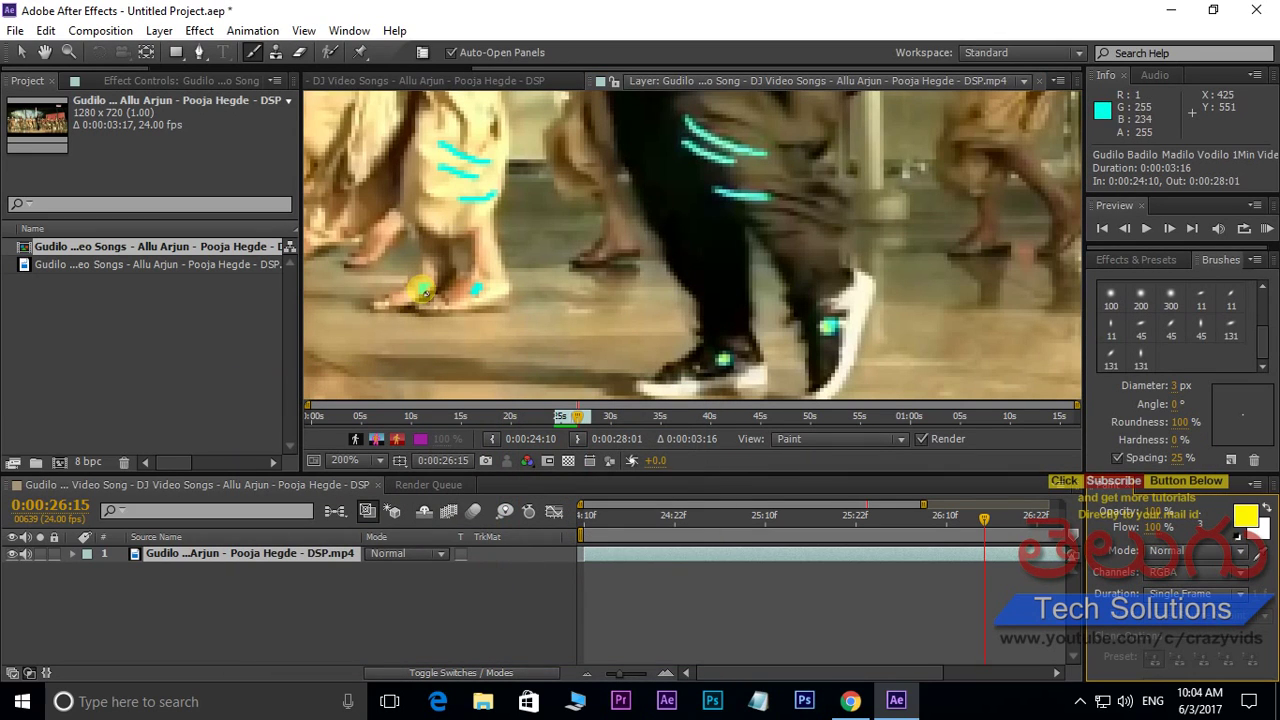
click(475, 292)
Step: Set the brush colour to cyan (00F6FF) and paint short stripes across the edge of the background dancer's trousers at 0:00:26:16
key(Page_Down)
mouse_move(767, 343)
mouse_down()
mouse_move(739, 291)
mouse_move(674, 363)
mouse_move(671, 294)
mouse_up()
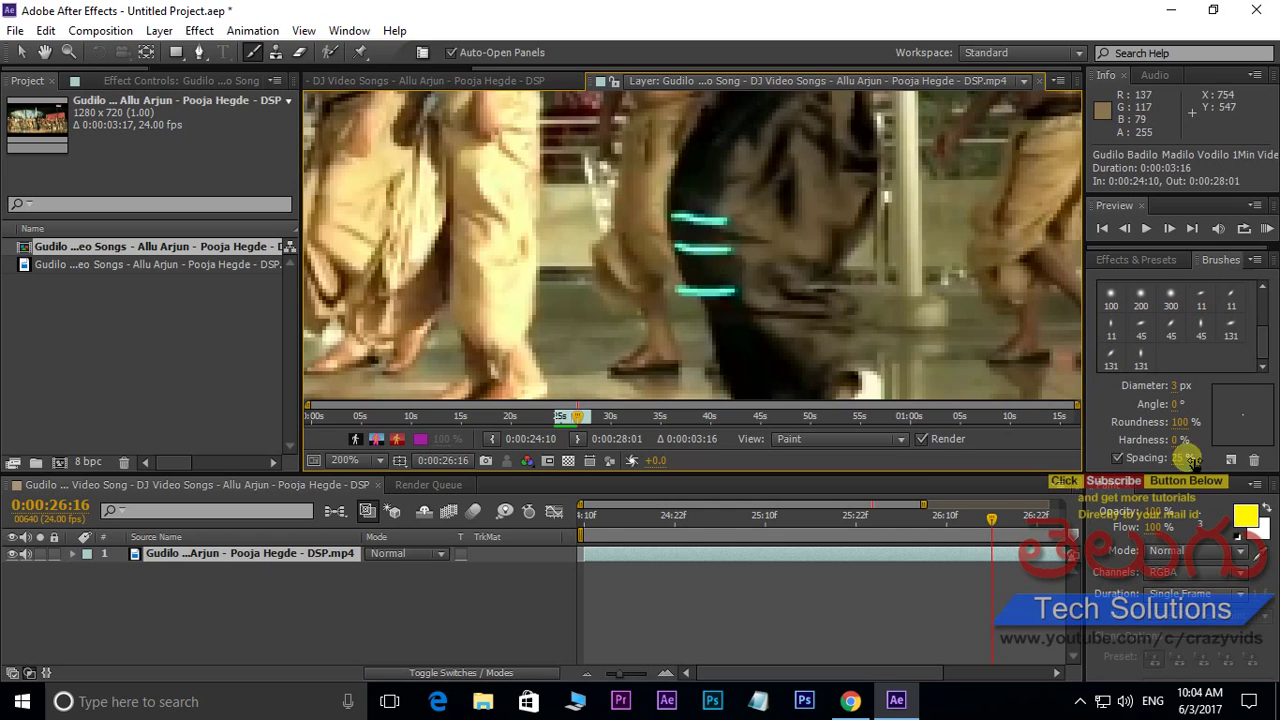
click(1247, 517)
click(511, 529)
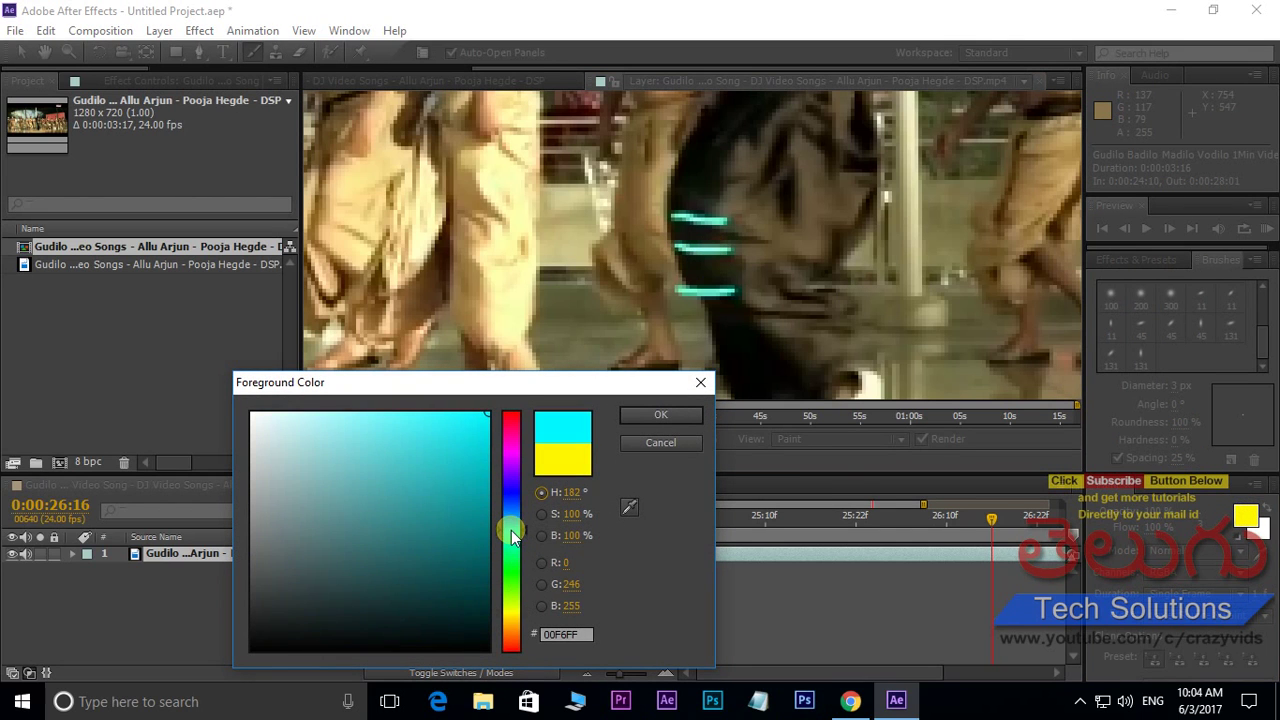
click(670, 415)
mouse_move(563, 231)
mouse_down()
mouse_move(567, 163)
mouse_move(545, 150)
mouse_move(549, 255)
mouse_up()
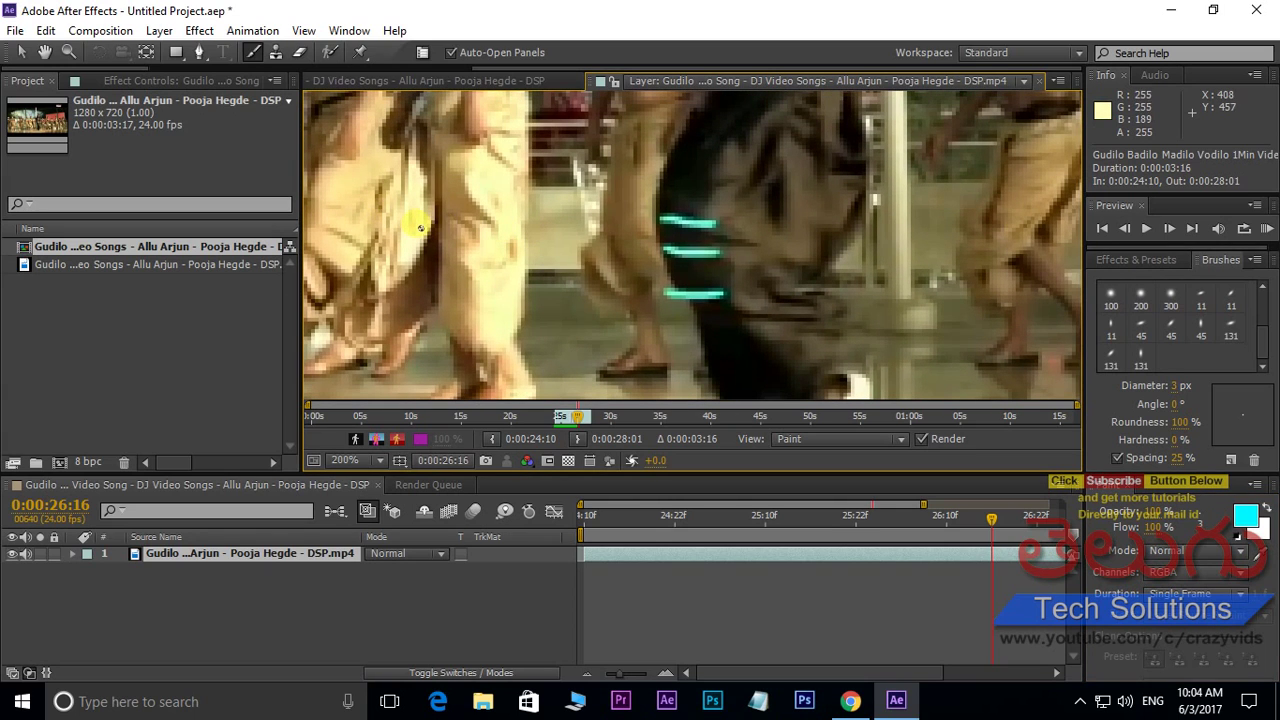
mouse_move(423, 222)
mouse_down()
mouse_move(452, 219)
mouse_move(457, 236)
mouse_up()
drag(410, 274, 463, 269)
scroll(666, 280, down, 2)
Step: Paint small cyan dashes on the background dancers' trousers frame by frame from 0:00:26:17 to 0:00:26:20, shifting them with the main dancer's marks
key(Page_Down)
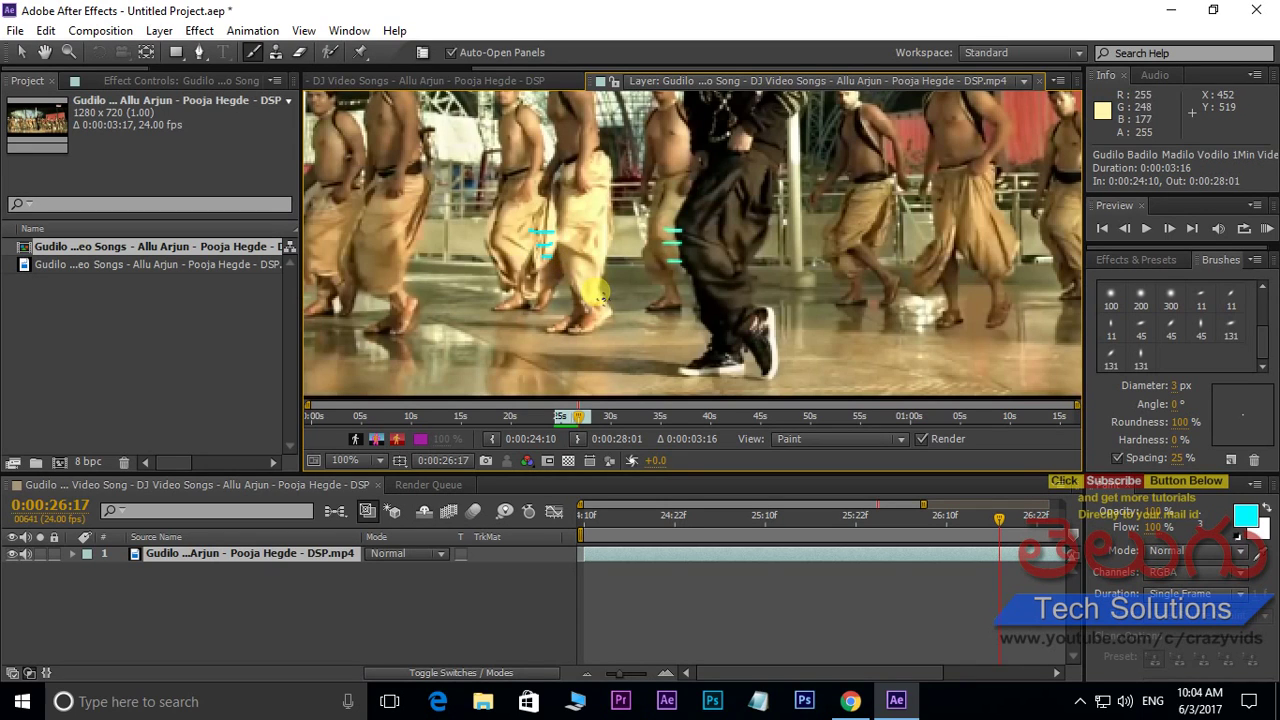
key(Page_Down)
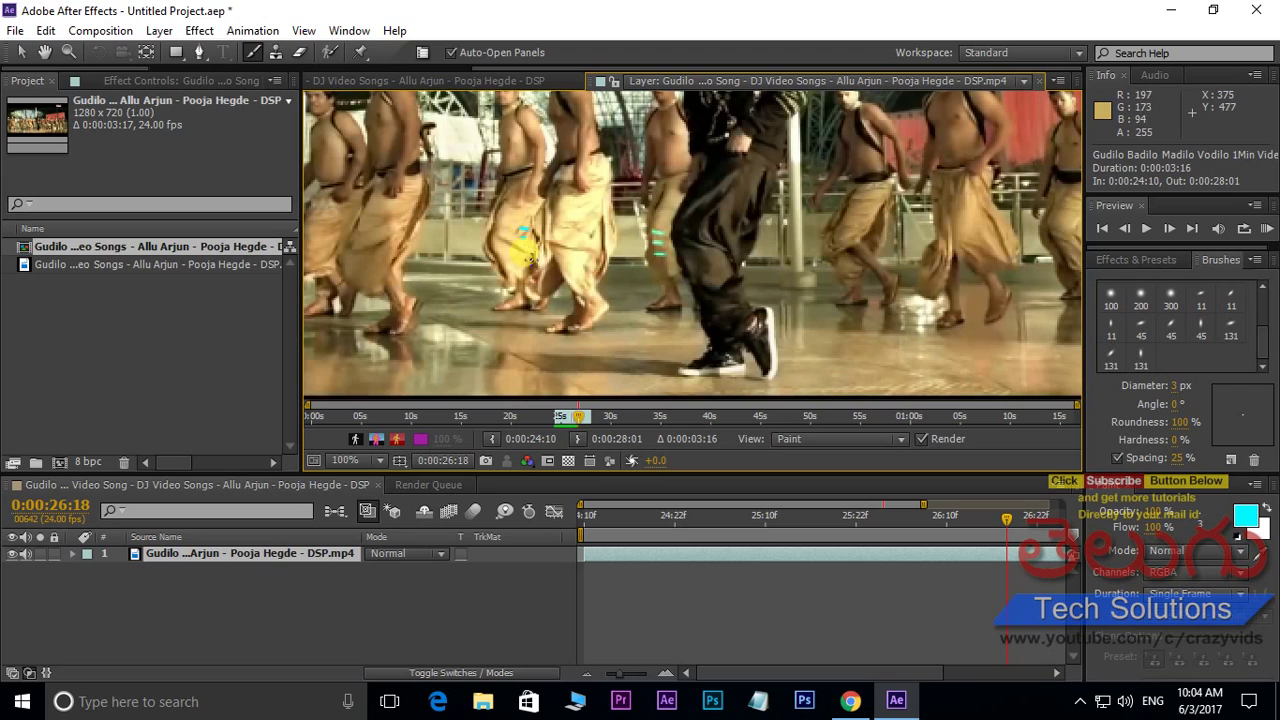
key(Page_Down)
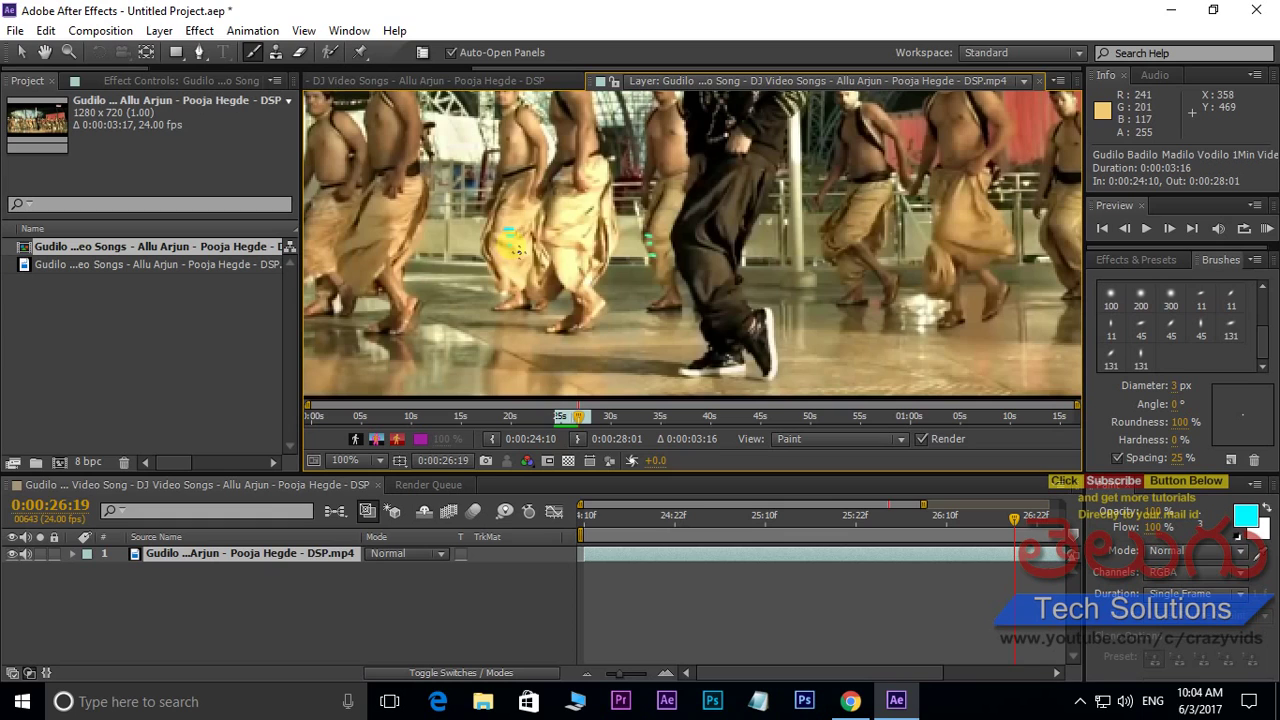
key(Page_Down)
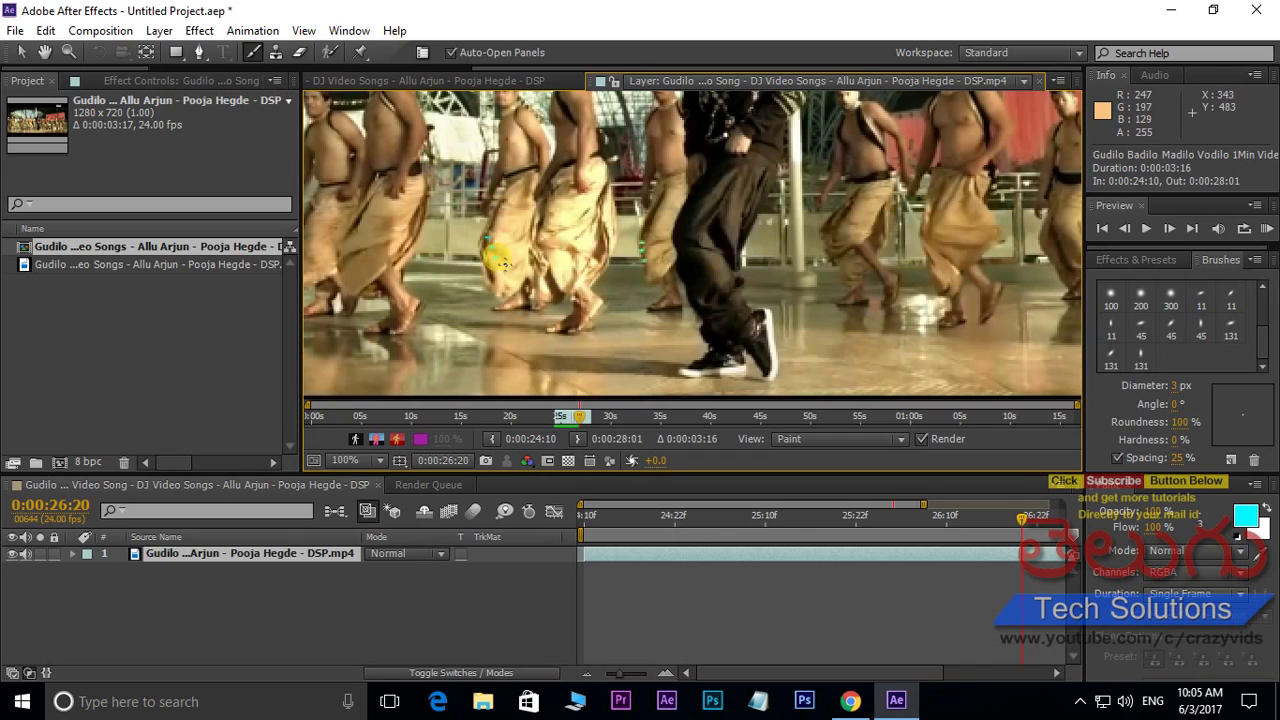
Step: Paint short cyan stripes across the edge of the background dancer's trousers at 0:00:27:00 and slightly longer ones at 0:00:27:01
key(Page_Down)
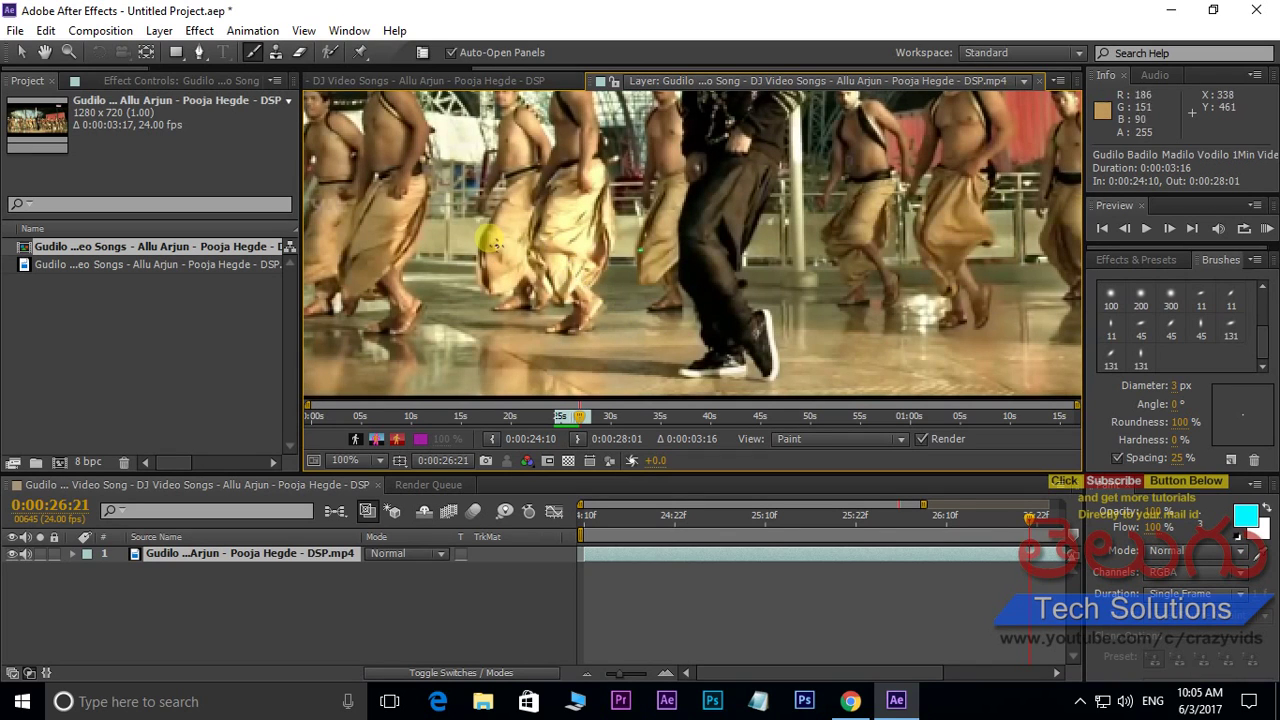
key(Page_Down)
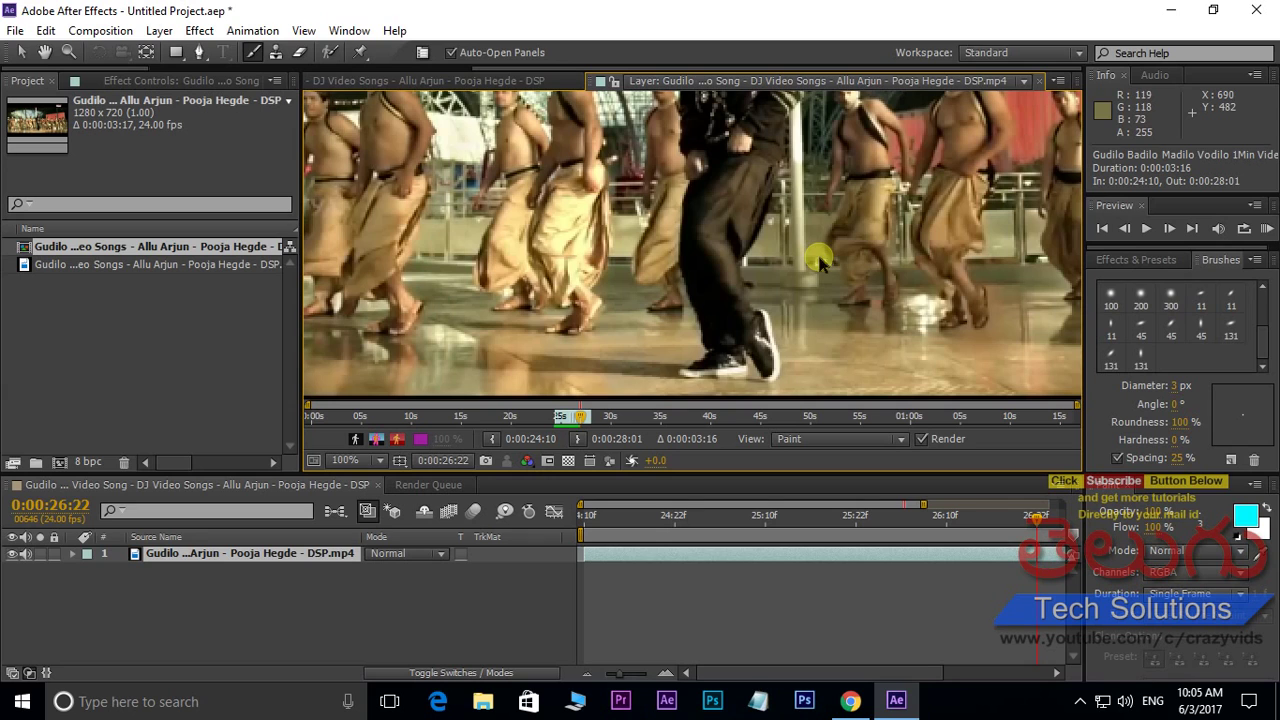
key(Page_Down)
key(Page_Down)
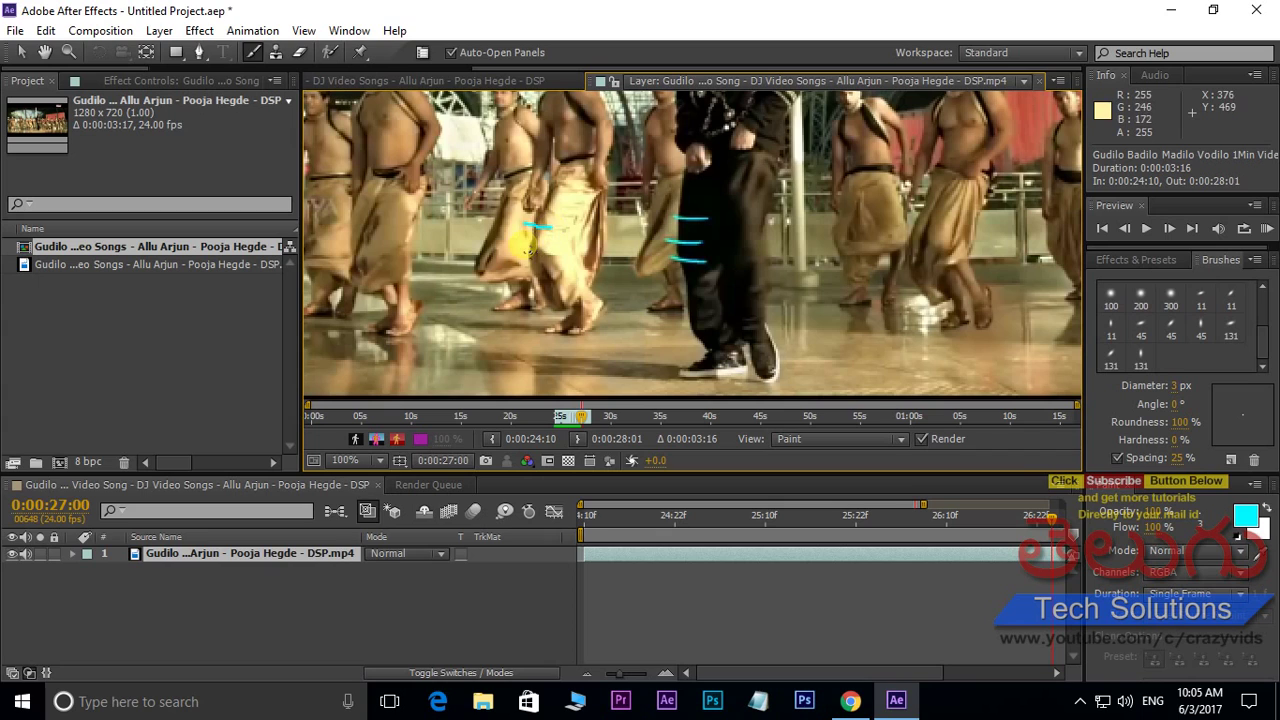
drag(518, 258, 550, 258)
key(Page_Down)
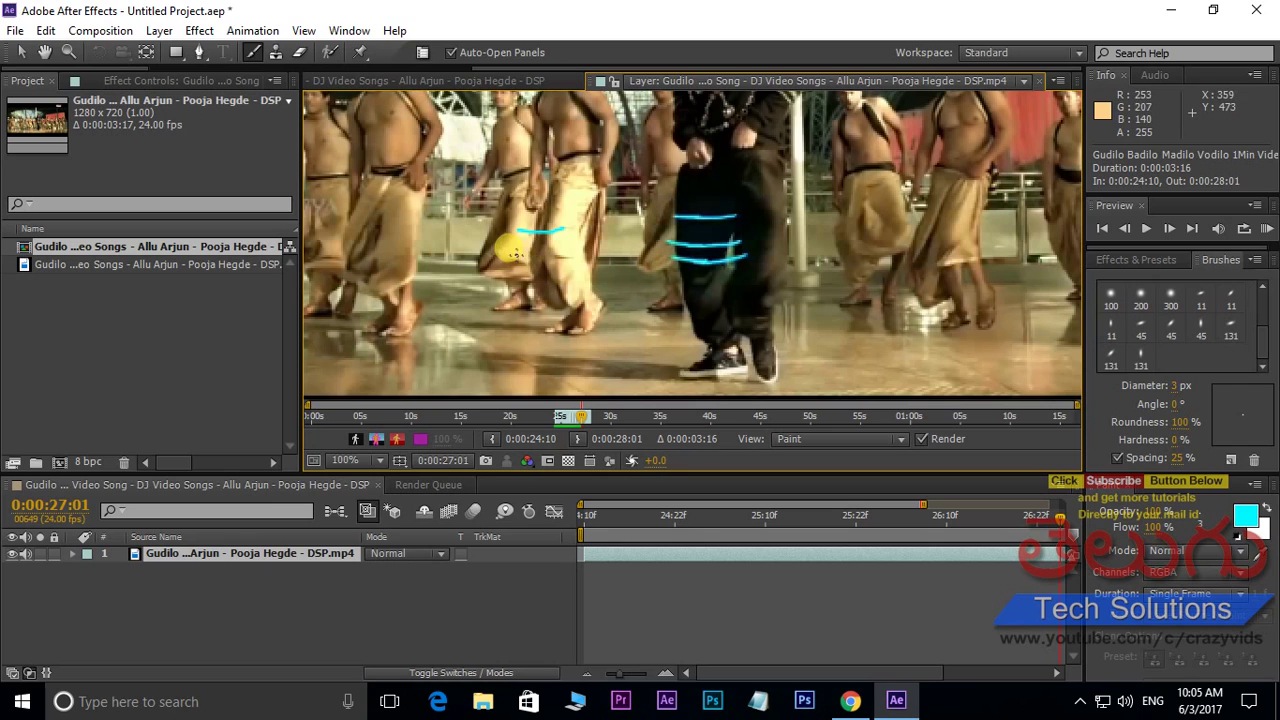
mouse_move(571, 257)
mouse_down()
mouse_move(513, 262)
mouse_move(548, 269)
mouse_up()
Step: Paint three wide cyan stripes across the background dancer's trousers at 0:00:27:02 and again at 0:00:27:03
key(Page_Down)
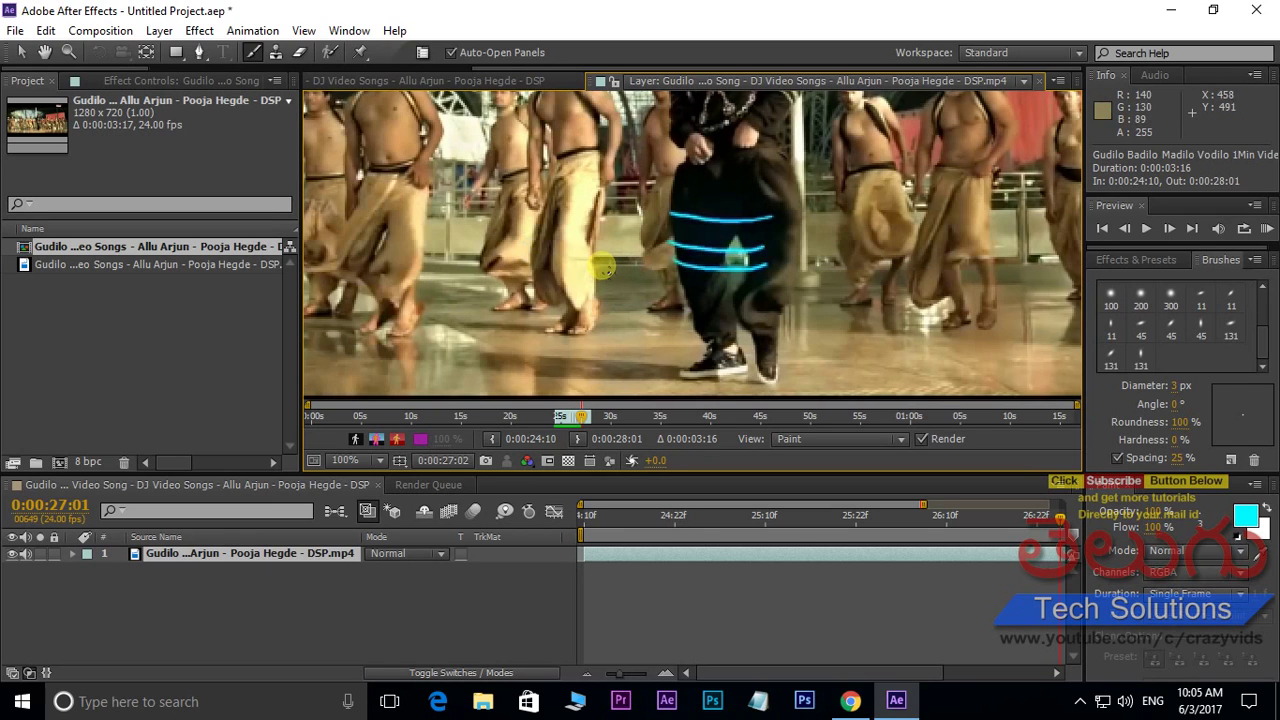
mouse_move(519, 217)
mouse_down()
mouse_move(595, 224)
mouse_move(535, 244)
mouse_move(597, 253)
mouse_up()
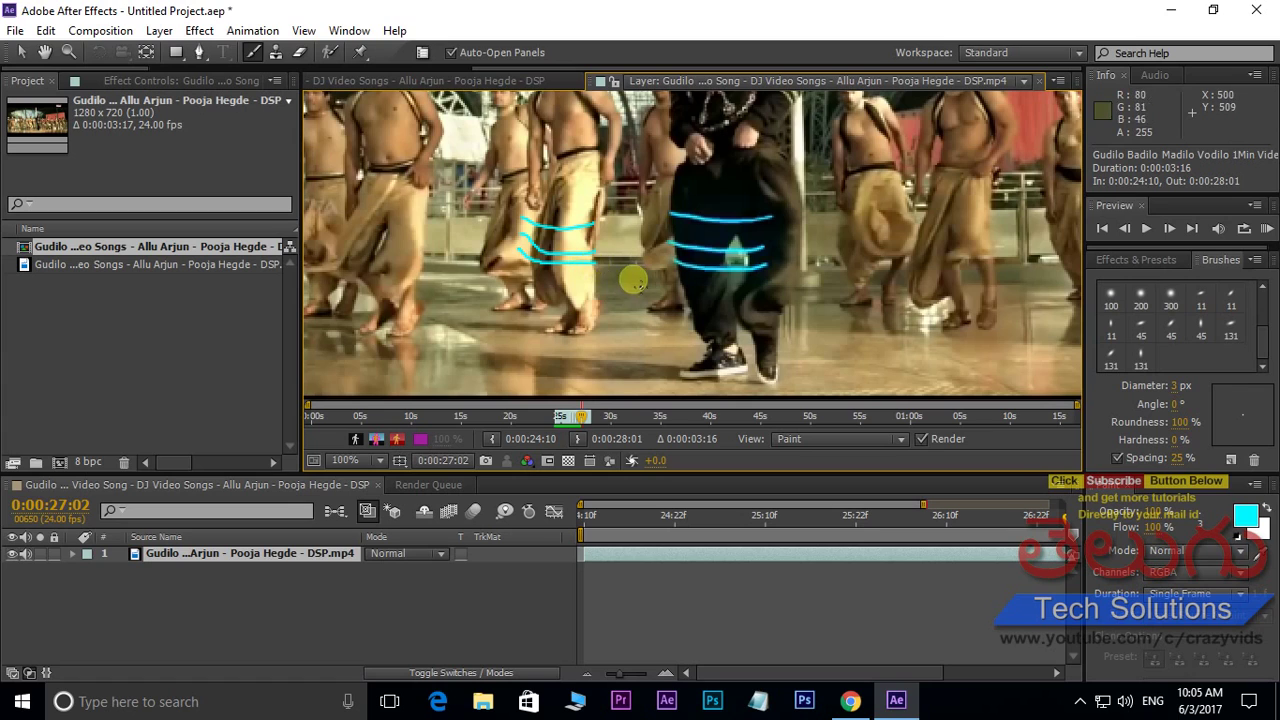
key(Page_Down)
drag(530, 222, 605, 229)
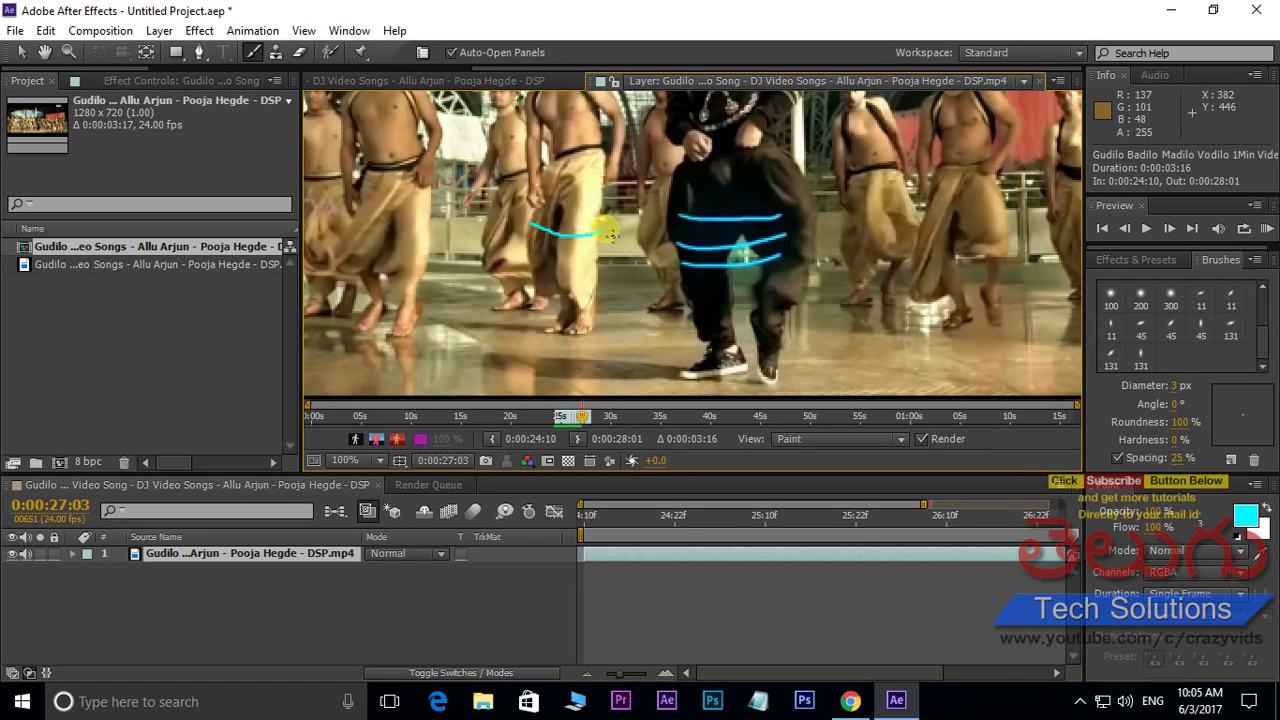
mouse_move(527, 250)
mouse_down()
mouse_move(584, 263)
mouse_move(607, 243)
mouse_up()
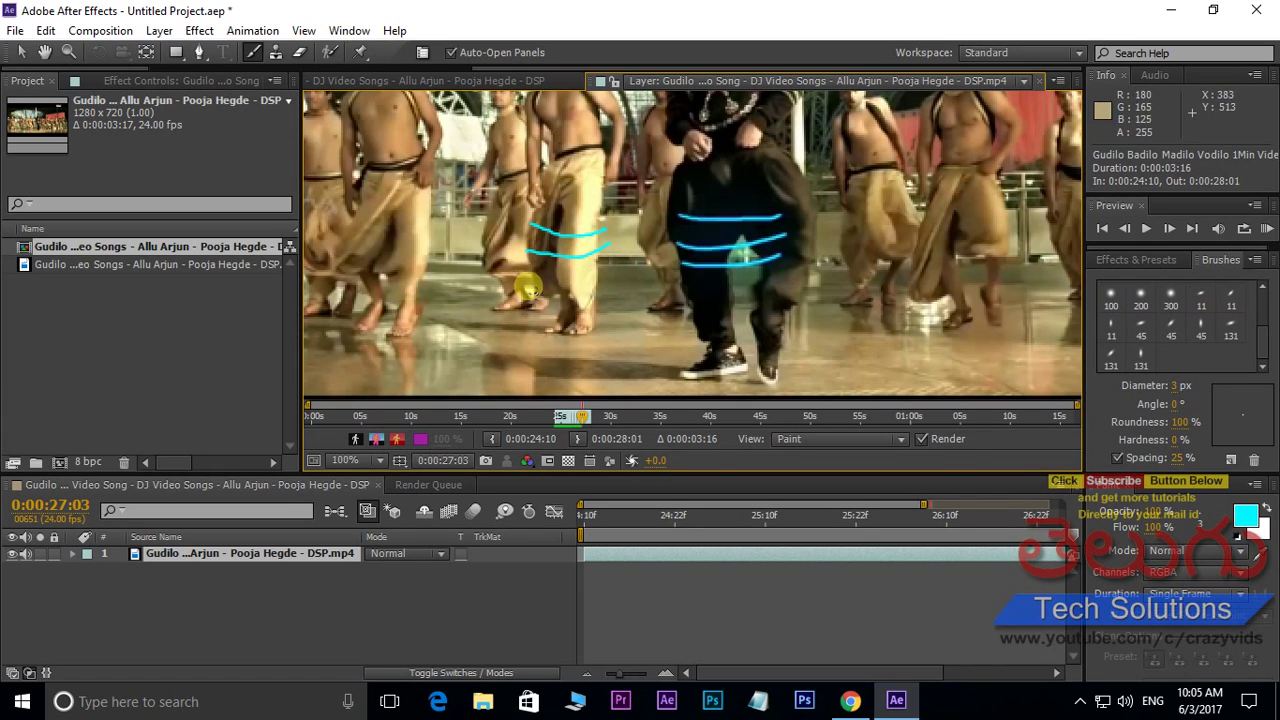
drag(535, 268, 608, 264)
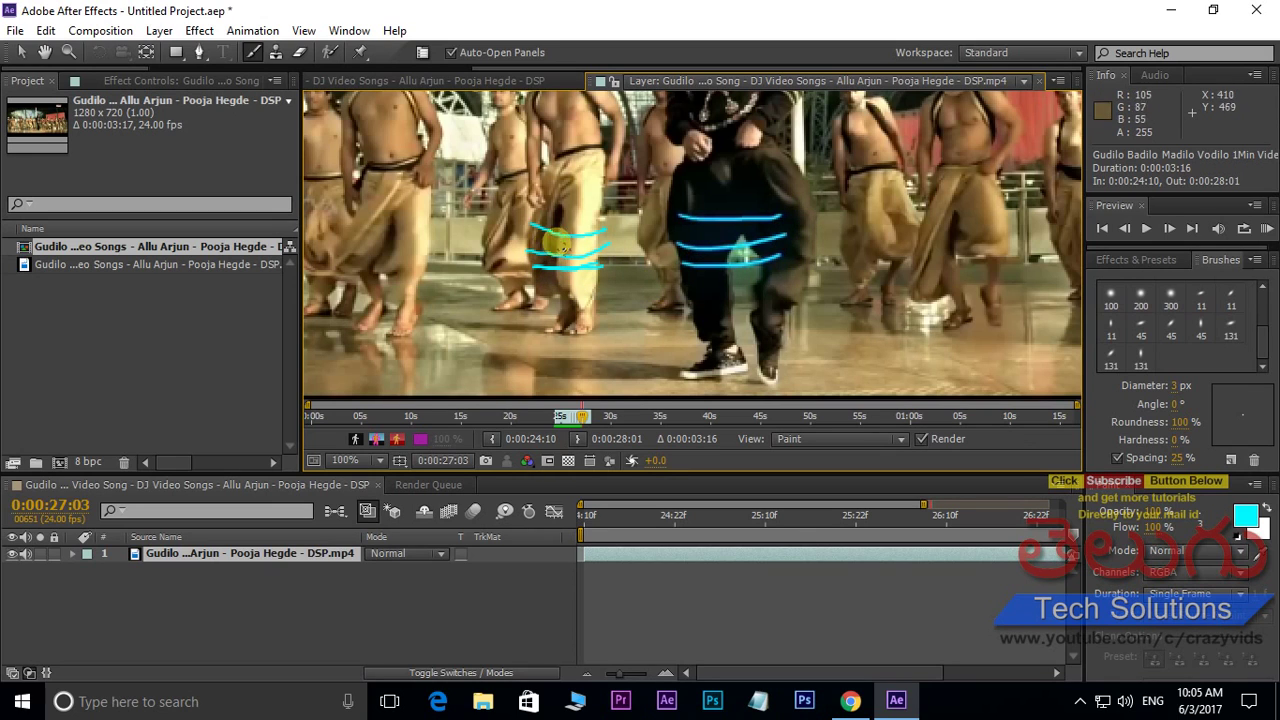
Step: Paint three curved cyan stripes across the background dancer's trousers at 0:00:27:04, and three further toward their outer edge at 0:00:27:05
key(Page_Down)
mouse_move(532, 224)
mouse_down()
mouse_move(576, 237)
mouse_move(604, 222)
mouse_up()
drag(537, 253, 590, 245)
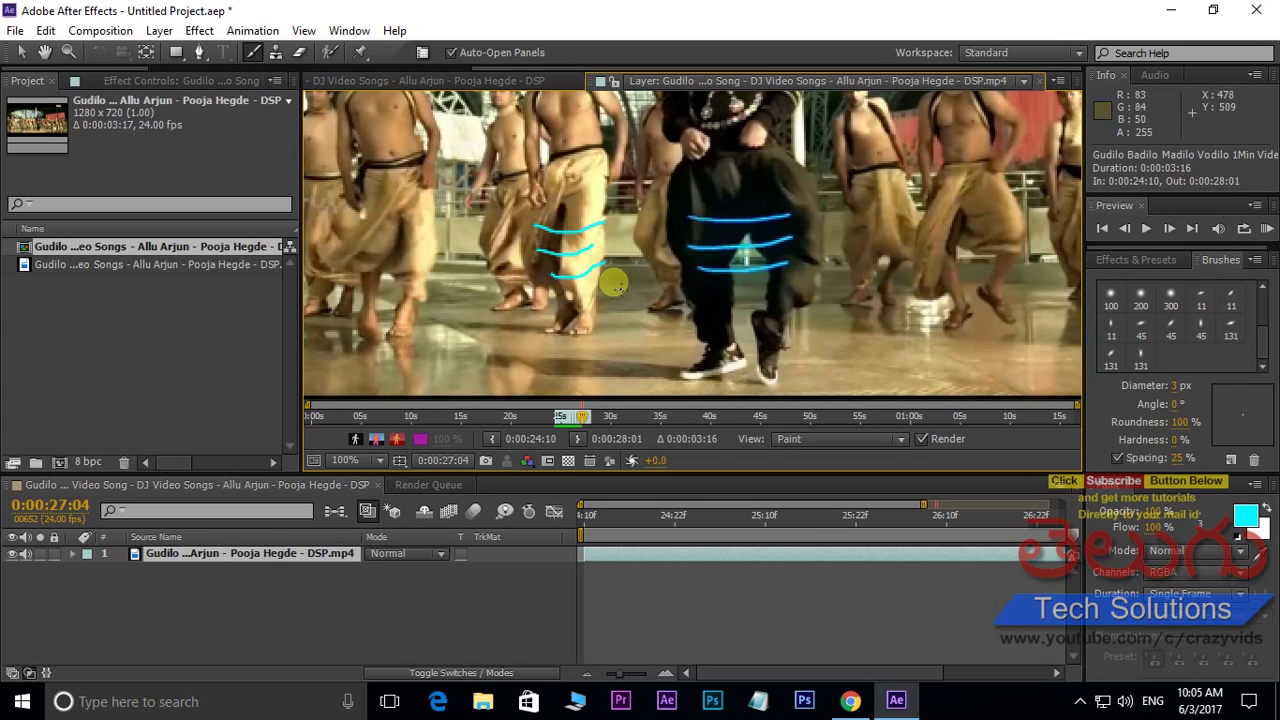
key(Page_Down)
drag(562, 231, 625, 221)
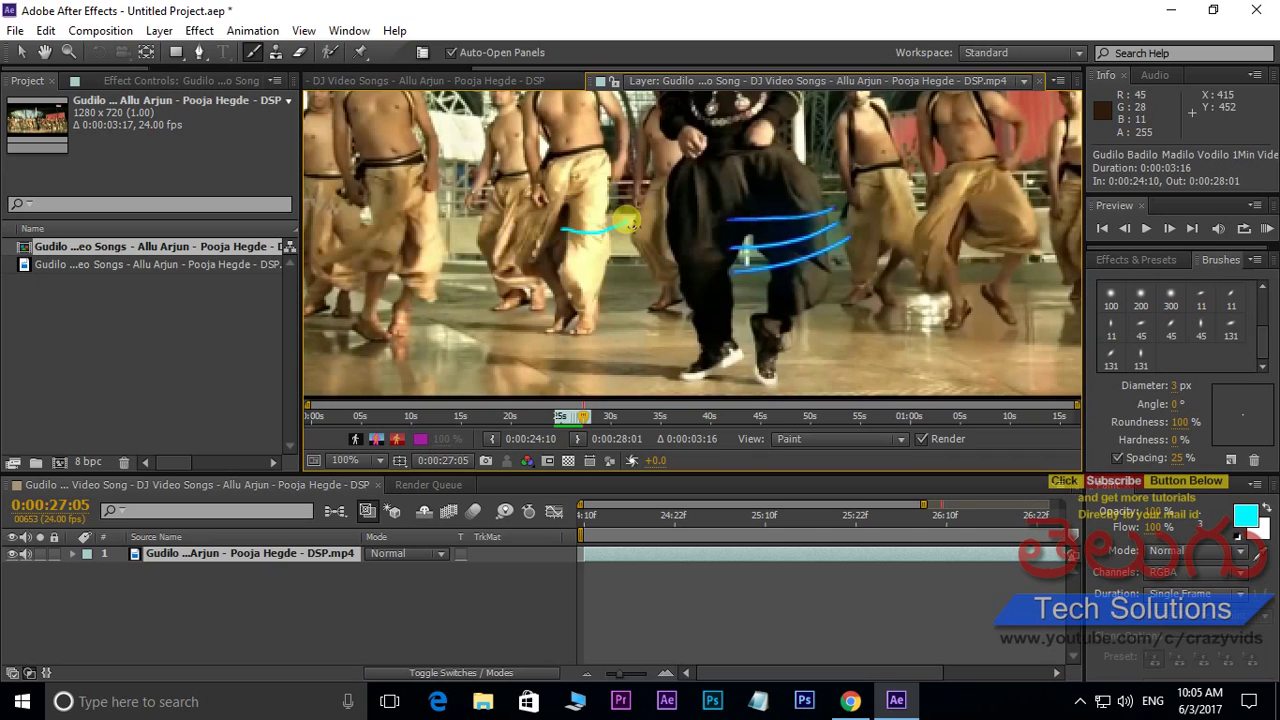
drag(557, 262, 622, 244)
drag(562, 279, 625, 268)
Step: Paint shorter cyan stripes on the outer edge of the background dancer's trousers from 0:00:27:06 to 0:00:27:08, hooking the ends on the last frame
key(Page_Down)
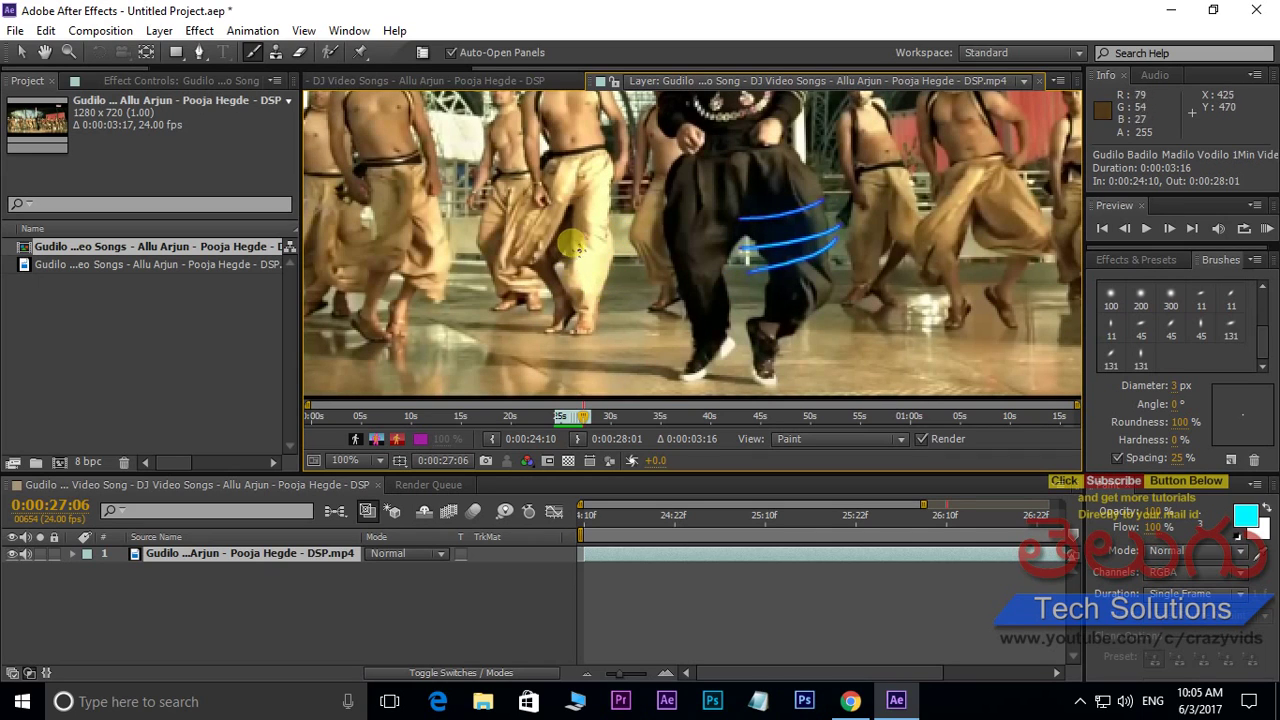
drag(567, 233, 616, 222)
drag(569, 258, 618, 252)
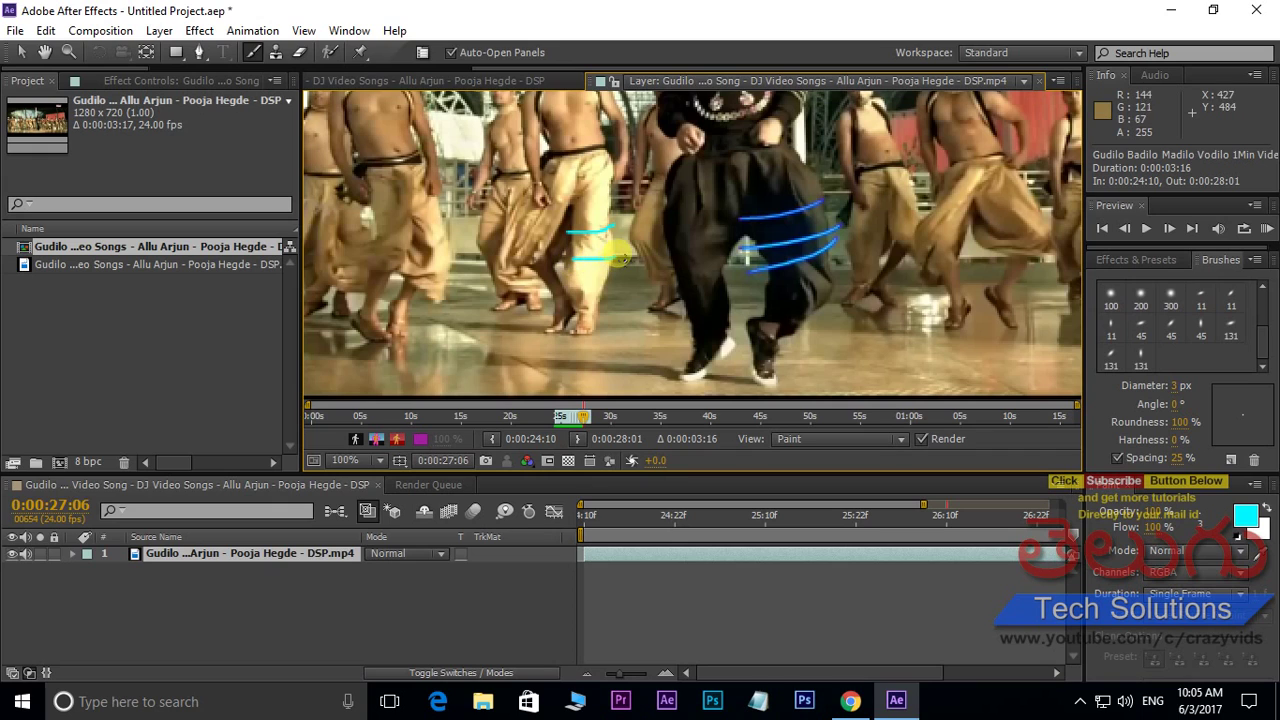
key(Page_Down)
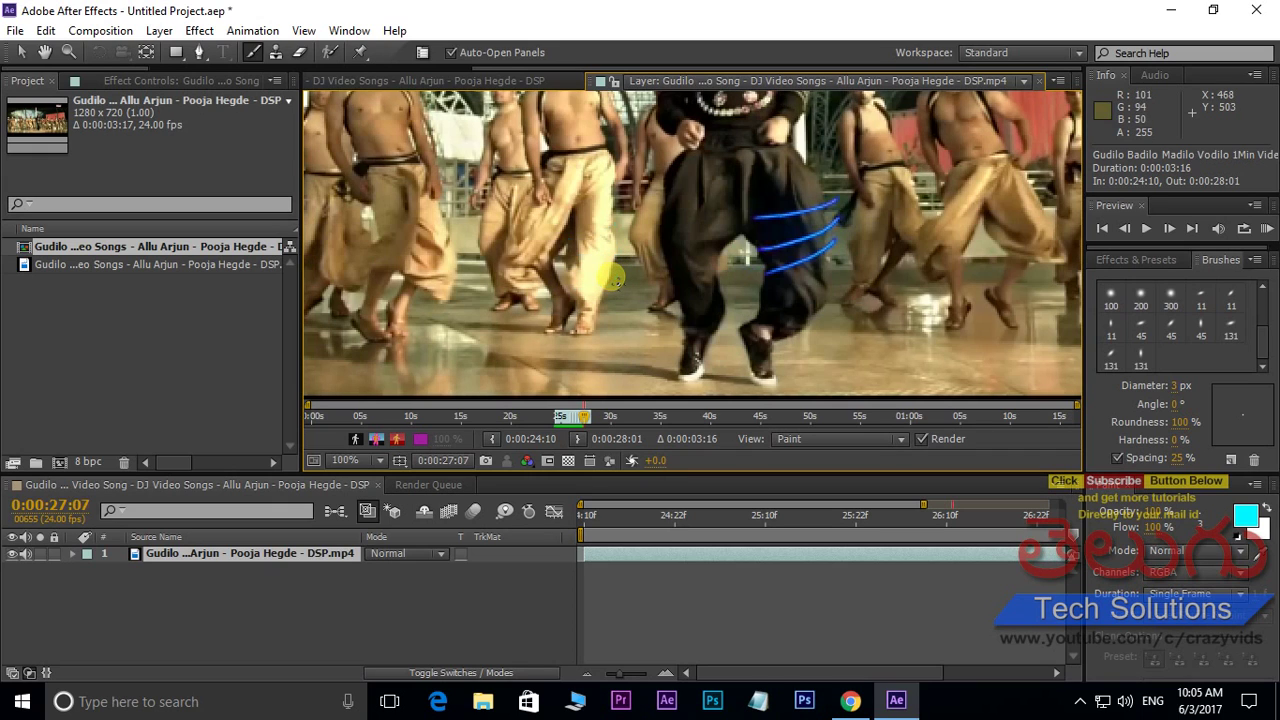
drag(584, 240, 626, 228)
key(Page_Down)
mouse_move(584, 238)
mouse_down()
mouse_move(628, 228)
mouse_move(628, 244)
mouse_up()
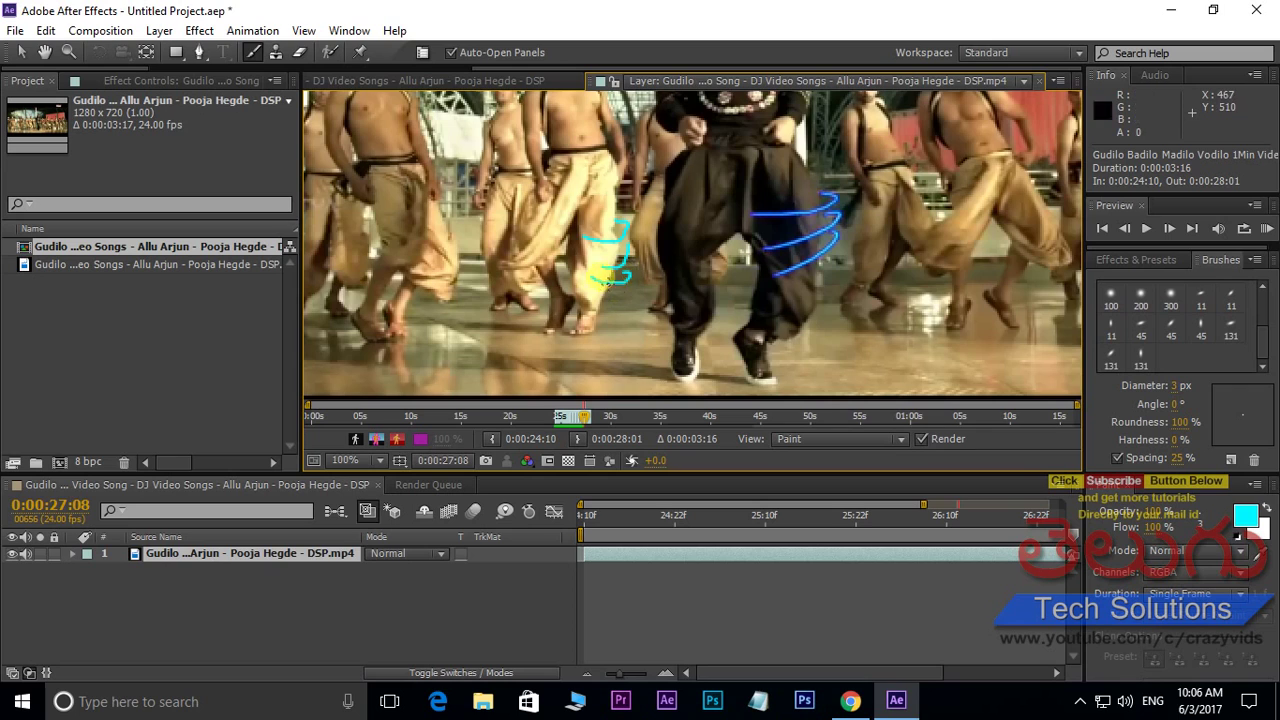
Step: Paint progressively smaller cyan marks at the background dancer's trouser edge from 0:00:27:09 to 0:00:27:14, shrinking them from hooked stripes to dots
key(Page_Down)
mouse_move(592, 240)
mouse_down()
mouse_move(627, 232)
mouse_move(628, 246)
mouse_up()
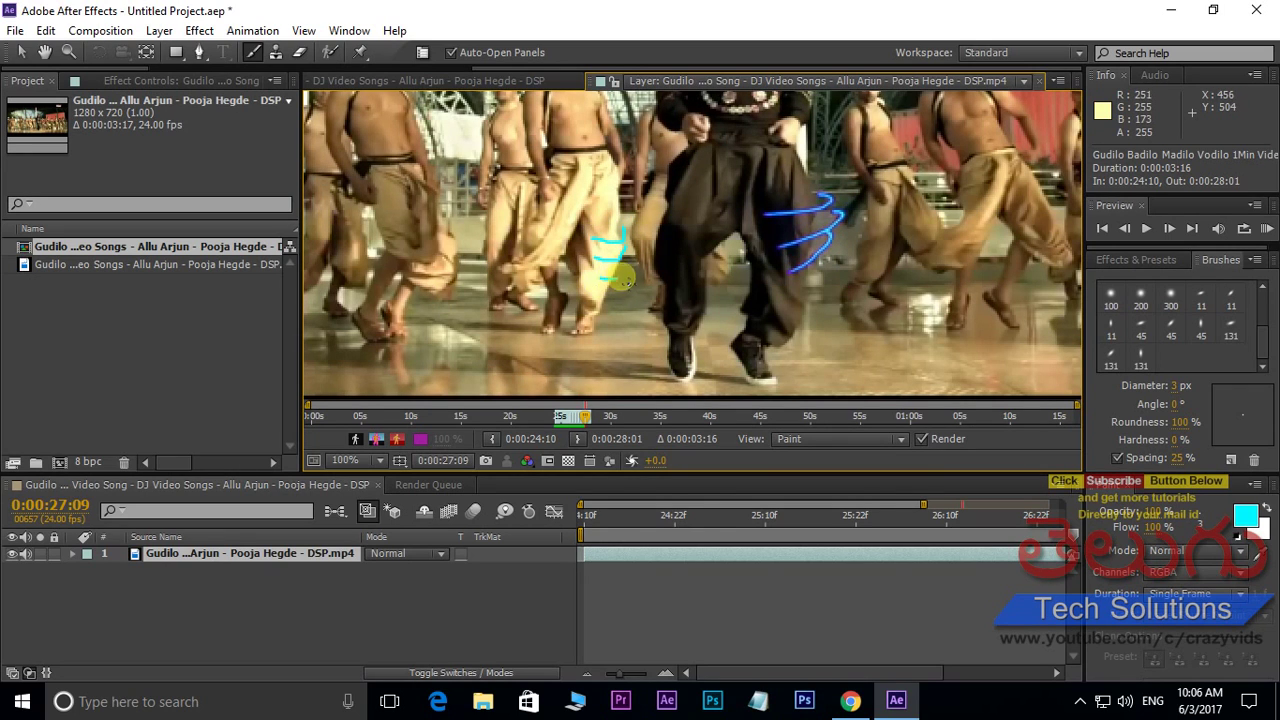
key(Page_Down)
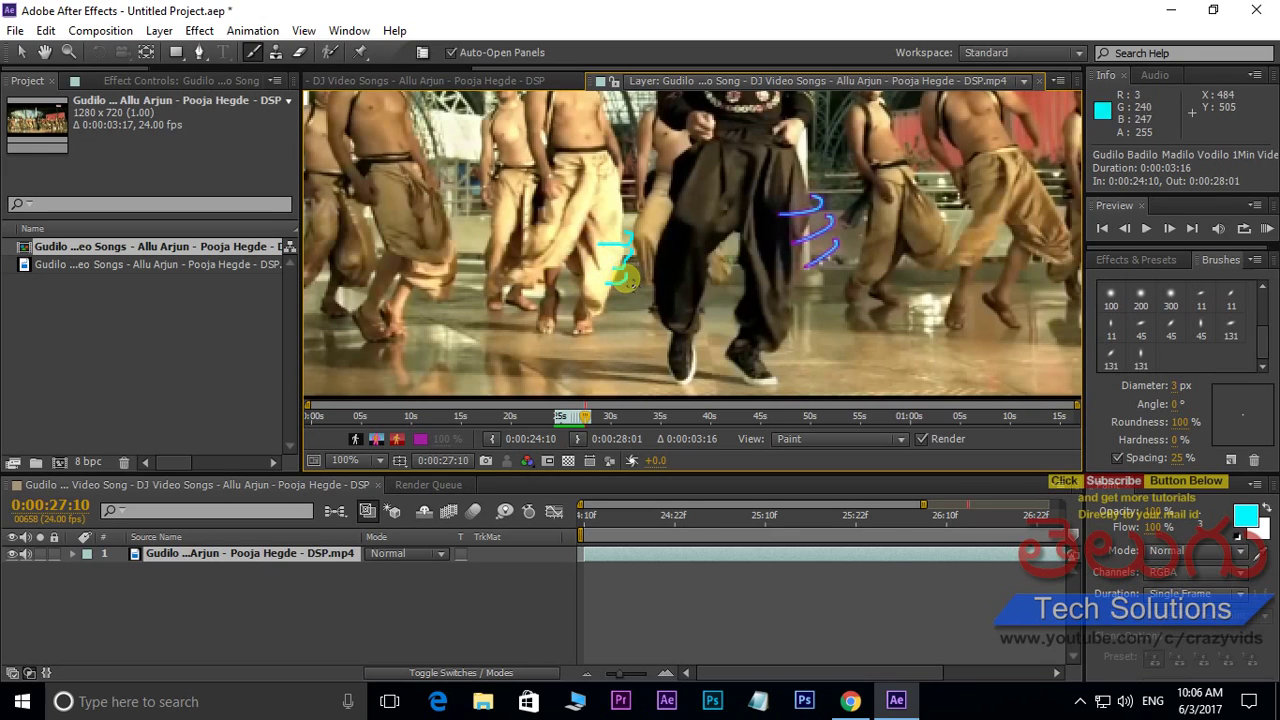
key(Page_Down)
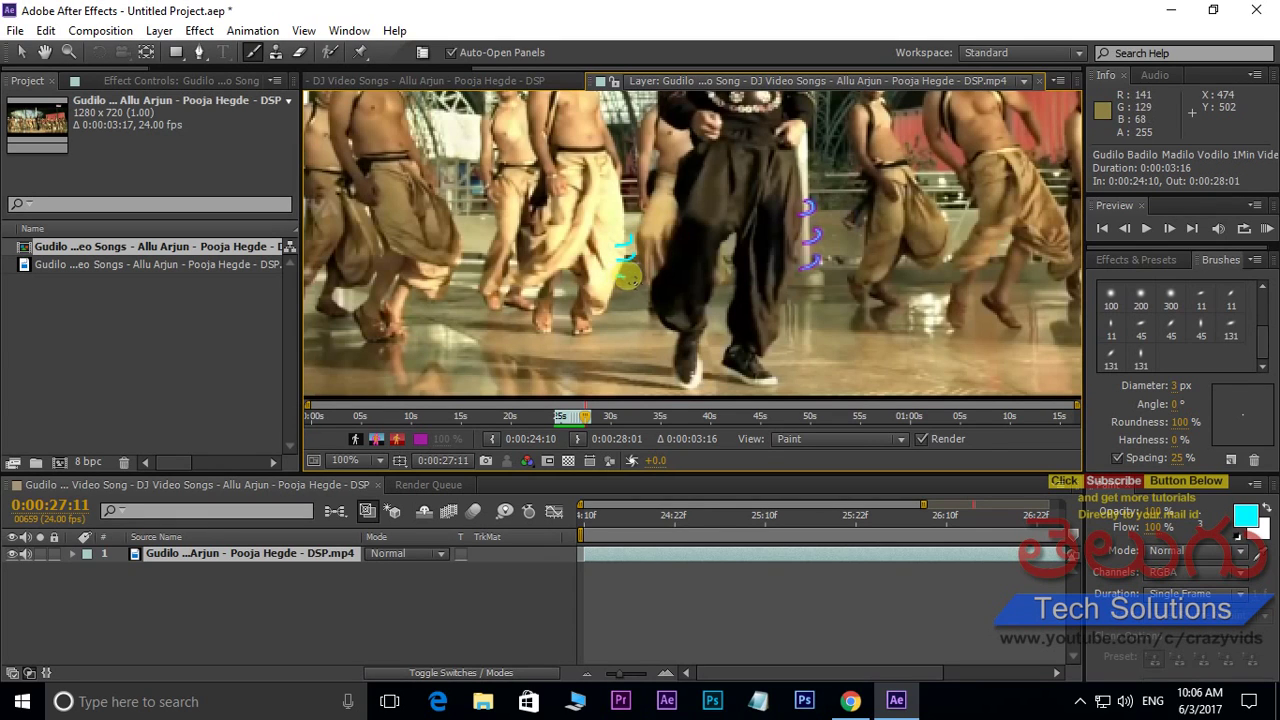
key(Page_Down)
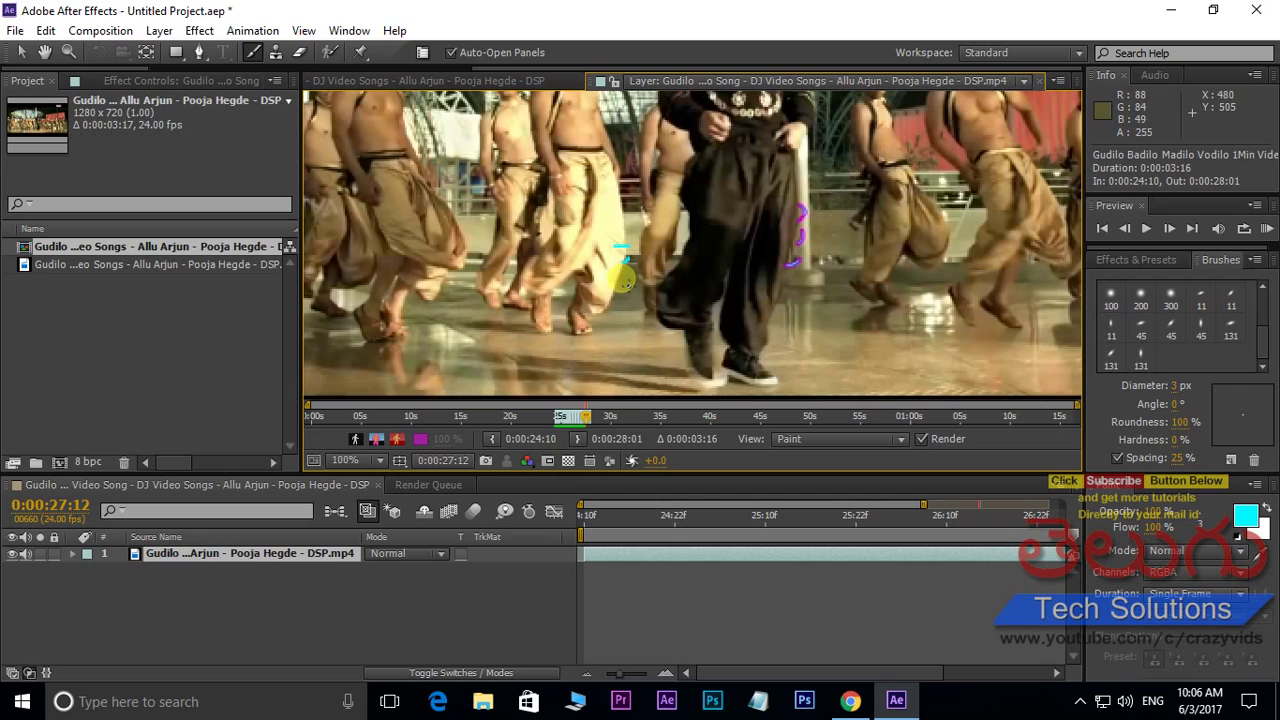
key(Page_Down)
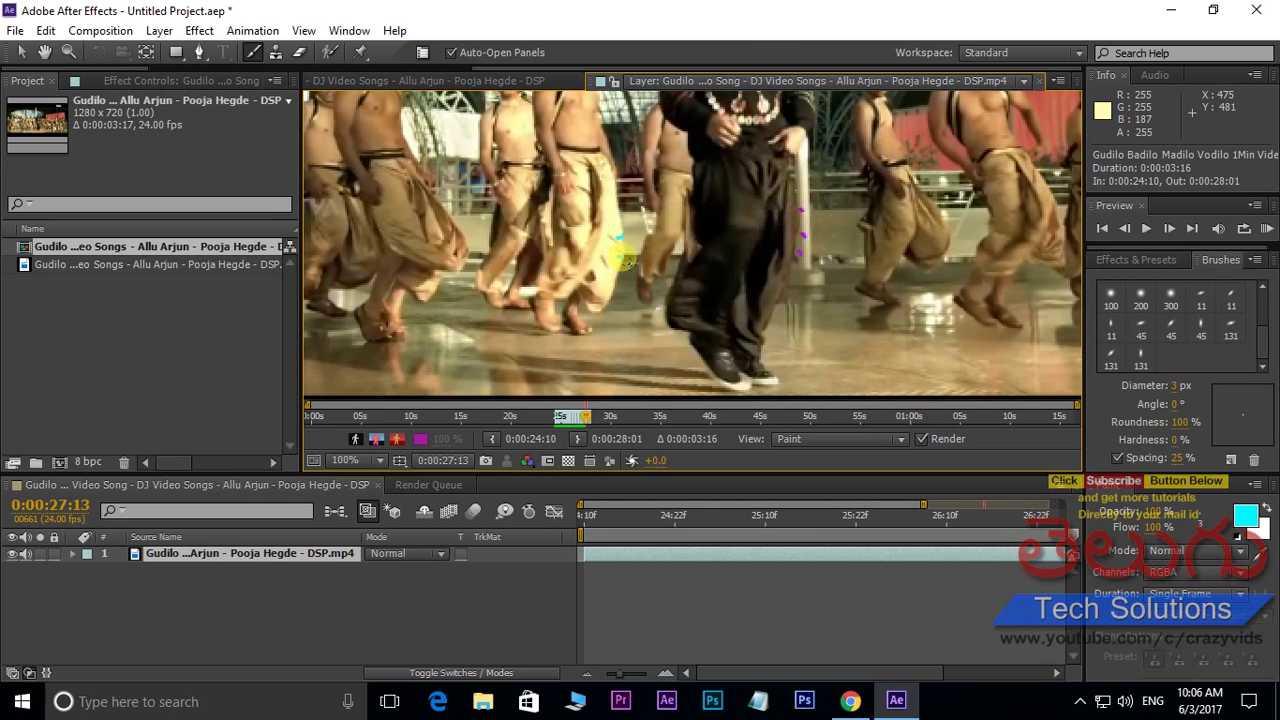
key(Page_Down)
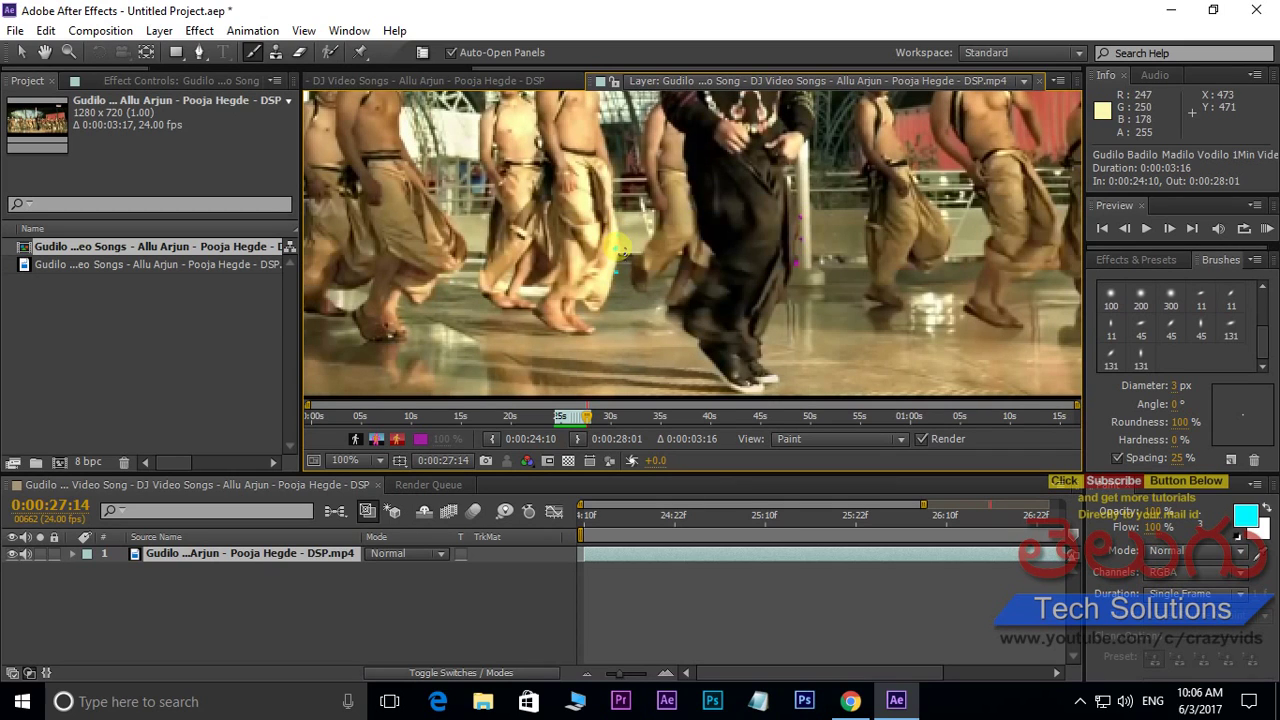
Step: Skip the unmarked frames and paint short cyan strokes near the background dancer's hand from 0:00:27:19 to 0:00:27:21, matching the main dancer's hand marks
key(Page_Down)
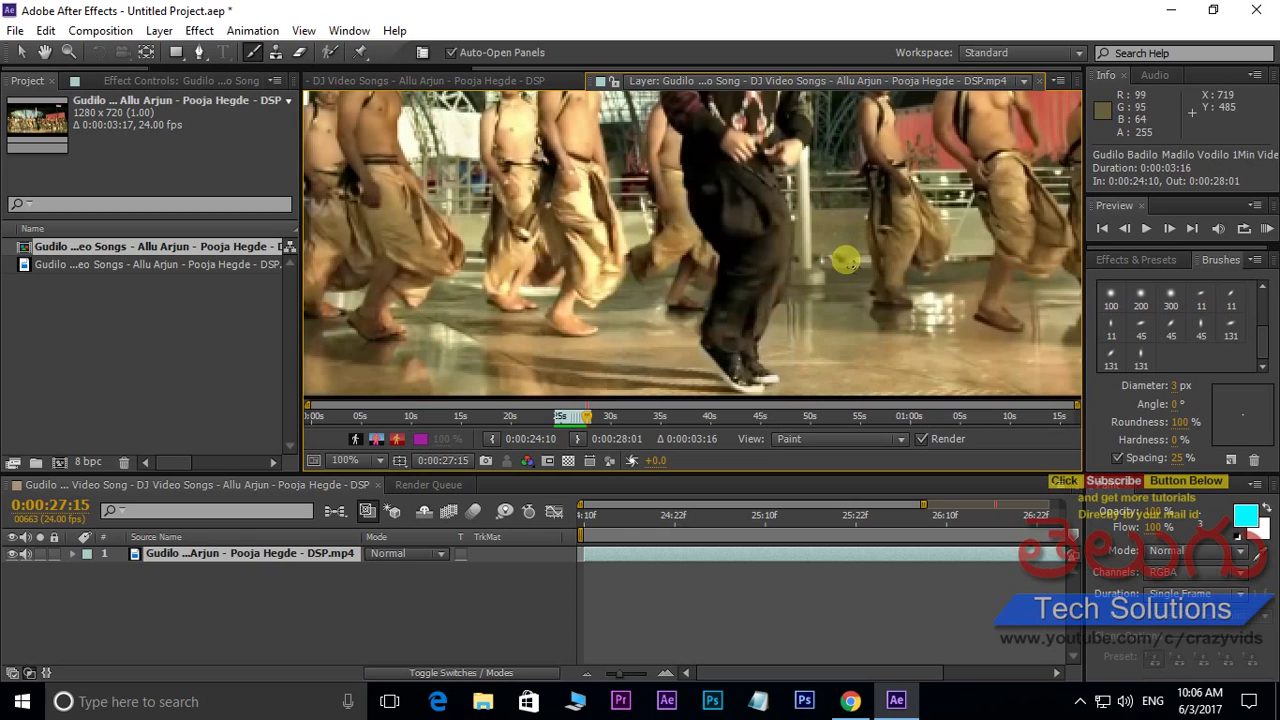
key(Page_Down)
key(Page_Down)
key(Page_Down)
key(Page_Down)
key(Page_Down)
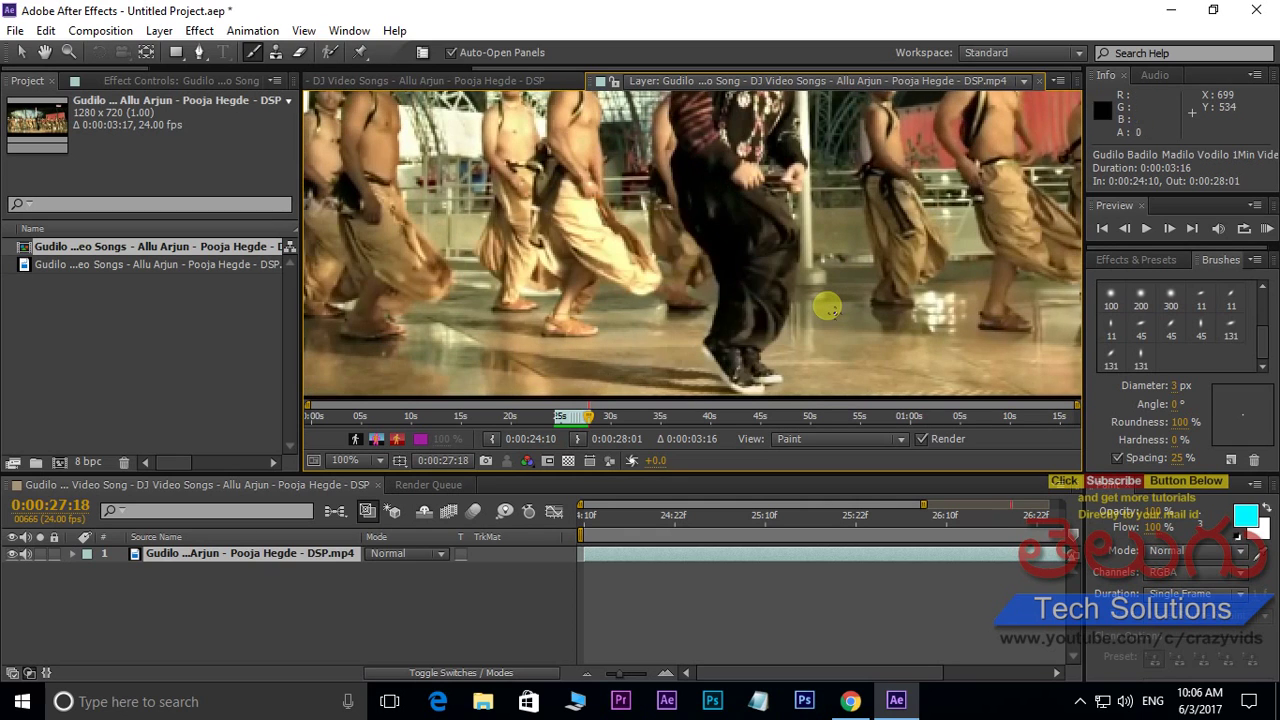
key(Page_Up)
key(Page_Up)
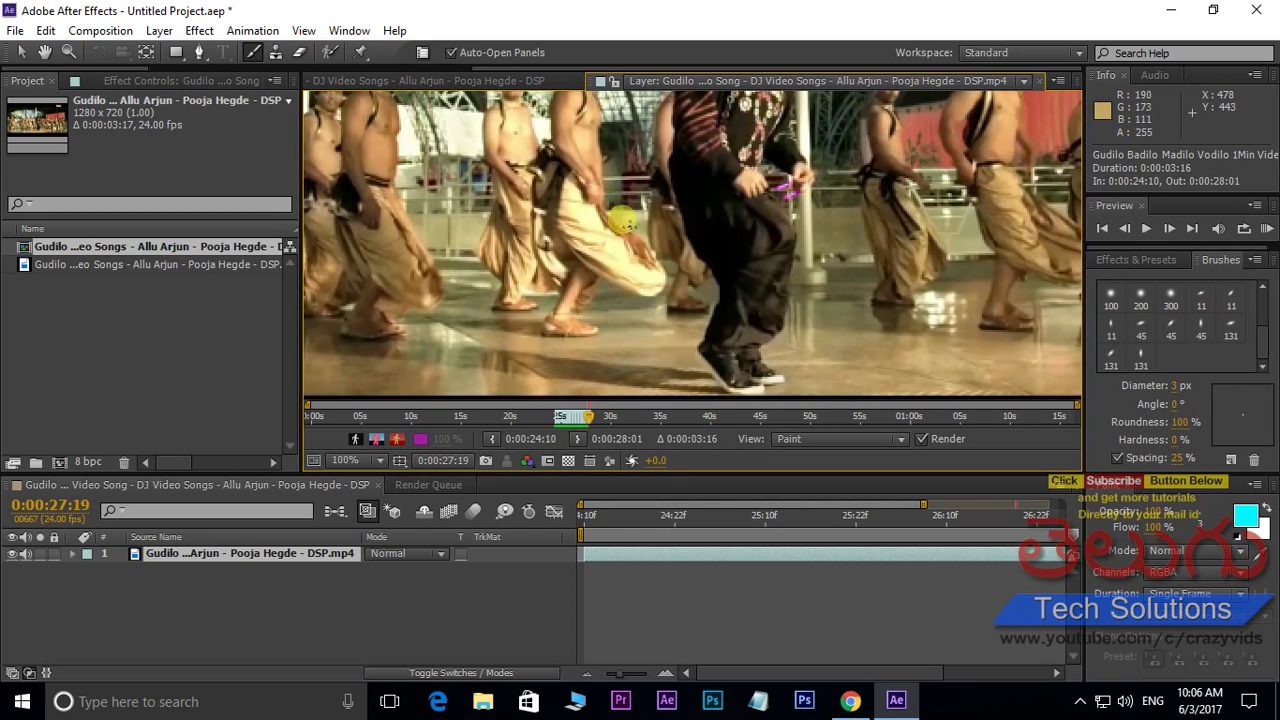
key(Page_Down)
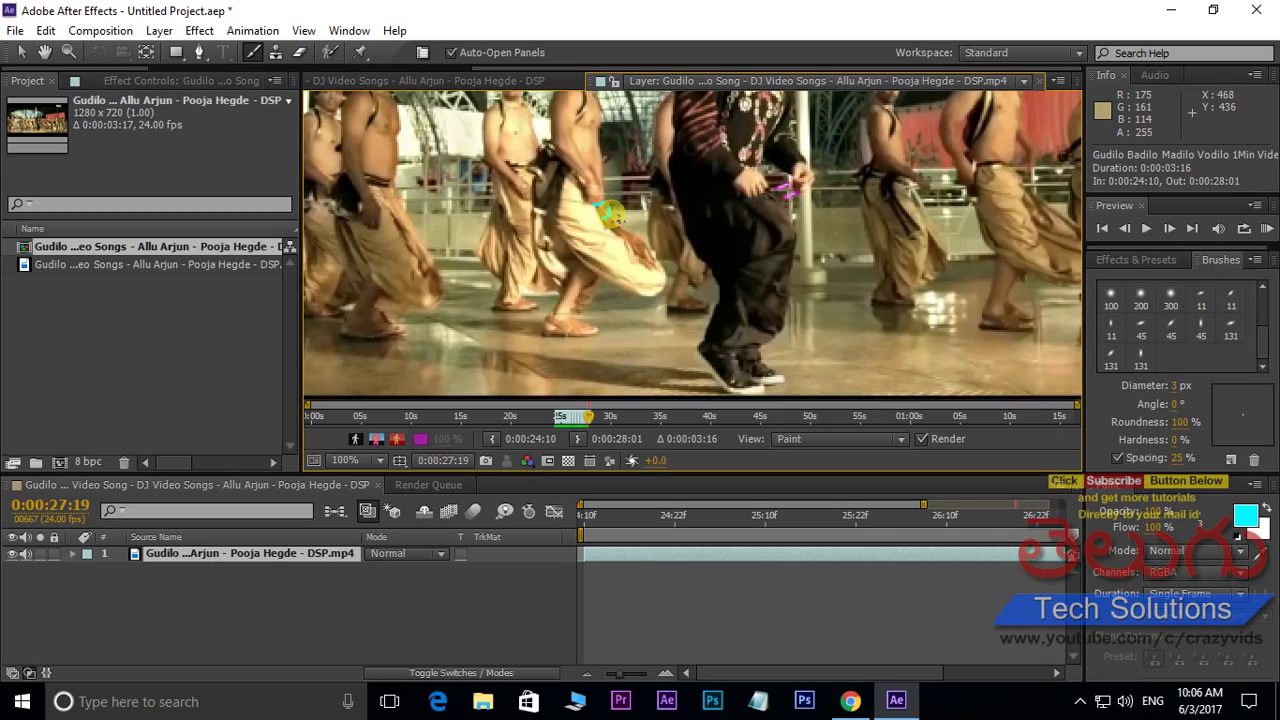
key(Page_Down)
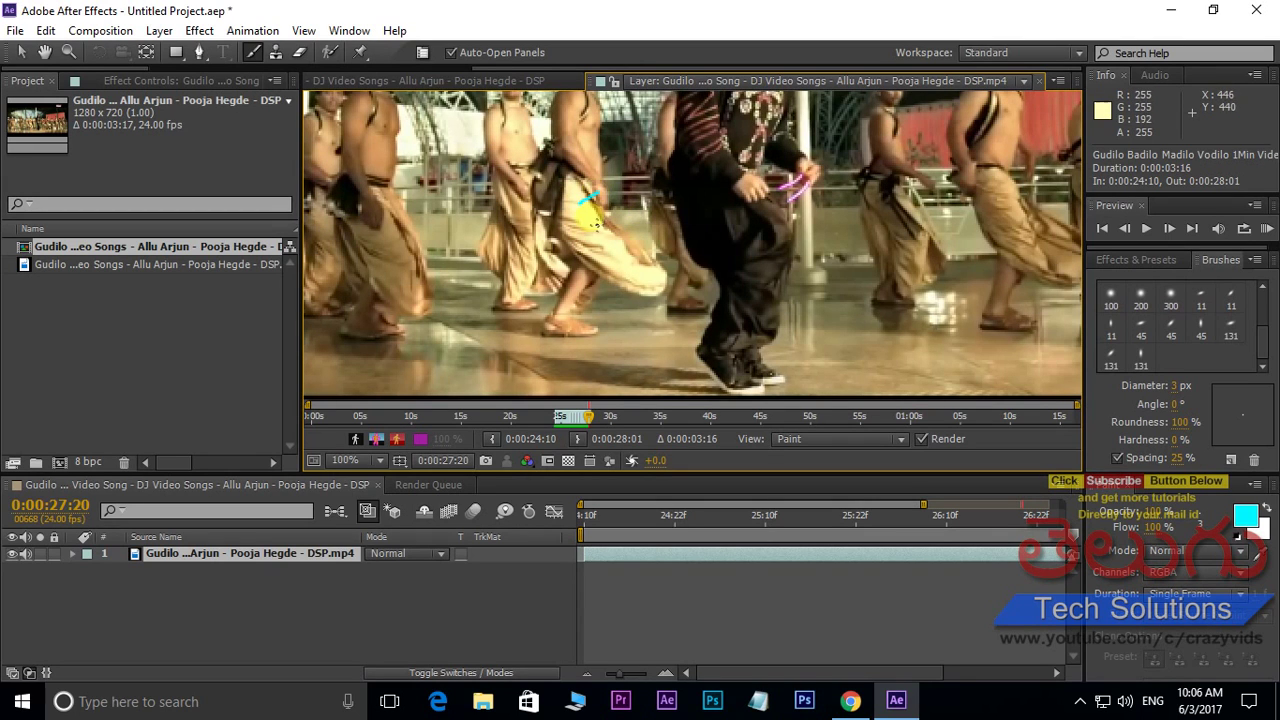
key(Page_Down)
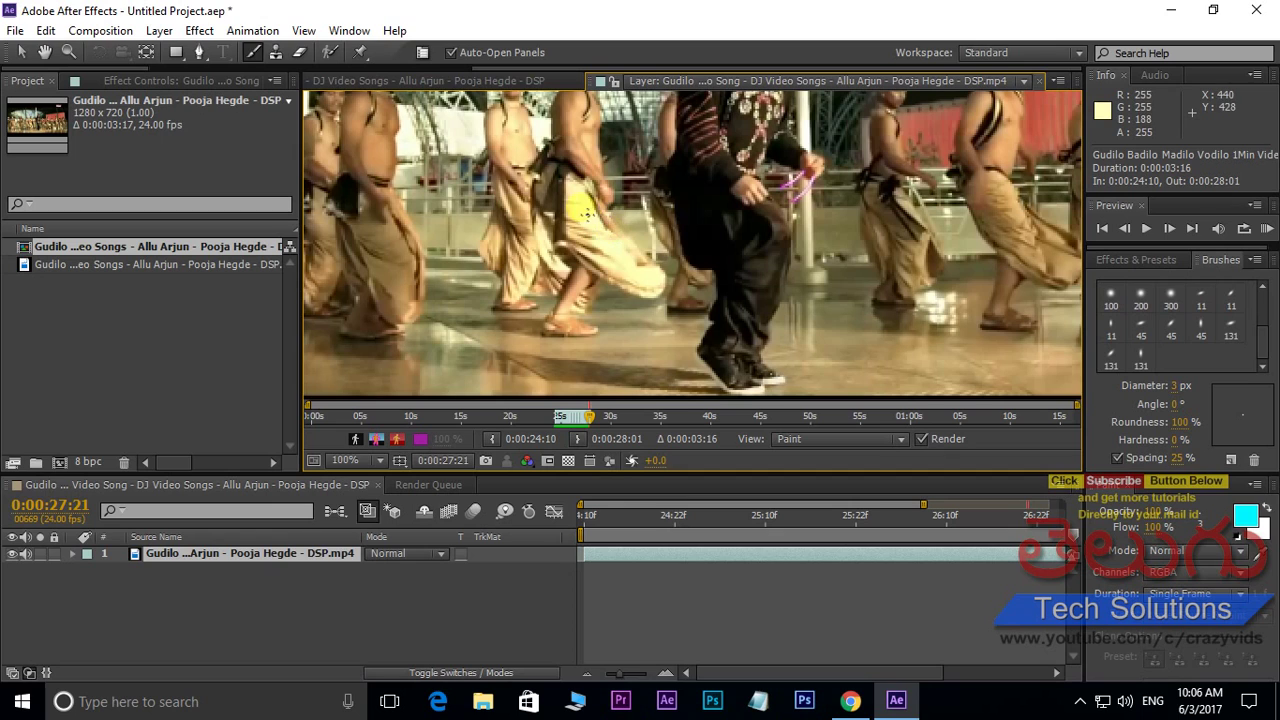
drag(590, 196, 595, 199)
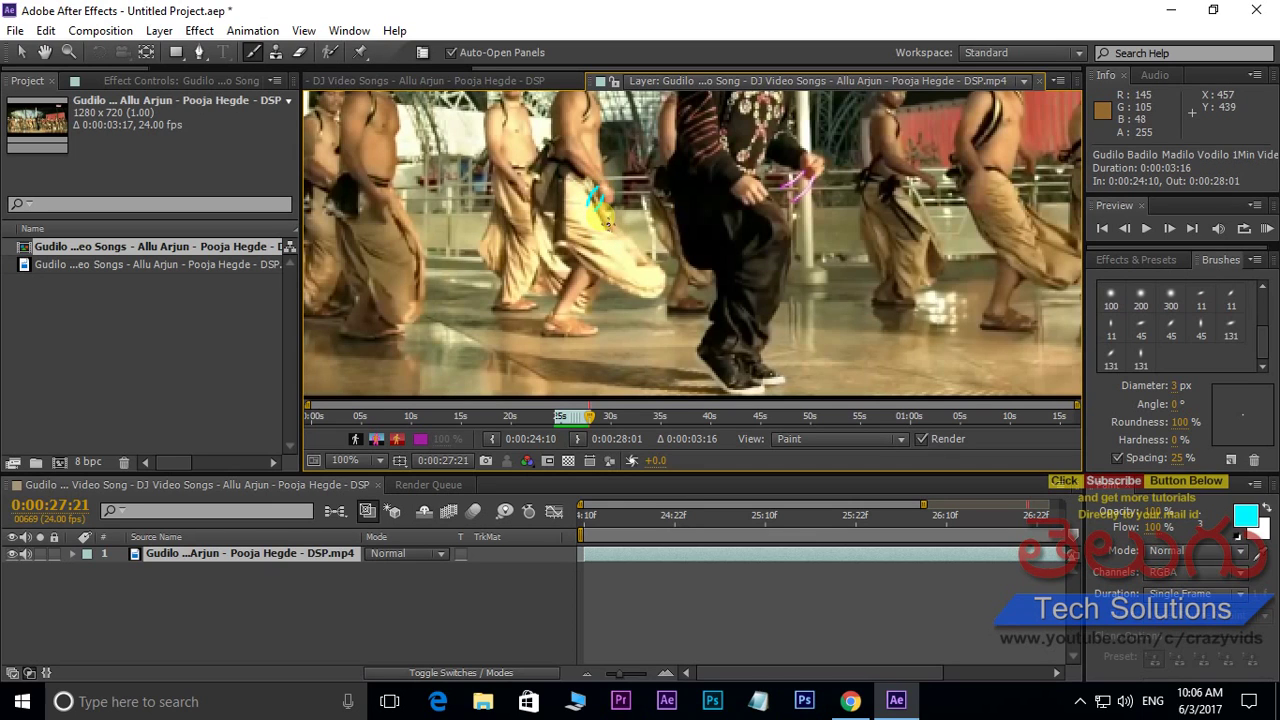
Step: Paint short slanted cyan strokes near the background dancer's hand frame by frame from 0:00:27:22 to the layer's end around 0:00:28:01
key(Page_Down)
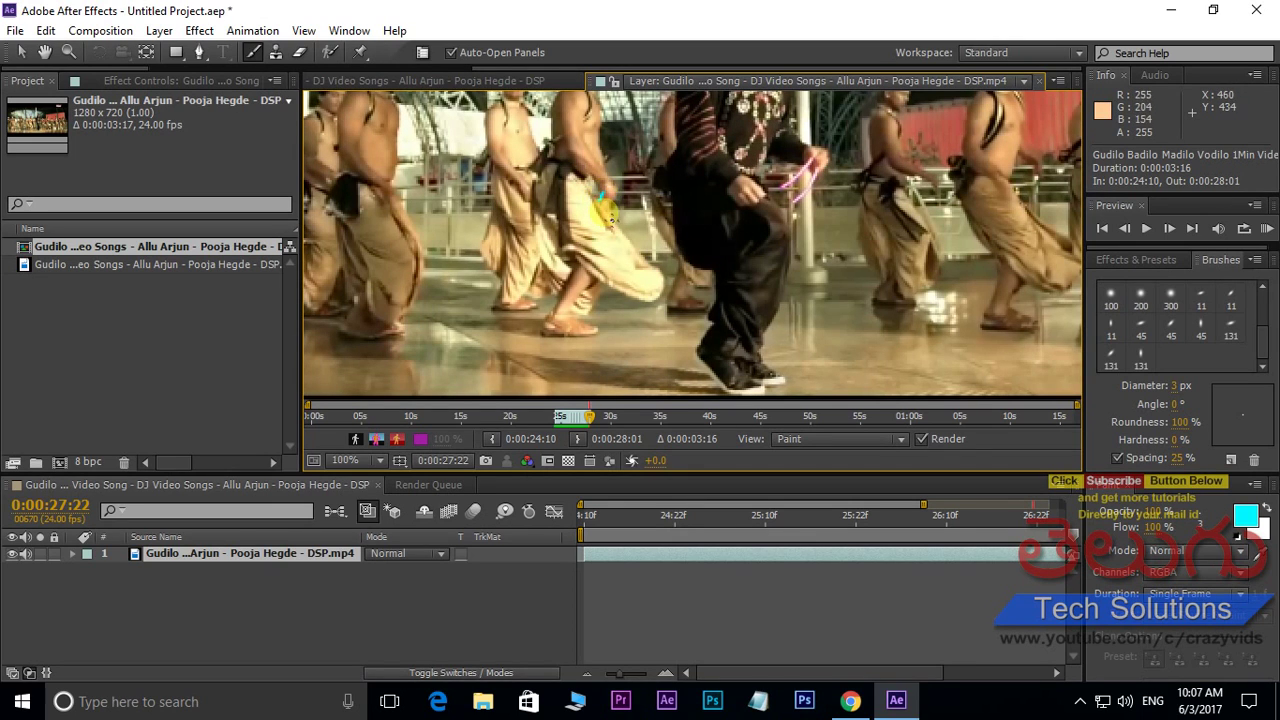
key(Page_Down)
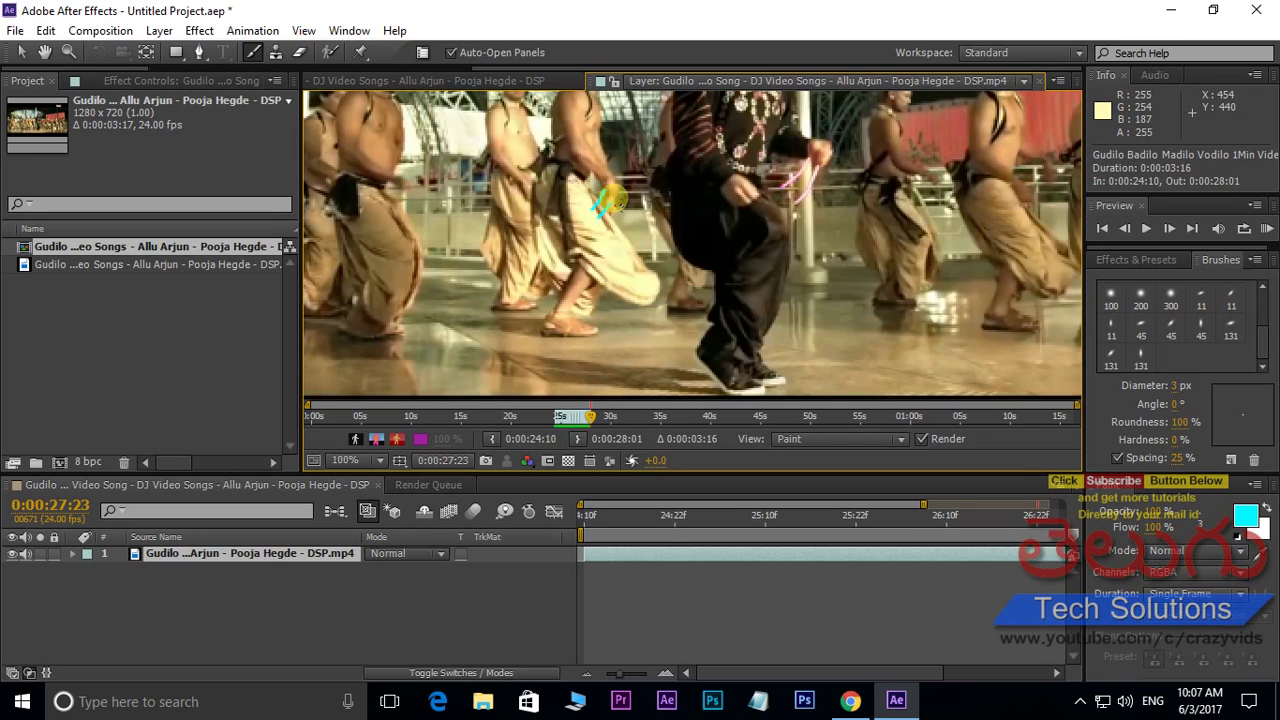
key(Page_Down)
drag(612, 186, 598, 212)
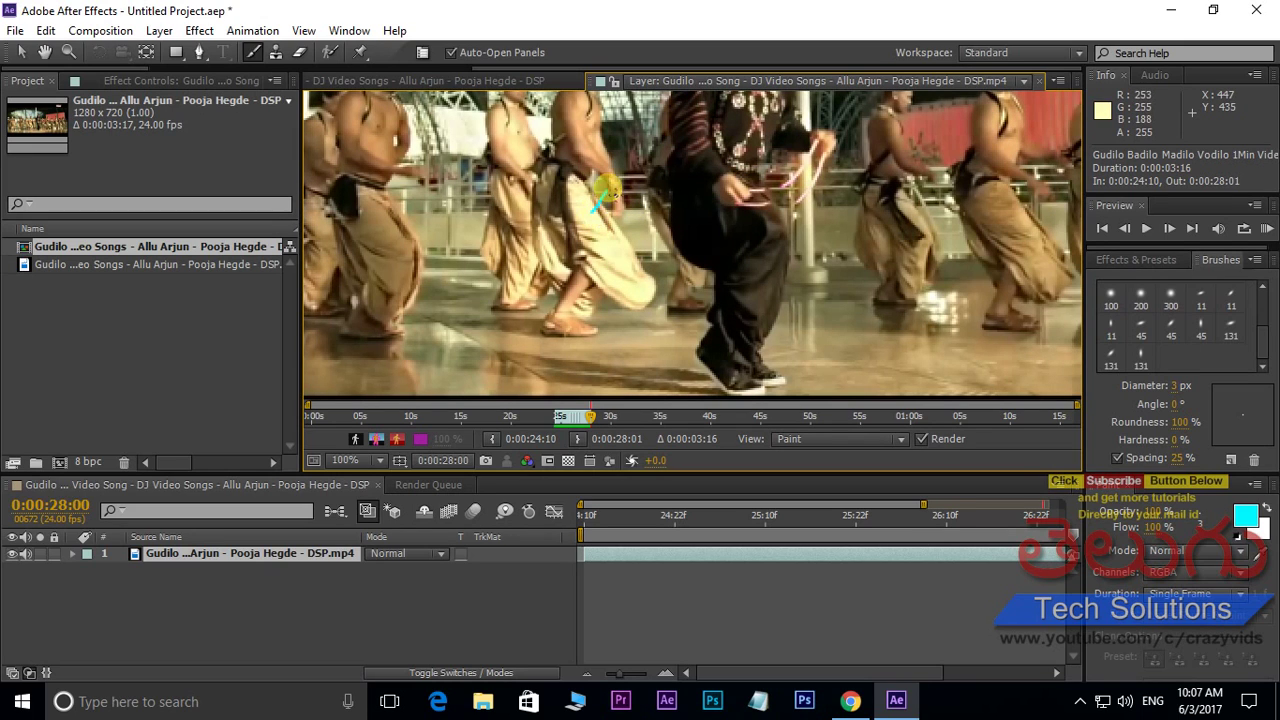
key(Page_Down)
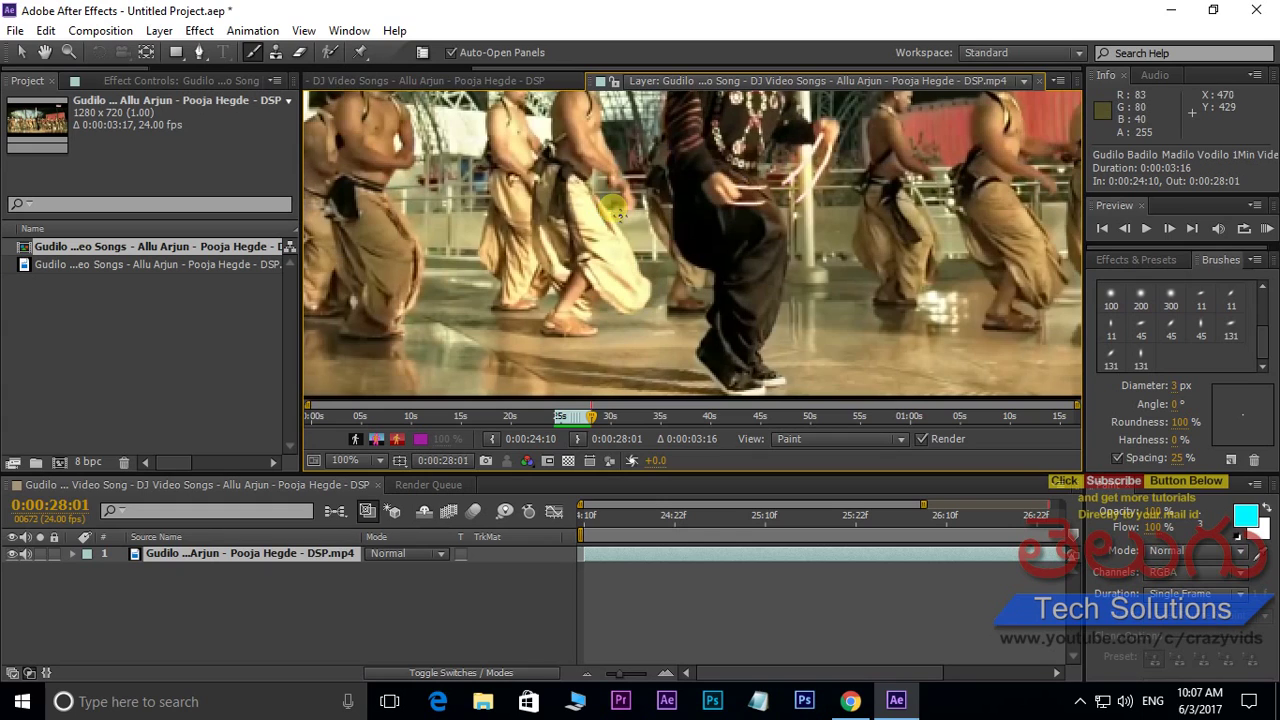
mouse_move(618, 183)
mouse_down()
mouse_move(608, 200)
mouse_move(621, 200)
mouse_up()
key(Page_Down)
mouse_move(620, 177)
mouse_down()
mouse_move(606, 200)
mouse_move(620, 197)
mouse_up()
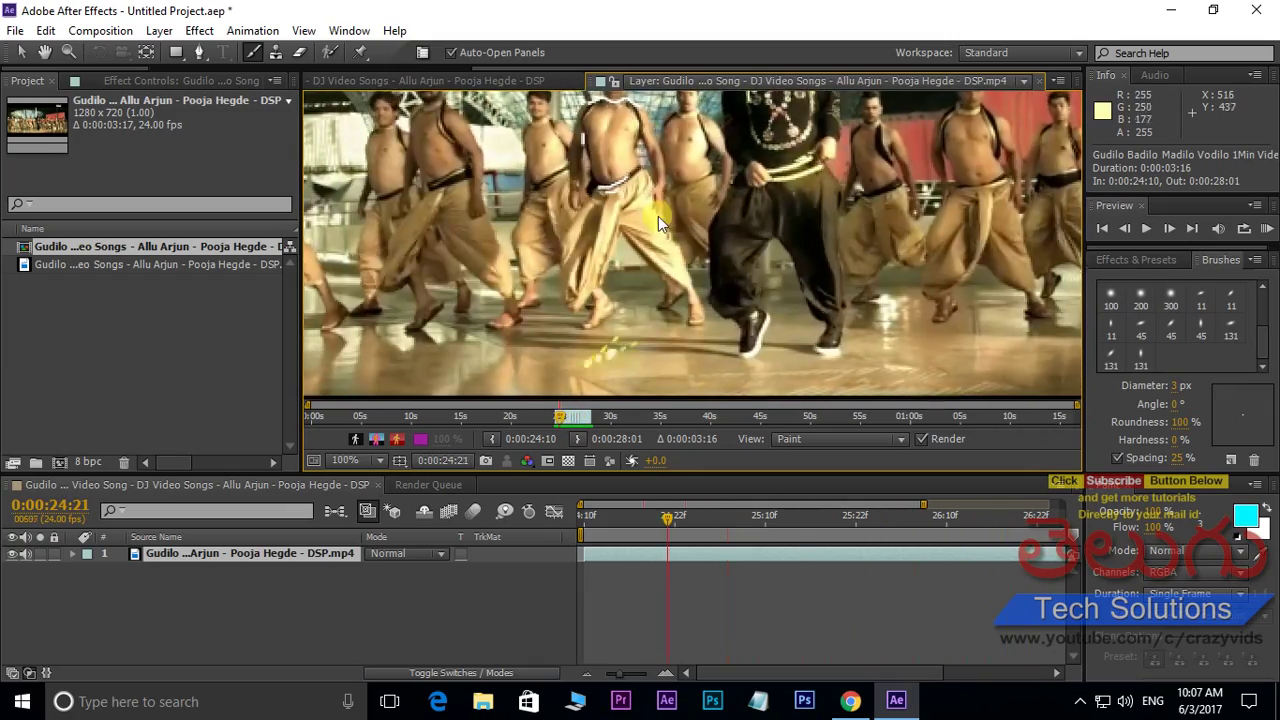
Step: Play back the painted section from about 0:00:24:21 to review the scribble animation
key(space)
drag(708, 207, 714, 260)
key(space)
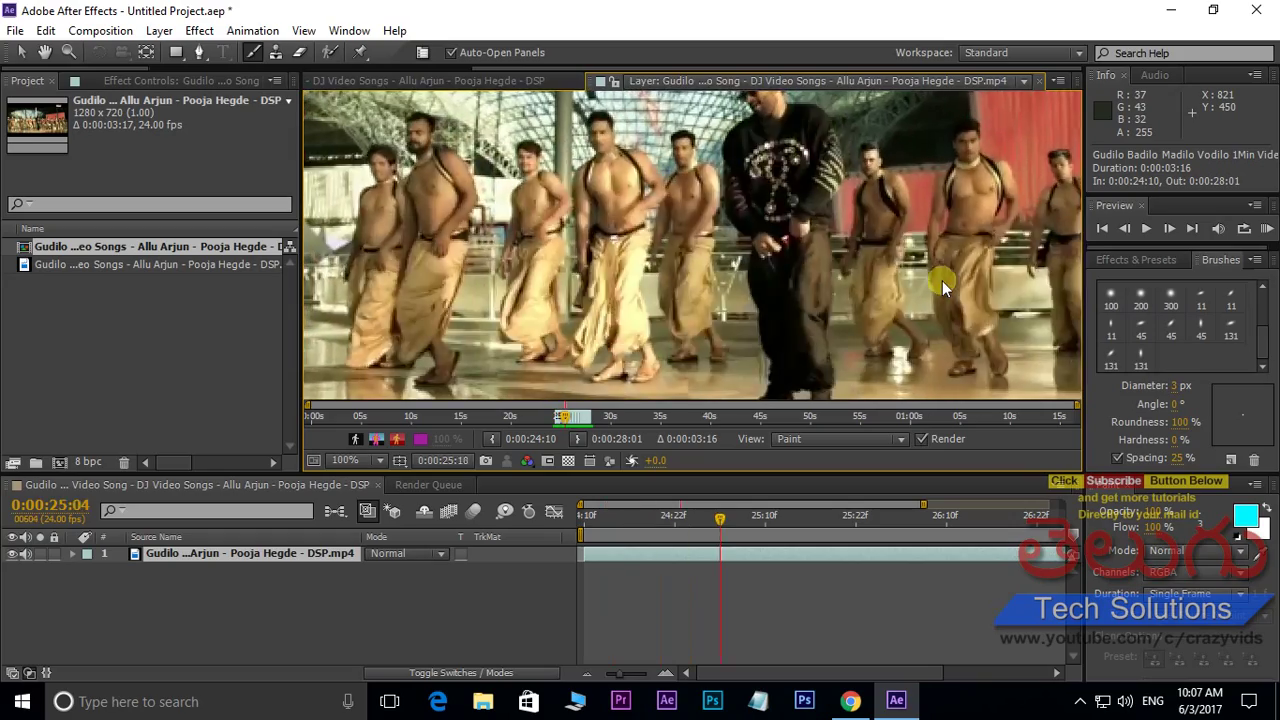
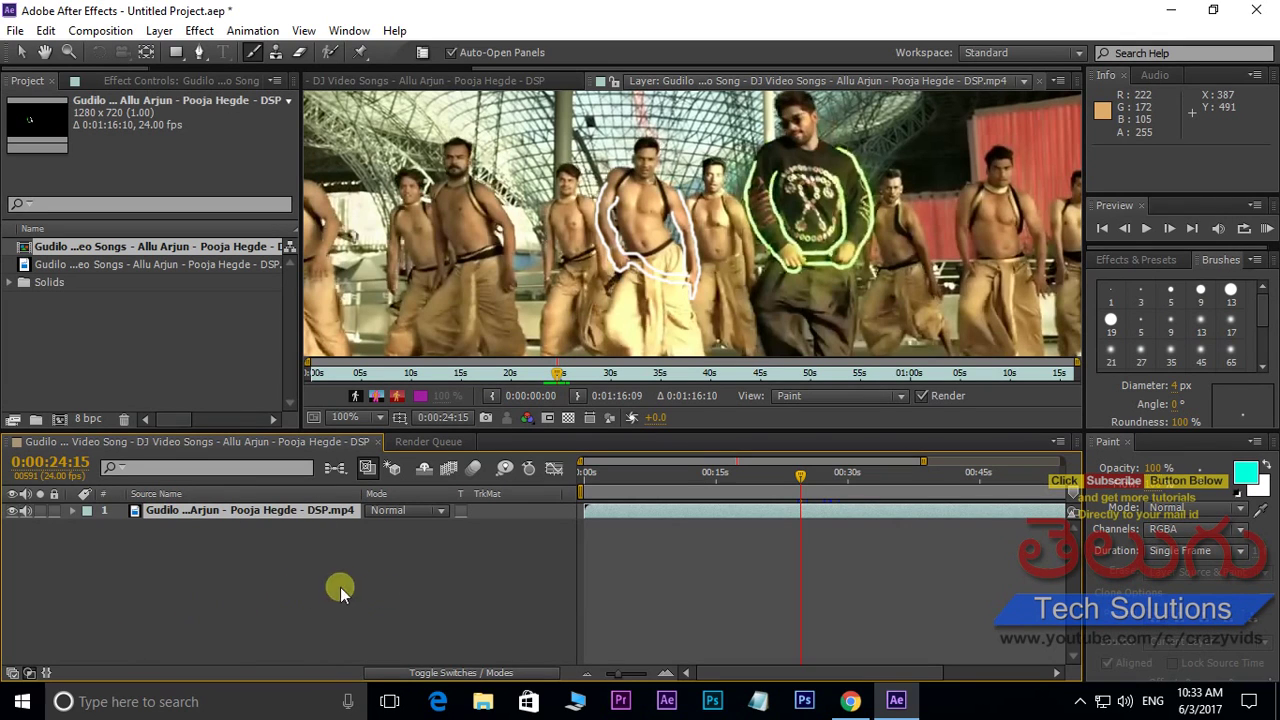
Step: Return to the composition view and add a new 1280 x 720 px black solid above the video layer
click(428, 82)
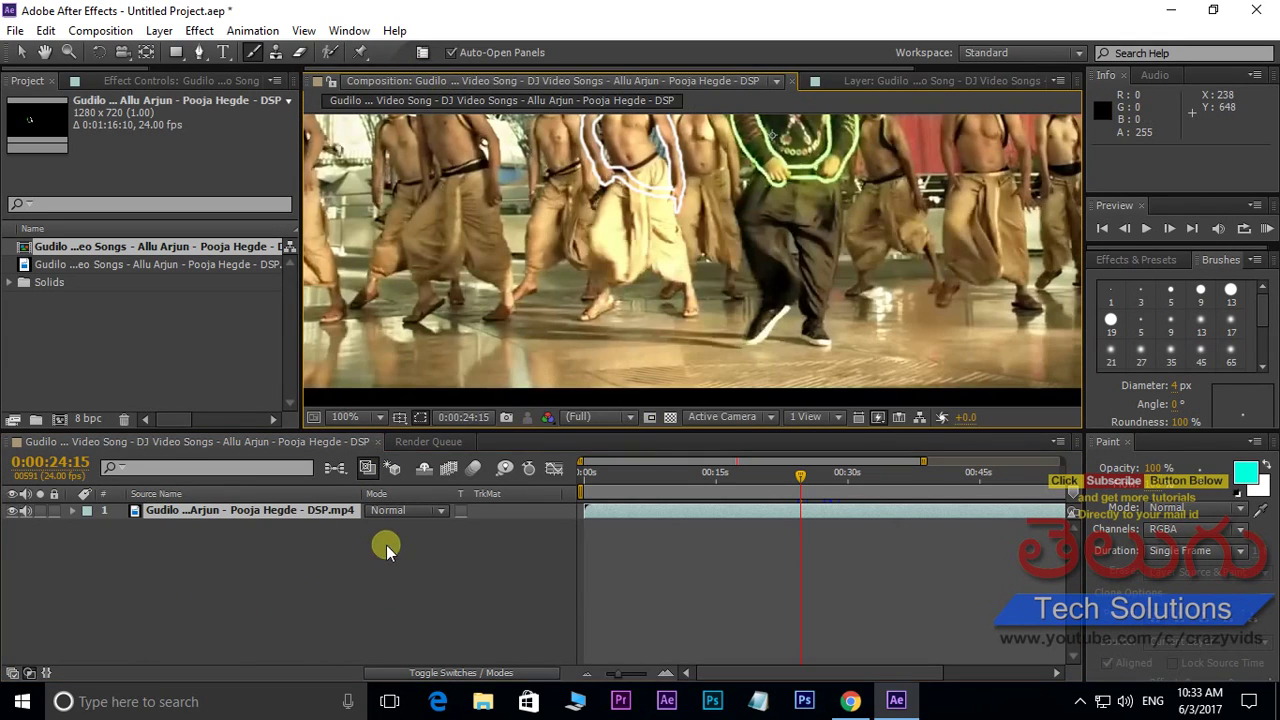
right_click(384, 588)
mouse_move(437, 395)
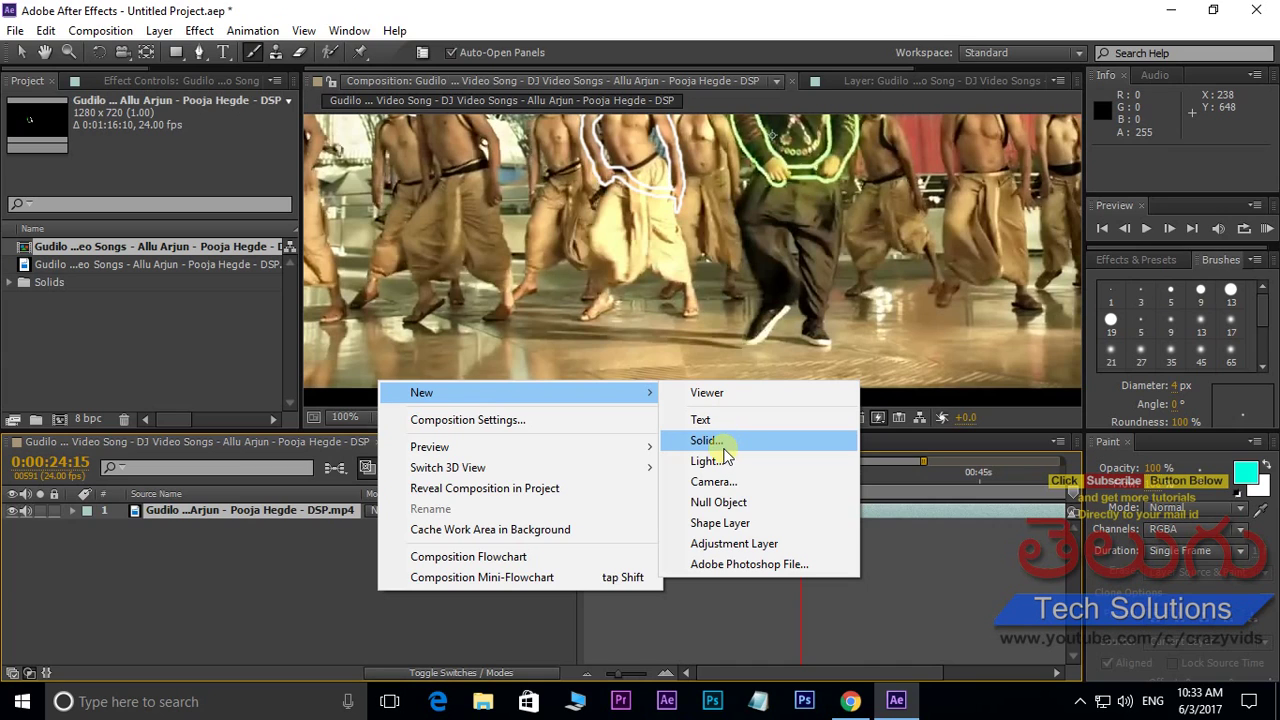
click(720, 443)
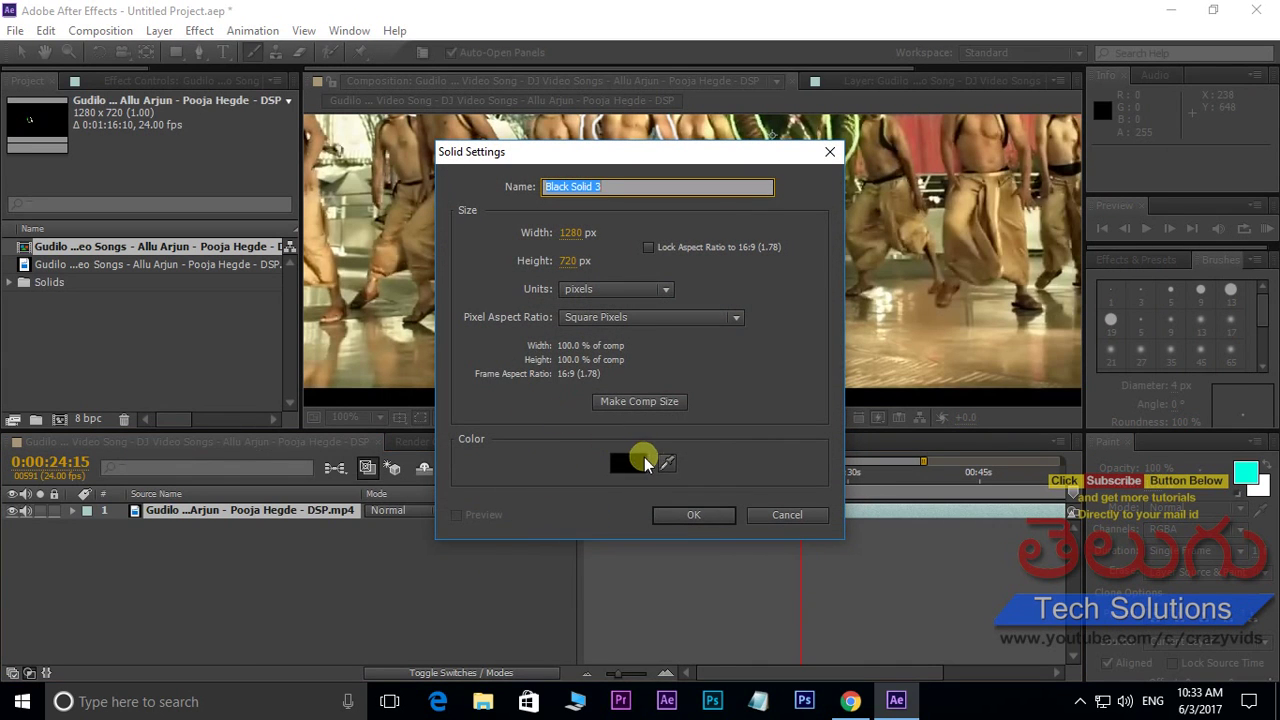
click(611, 457)
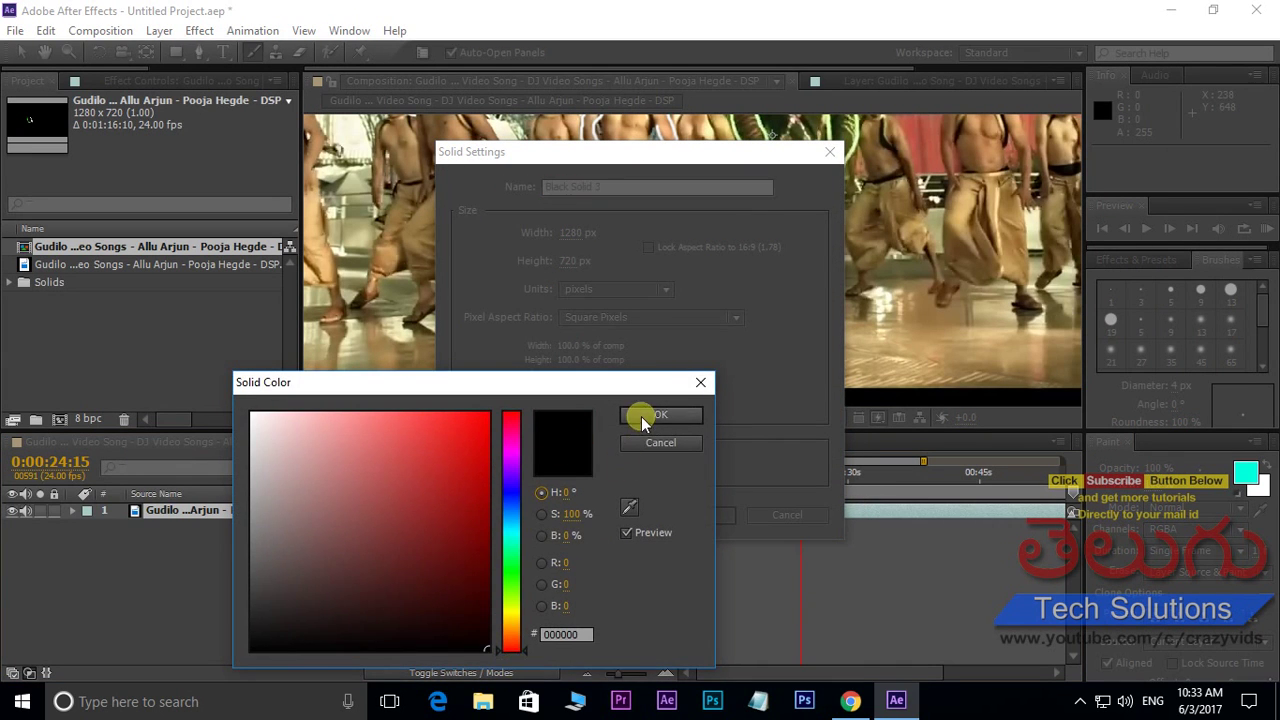
click(645, 415)
click(703, 516)
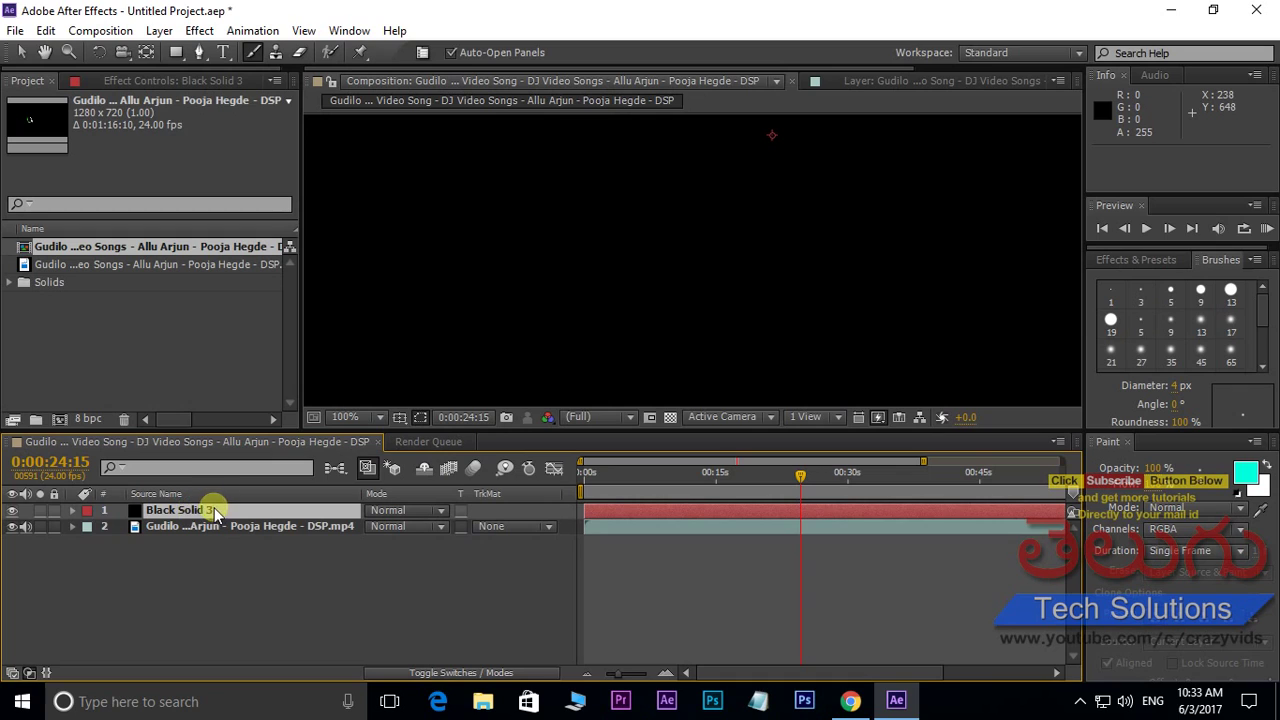
Step: Copy the video layer's Paint effect onto the black solid, and disable the original Paint effect on the video layer
click(184, 528)
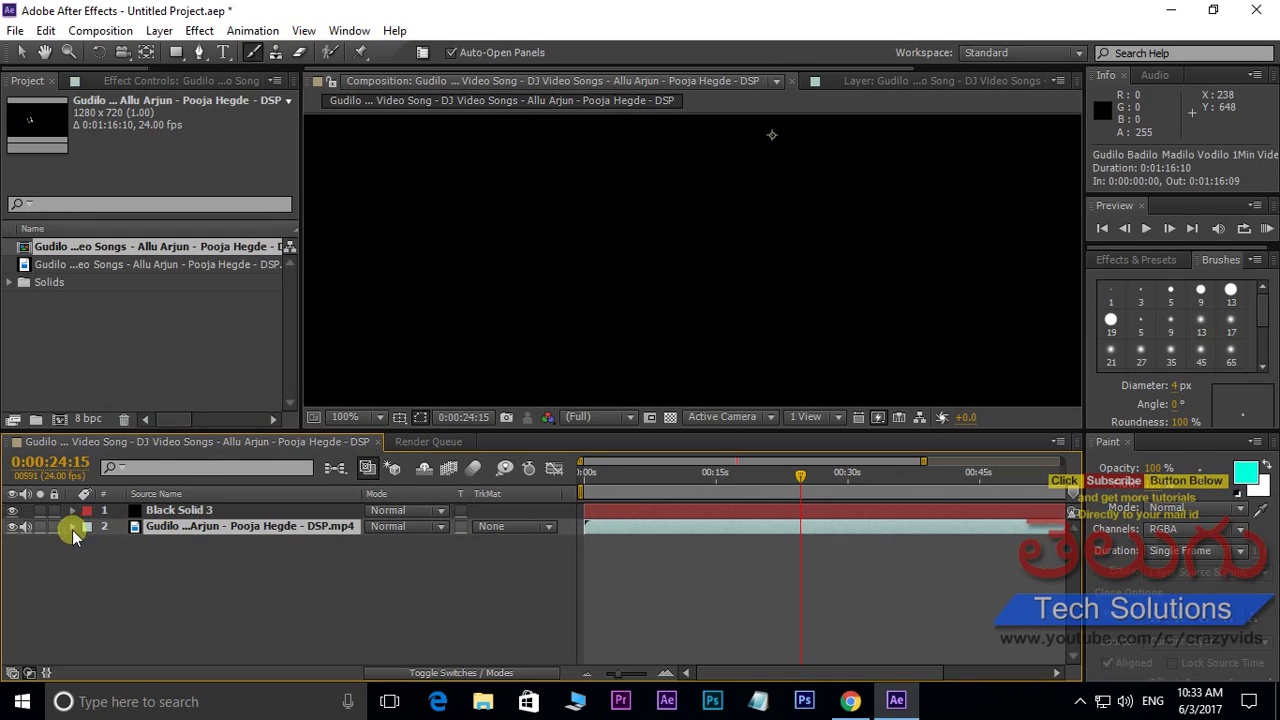
click(72, 527)
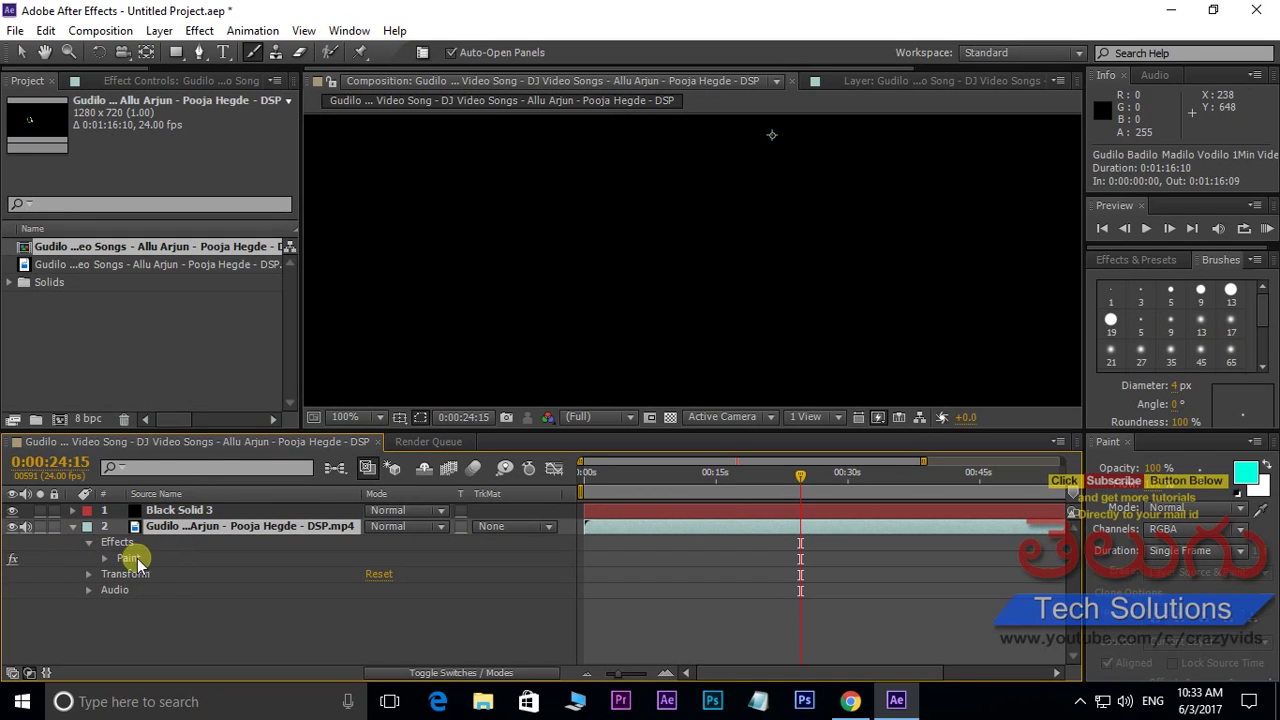
click(132, 558)
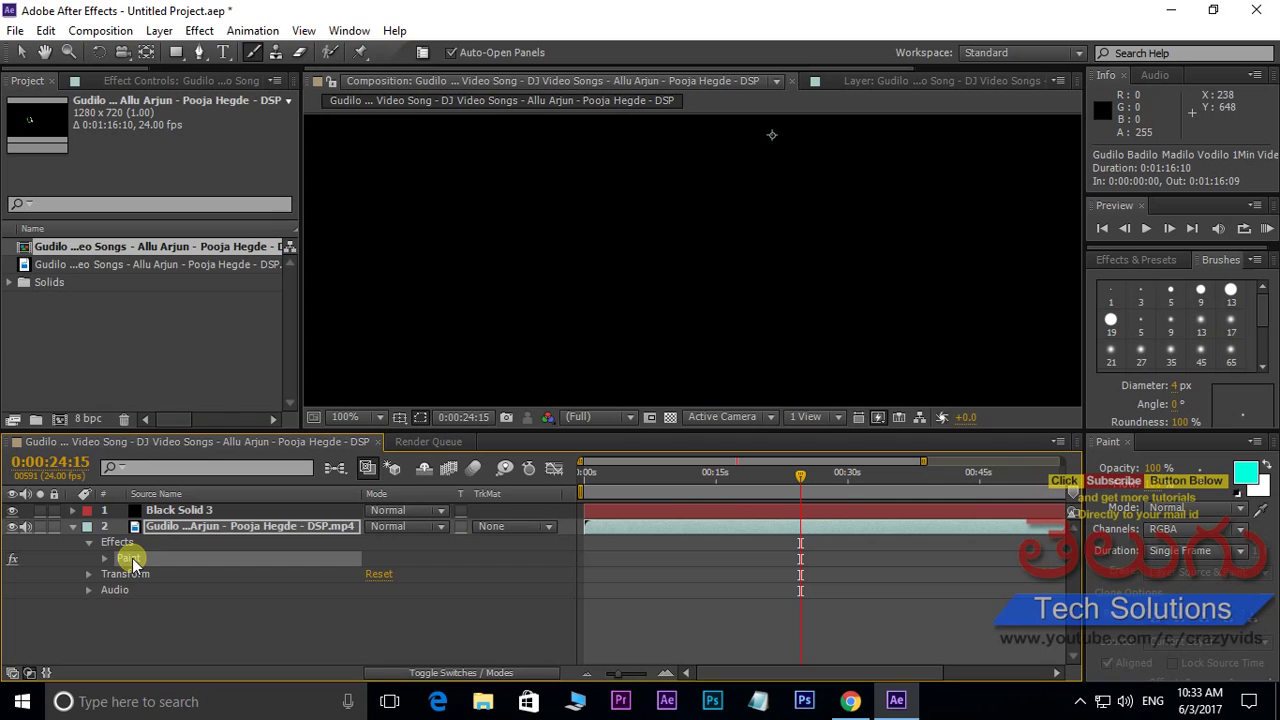
click(46, 30)
click(104, 143)
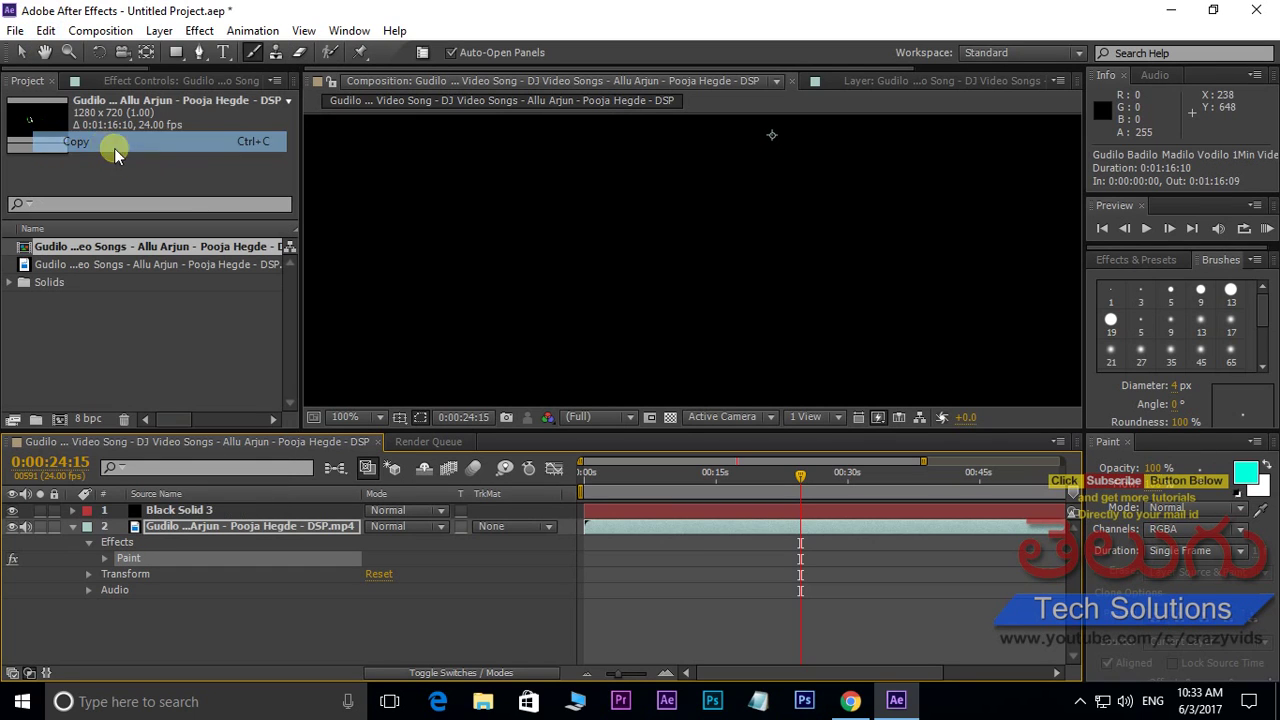
click(181, 509)
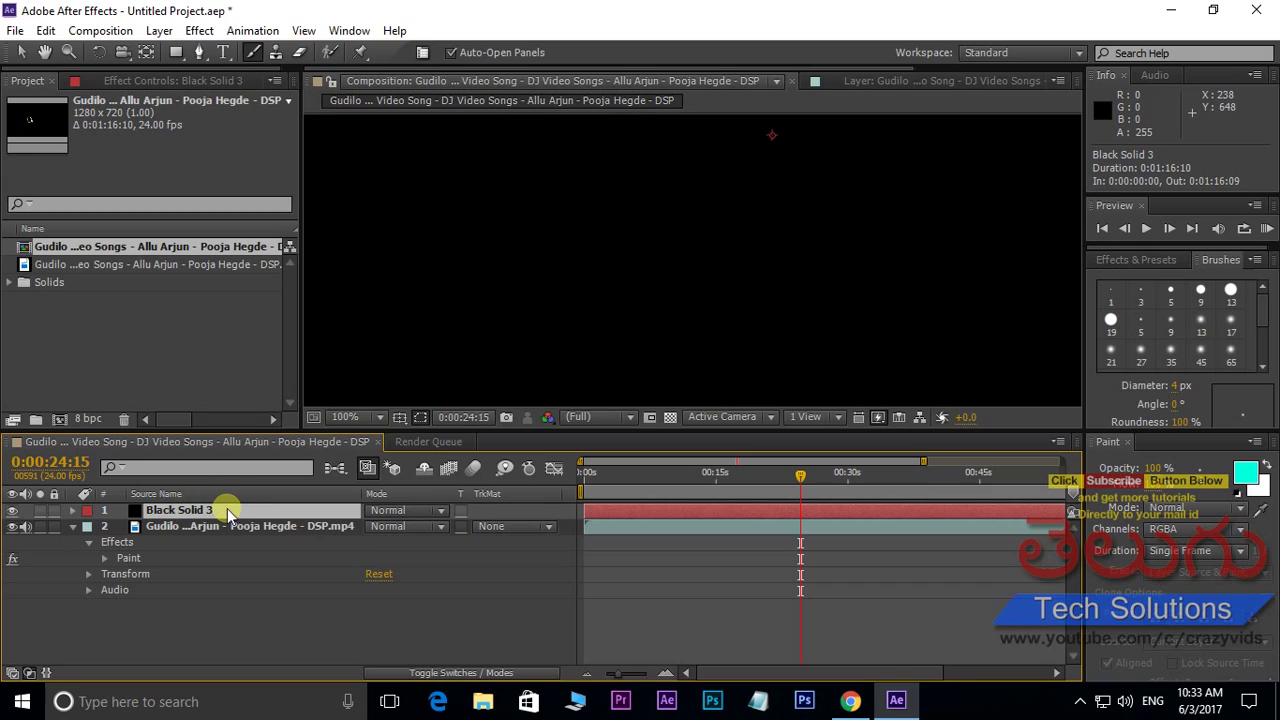
key(ctrl+v)
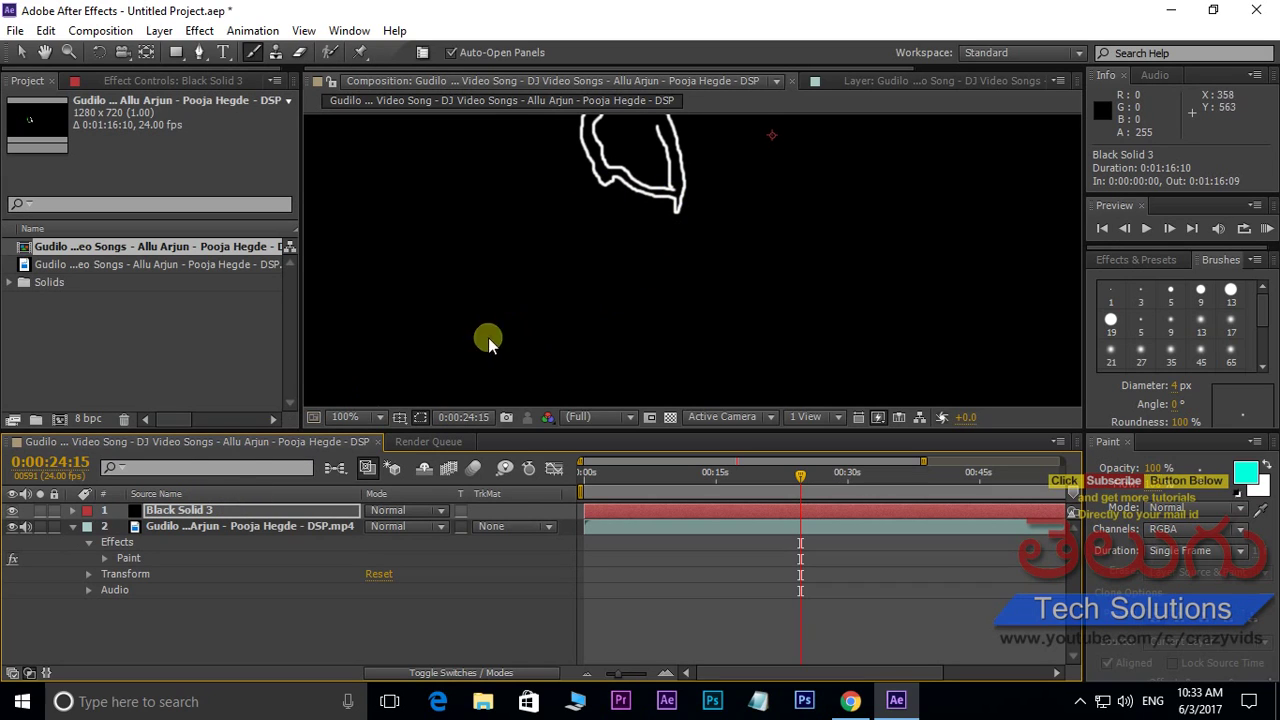
click(12, 560)
click(191, 510)
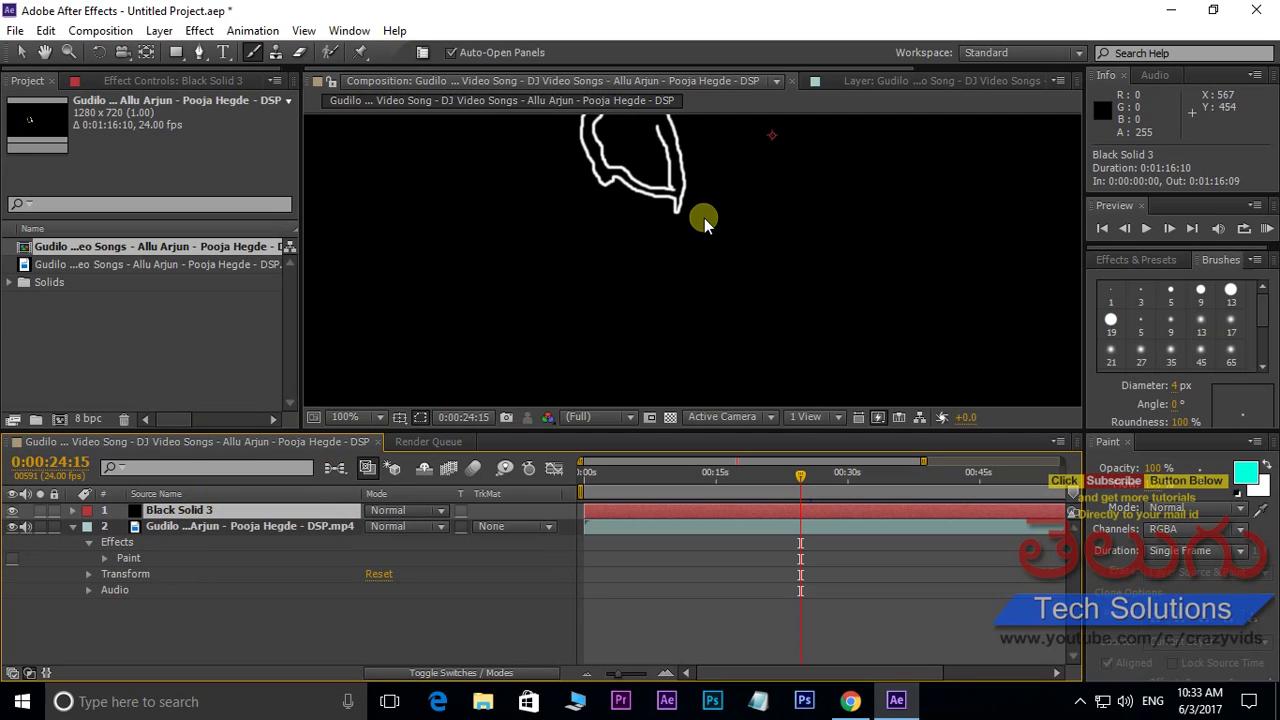
Step: Split the black solid layer at 0:00:25:03, where the first group of white outlines ends
drag(712, 197, 694, 286)
click(801, 491)
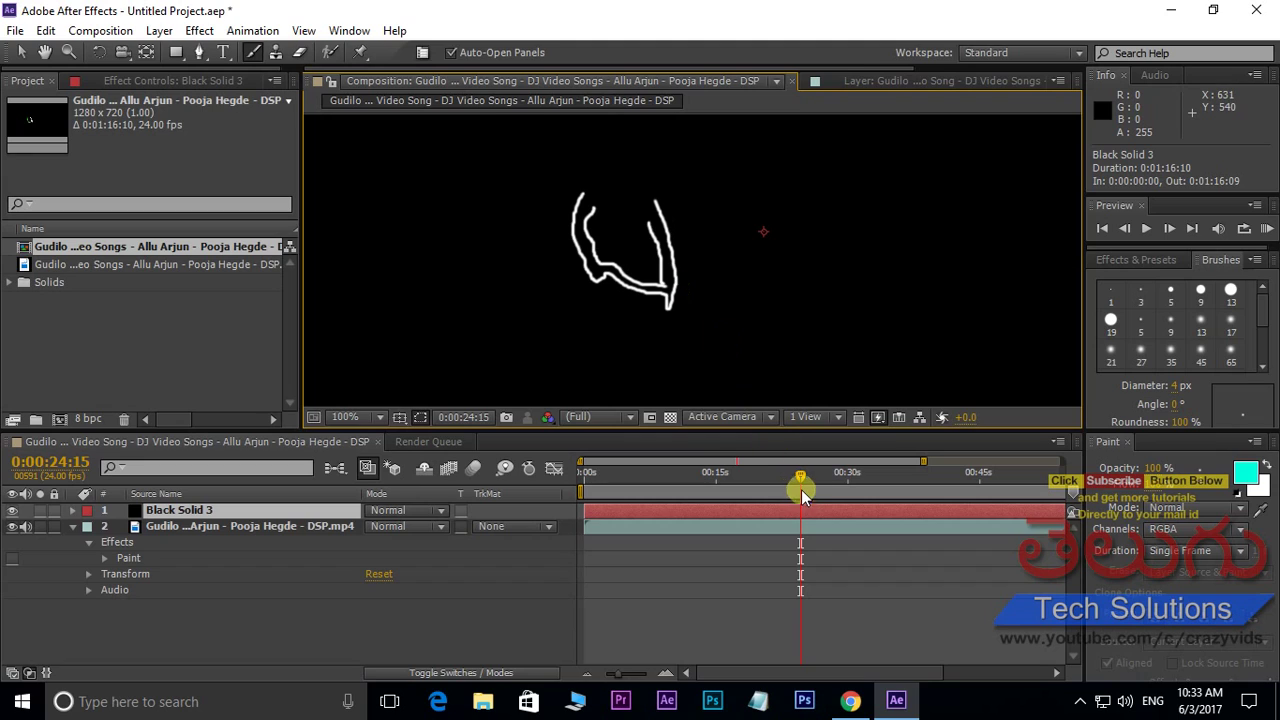
drag(801, 485, 806, 520)
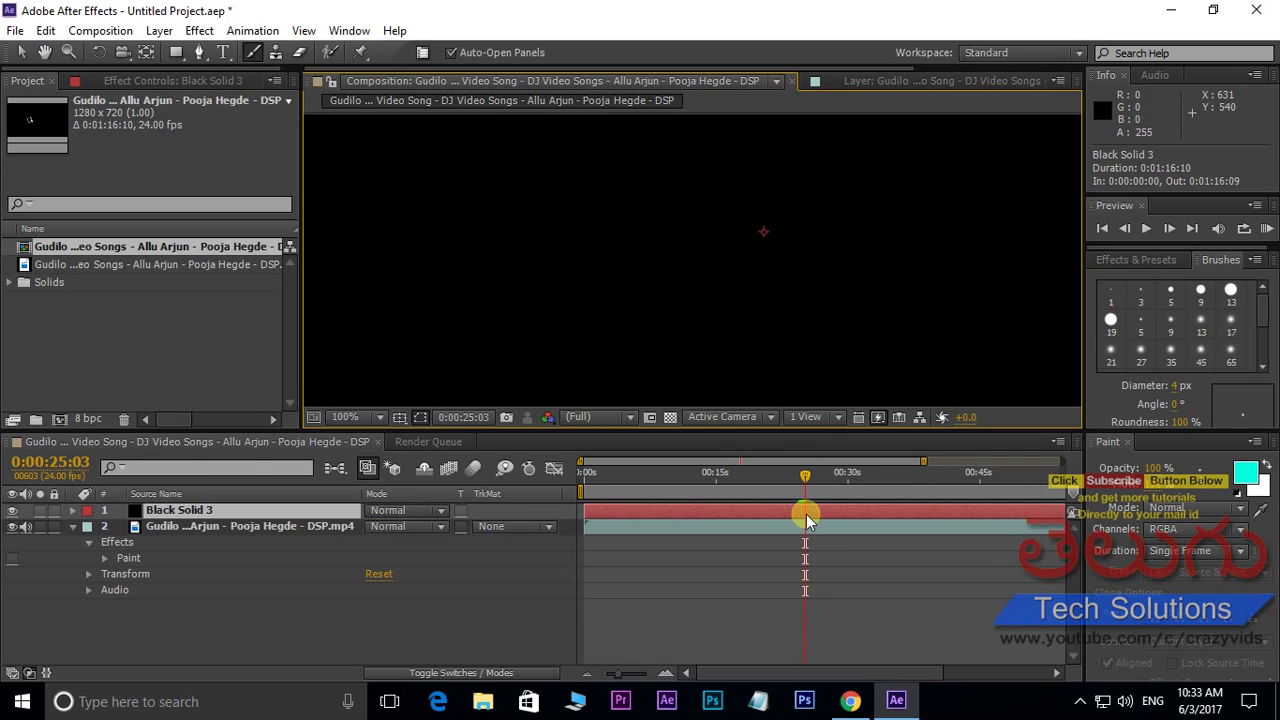
click(46, 31)
click(73, 253)
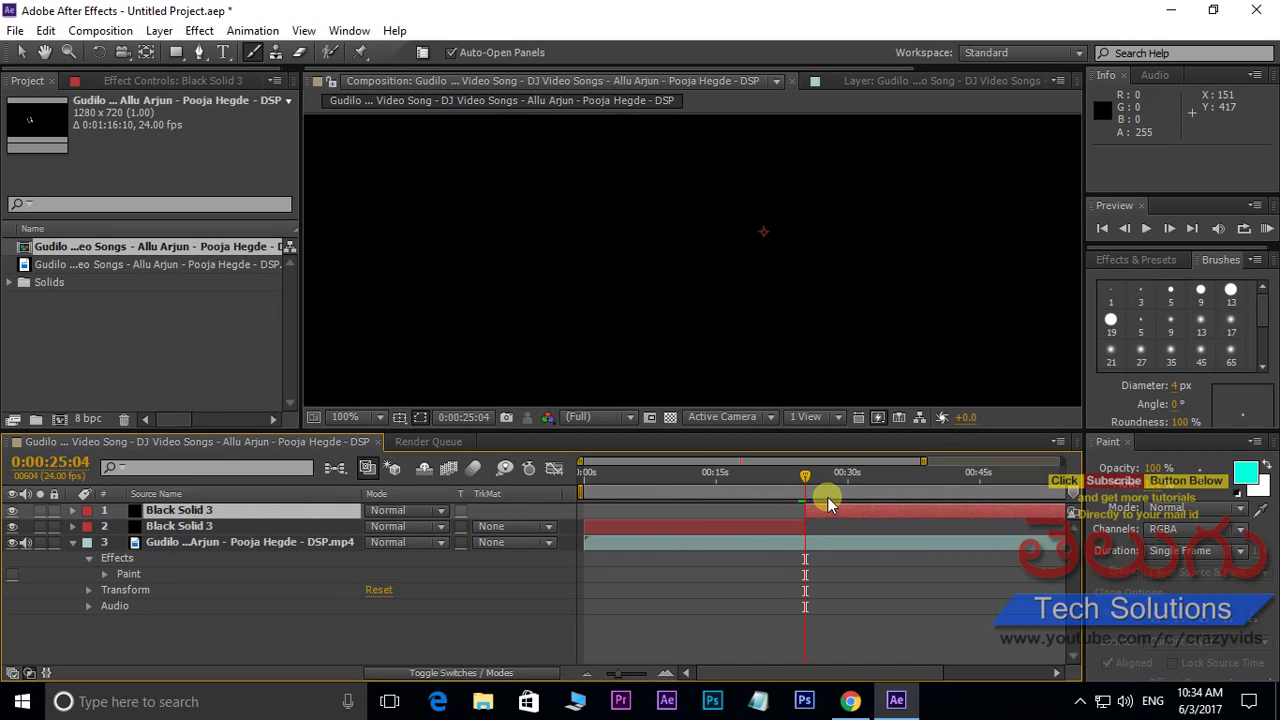
Step: Split the later black solid segment again at 0:00:26:00, after the second group of white outlines
drag(805, 478, 813, 480)
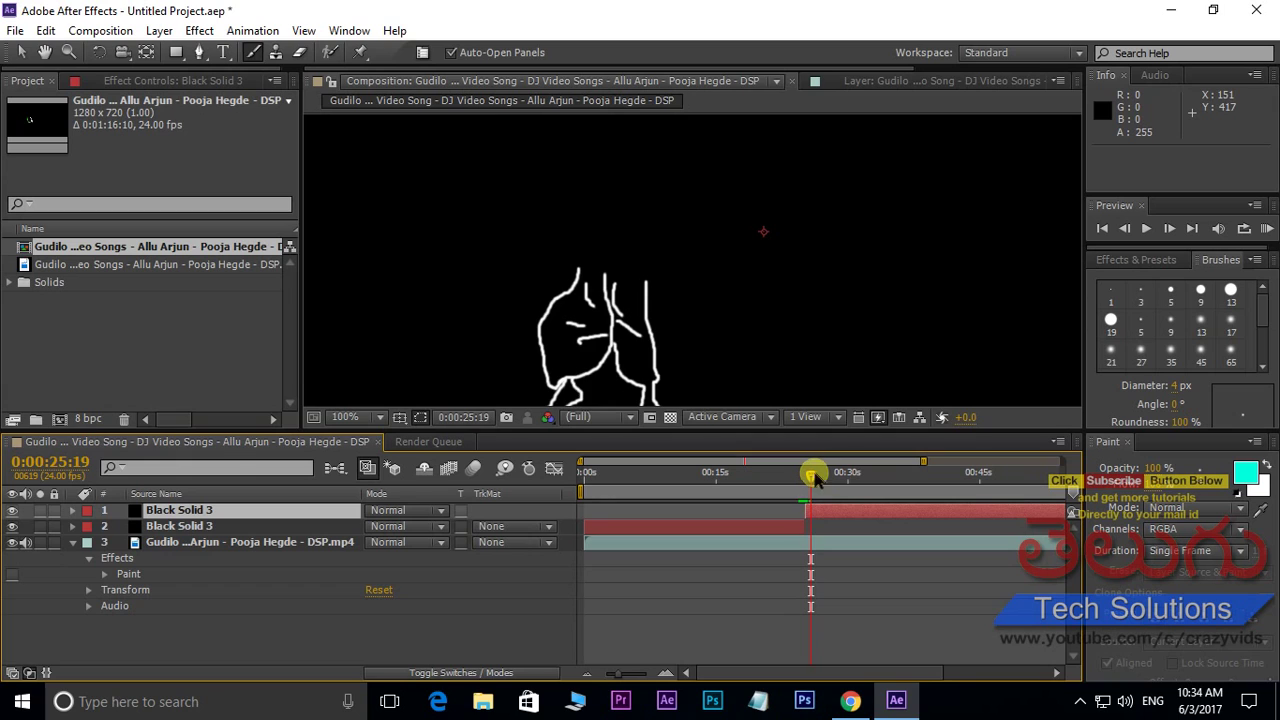
key(Page_Down)
key(Page_Down)
key(Page_Down)
key(Page_Down)
key(Page_Down)
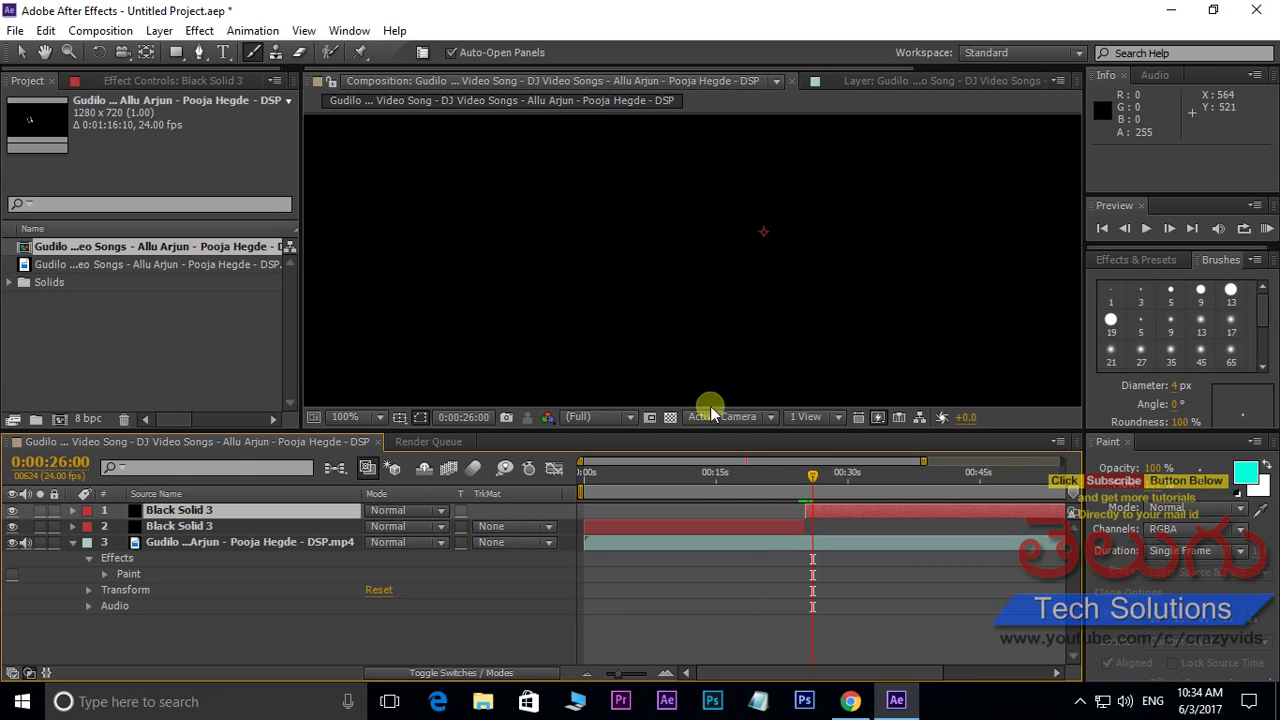
click(809, 508)
click(46, 30)
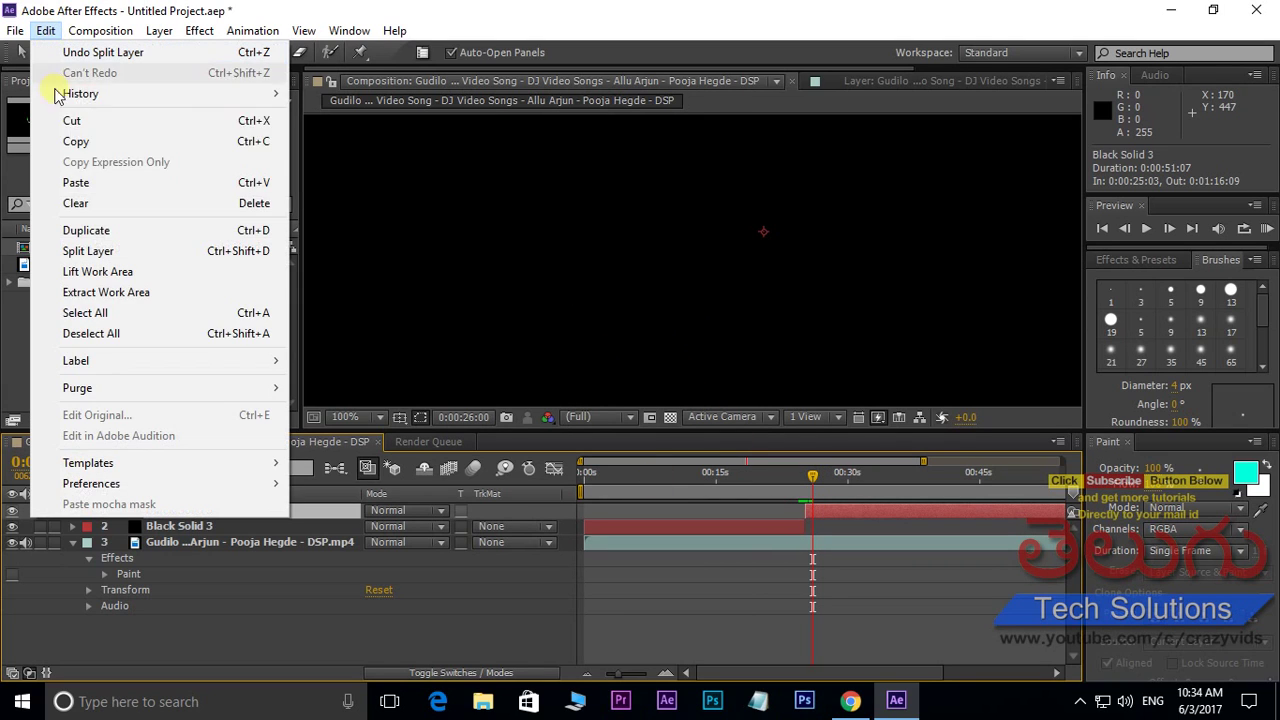
click(80, 251)
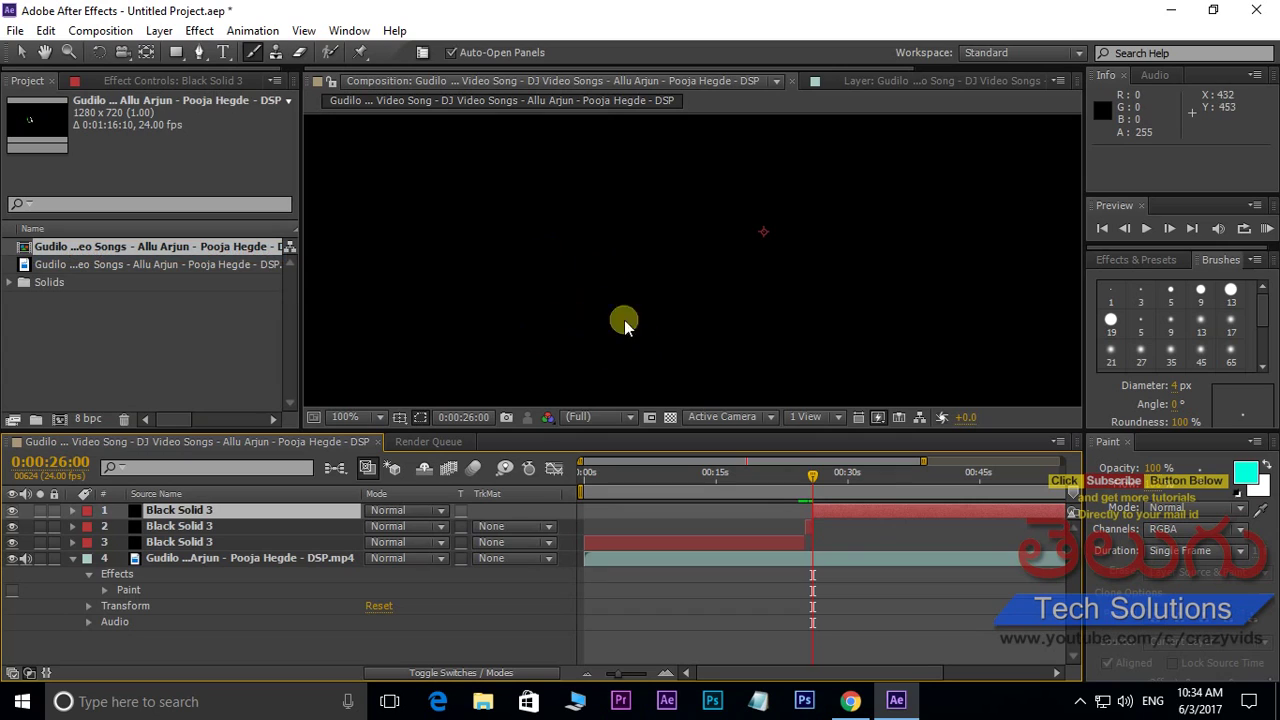
Step: Check the cyan and yellow strokes in the last segment between 0:00:26:04 and 0:00:26:14
drag(812, 479, 818, 486)
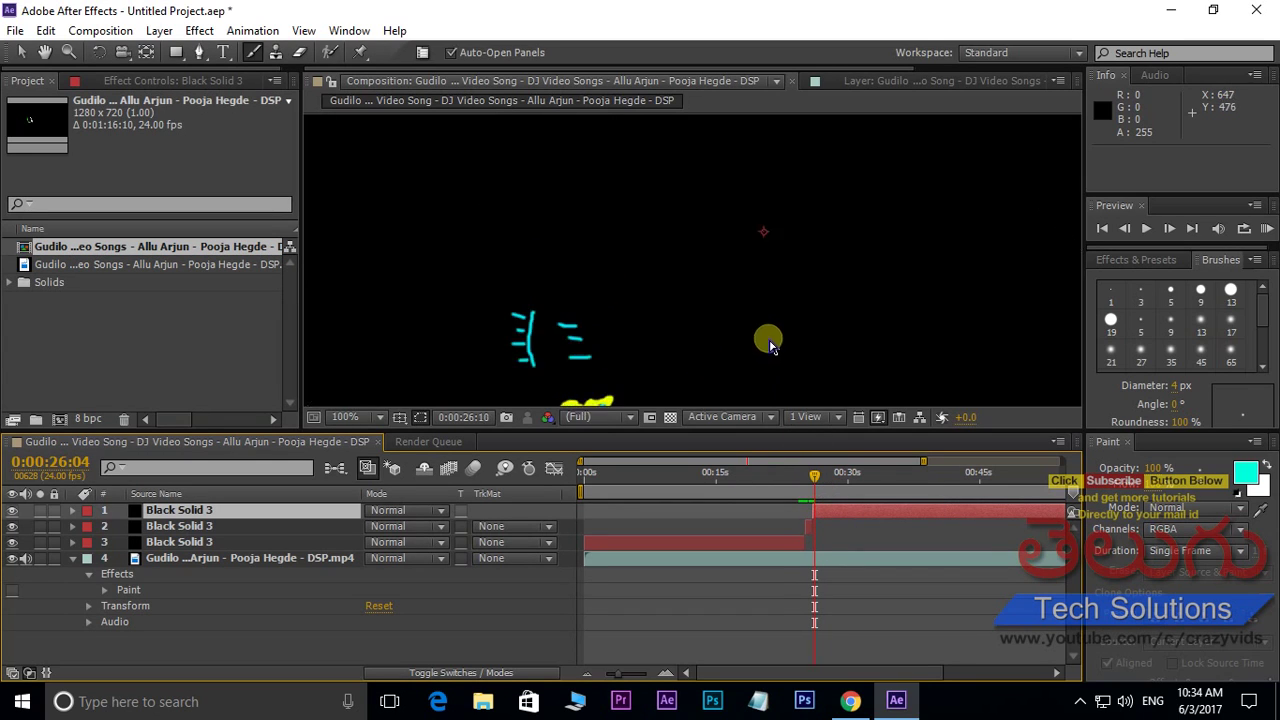
key(shift+Page_Down)
scroll(669, 308, down, 1)
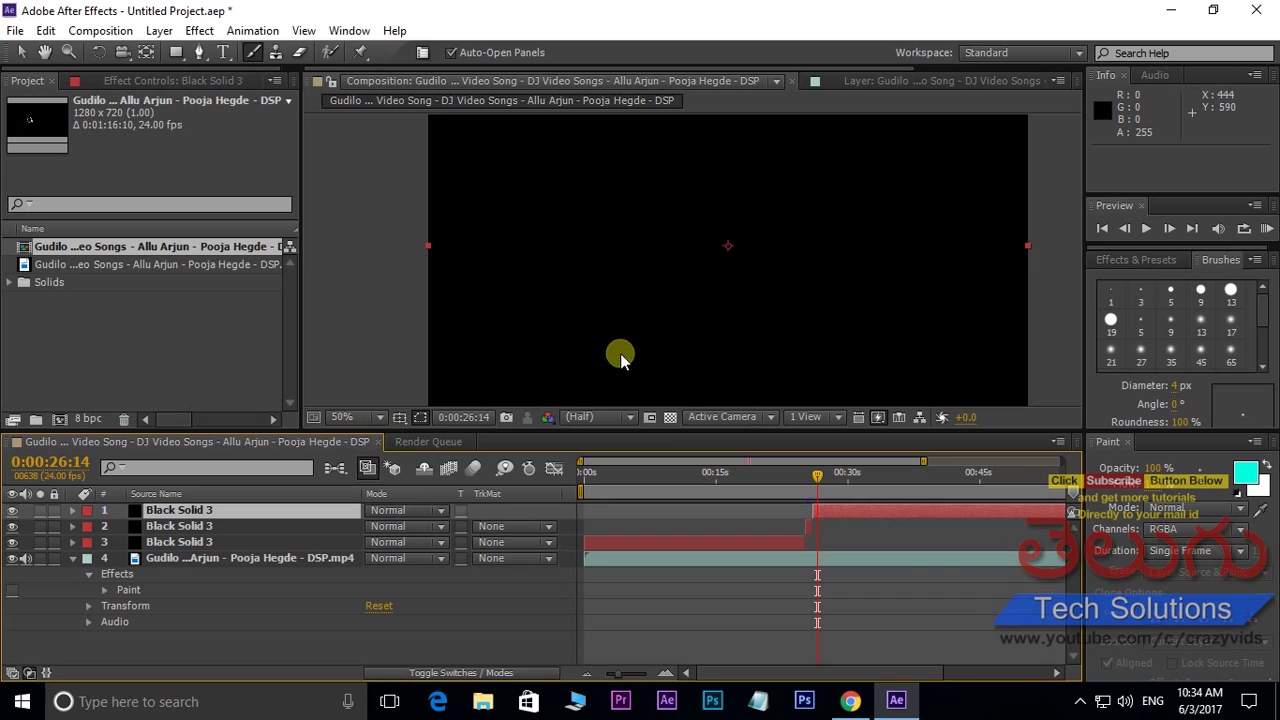
key(shift+Page_Up)
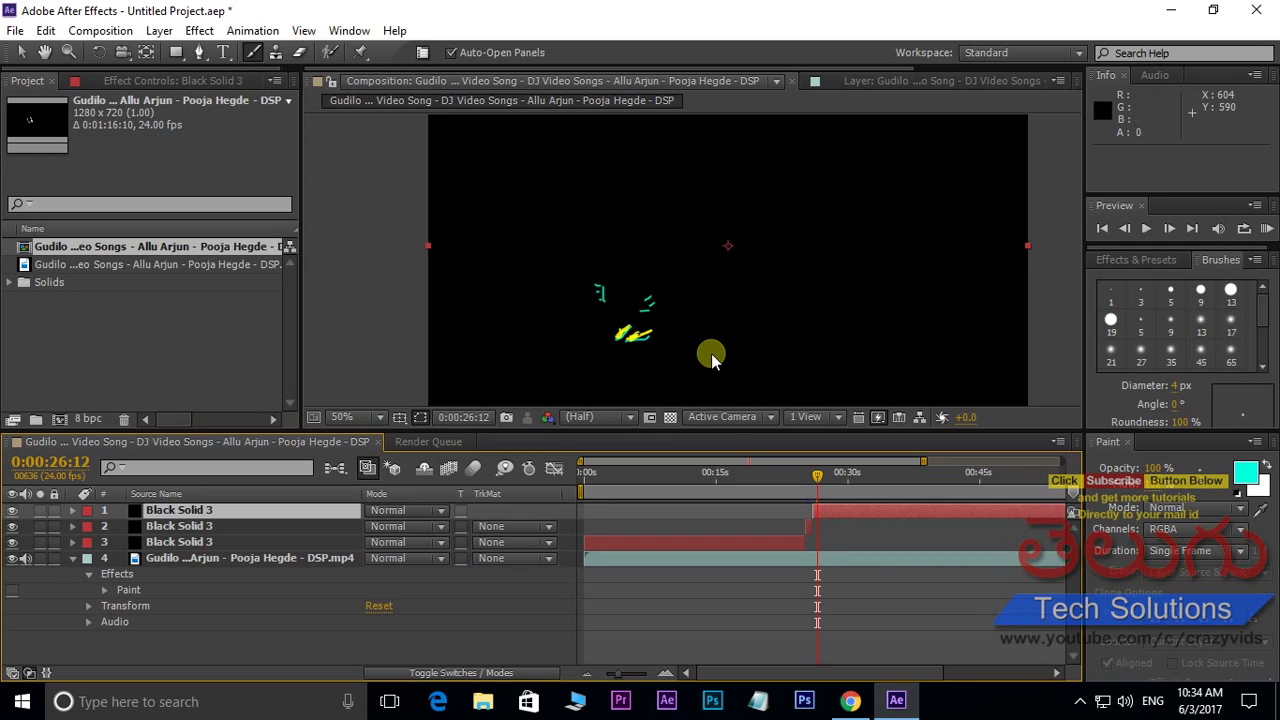
Step: Go back to 0:00:24:12 and set the blending mode of the earliest black solid segment to Add
drag(813, 476, 799, 478)
scroll(686, 266, up, 4)
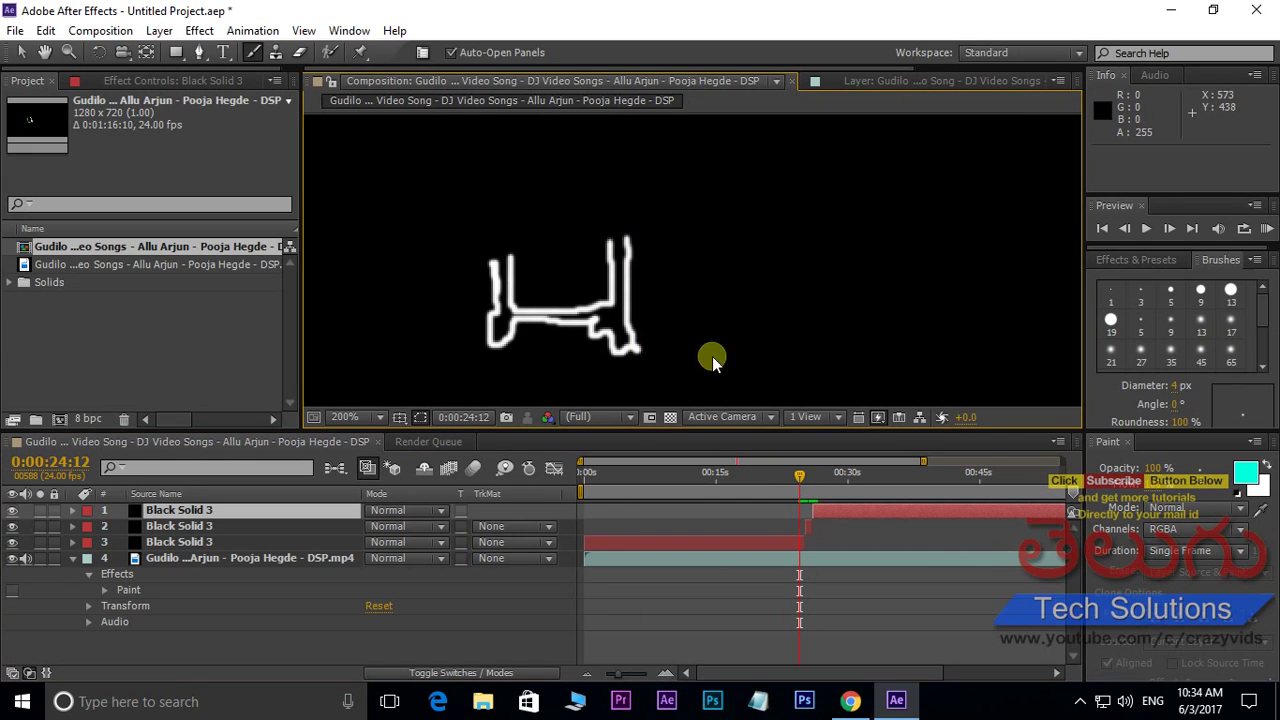
key(ctrl+5)
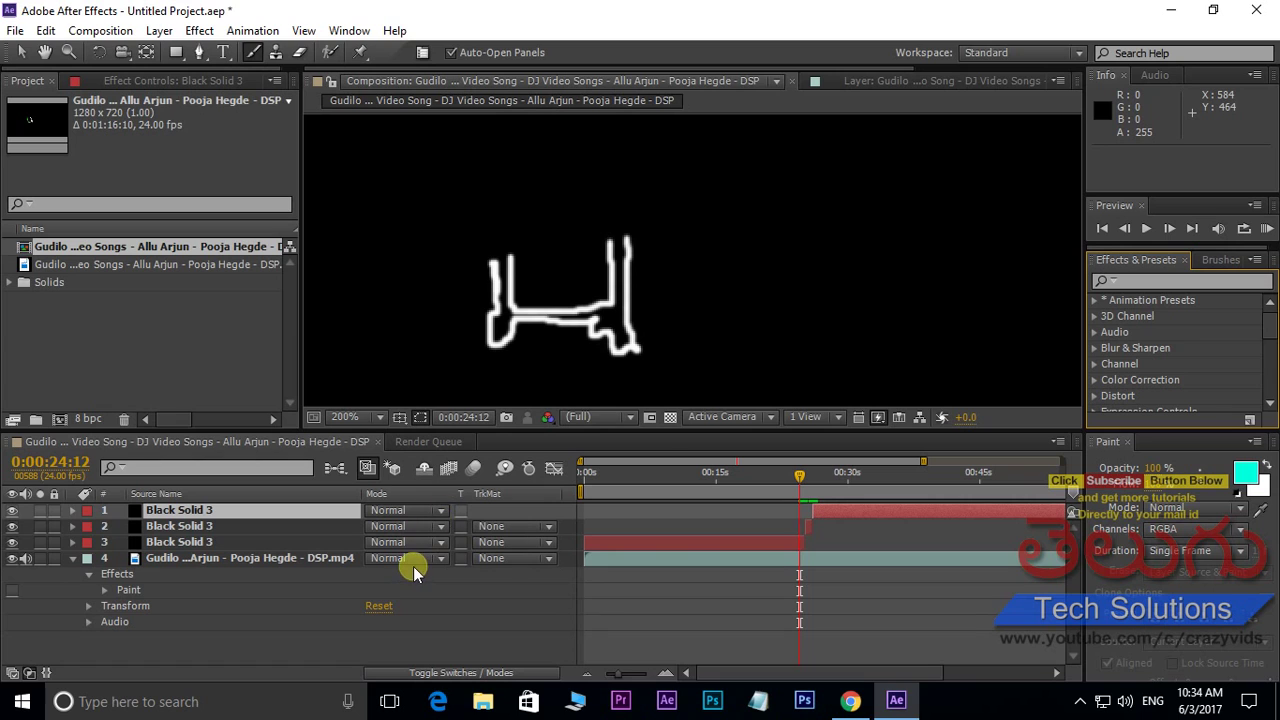
click(634, 541)
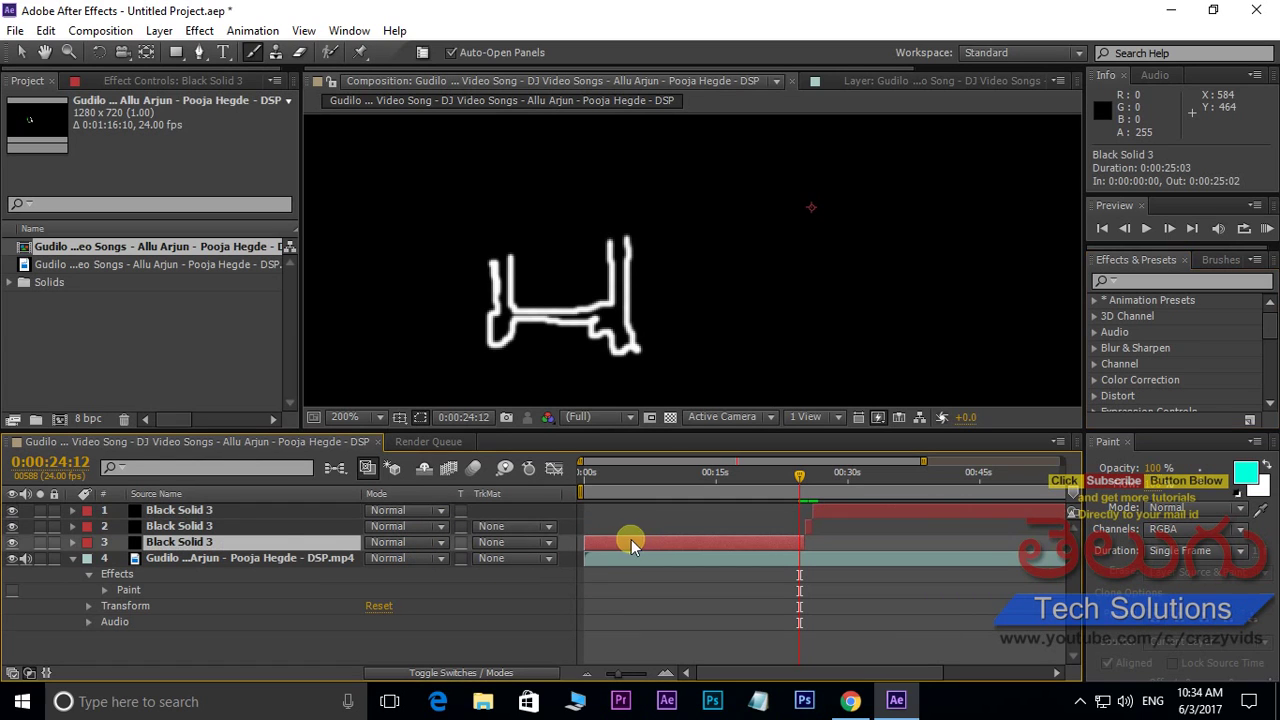
click(432, 541)
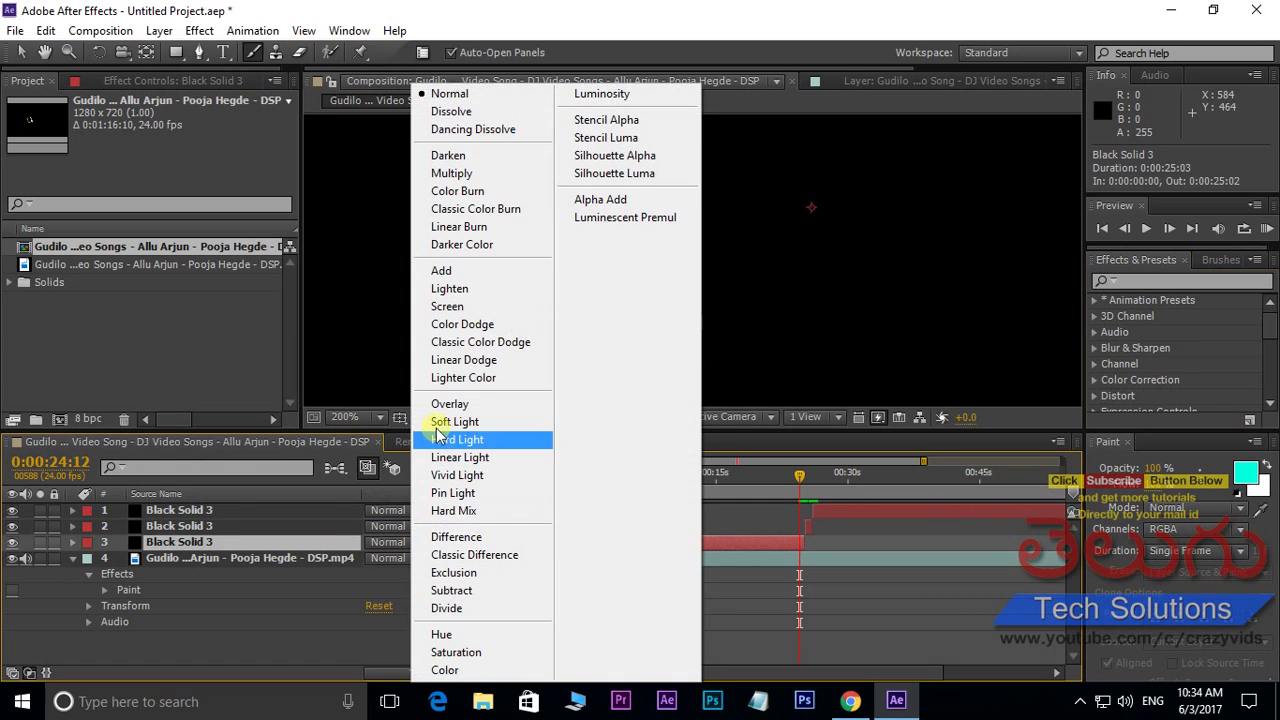
click(432, 272)
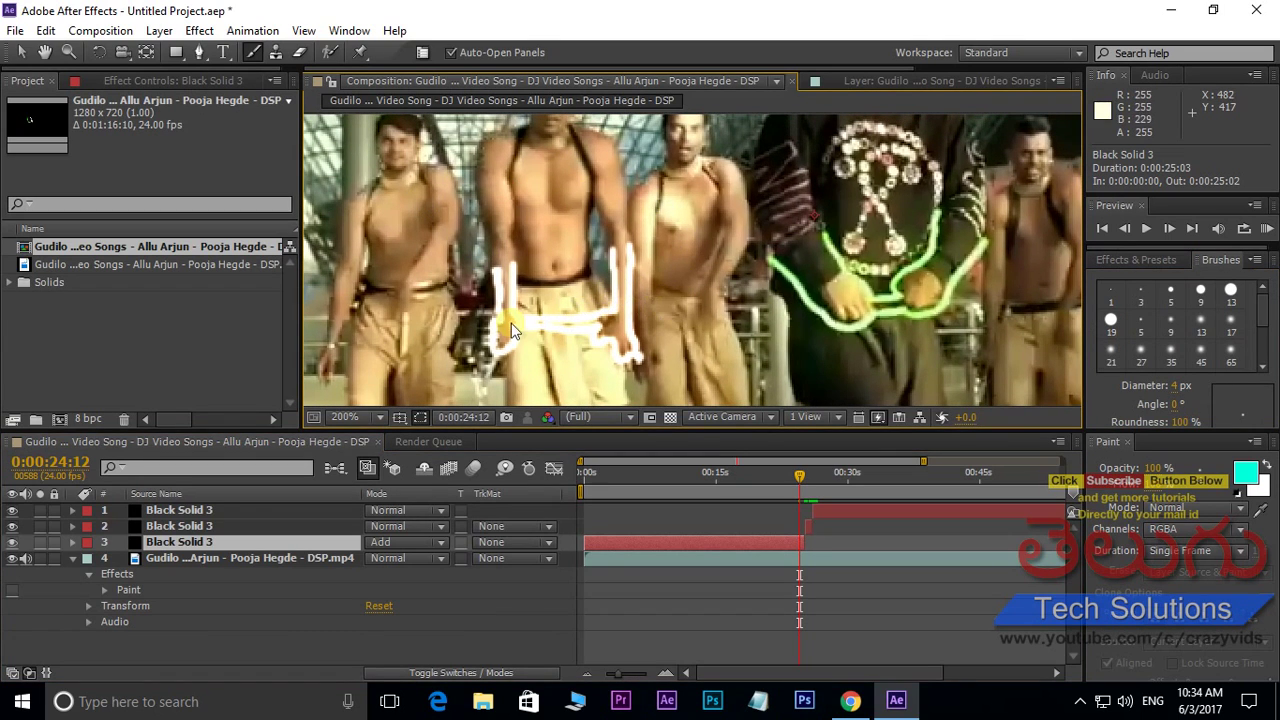
mouse_move(503, 330)
mouse_down()
mouse_move(498, 340)
mouse_move(533, 330)
mouse_up()
Step: Apply the Fast Blur effect to the earliest black solid segment and set its blurriness to 1.5
click(1130, 262)
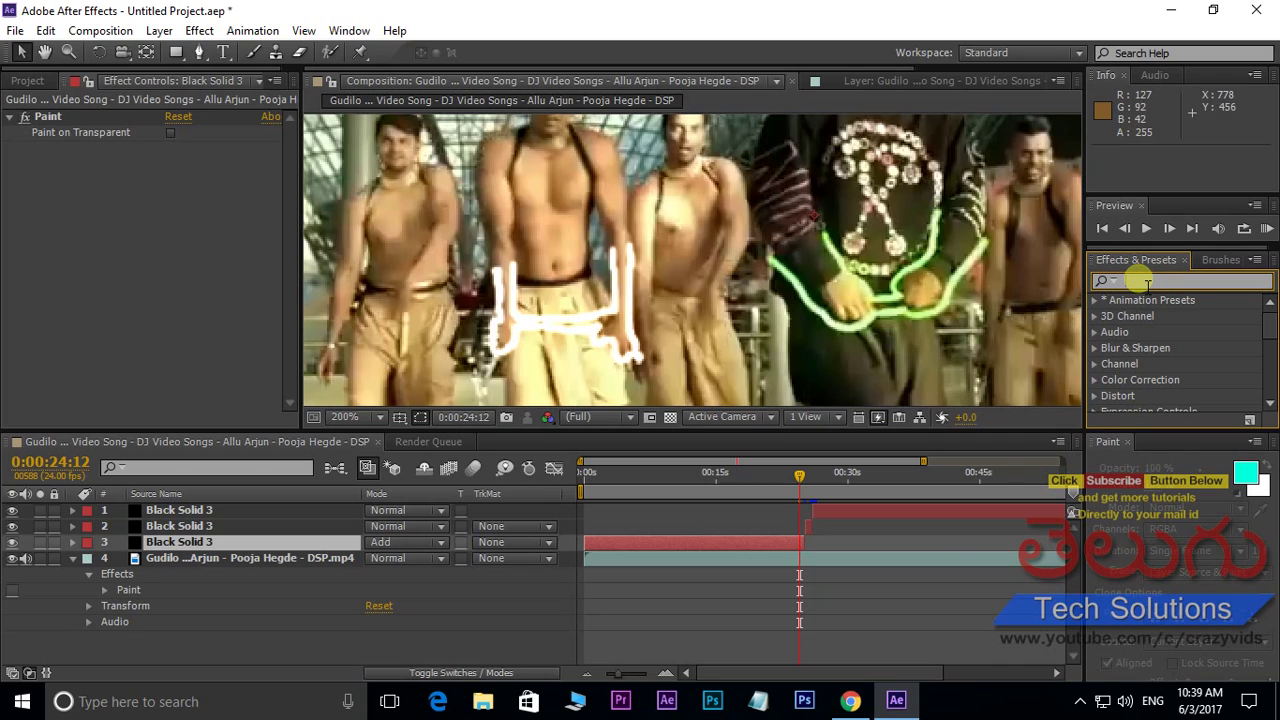
click(1148, 284)
text(fast)
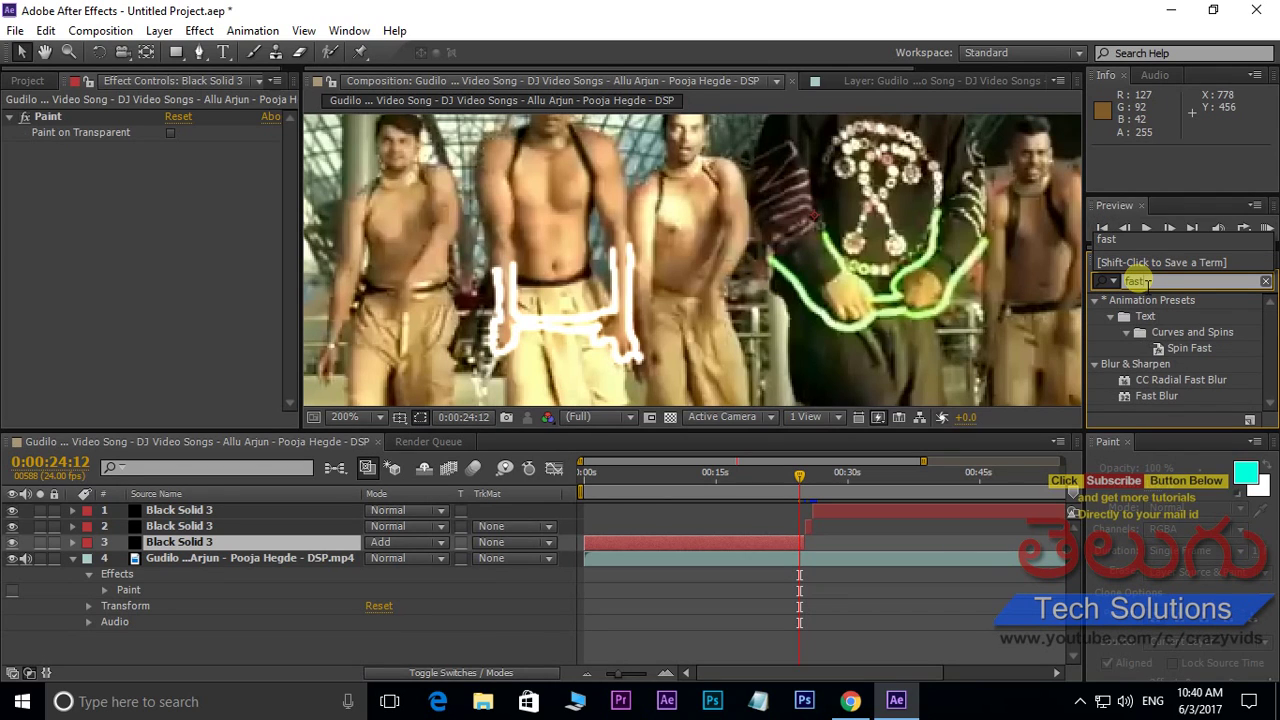
drag(1124, 338, 672, 540)
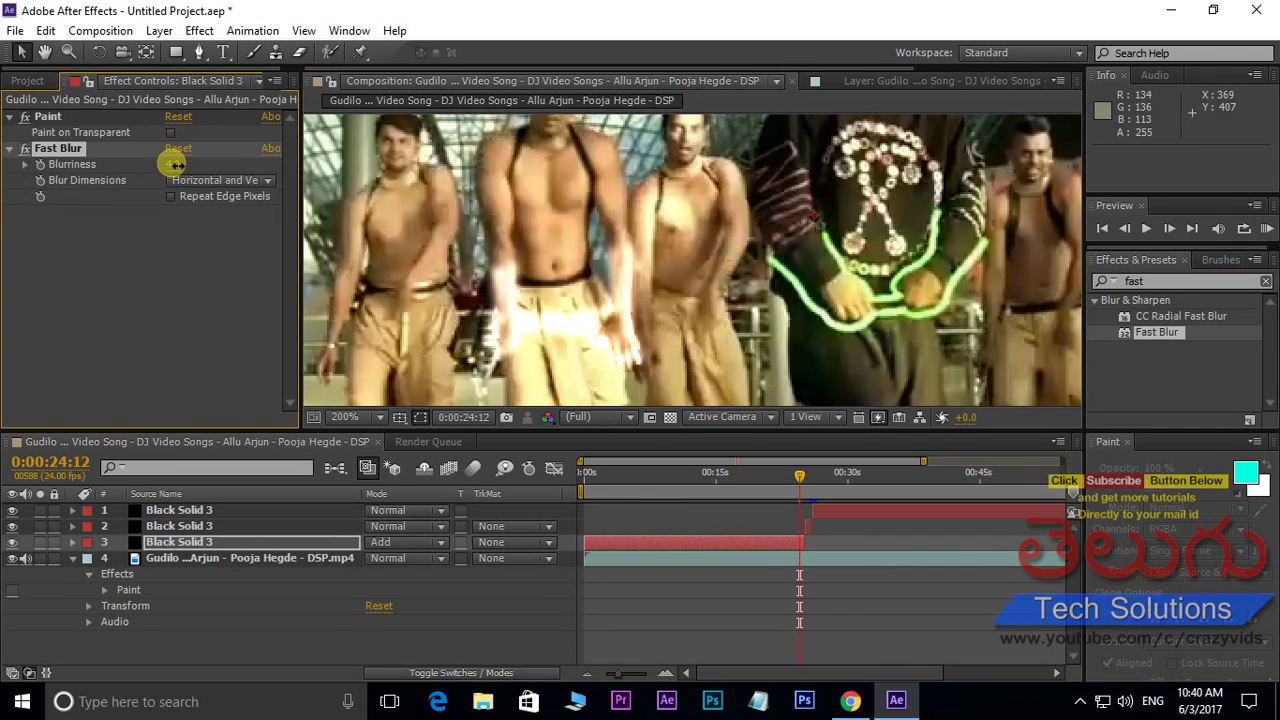
drag(178, 163, 186, 170)
click(180, 165)
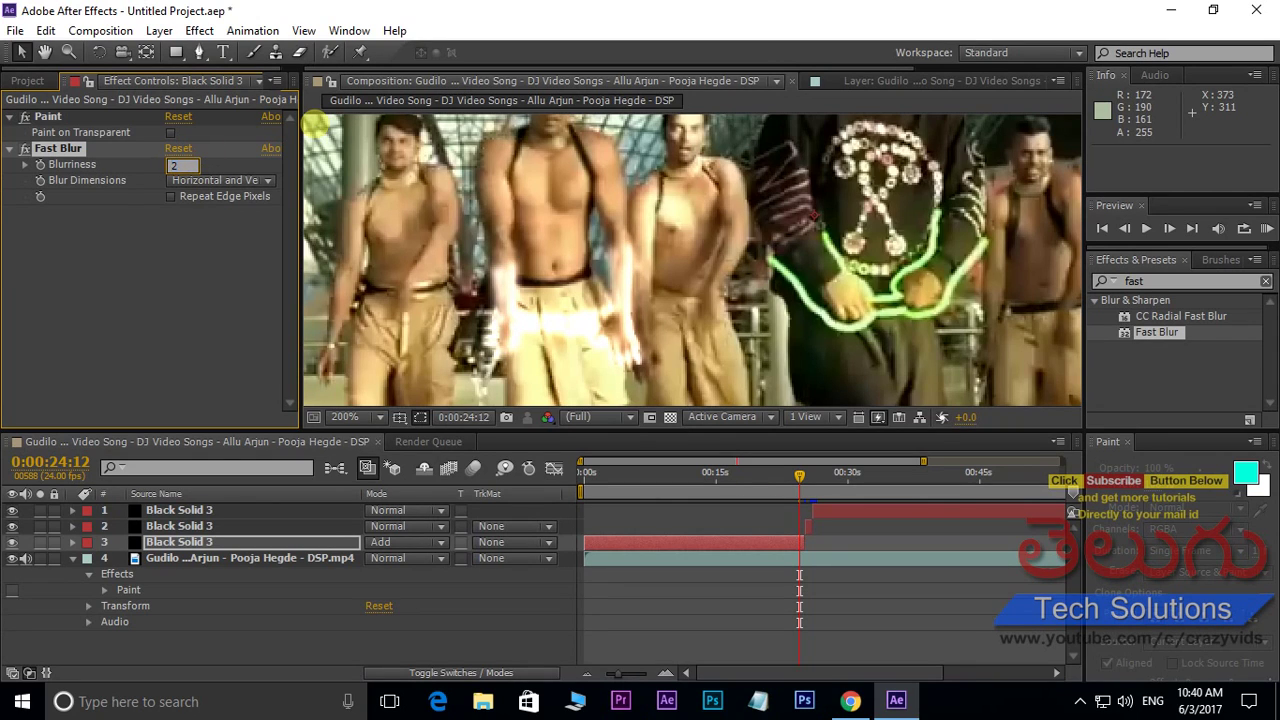
key(Return)
click(172, 165)
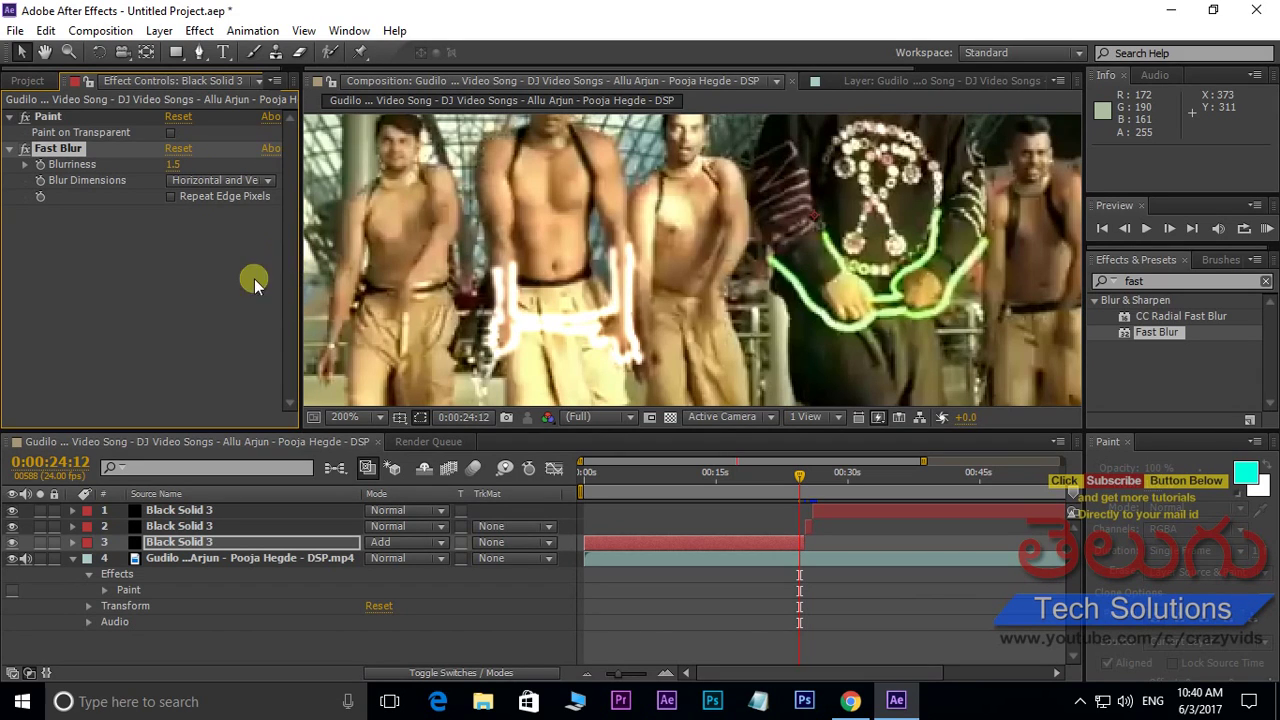
Step: Find the Curves effect and apply it to the earliest black solid segment
click(1165, 283)
text(curv)
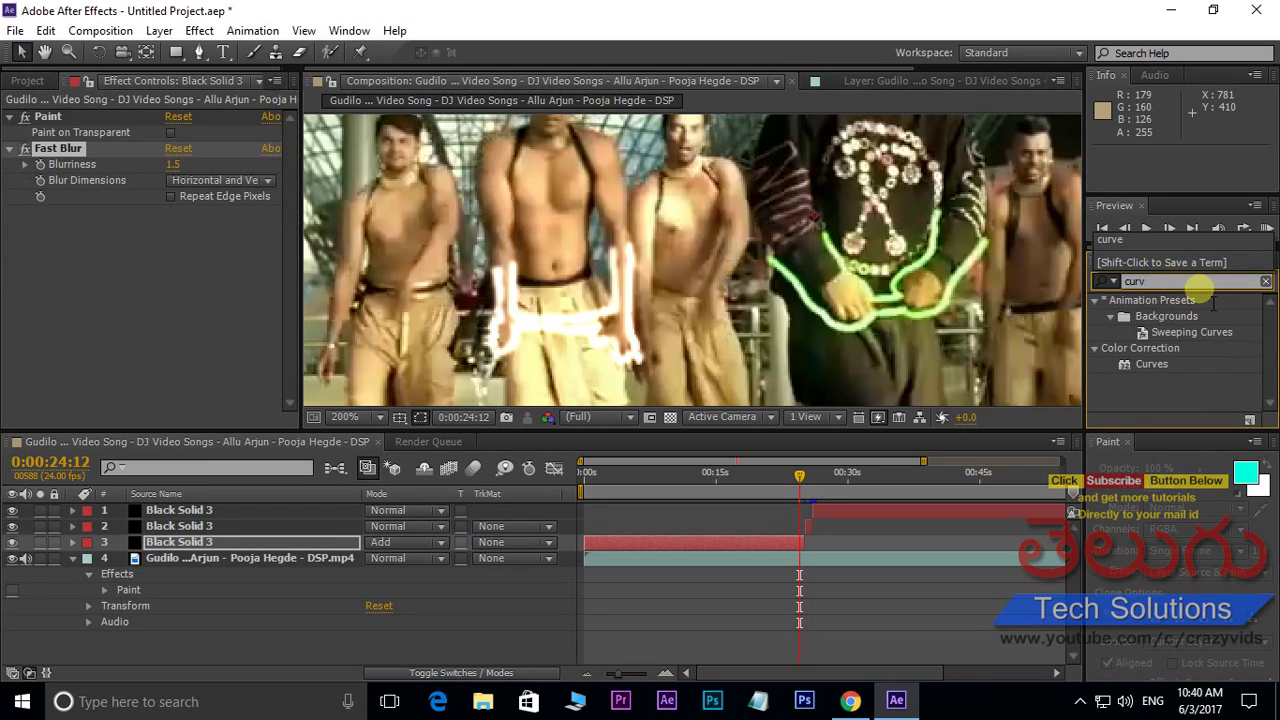
drag(1151, 364, 735, 539)
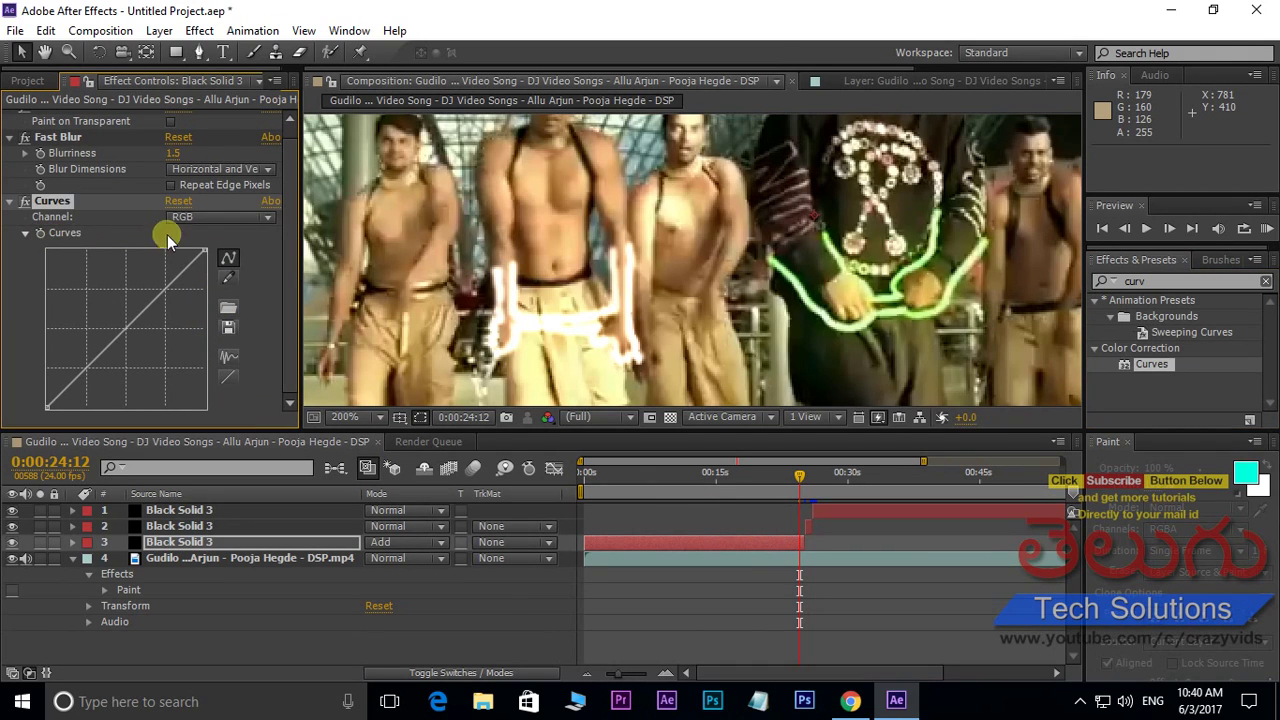
Step: Try raising and lowering the green-channel curve on the earliest black solid segment, and reset the Curves effect
click(258, 217)
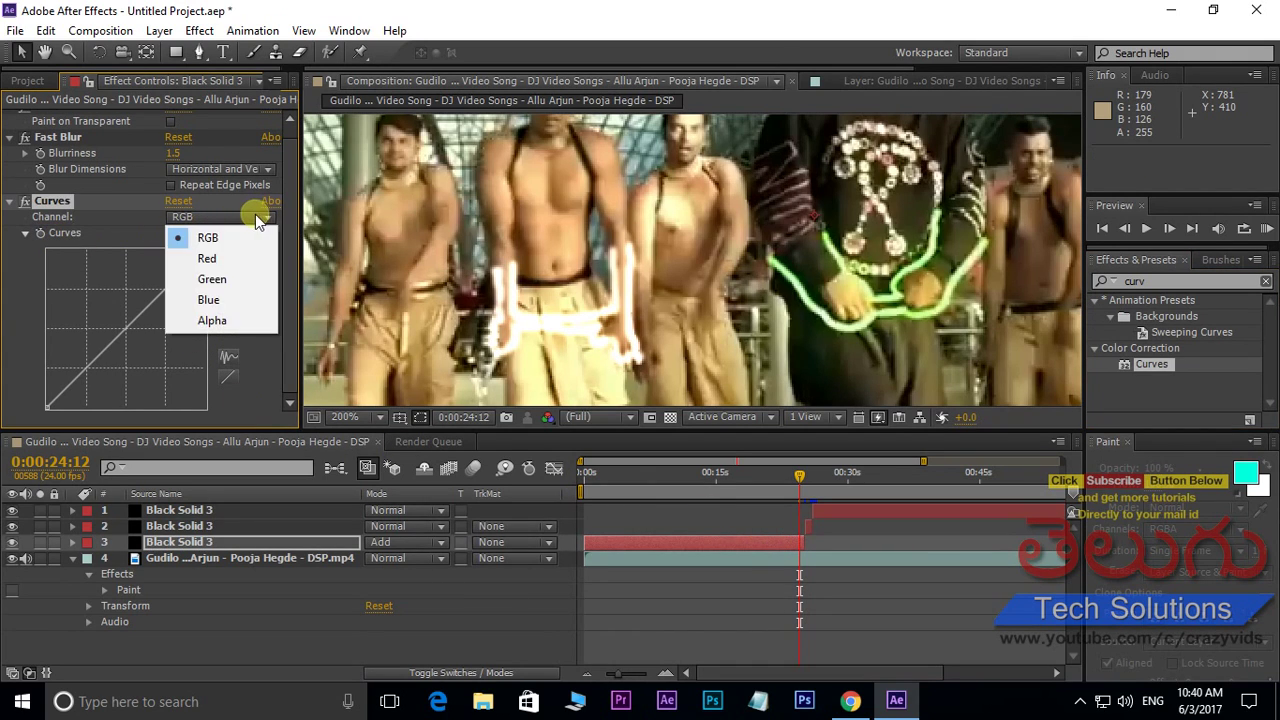
click(218, 283)
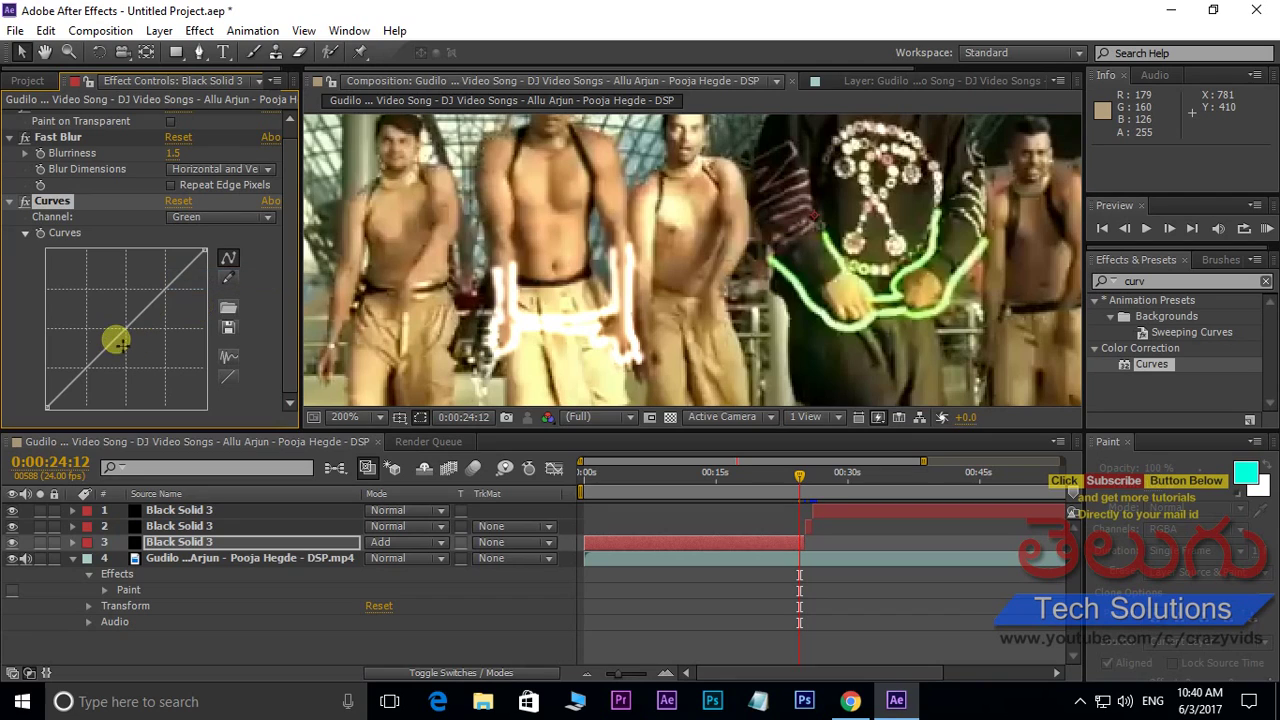
drag(124, 333, 98, 297)
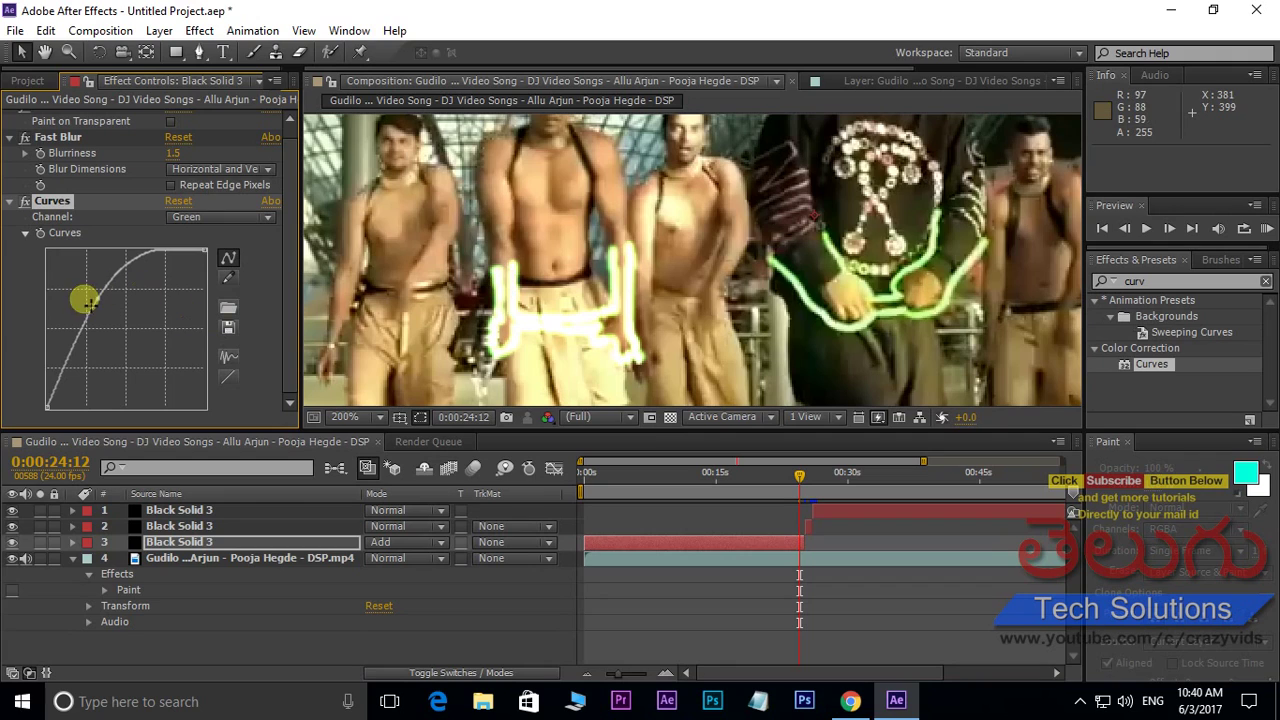
drag(94, 297, 155, 355)
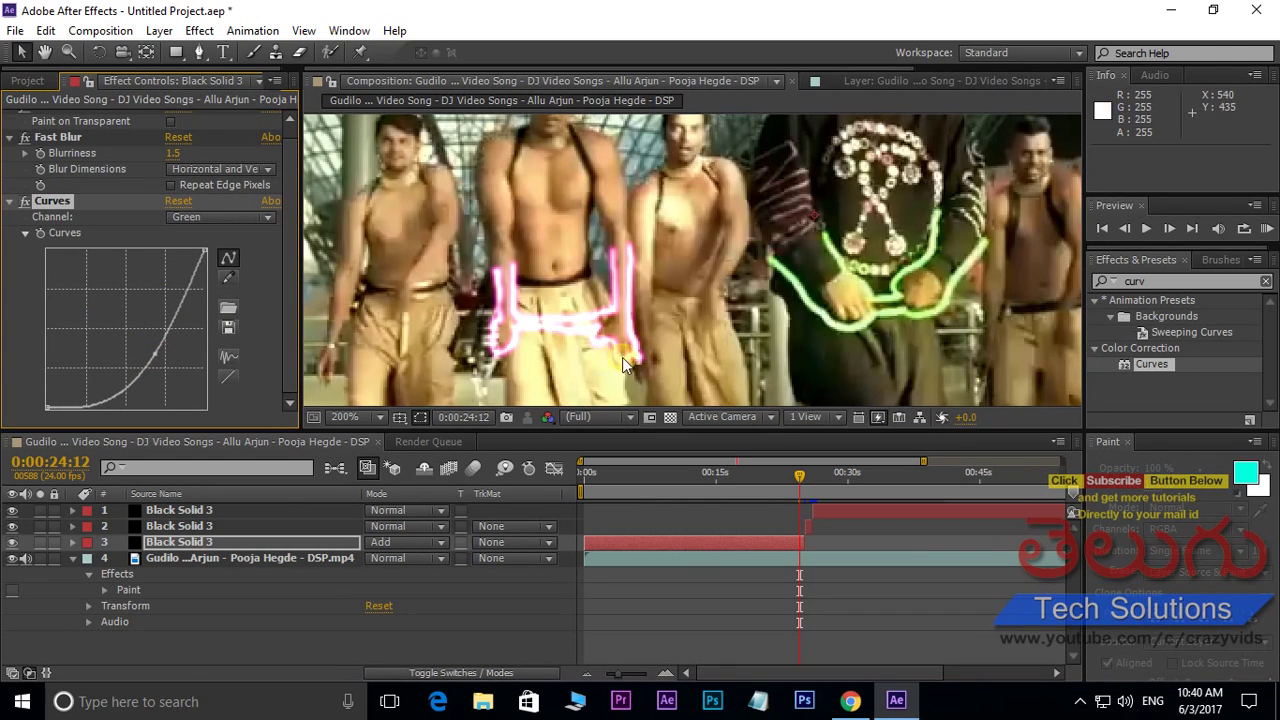
mouse_move(165, 347)
mouse_down()
mouse_move(143, 354)
mouse_move(150, 362)
mouse_up()
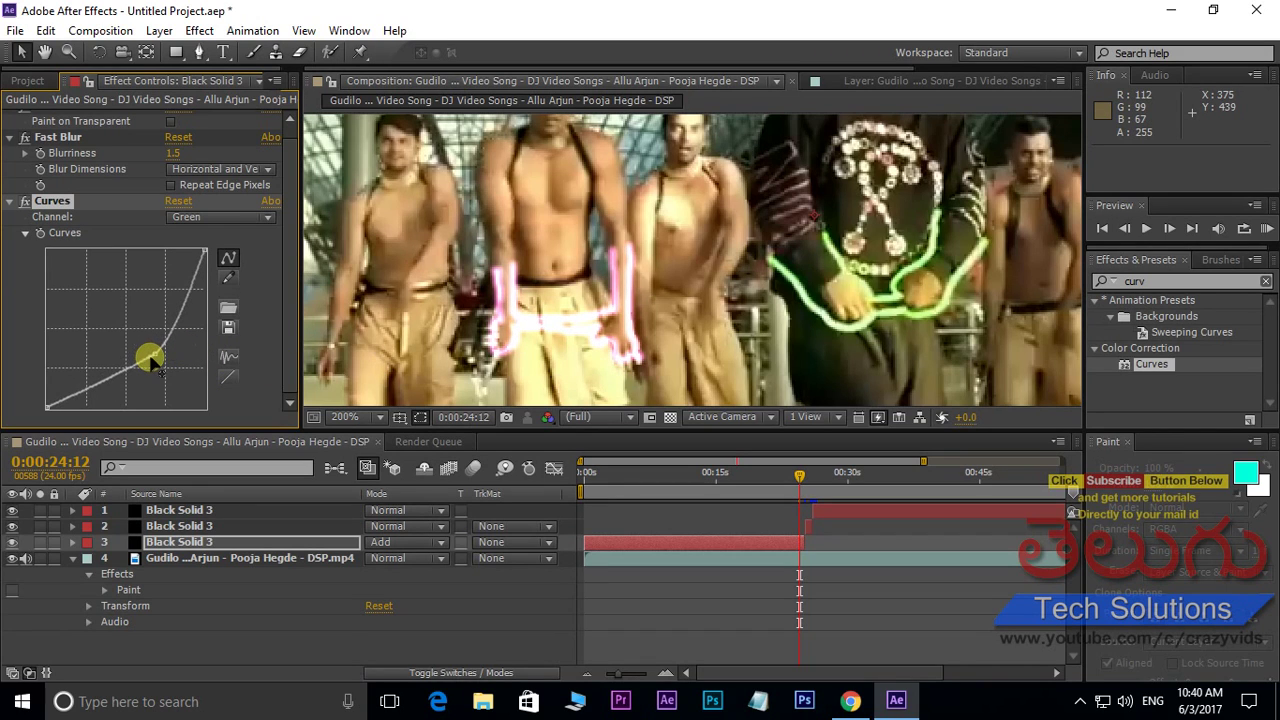
click(172, 216)
click(176, 198)
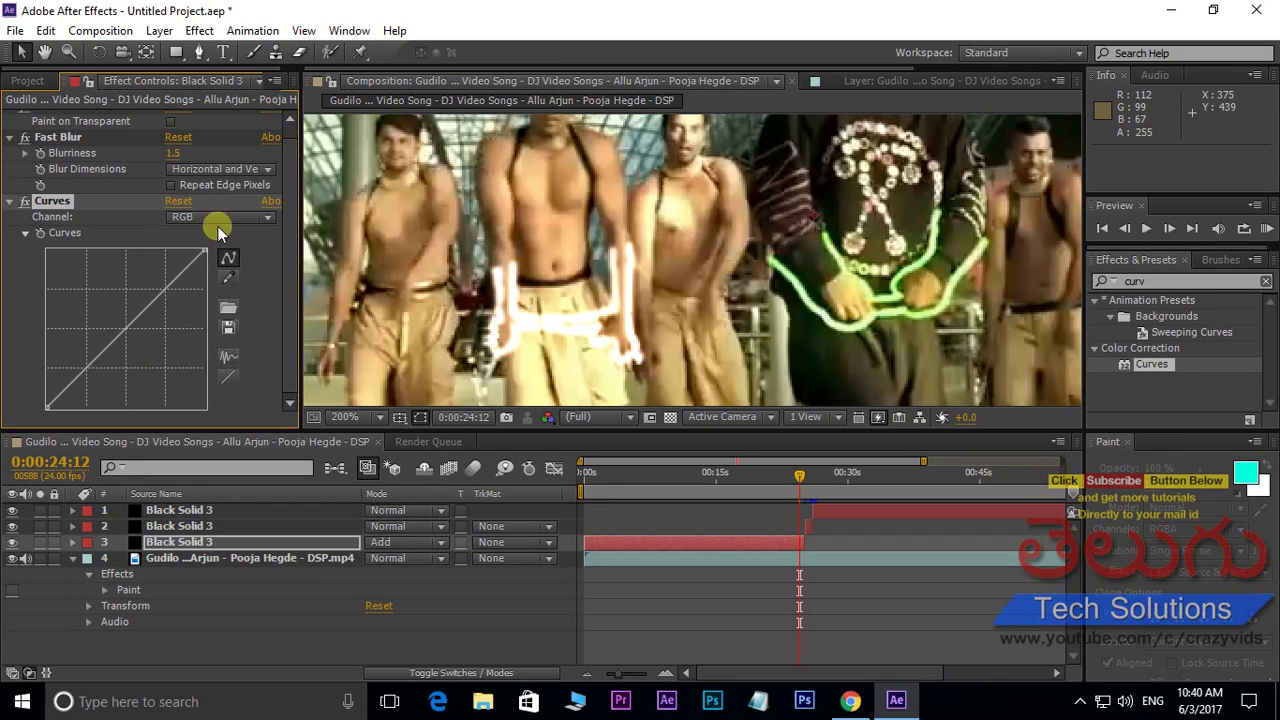
Step: Bend the green-channel curve upward on the earliest black solid segment to tint its white strokes green, and preview the playback
click(205, 218)
click(209, 277)
drag(122, 332, 101, 289)
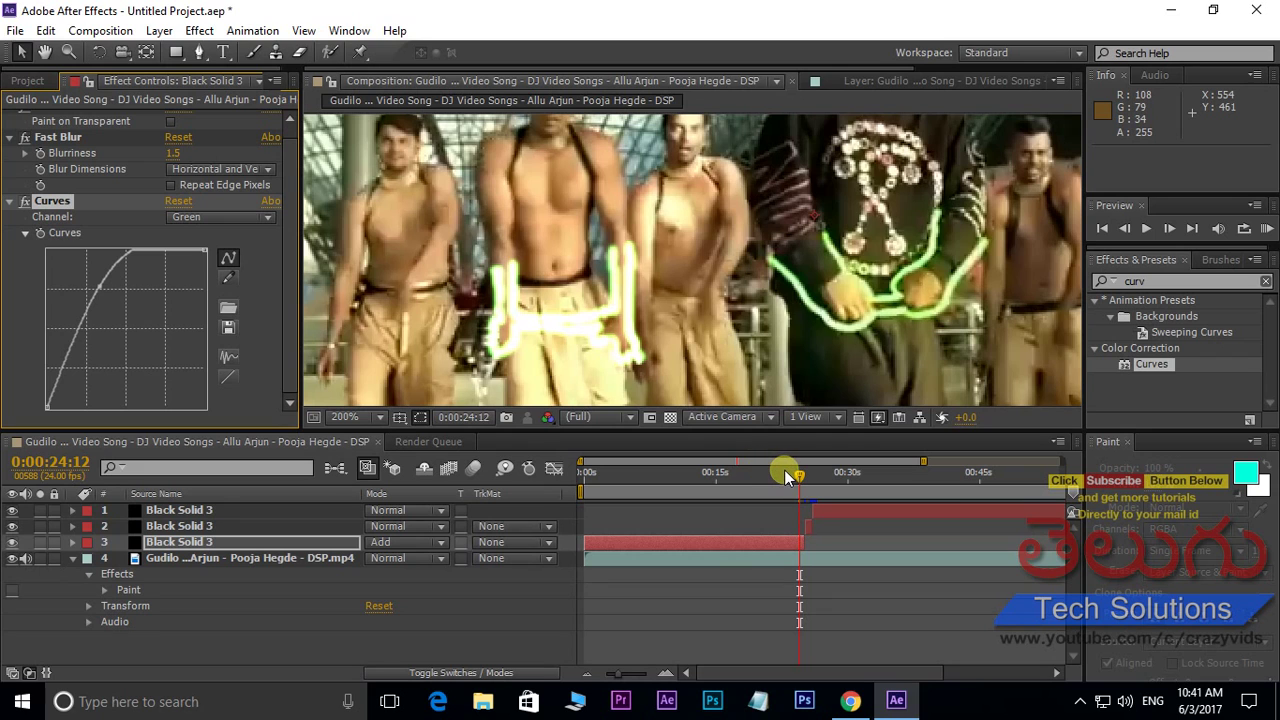
key(space)
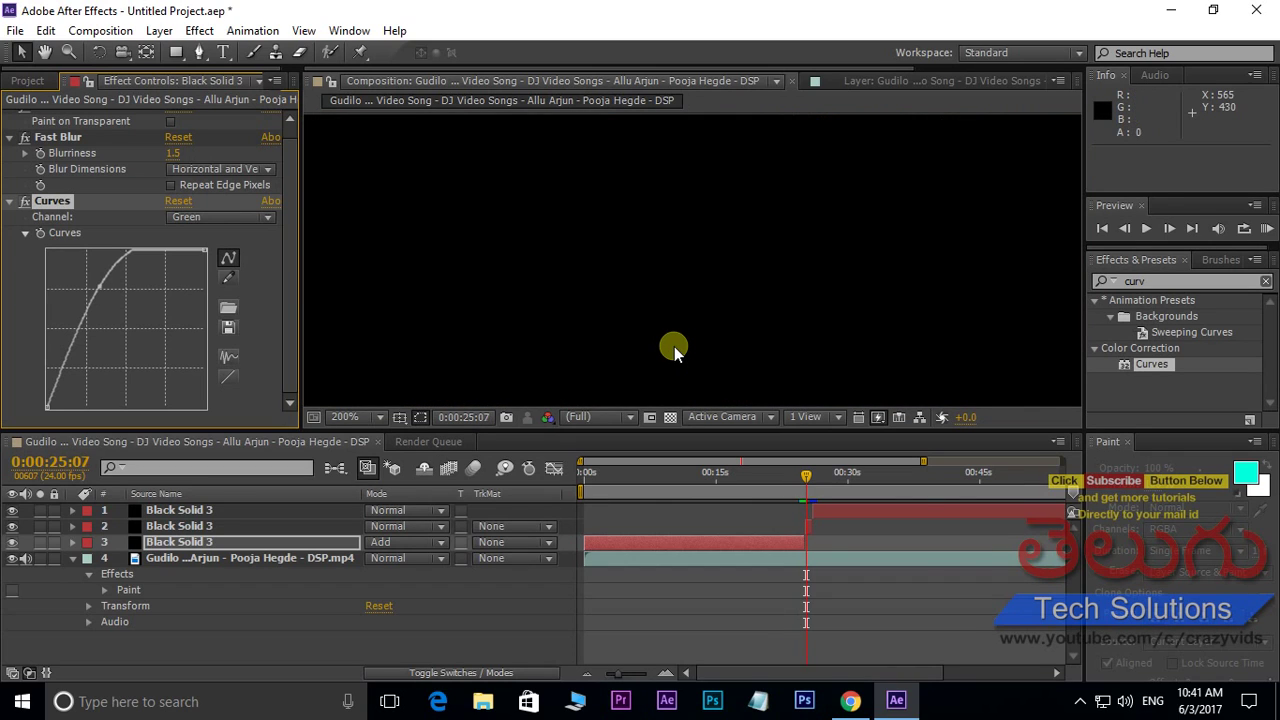
Step: Set the blending mode of the middle black solid segment to Add and advance to its strokes at 0:00:25:15
click(810, 528)
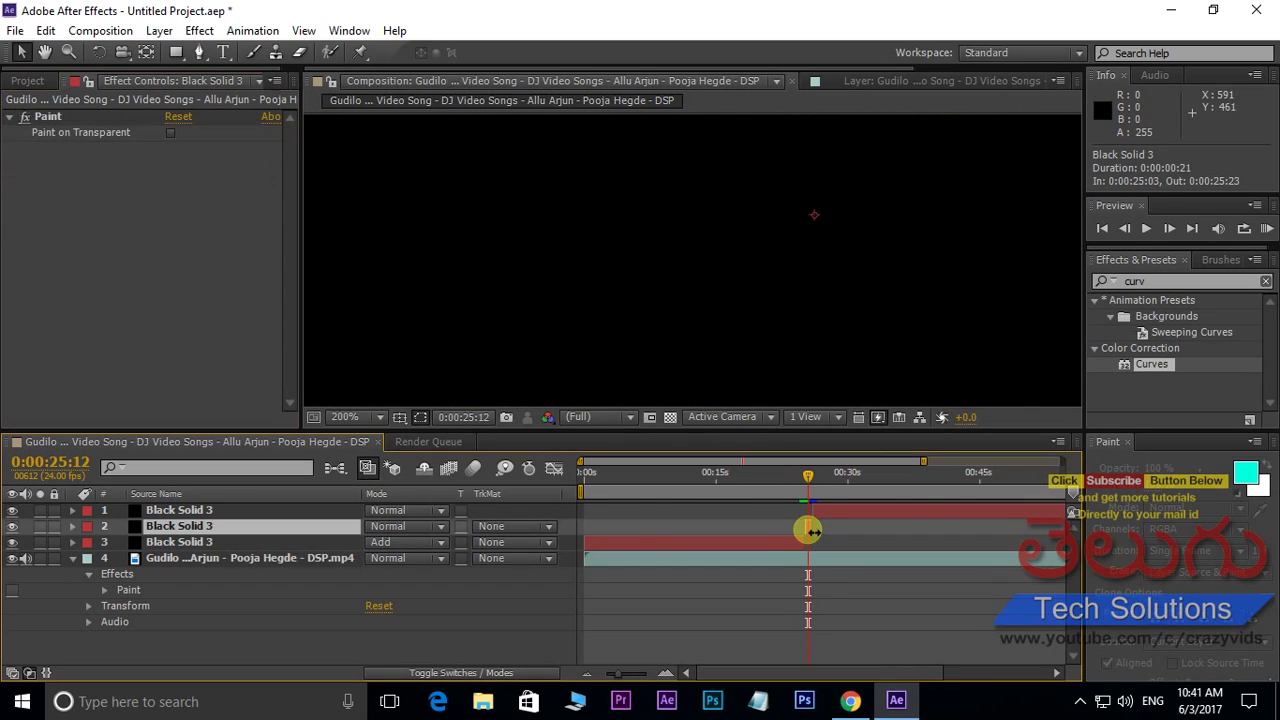
click(410, 530)
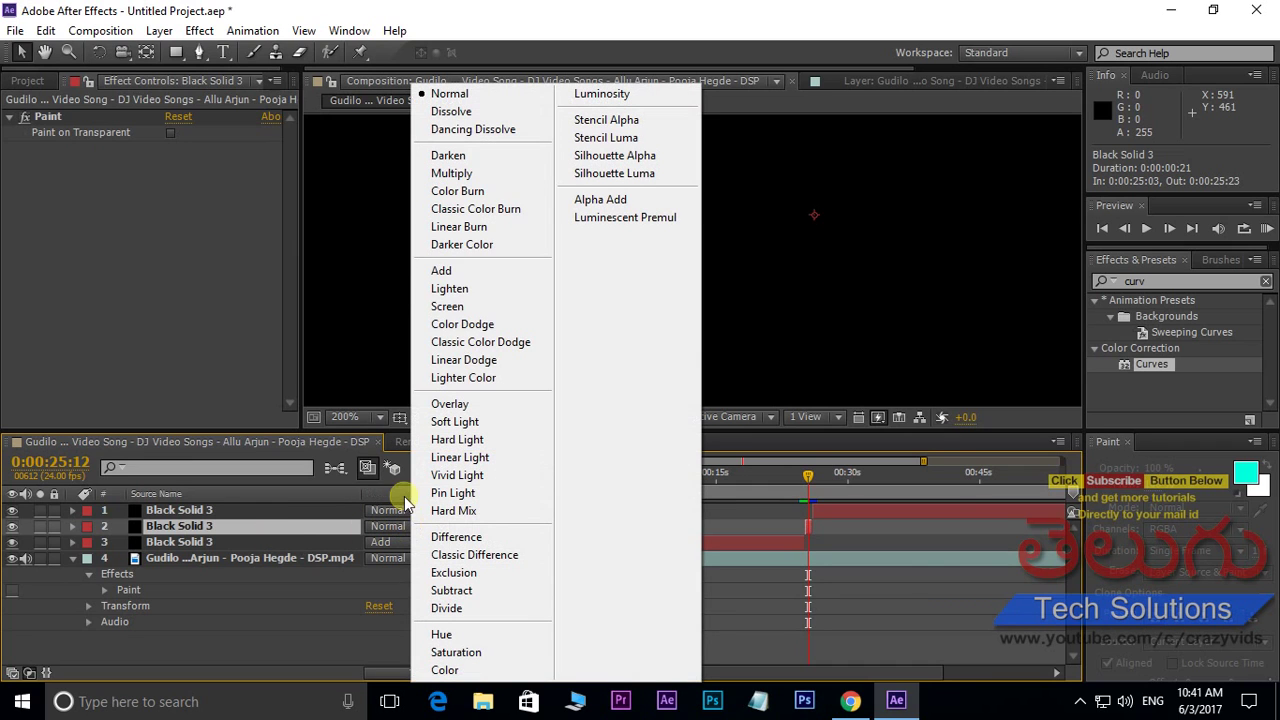
click(463, 272)
scroll(645, 230, down, 2)
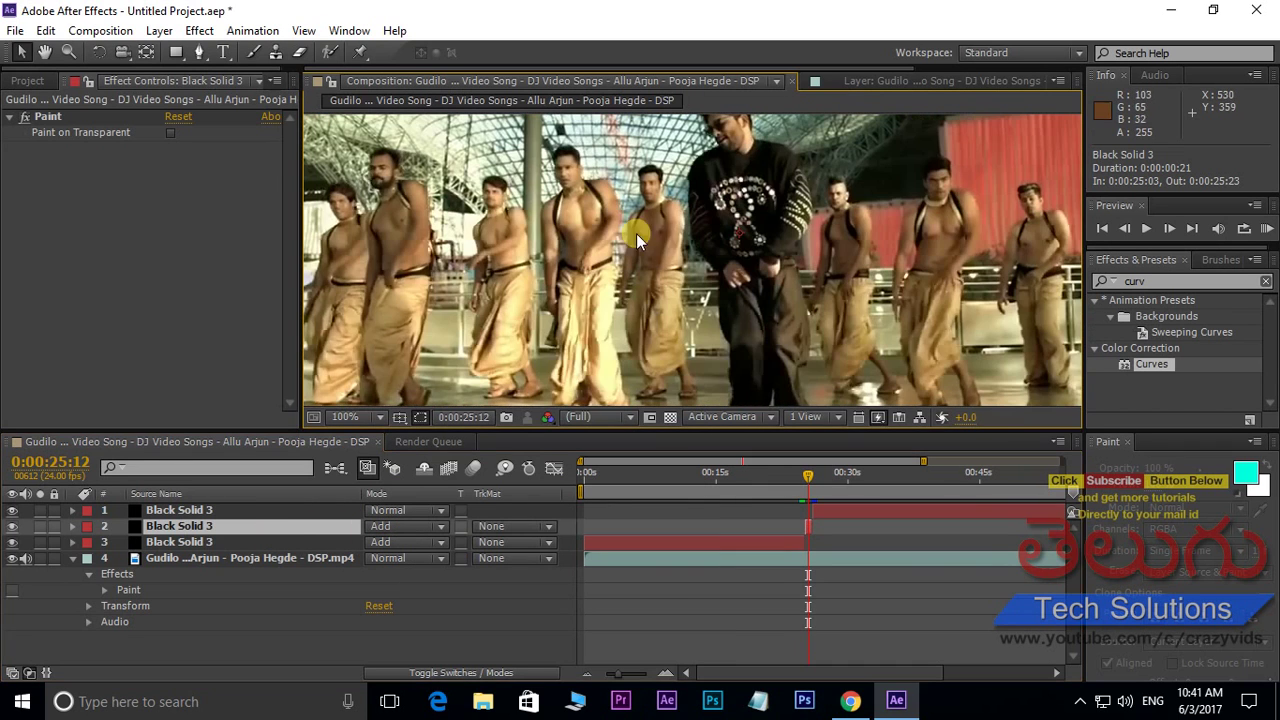
key(Page_Down)
key(Page_Down)
key(Page_Down)
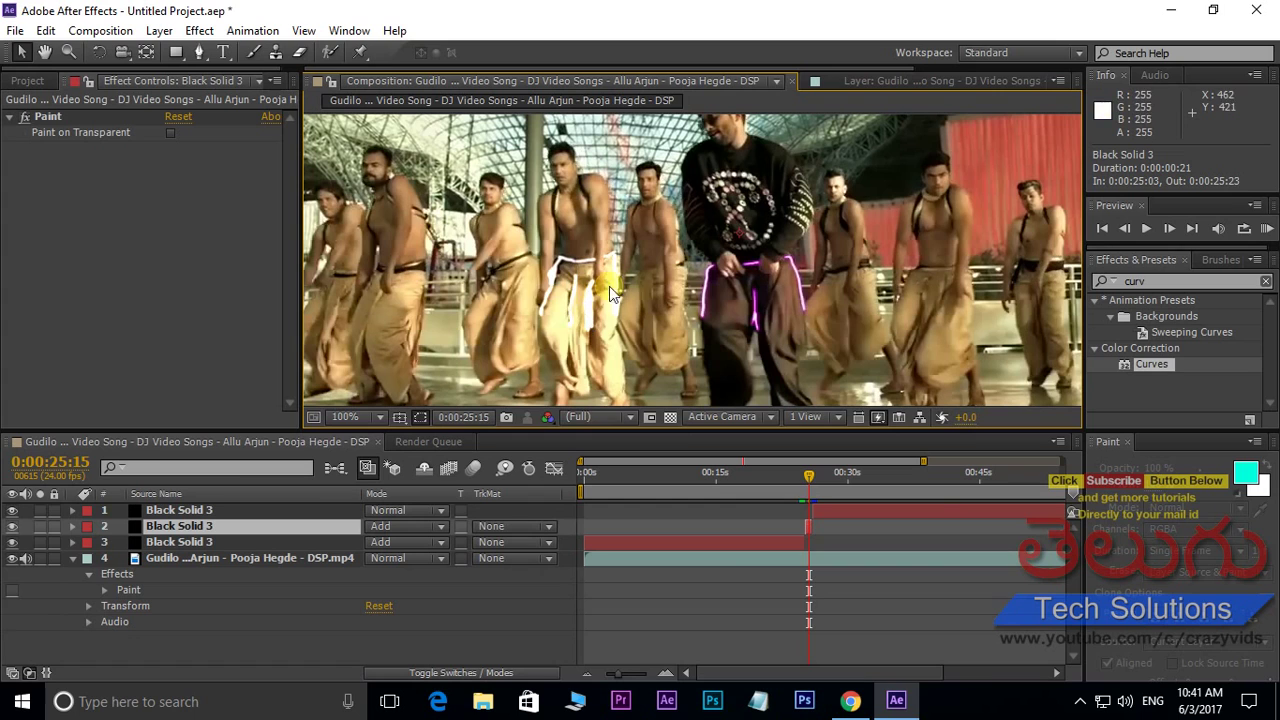
scroll(590, 305, up, 2)
scroll(584, 297, down, 2)
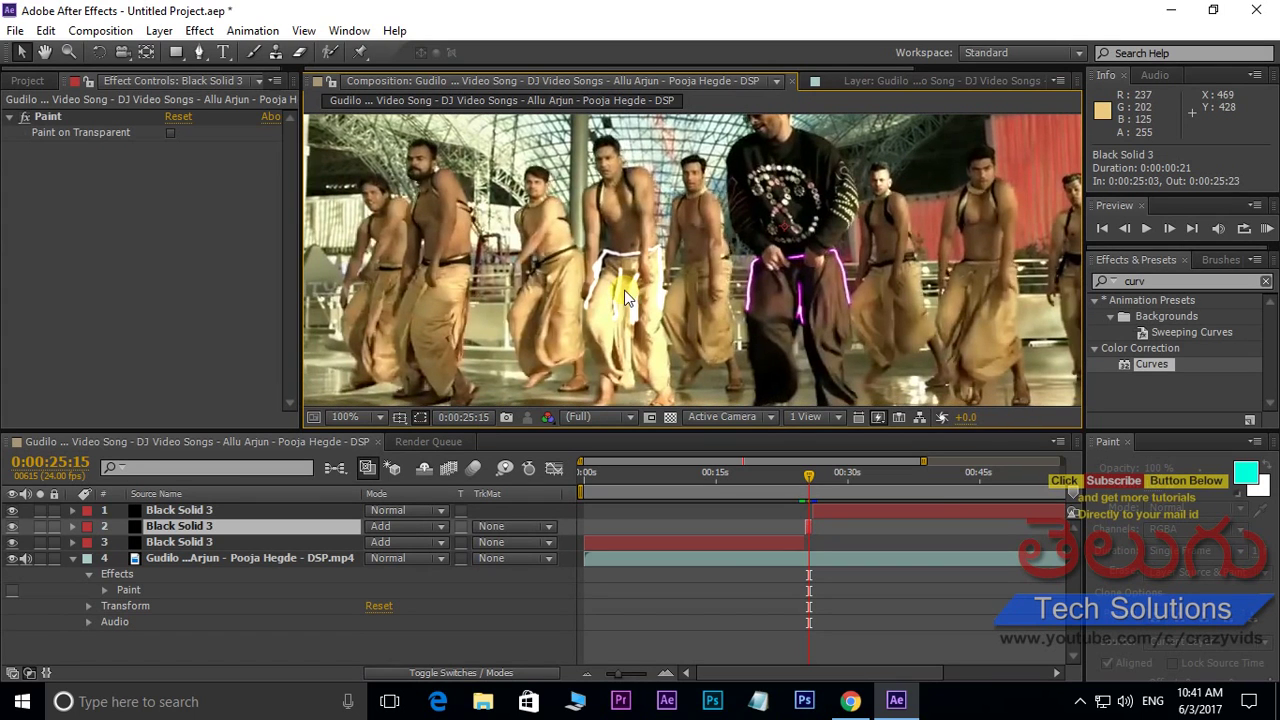
Step: Apply the Fast Blur effect to the middle black solid segment and set its blurriness to 1.5
click(1100, 282)
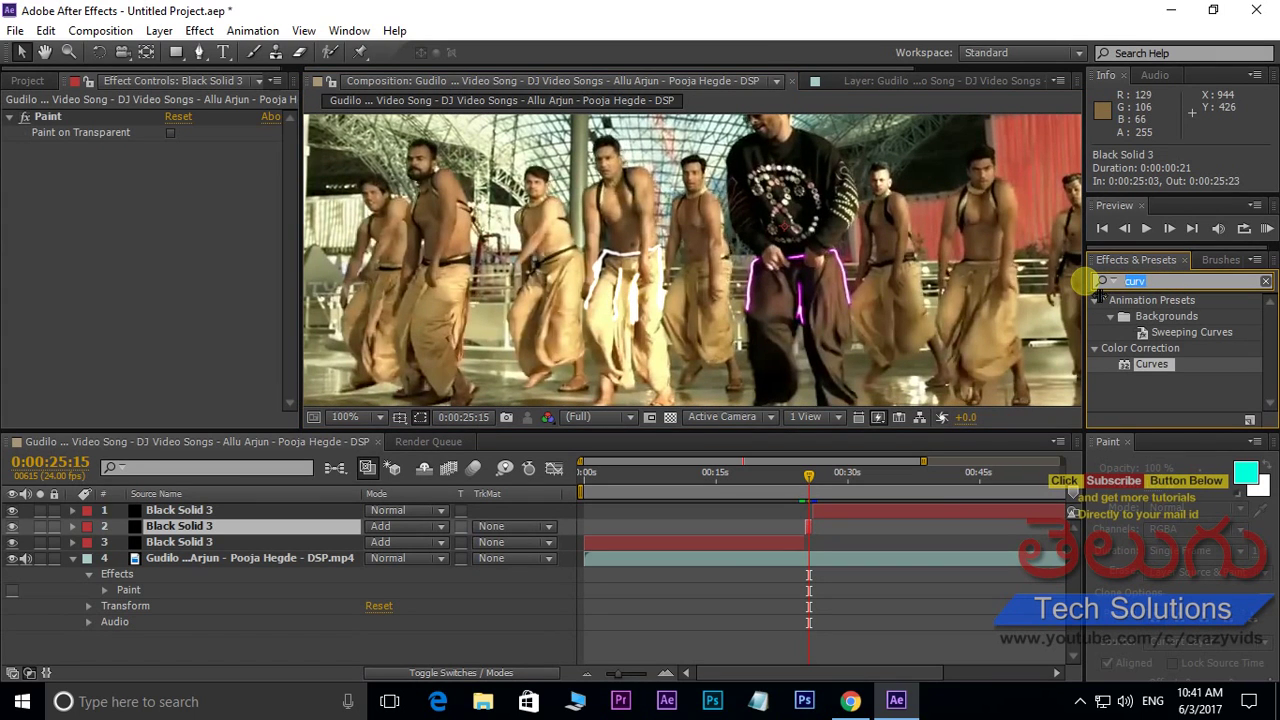
text(fast)
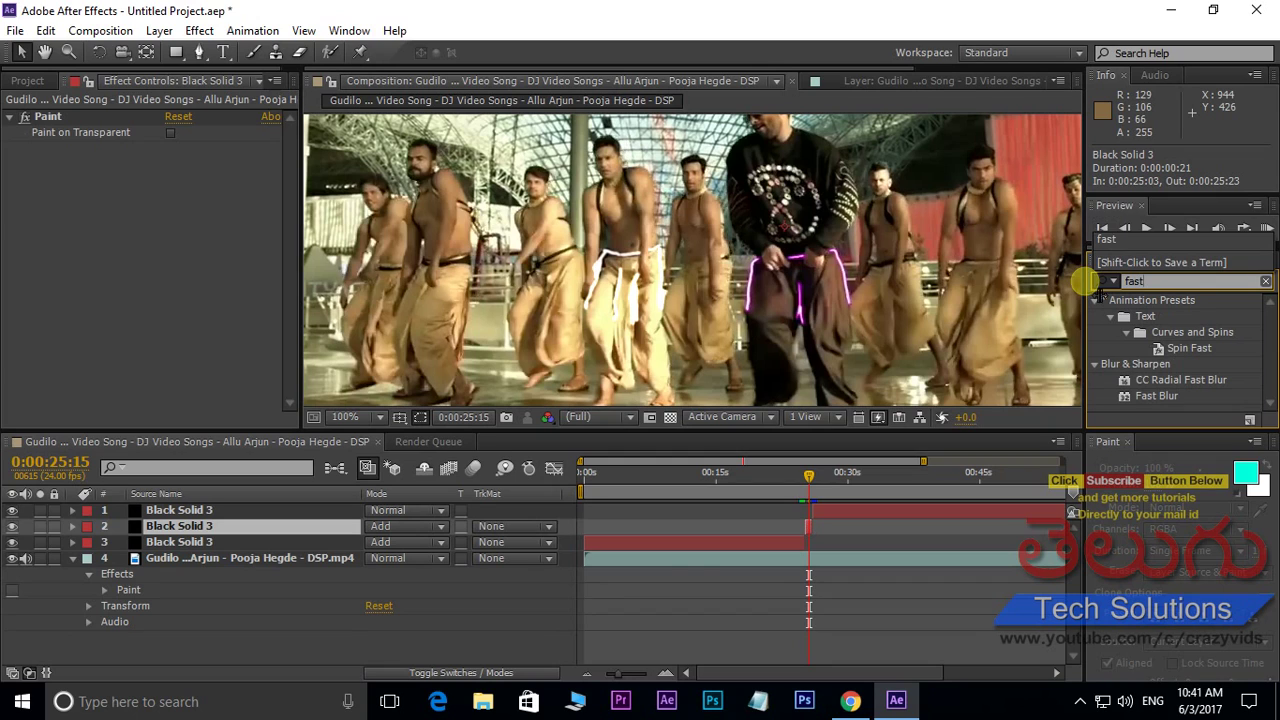
drag(1127, 398, 811, 526)
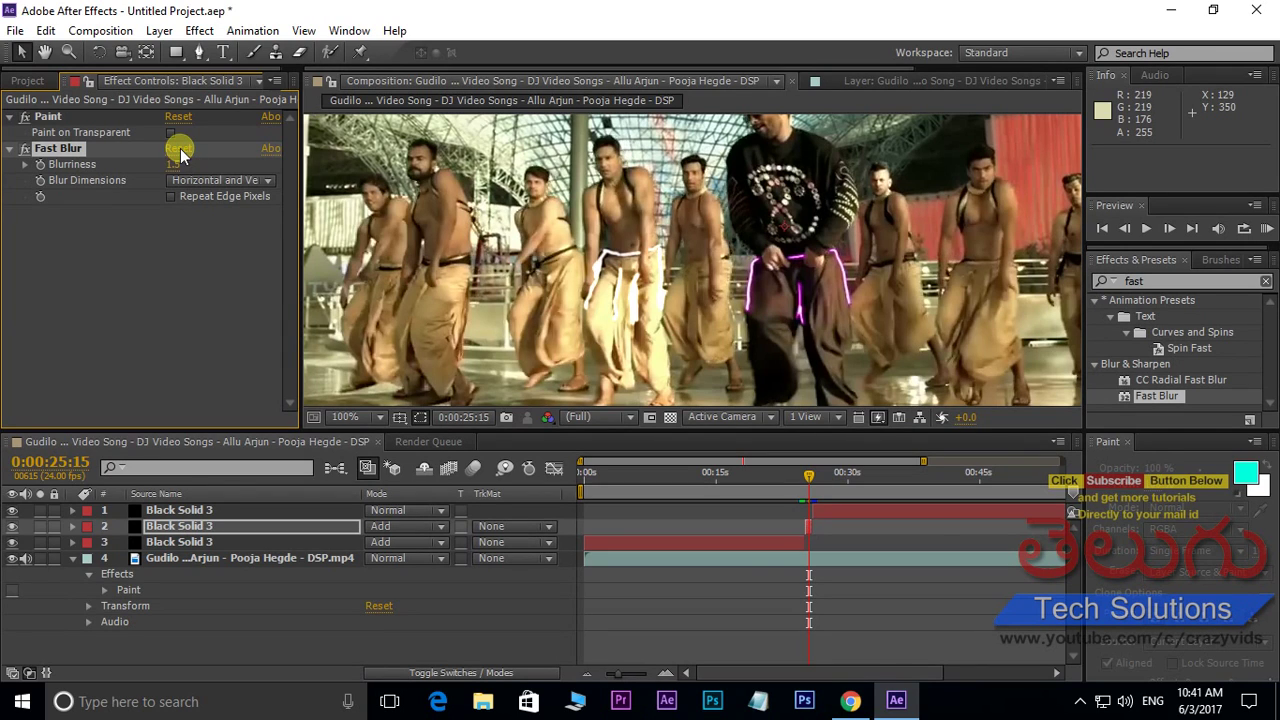
Step: Apply the Curves effect to the middle black solid segment and bend its green-channel curve downward to tint the strokes magenta
click(1172, 284)
text(curves)
drag(1122, 366, 809, 528)
click(190, 217)
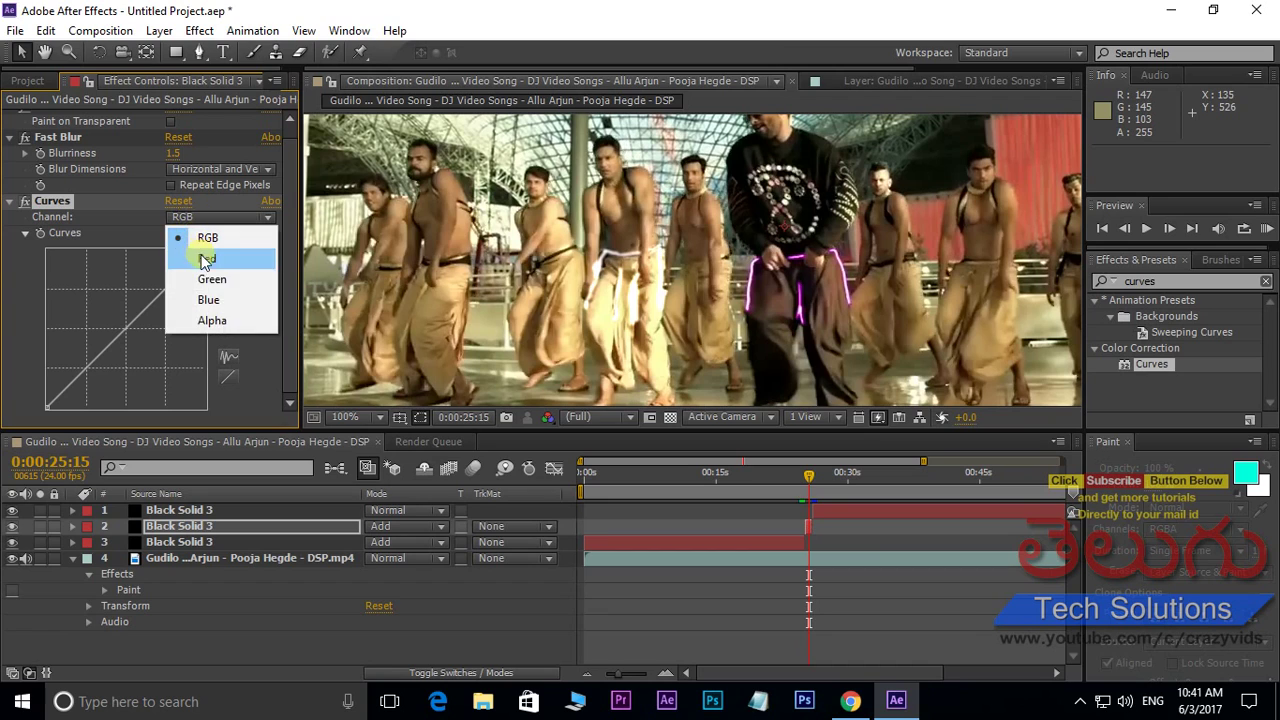
click(210, 279)
drag(128, 330, 155, 358)
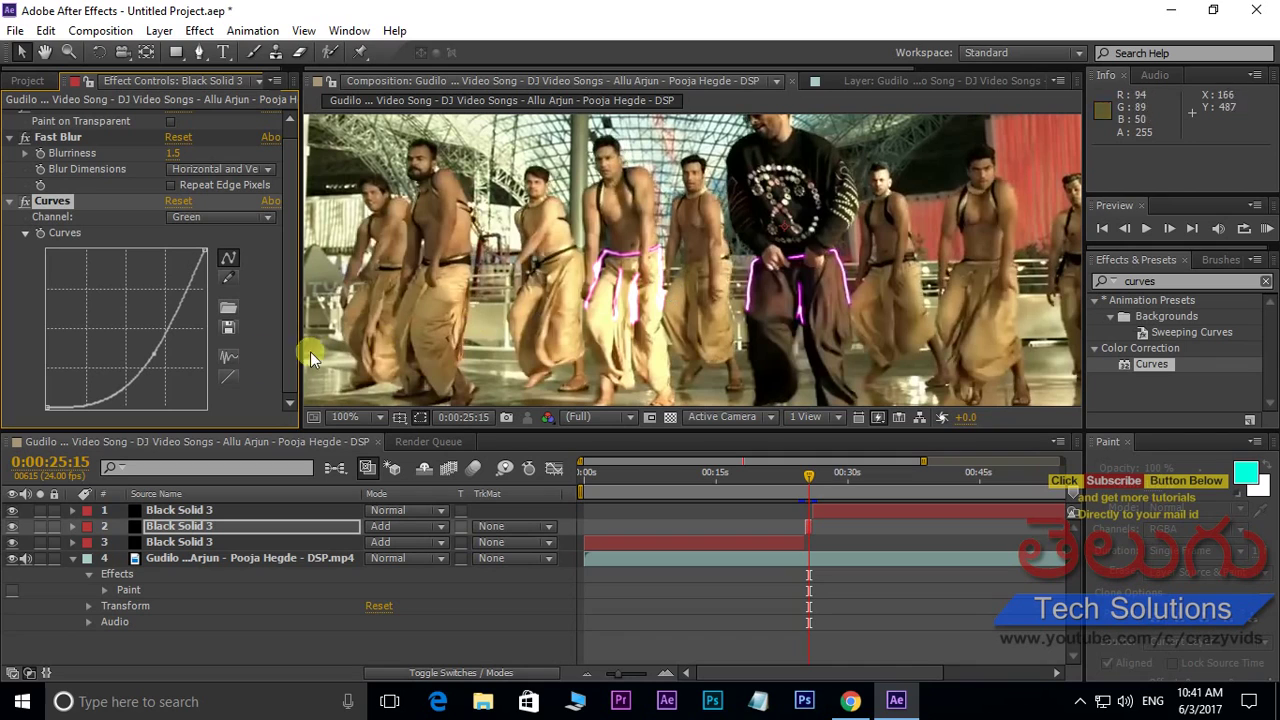
Step: Move to 0:00:26:10 and set the blending mode of the last black solid segment to Add
drag(810, 474, 815, 473)
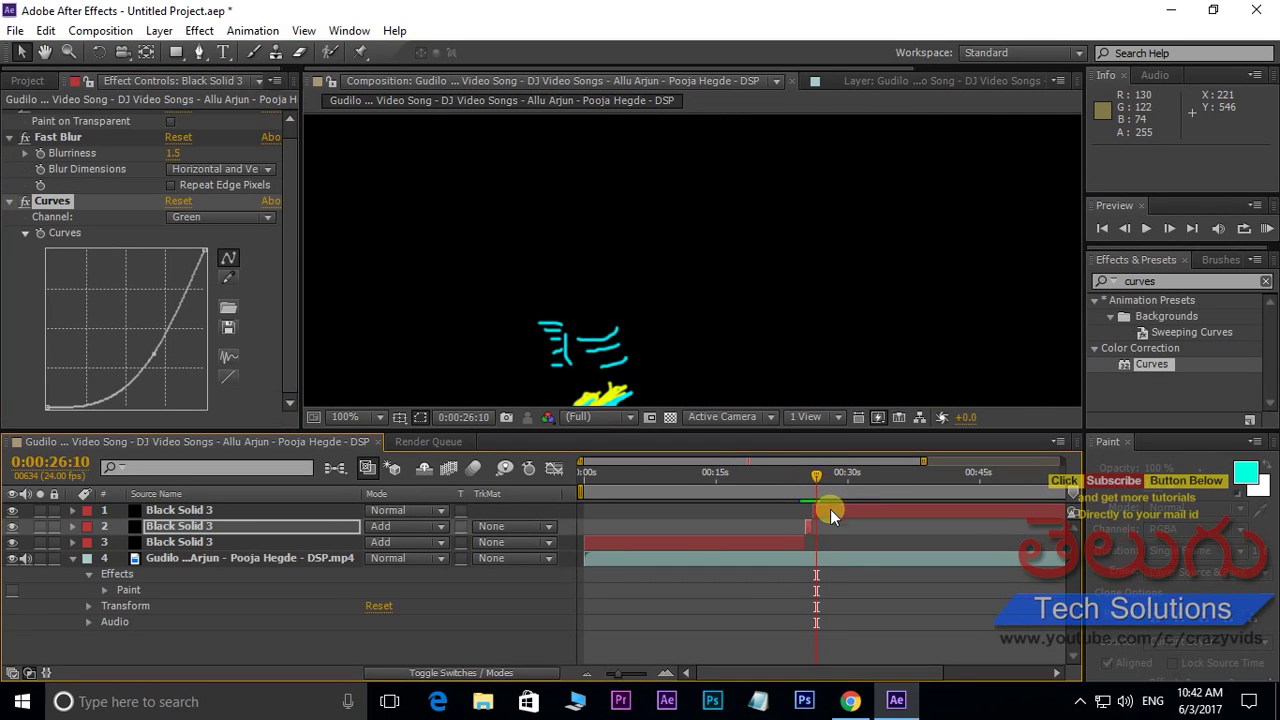
click(830, 506)
click(415, 511)
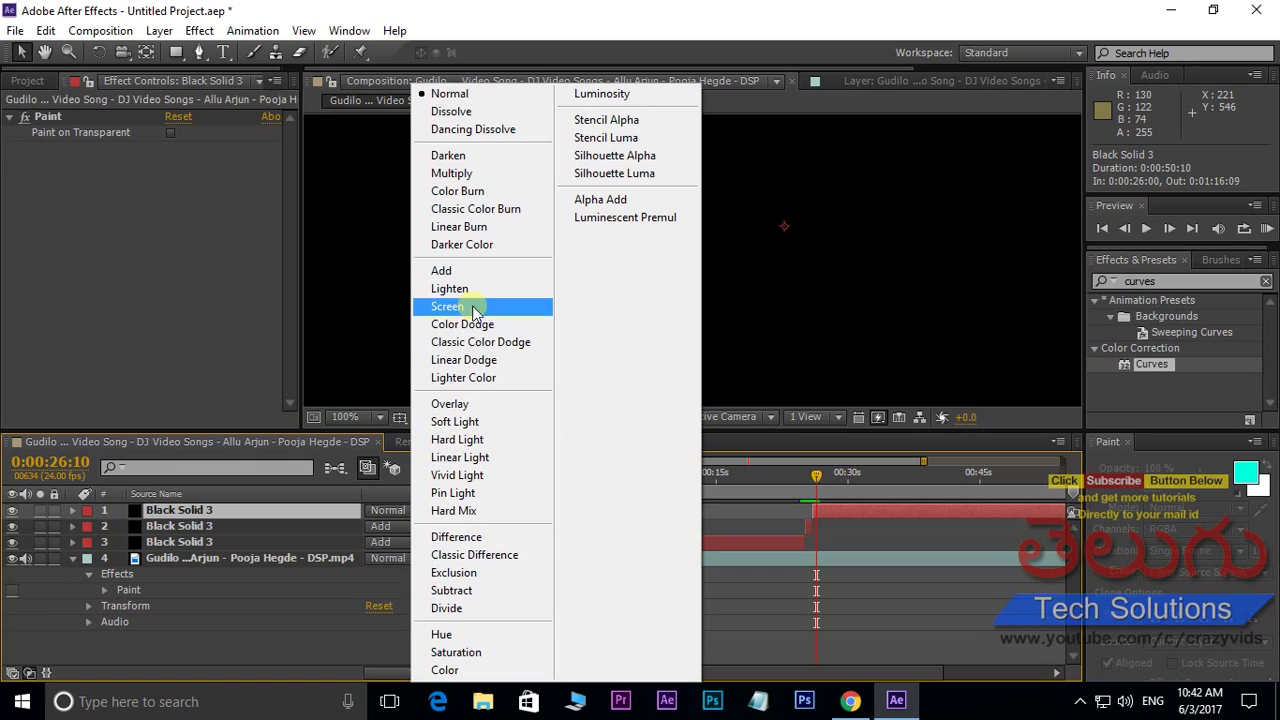
click(452, 271)
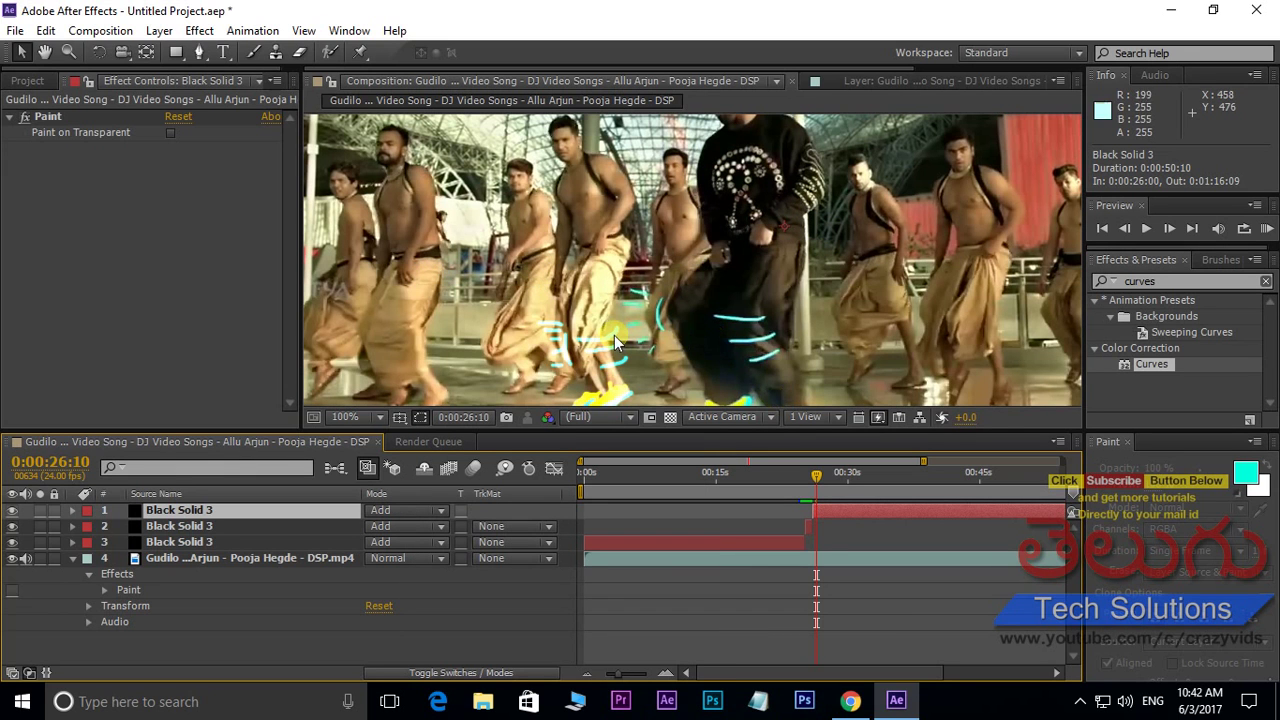
Step: Go back to before the painted strokes and preview the scribble effect in a maximized composition view
drag(802, 470, 797, 476)
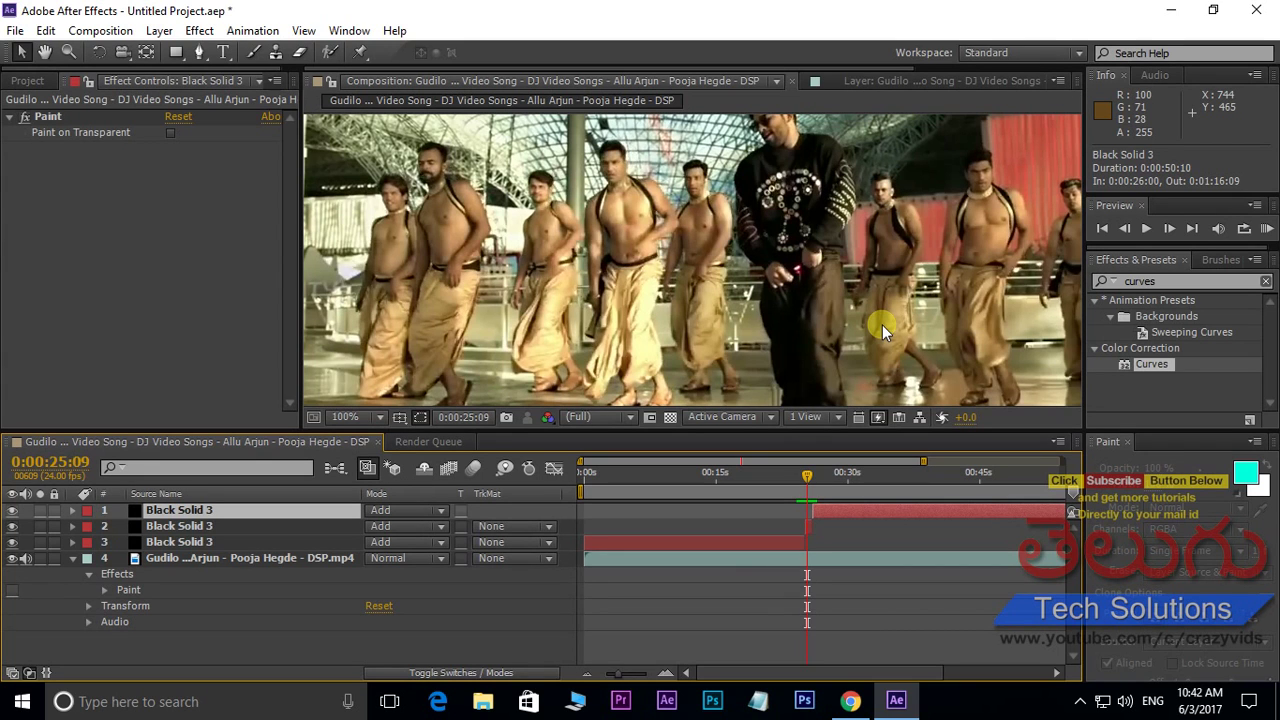
key(grave)
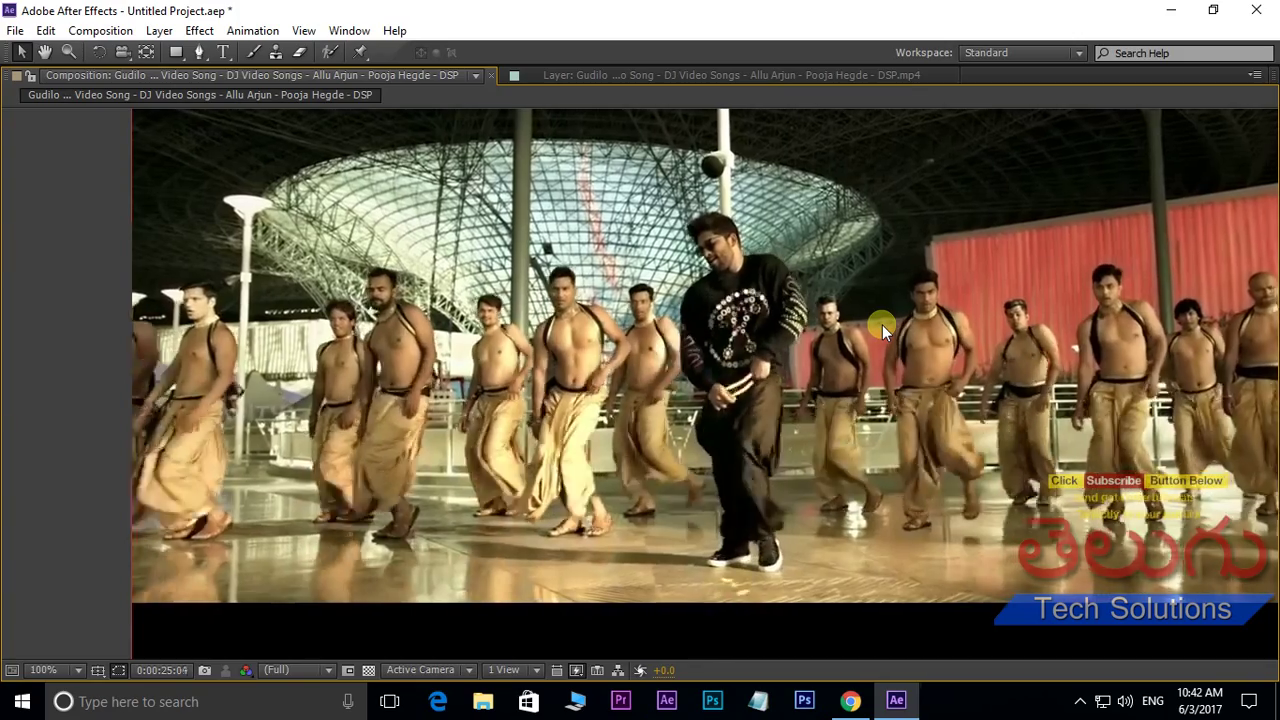